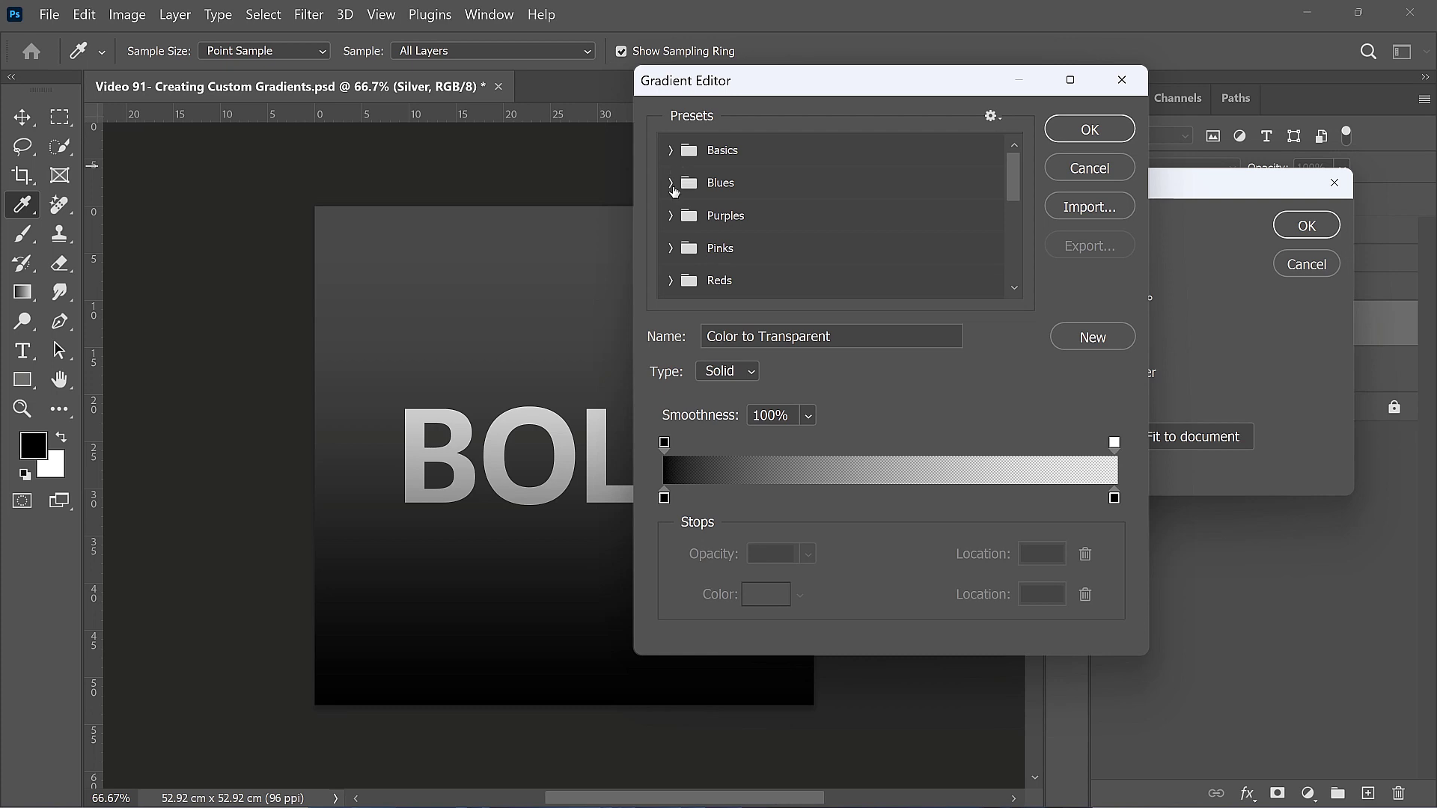
# - Create a gradient fill layer with the Purple_07 preset and clip it to the Silver text layer
pyautogui.click(667, 216)
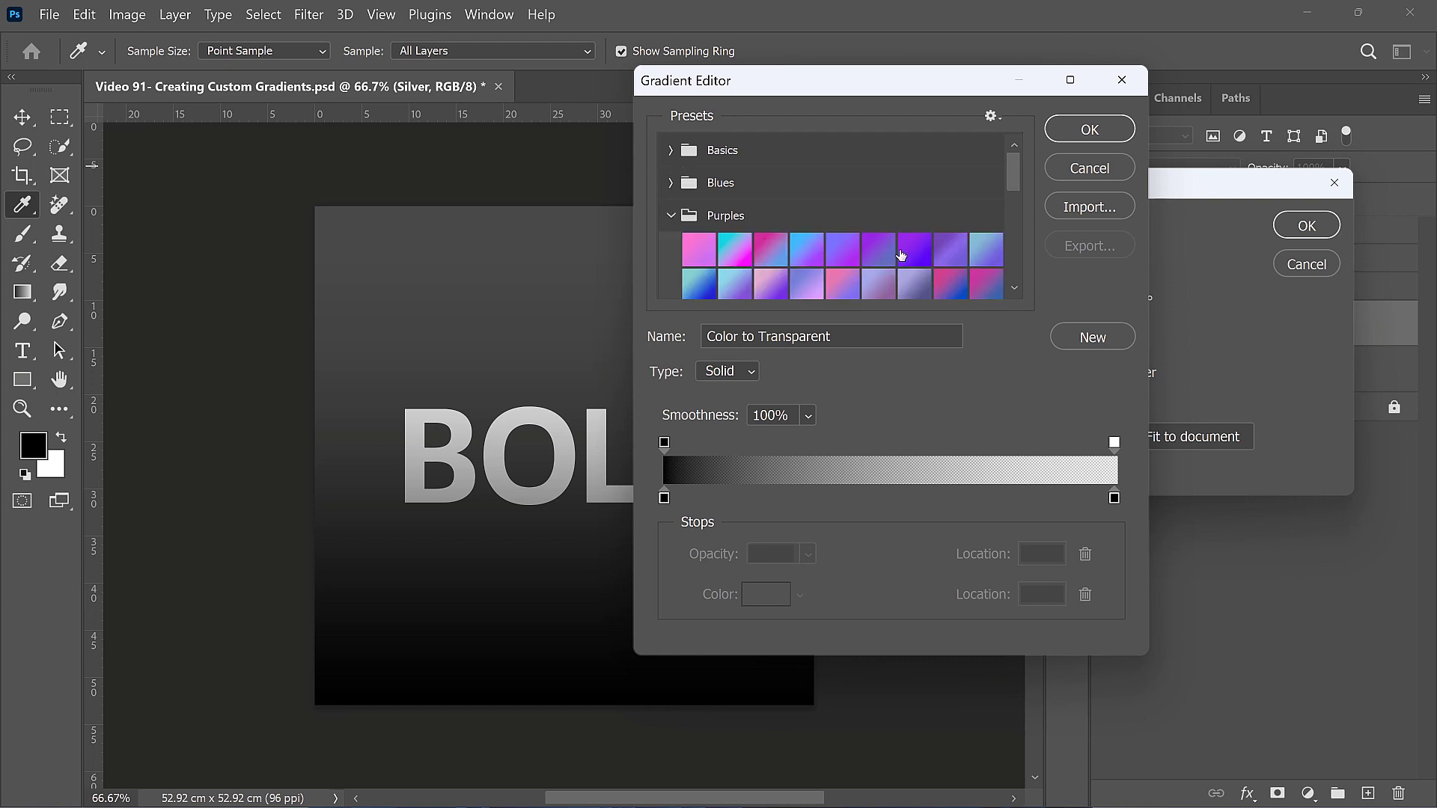
pyautogui.click(916, 252)
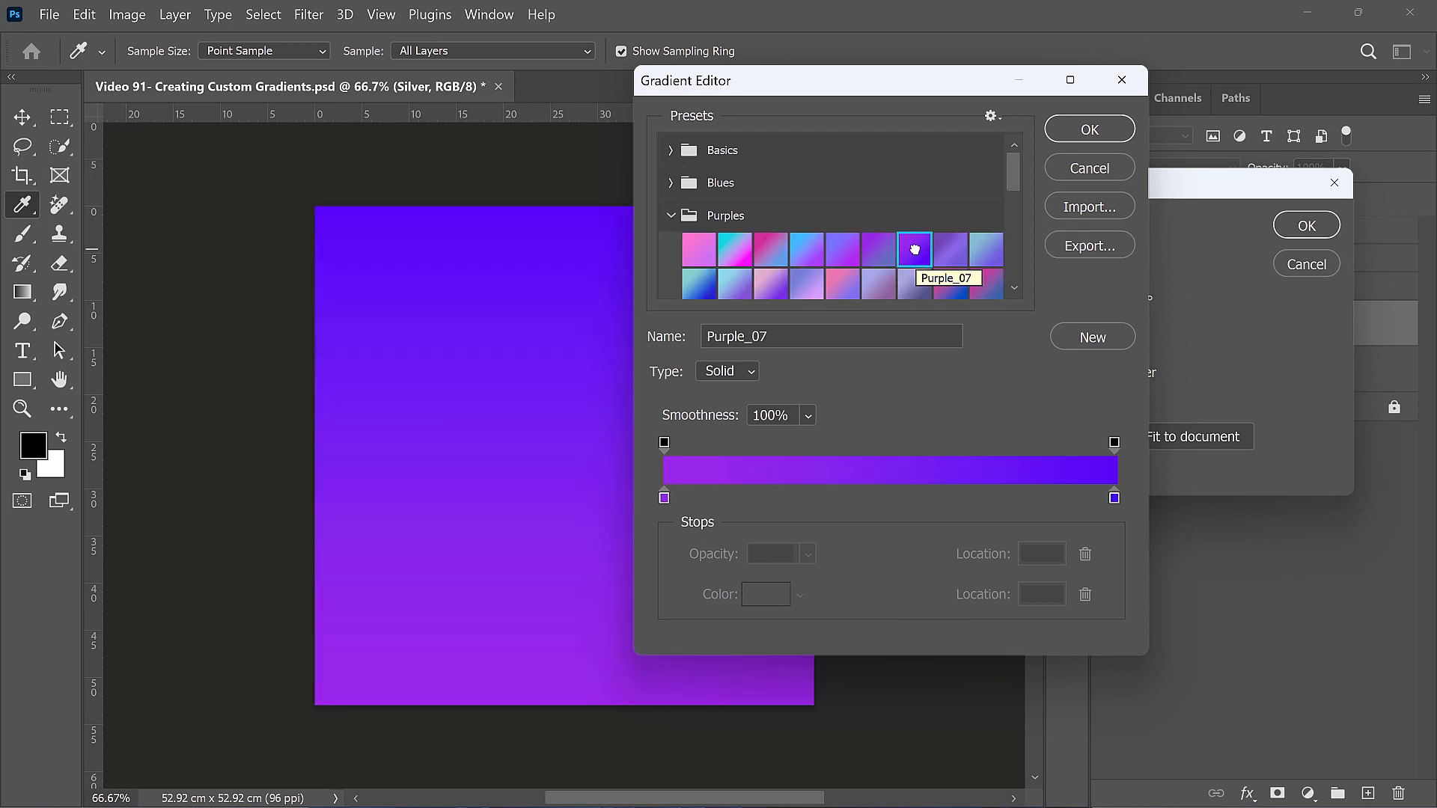
pyautogui.click(1090, 129)
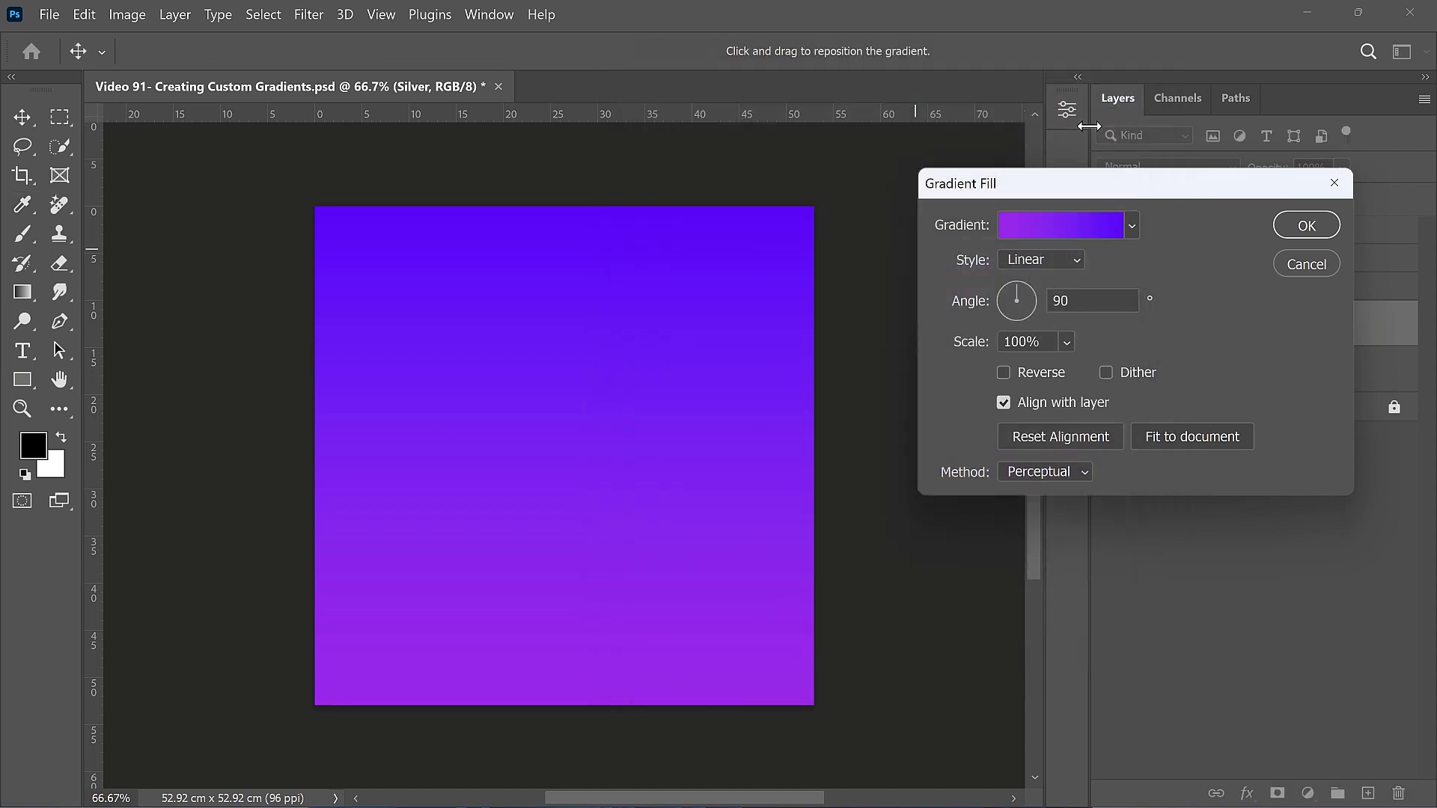
pyautogui.click(1319, 225)
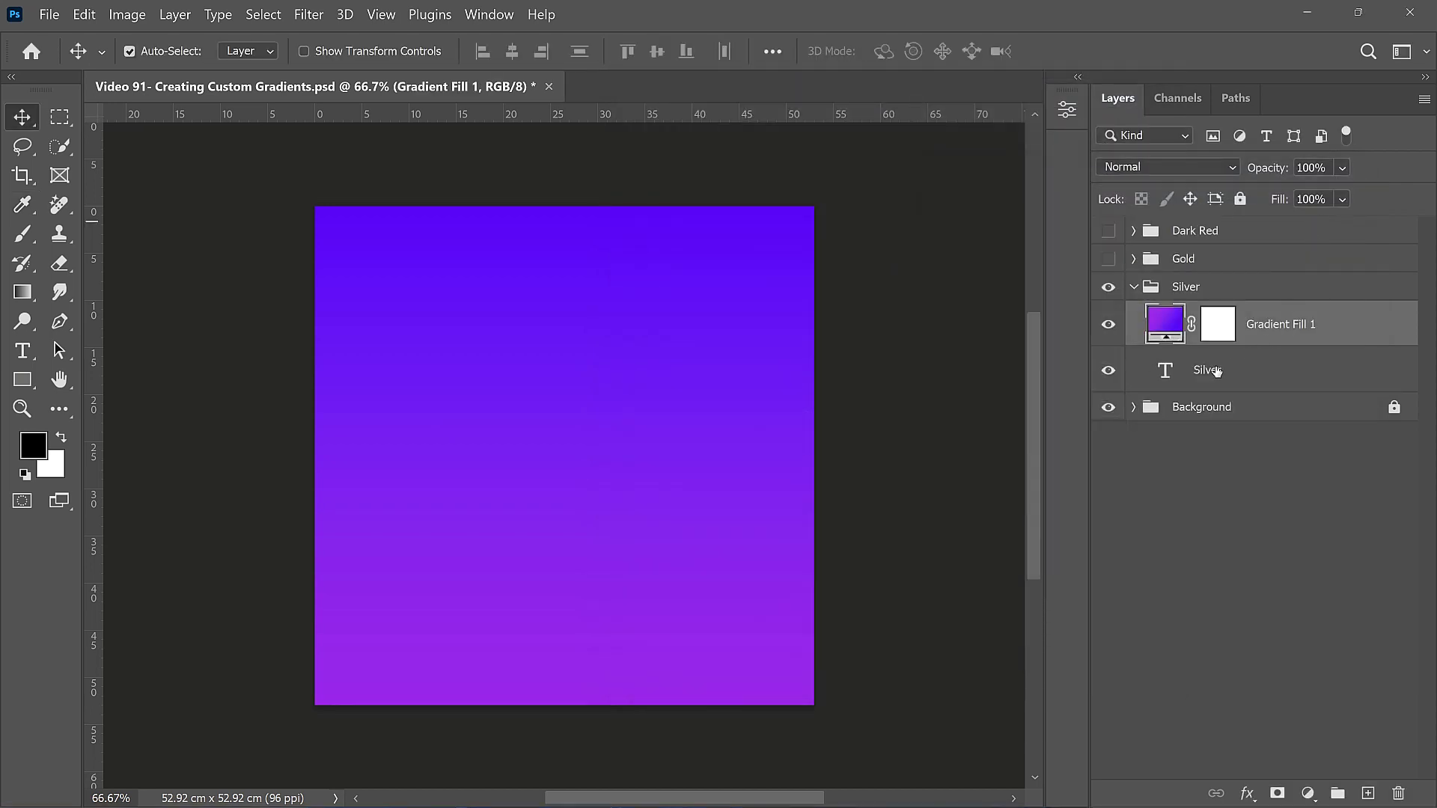
pyautogui.keyDown('alt'); pyautogui.click(1256, 347); pyautogui.keyUp('alt')
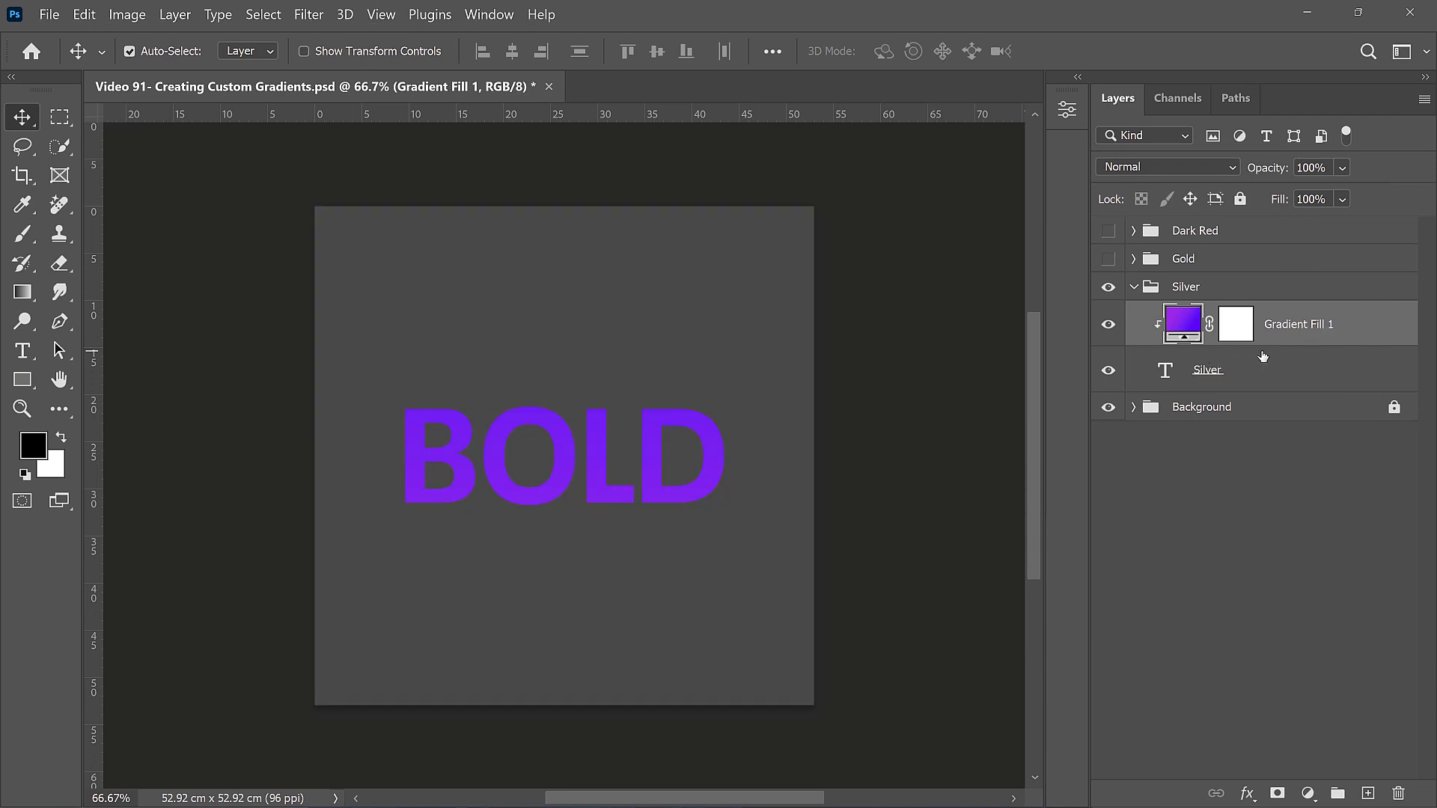
# - Set the clipped gradient fill's style to Reflected and its angle to 177.59°
pyautogui.doubleClick(1182, 326)
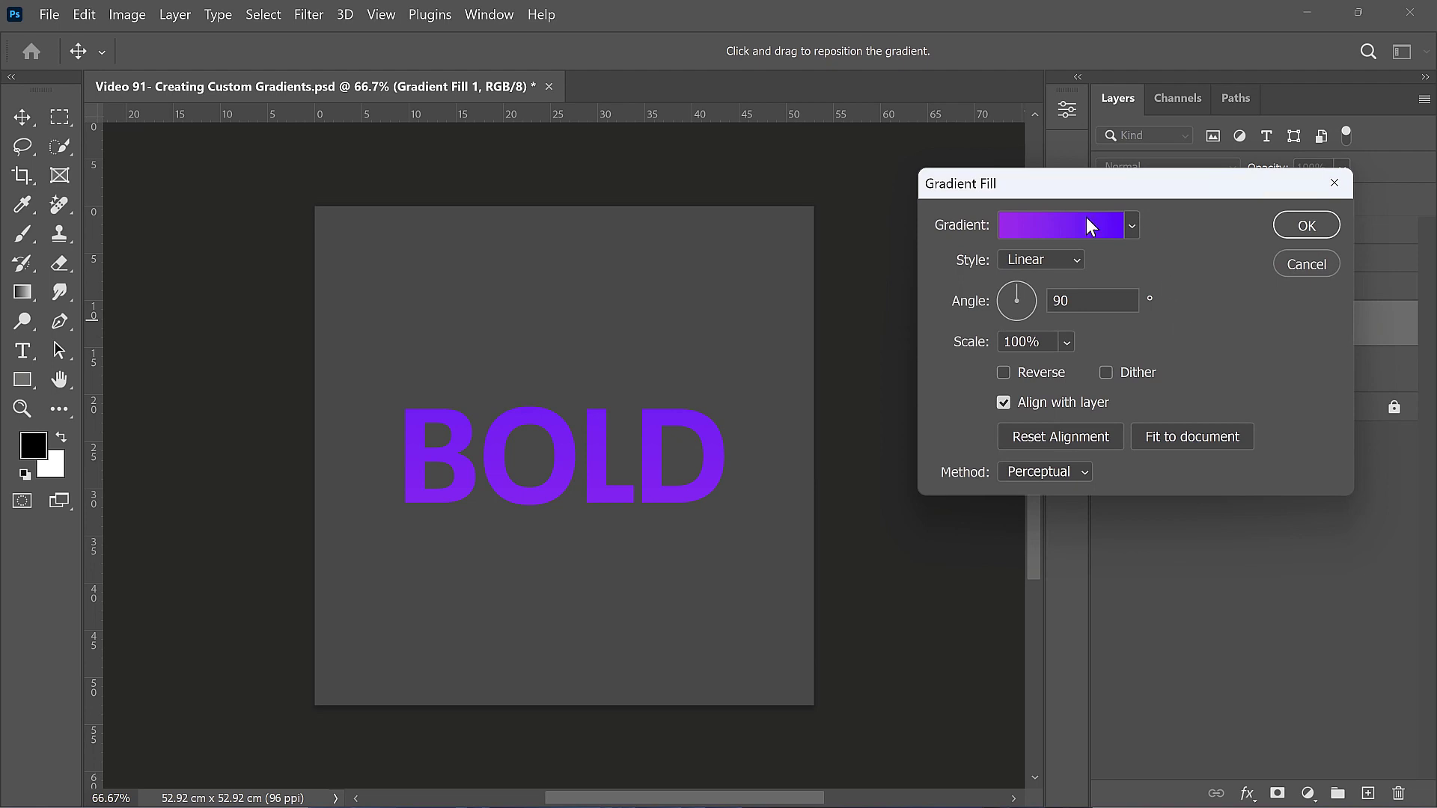
pyautogui.click(1026, 260)
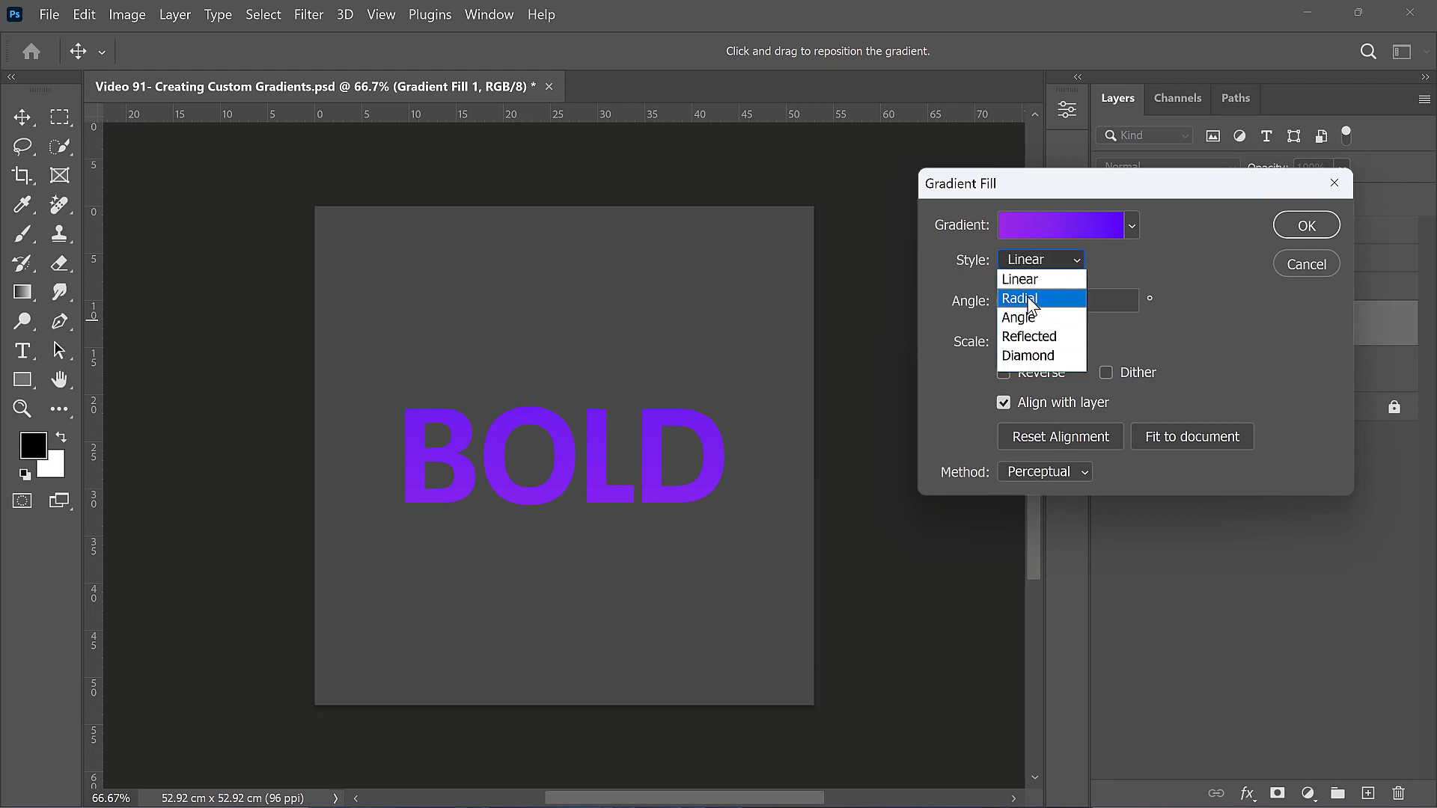
pyautogui.click(1027, 298)
pyautogui.click(1035, 261)
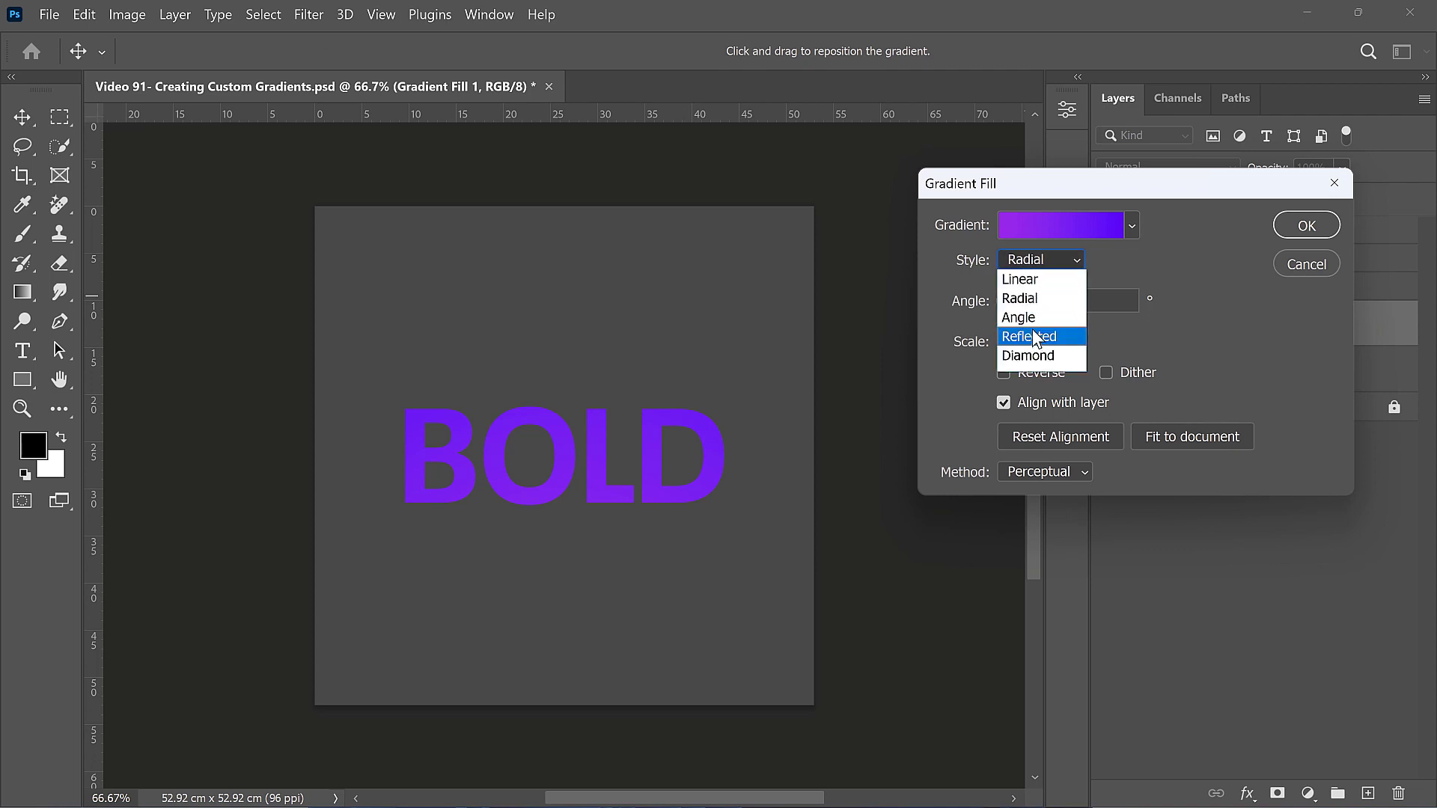
pyautogui.click(1042, 338)
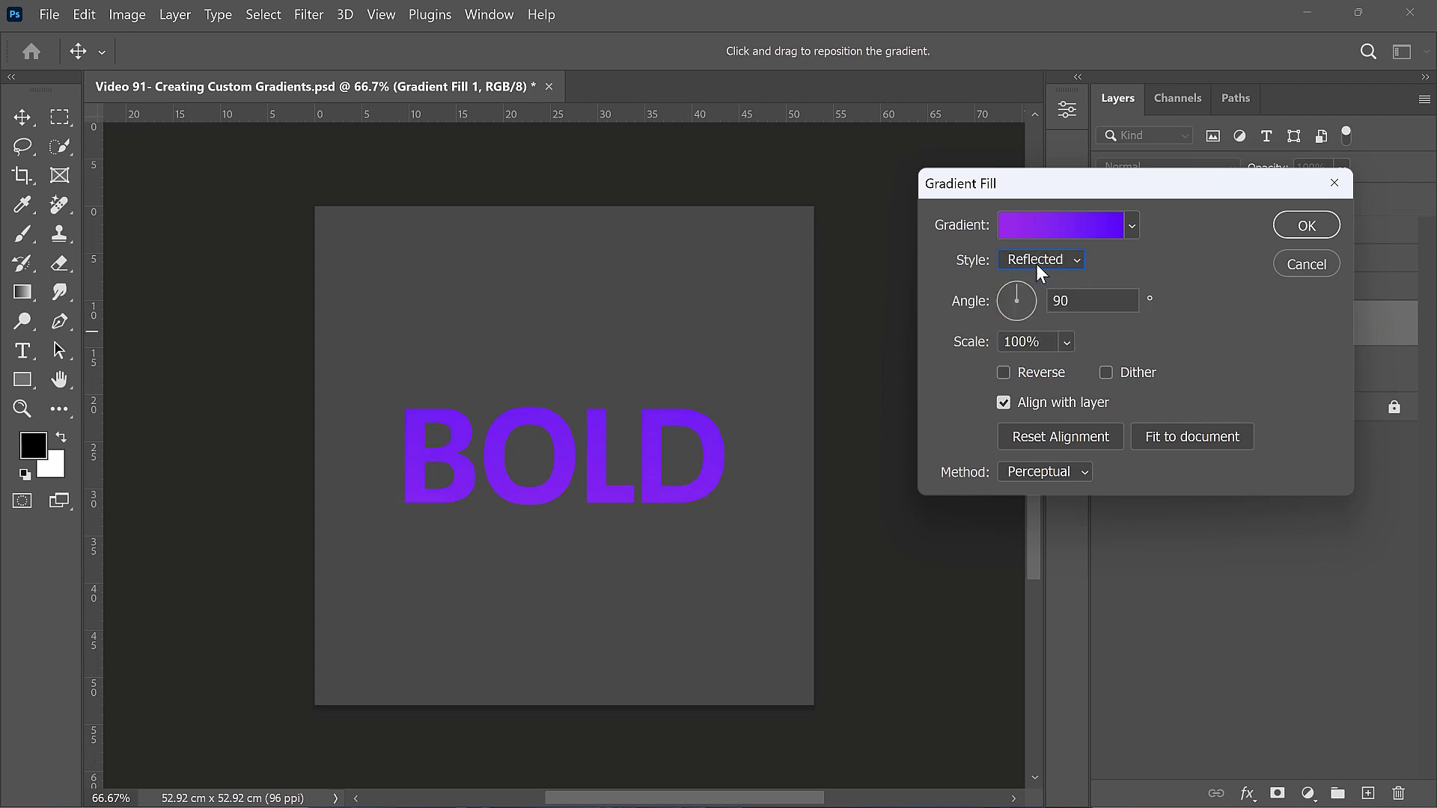
pyautogui.moveTo(1020, 291)
pyautogui.mouseDown()
pyautogui.moveTo(994, 299)
pyautogui.moveTo(1024, 312)
pyautogui.moveTo(1000, 300)
pyautogui.mouseUp()
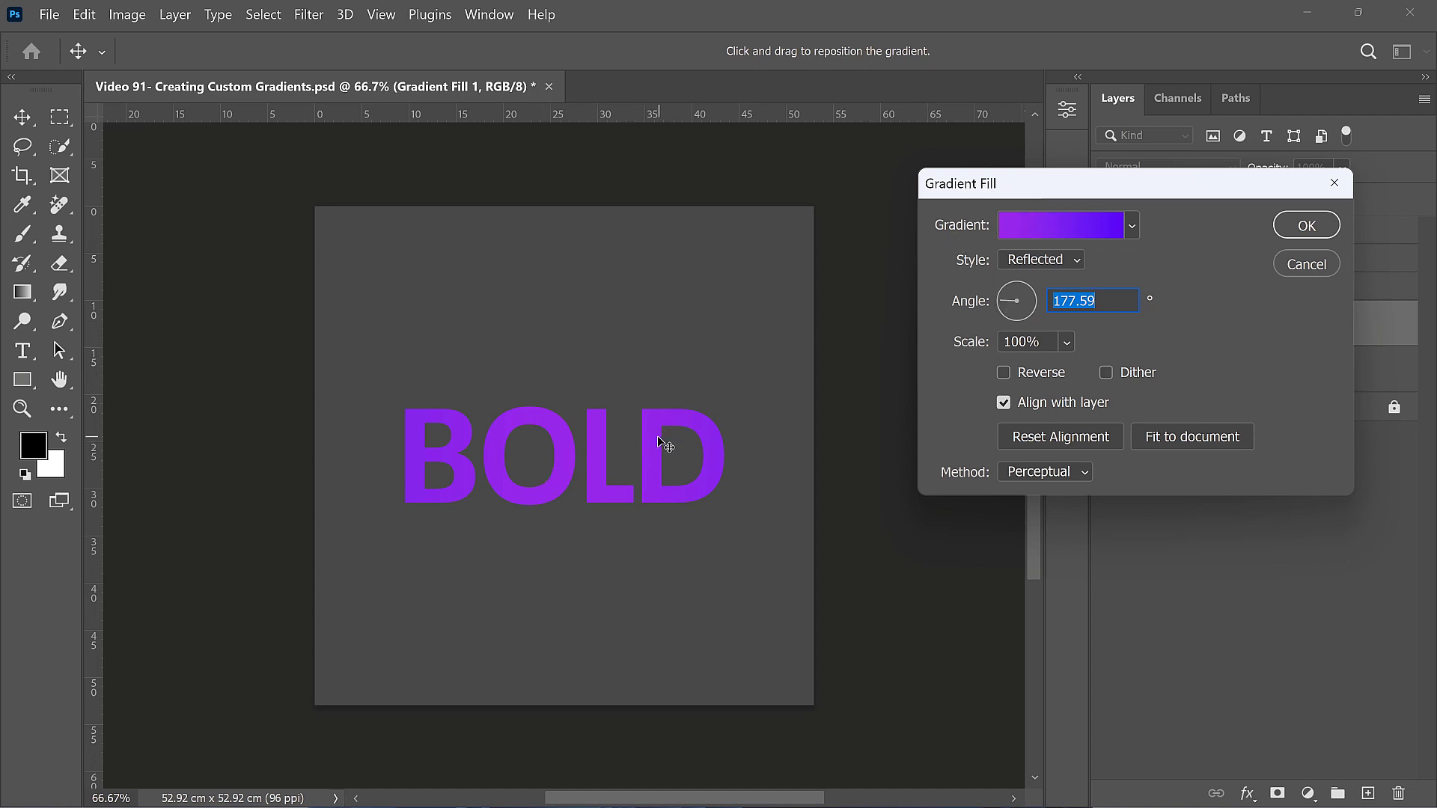
# - Shift the reflected gradient leftward across the BOLD text and toggle Reverse on and off
pyautogui.moveTo(621, 468); pyautogui.dragTo(535, 468)
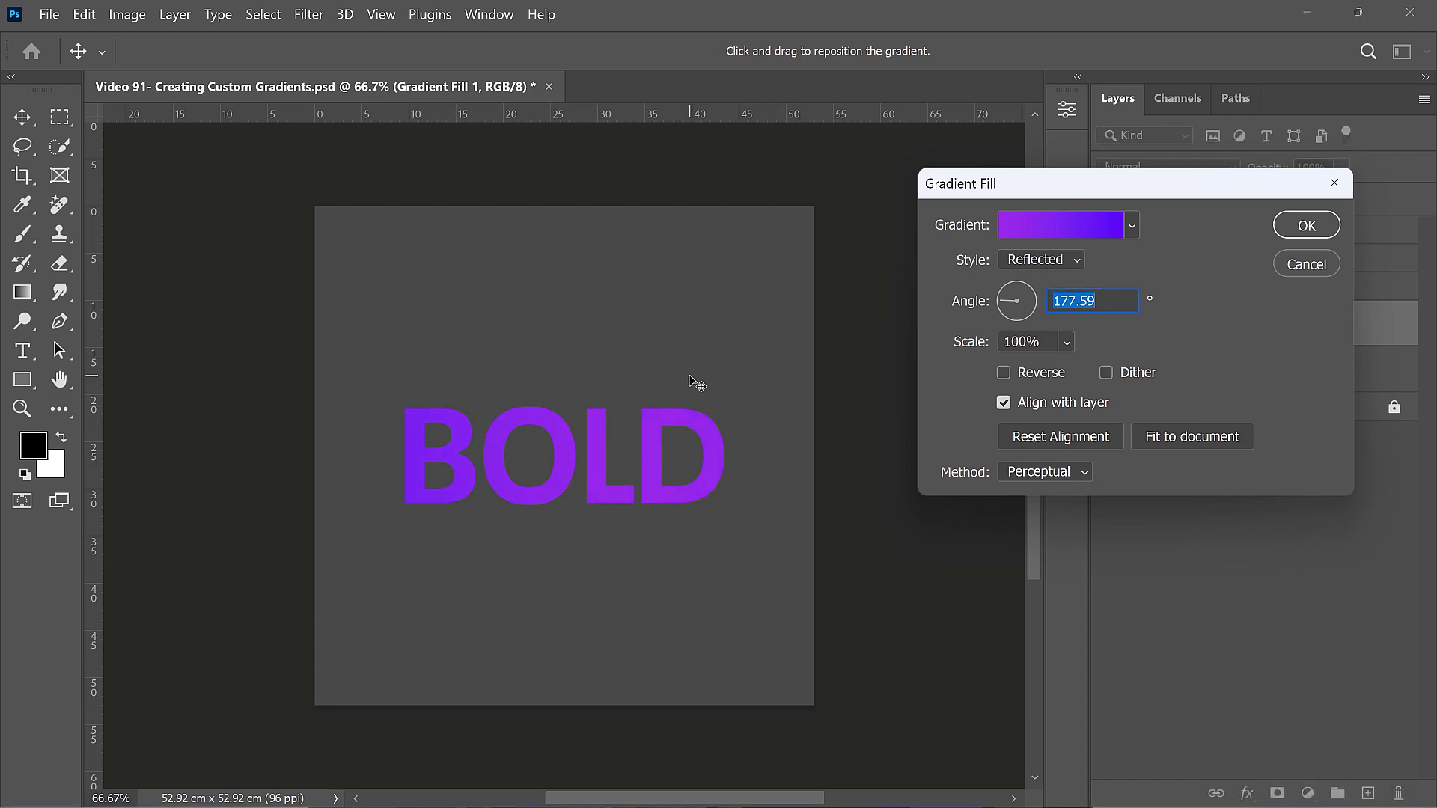
pyautogui.click(1004, 372)
pyautogui.click(1004, 373)
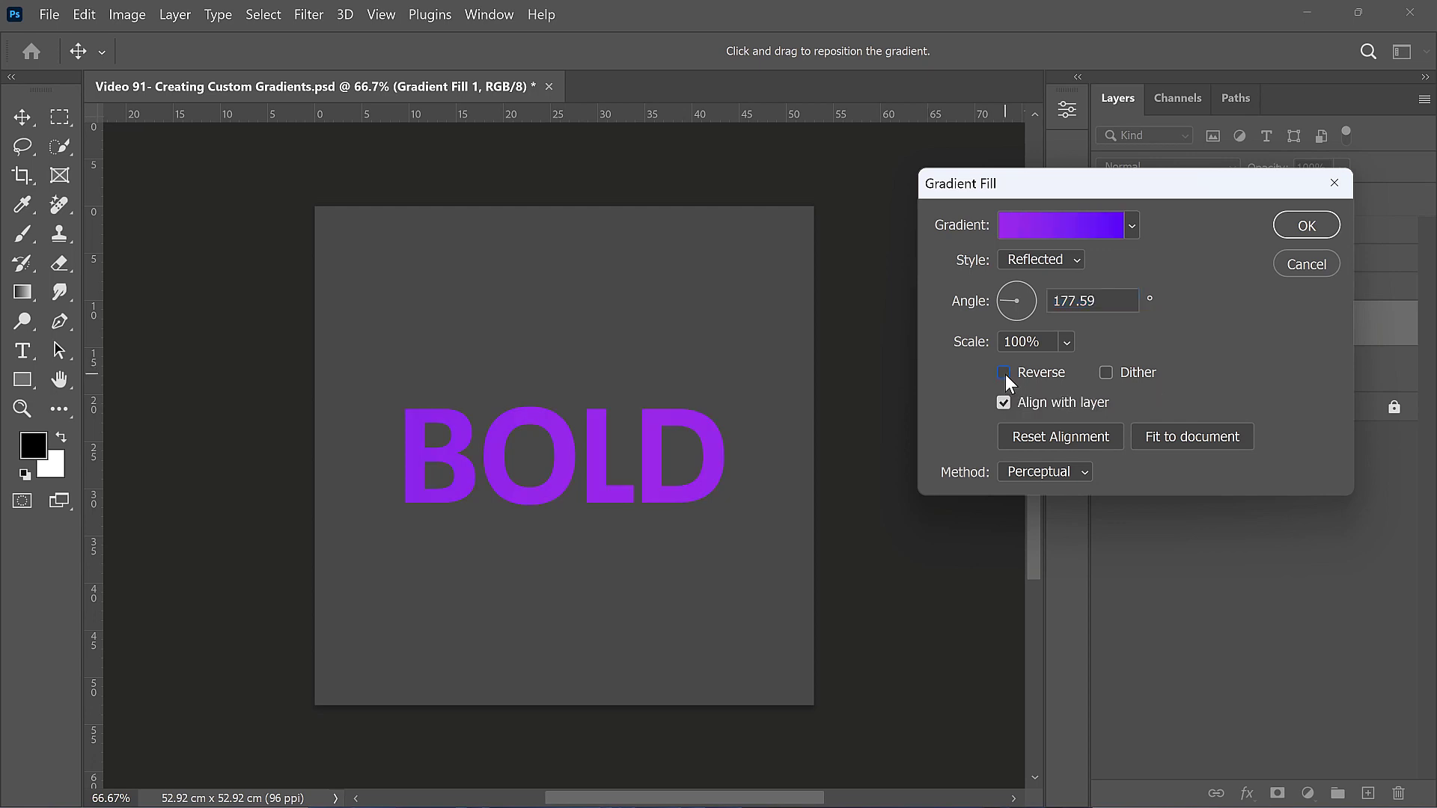
# - Accept the gradient settings and delete the Gradient Fill 1 layer
pyautogui.click(1315, 224)
pyautogui.press('Delete')
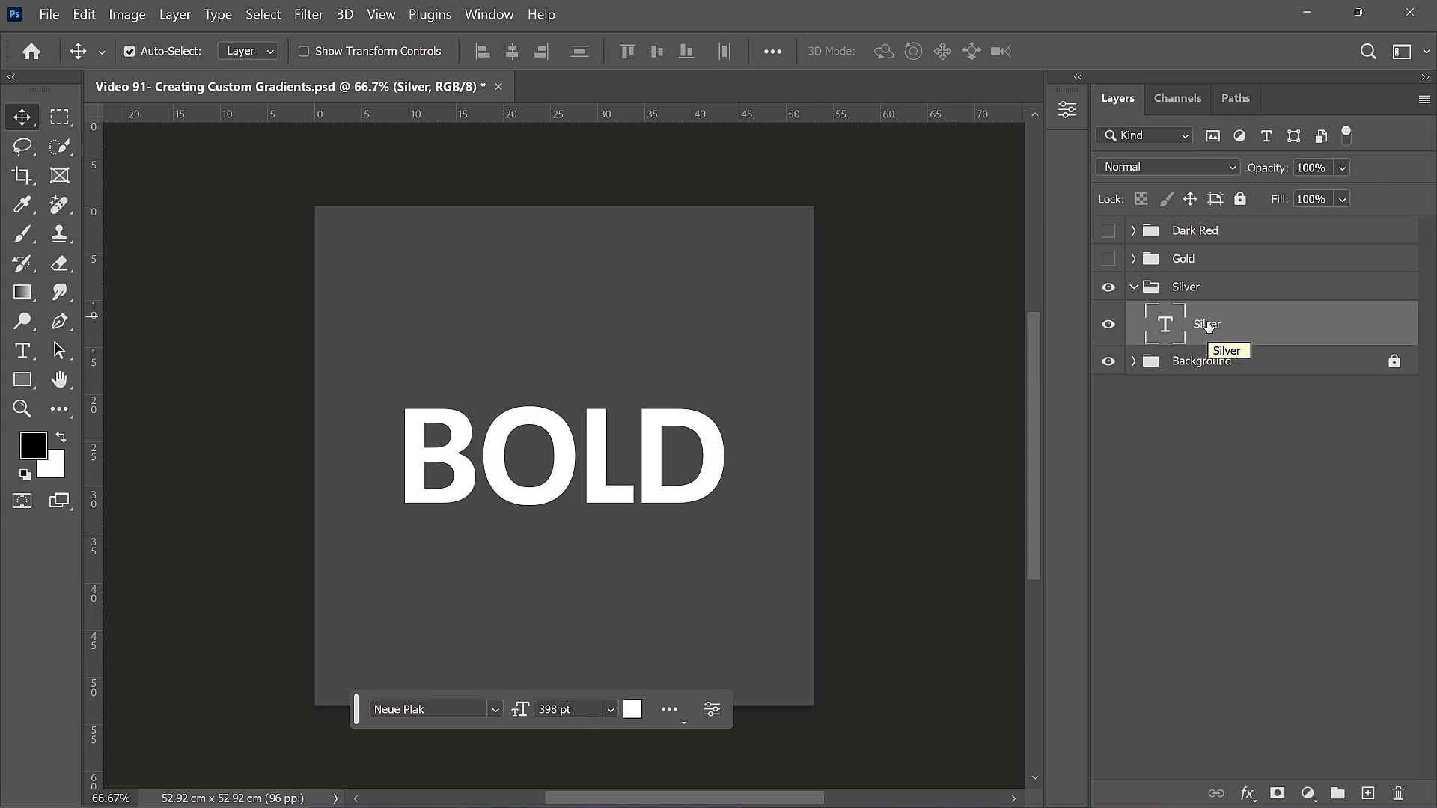
# - Duplicate the Silver text layer and convert the copy to a shape, keeping the original hidden
pyautogui.hotkey('ctrl', 'j')
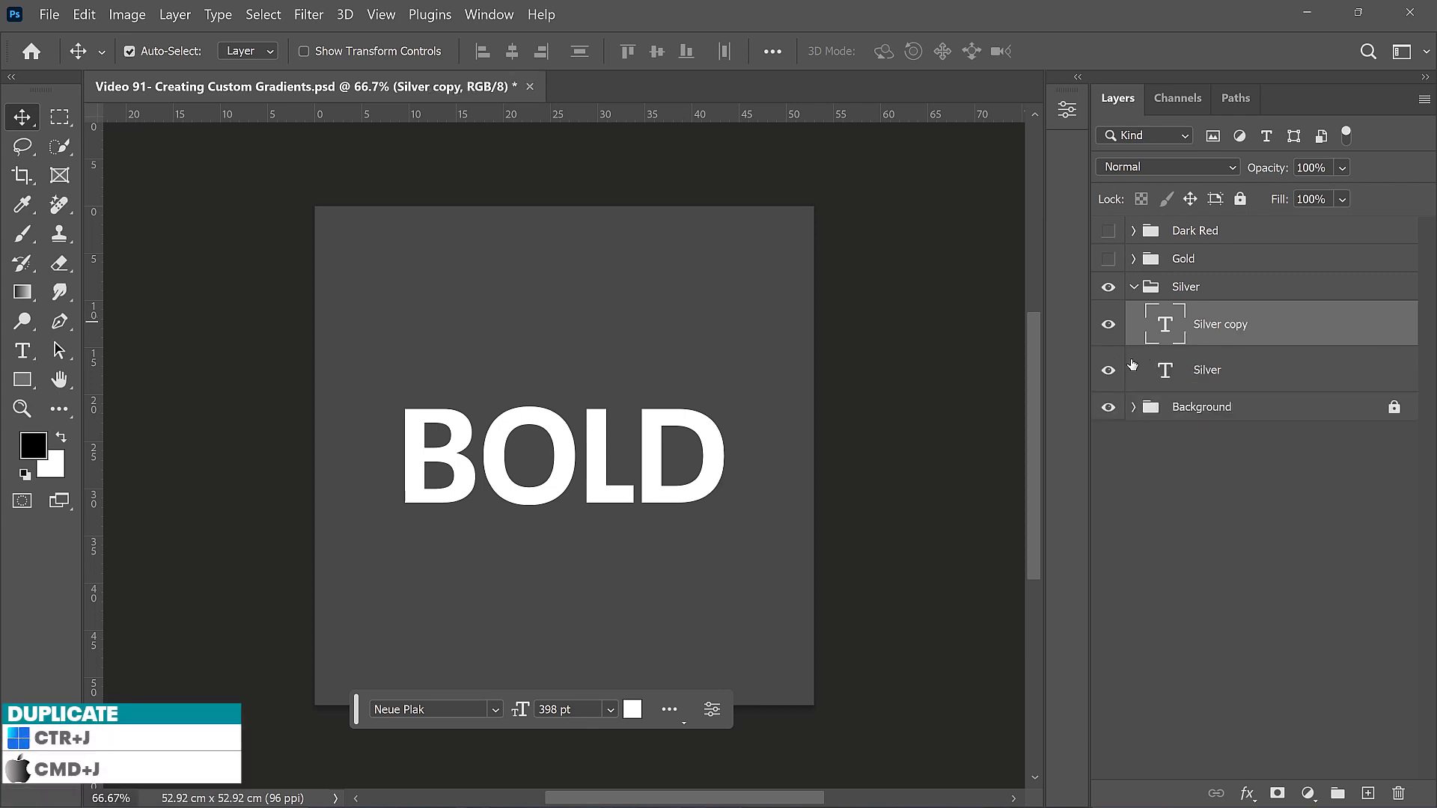
pyautogui.click(1108, 370)
pyautogui.rightClick(1218, 328)
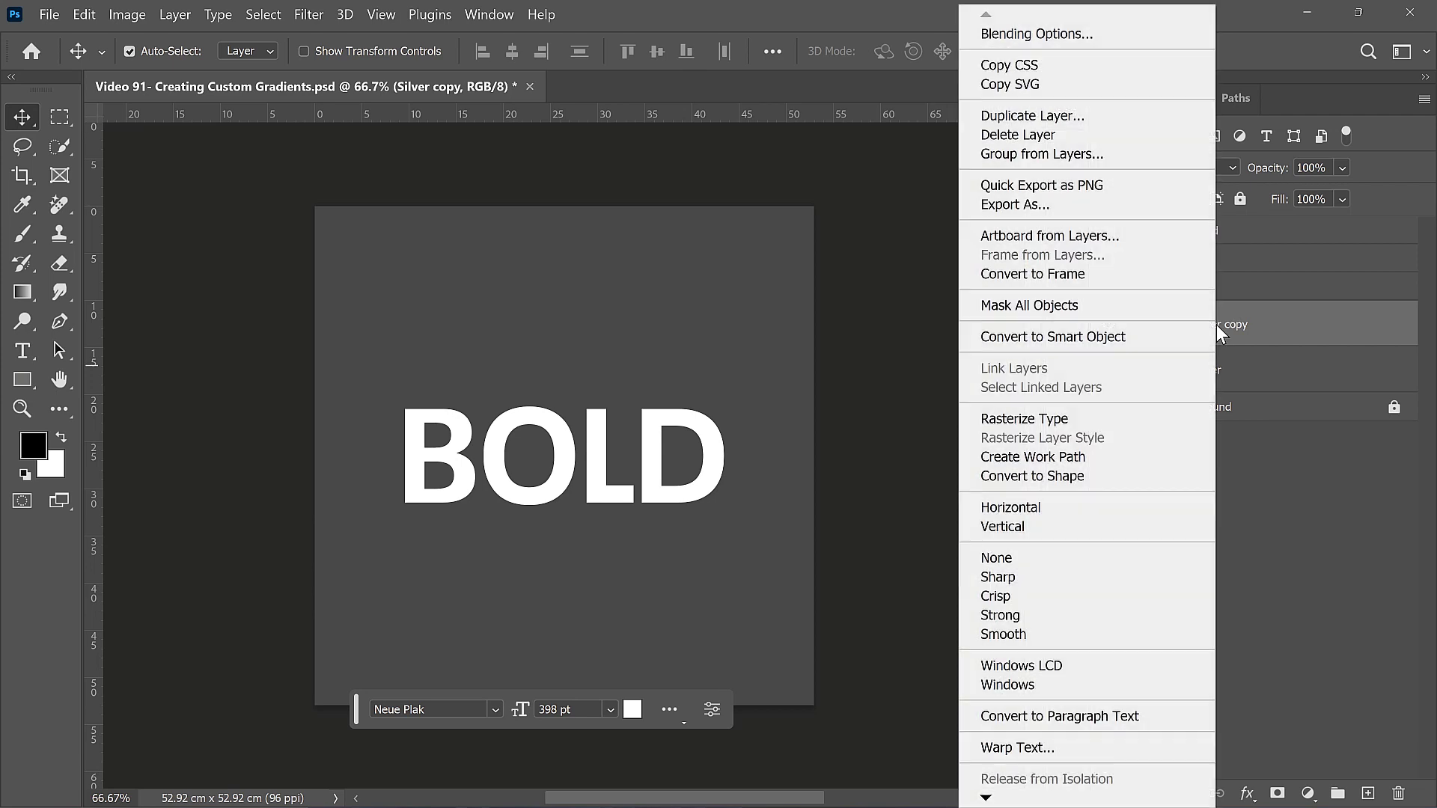
pyautogui.click(1045, 474)
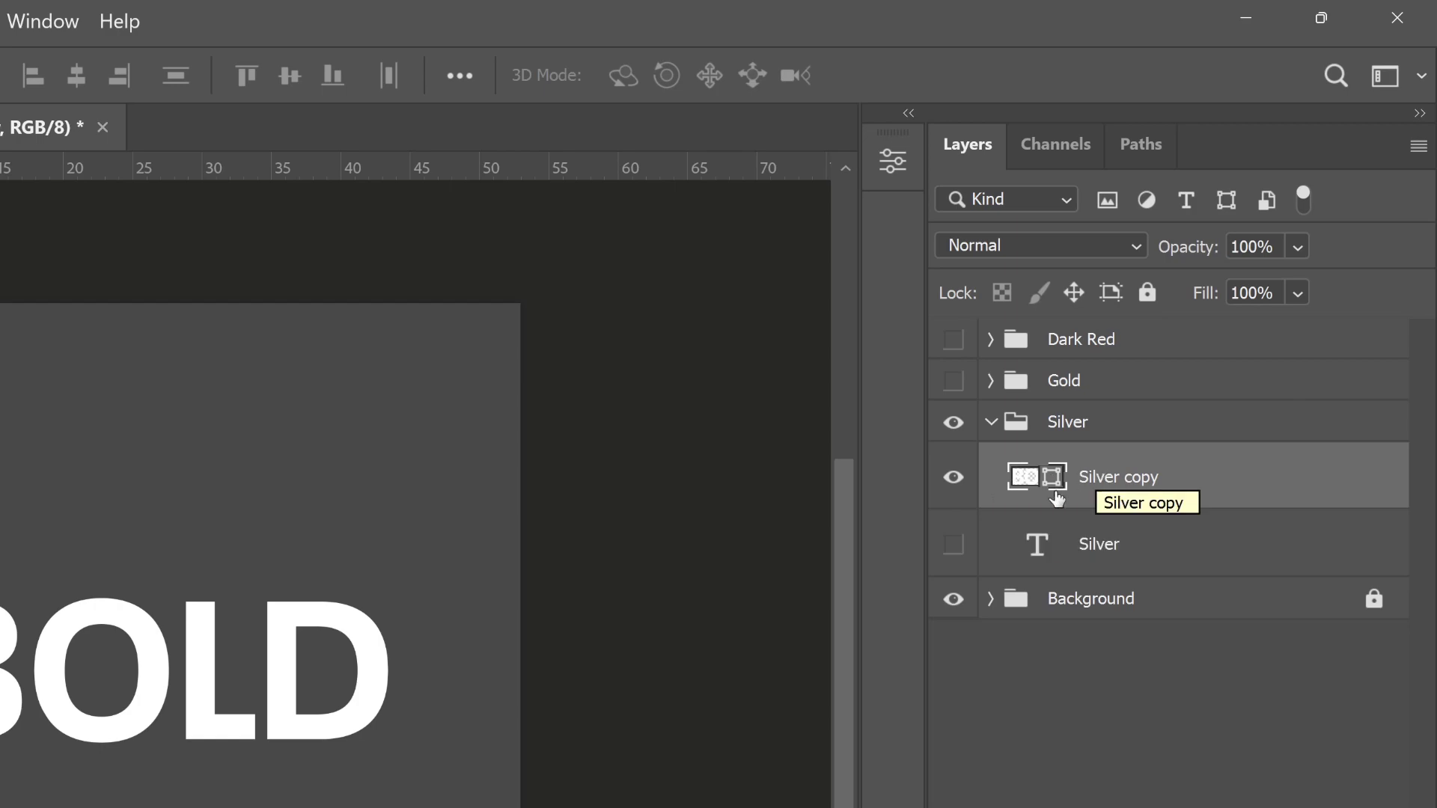
# - Switch the layer thumbnail contents to Entire Document and back to Layer Bounds
pyautogui.click(1419, 146)
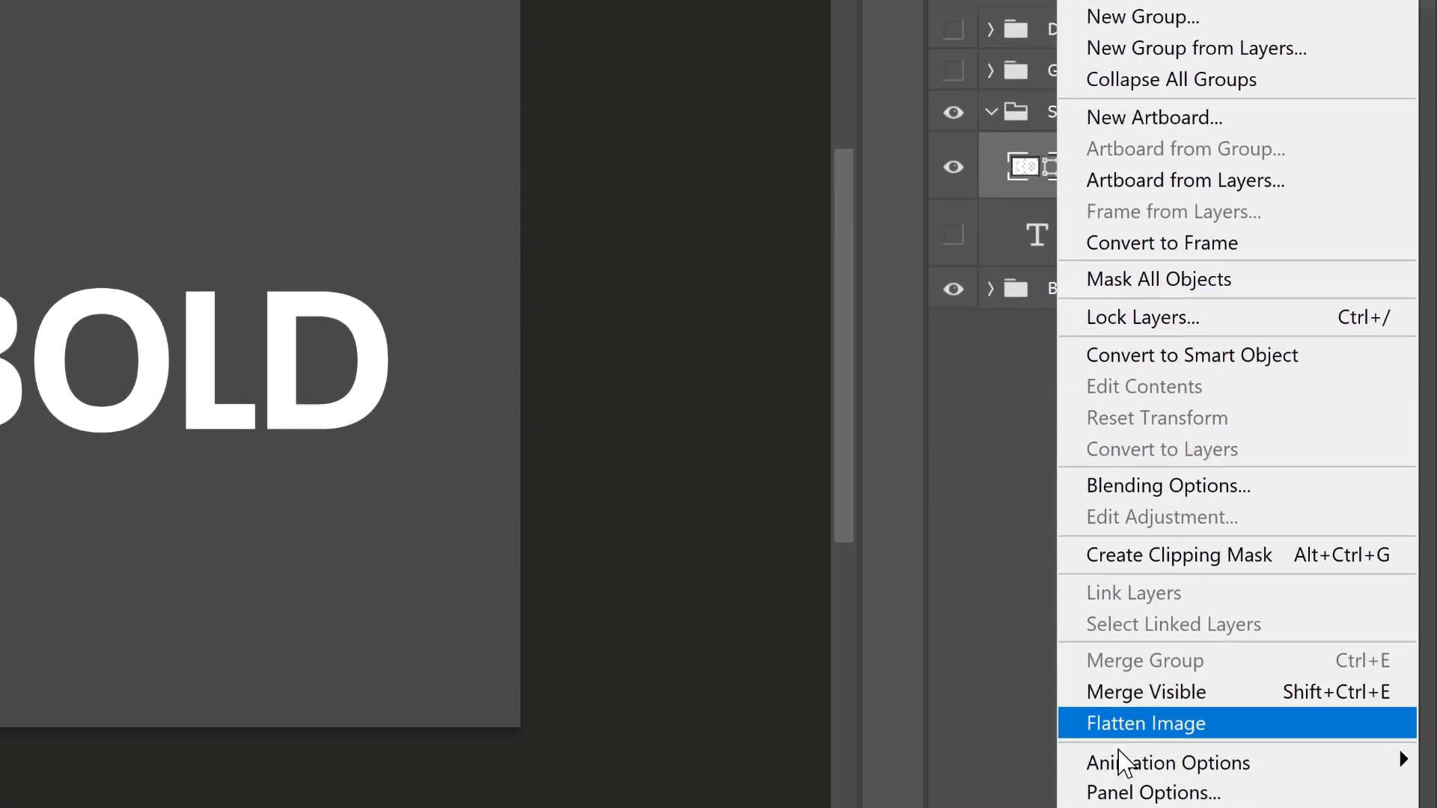
pyautogui.click(1145, 792)
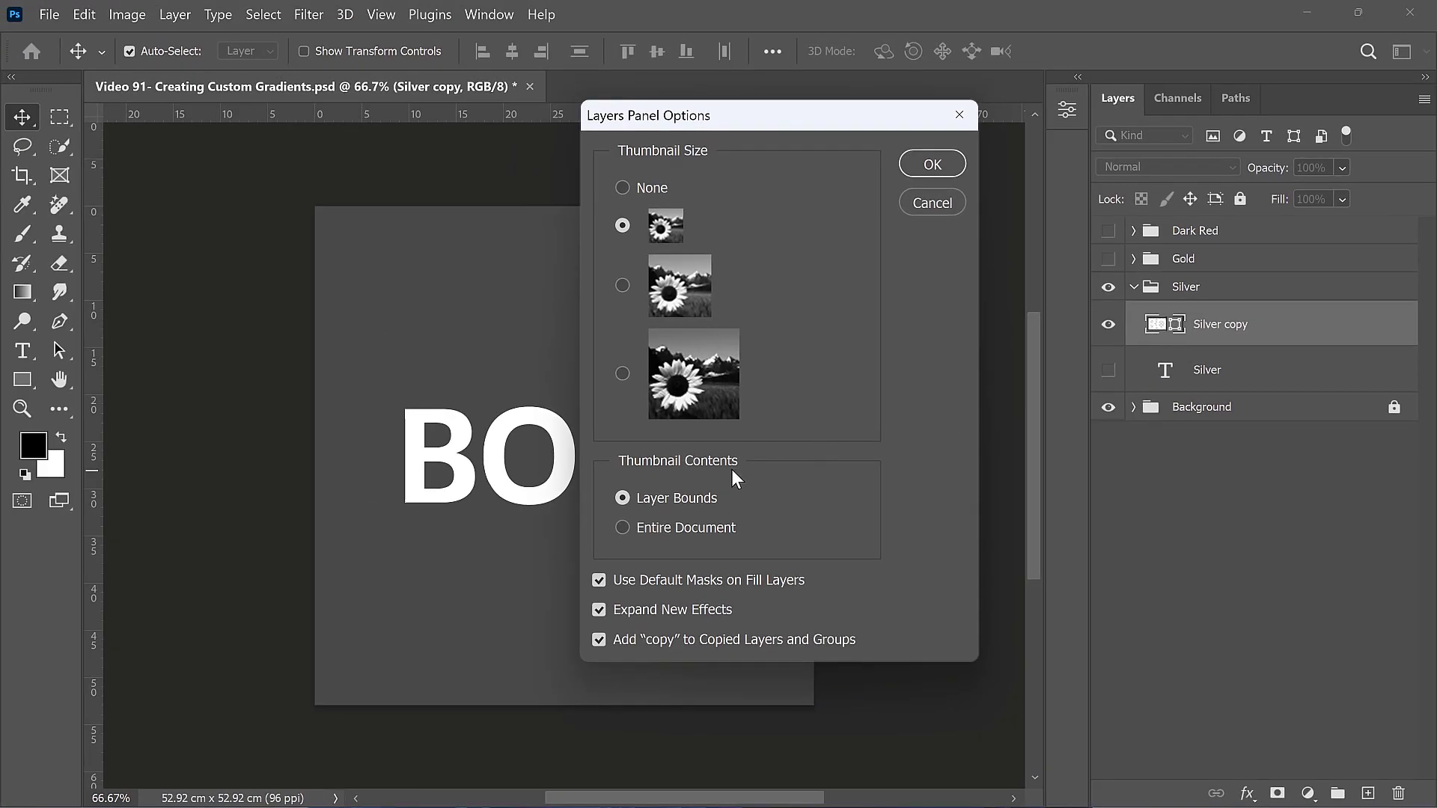
pyautogui.click(943, 166)
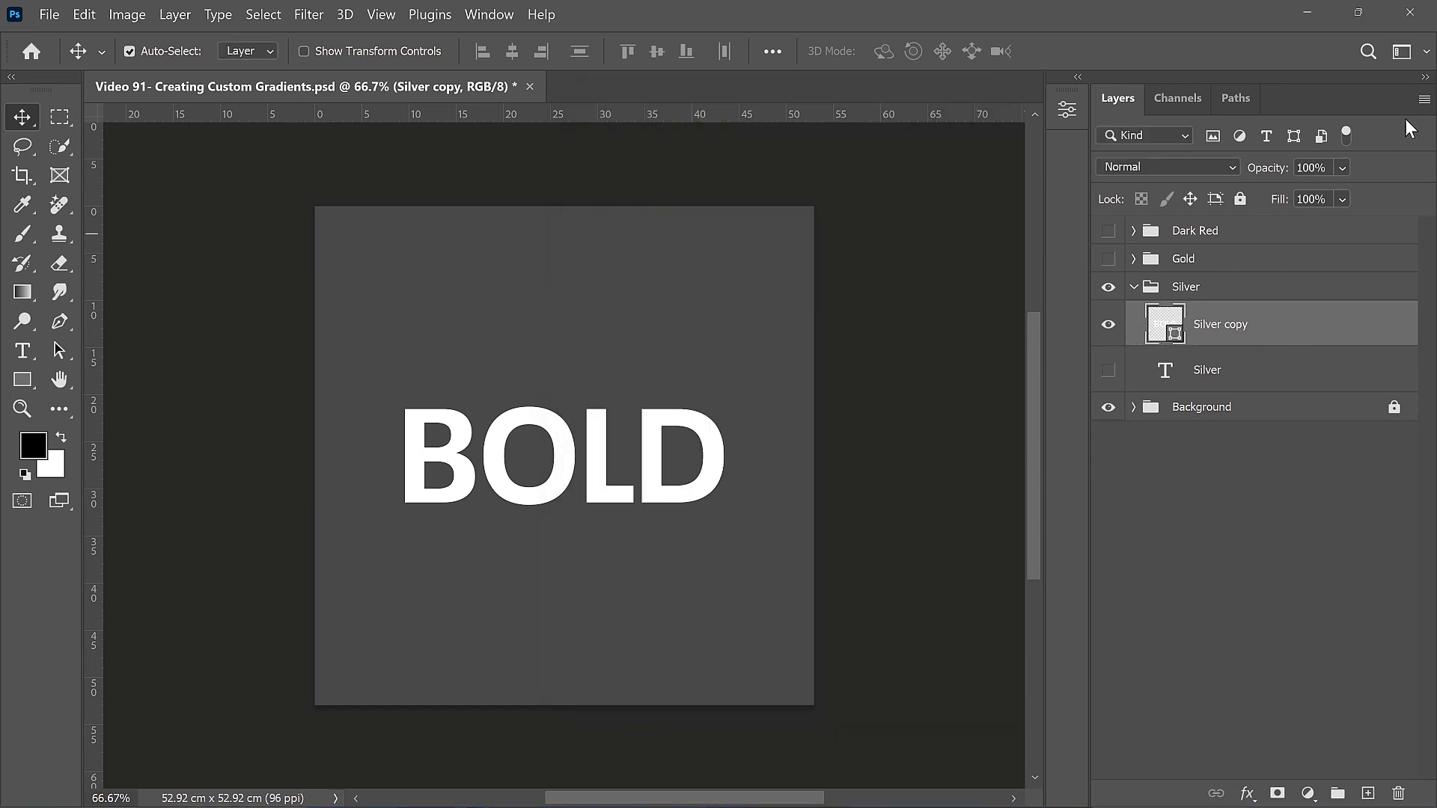
pyautogui.click(1425, 99)
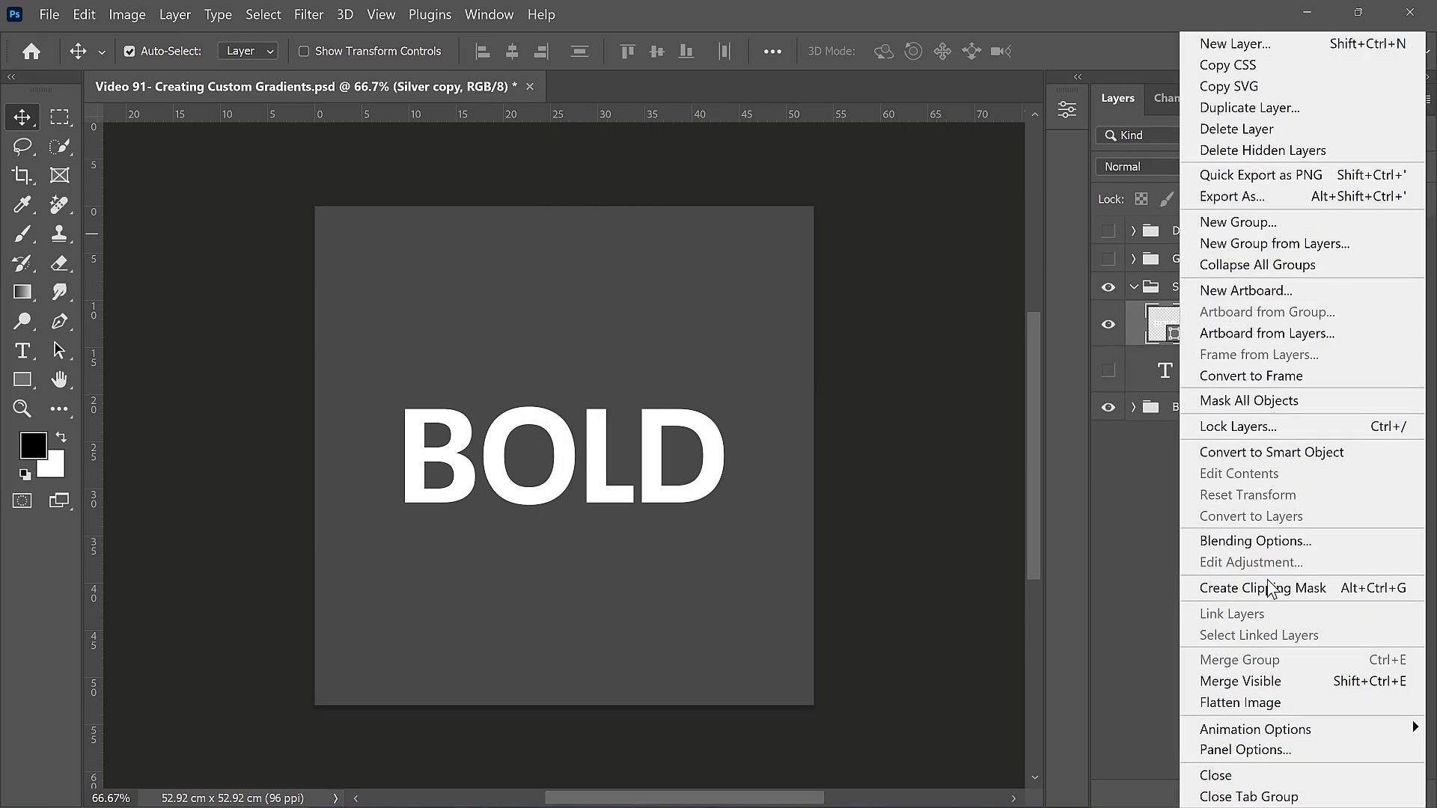
pyautogui.click(1244, 750)
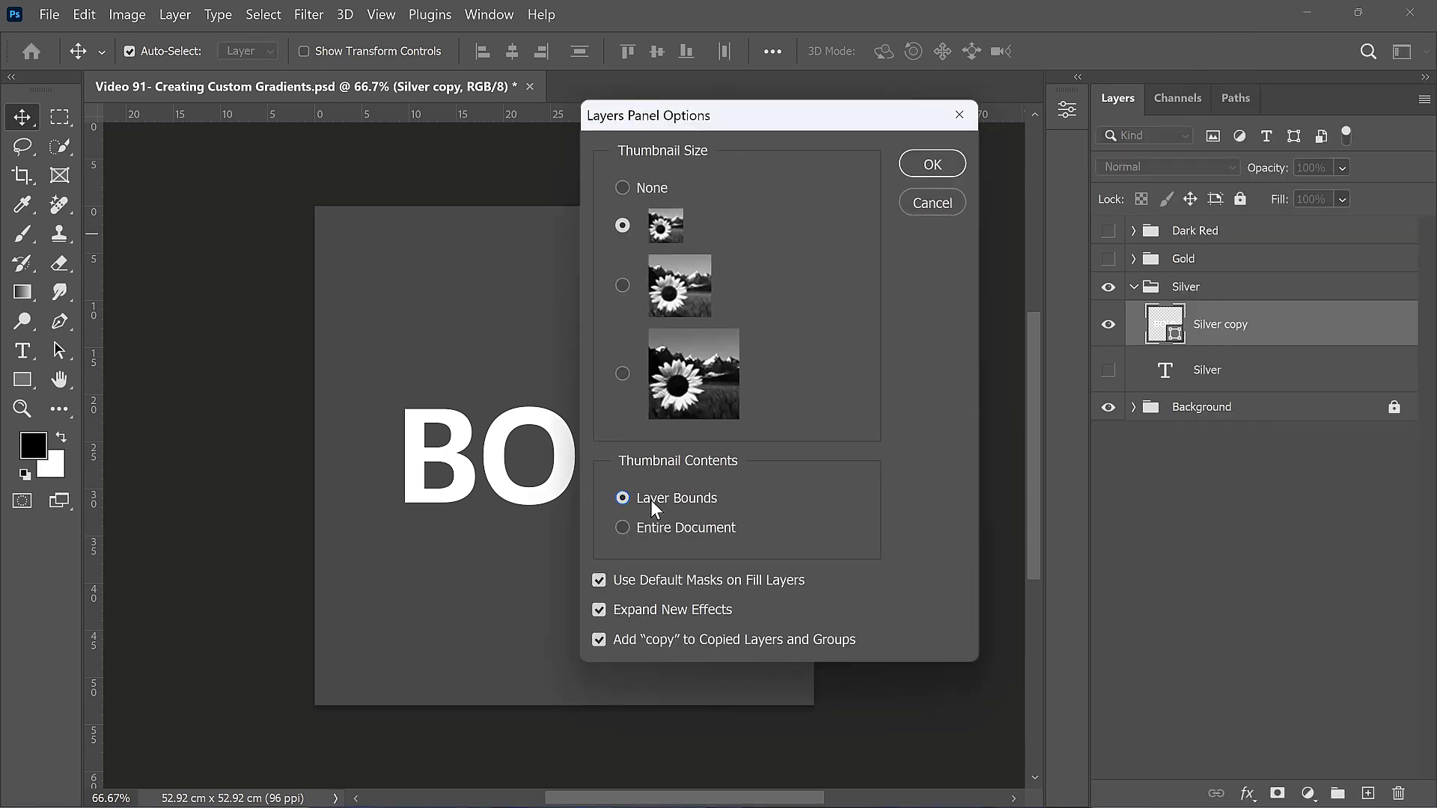
pyautogui.click(927, 164)
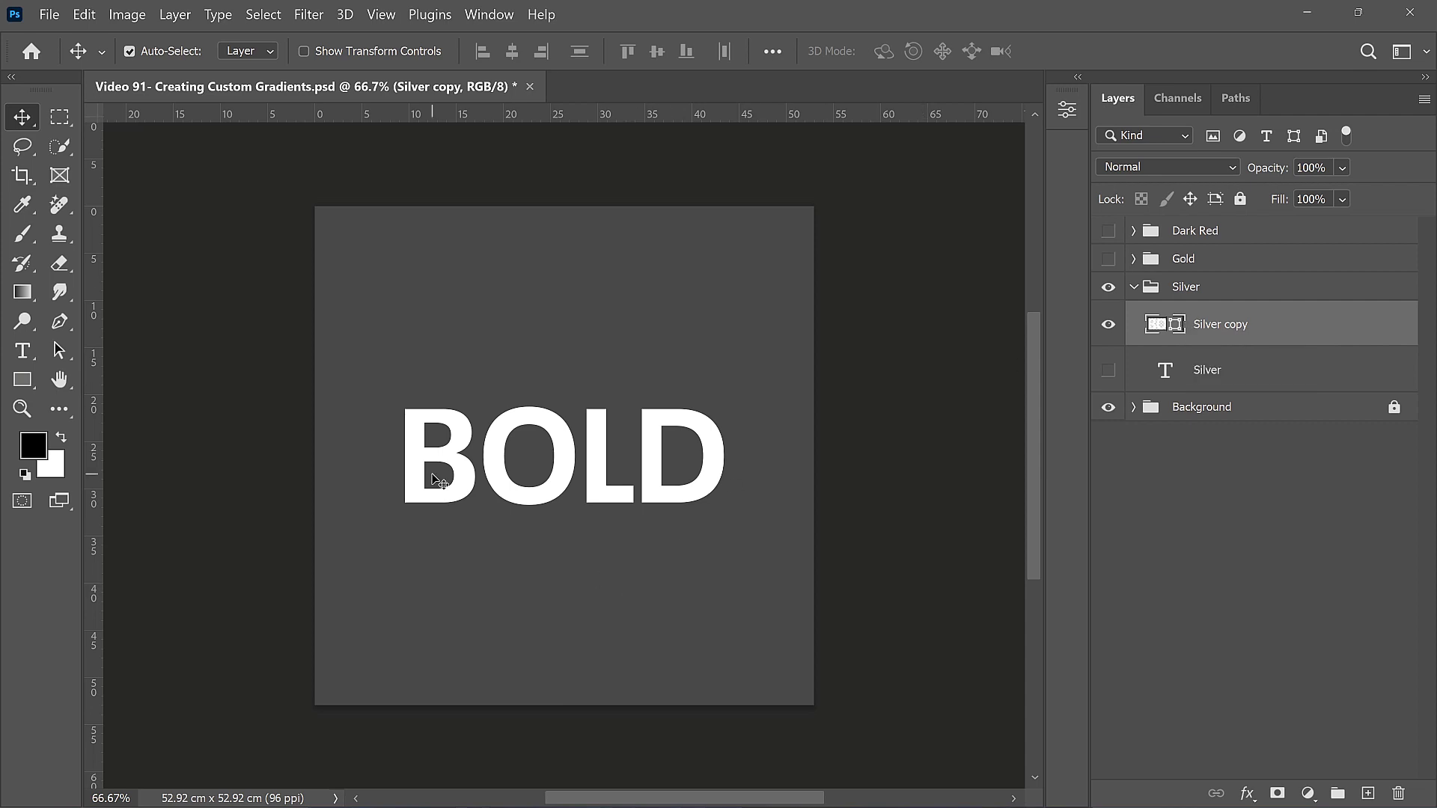
# - Stretch the letter B leftward by moving its left-edge anchor points with the Direct Selection tool
pyautogui.click(58, 357)
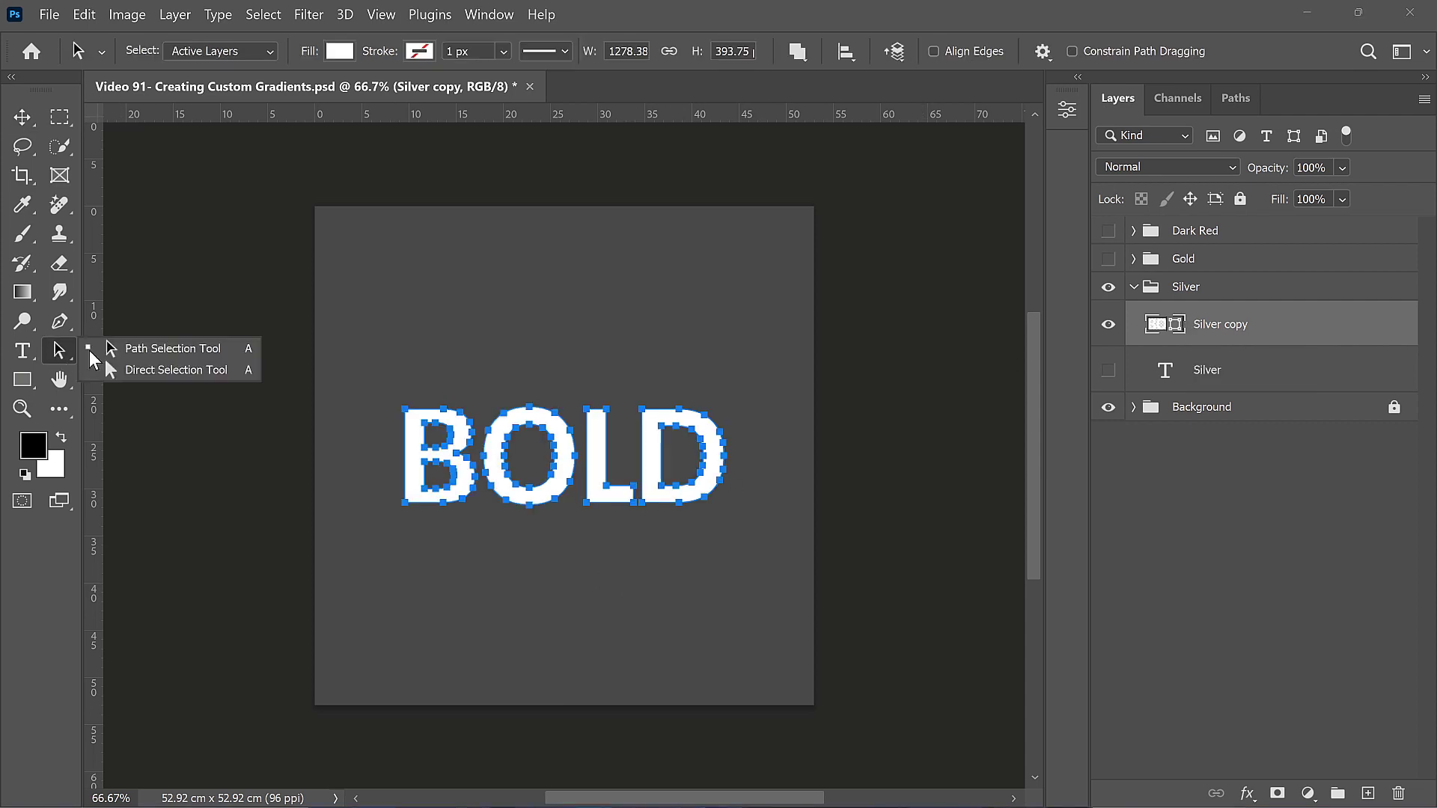
pyautogui.click(138, 372)
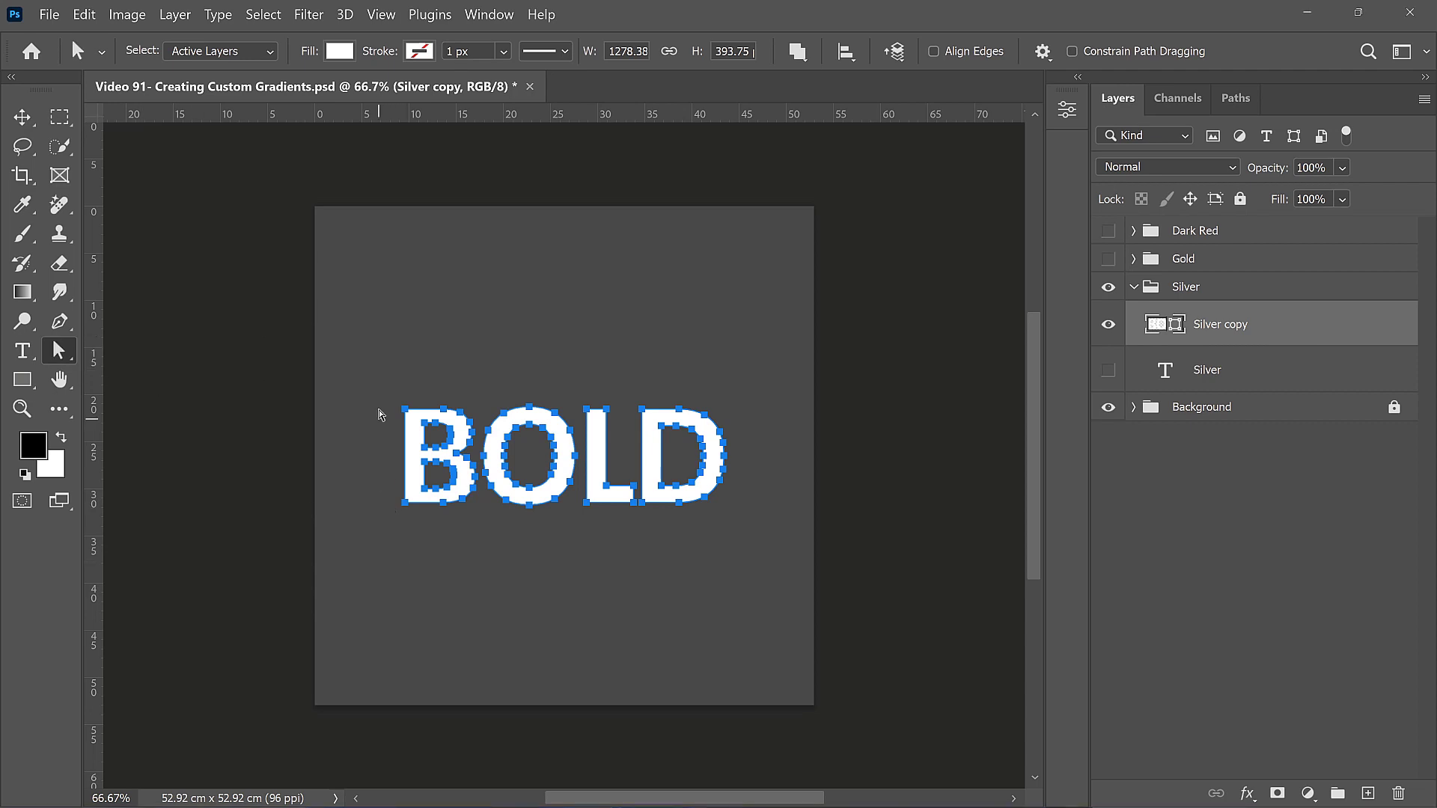
pyautogui.click(379, 379)
pyautogui.moveTo(383, 383); pyautogui.dragTo(418, 546)
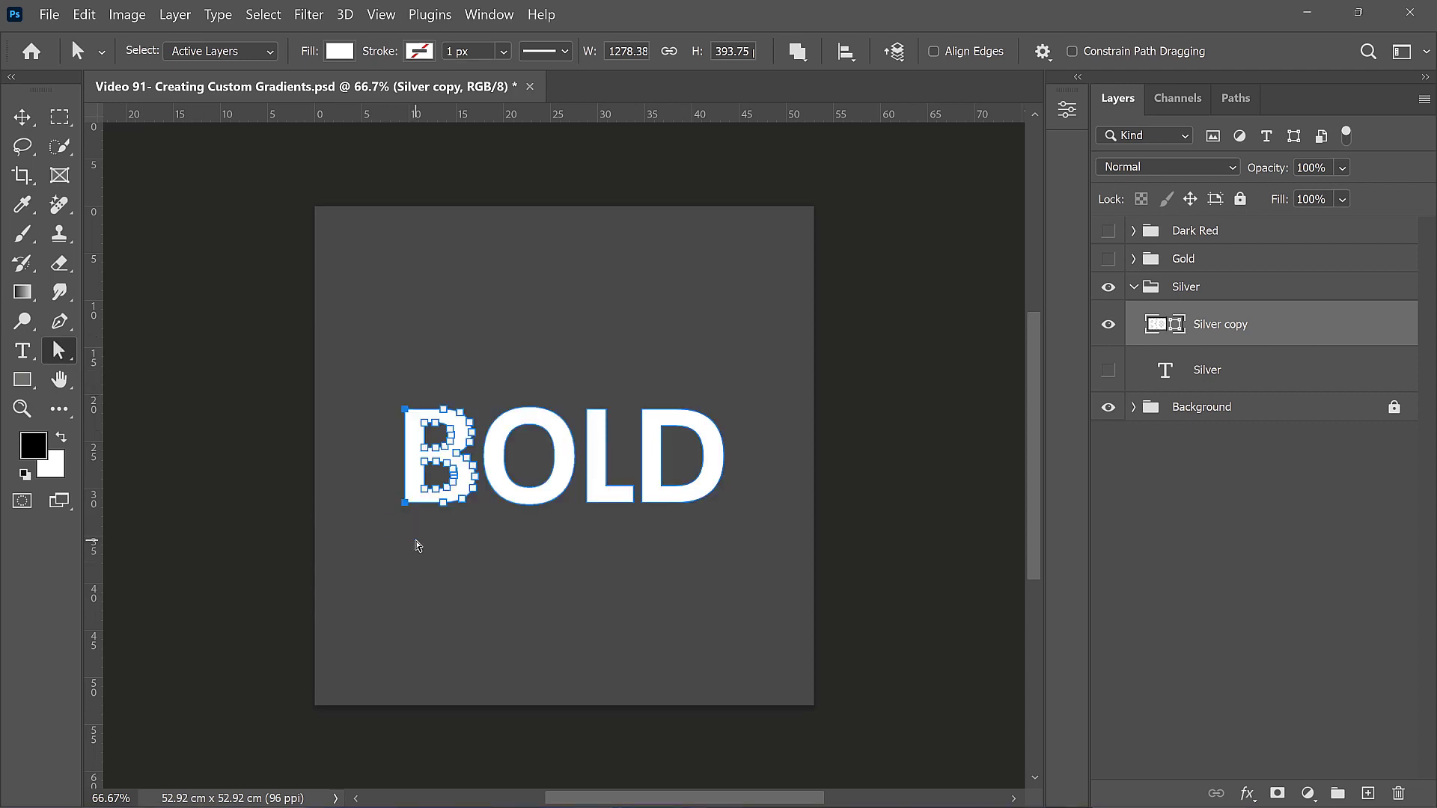
pyautogui.moveTo(405, 471); pyautogui.dragTo(362, 468)
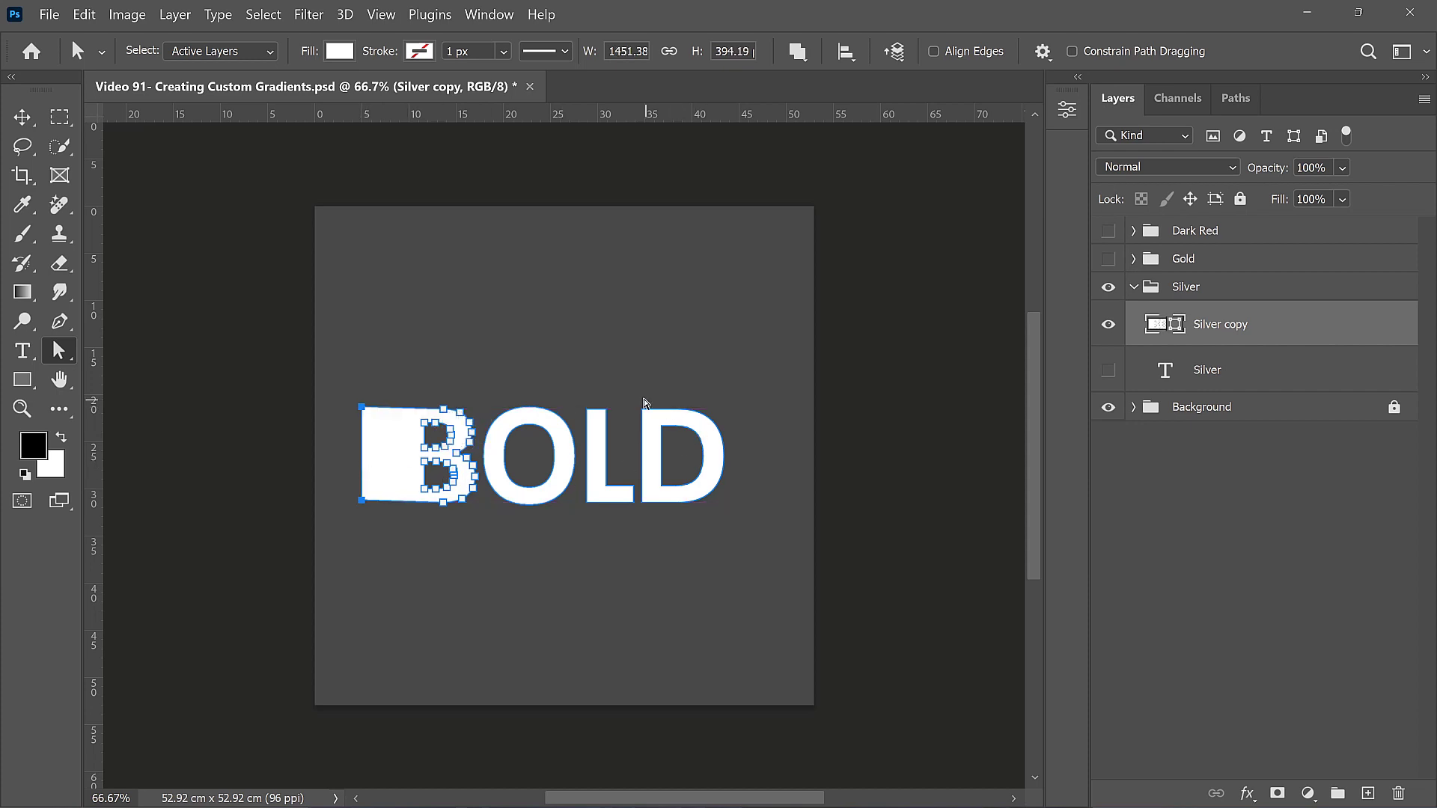
# - Widen the letter L by moving its left-edge anchor points toward the O, and deselect the shape
pyautogui.moveTo(577, 406); pyautogui.dragTo(596, 530)
pyautogui.moveTo(587, 467); pyautogui.dragTo(577, 467)
pyautogui.click(1172, 482)
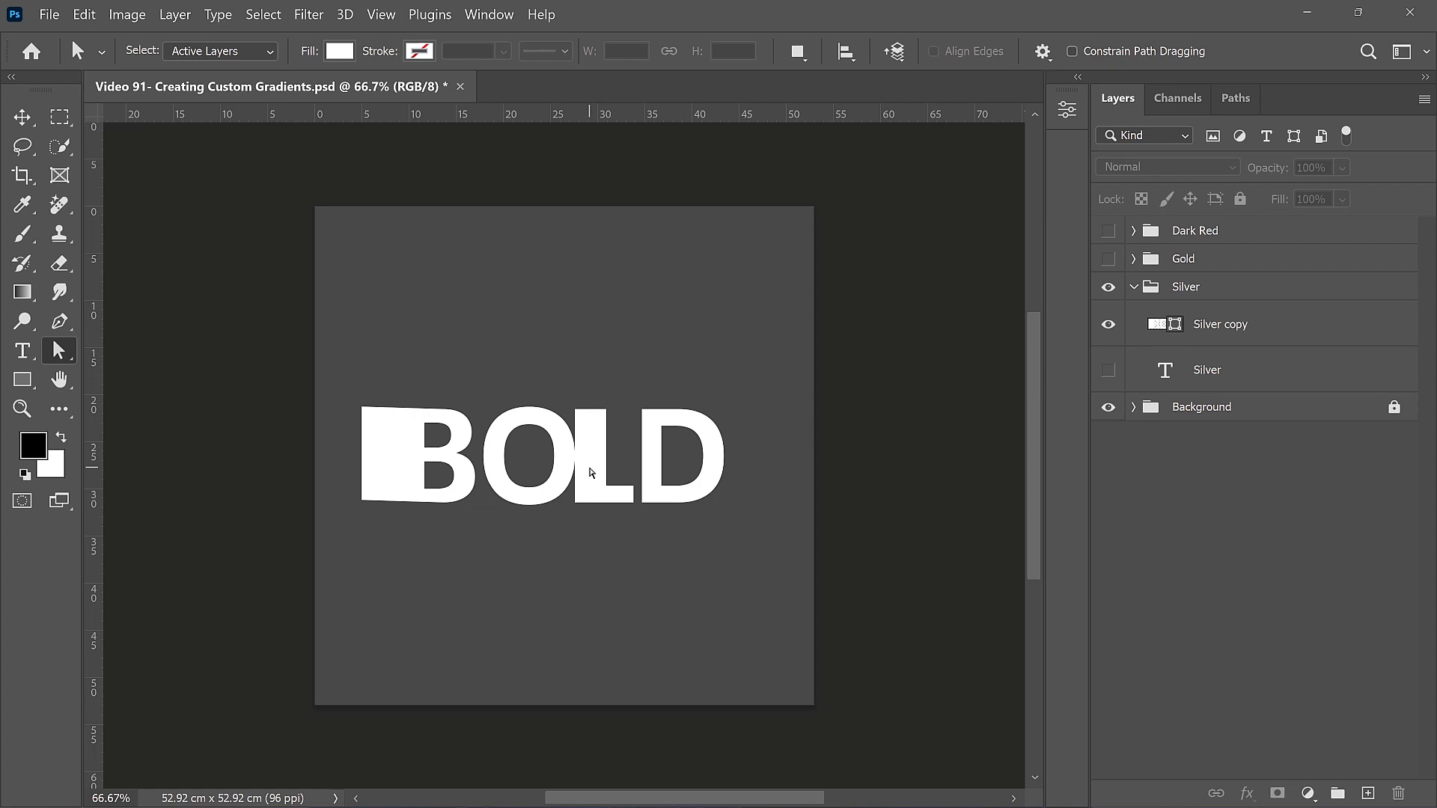
# - Undo the anchor point edits on the B and the L
pyautogui.hotkey('ctrl', 'z')
pyautogui.hotkey('ctrl', 'z')
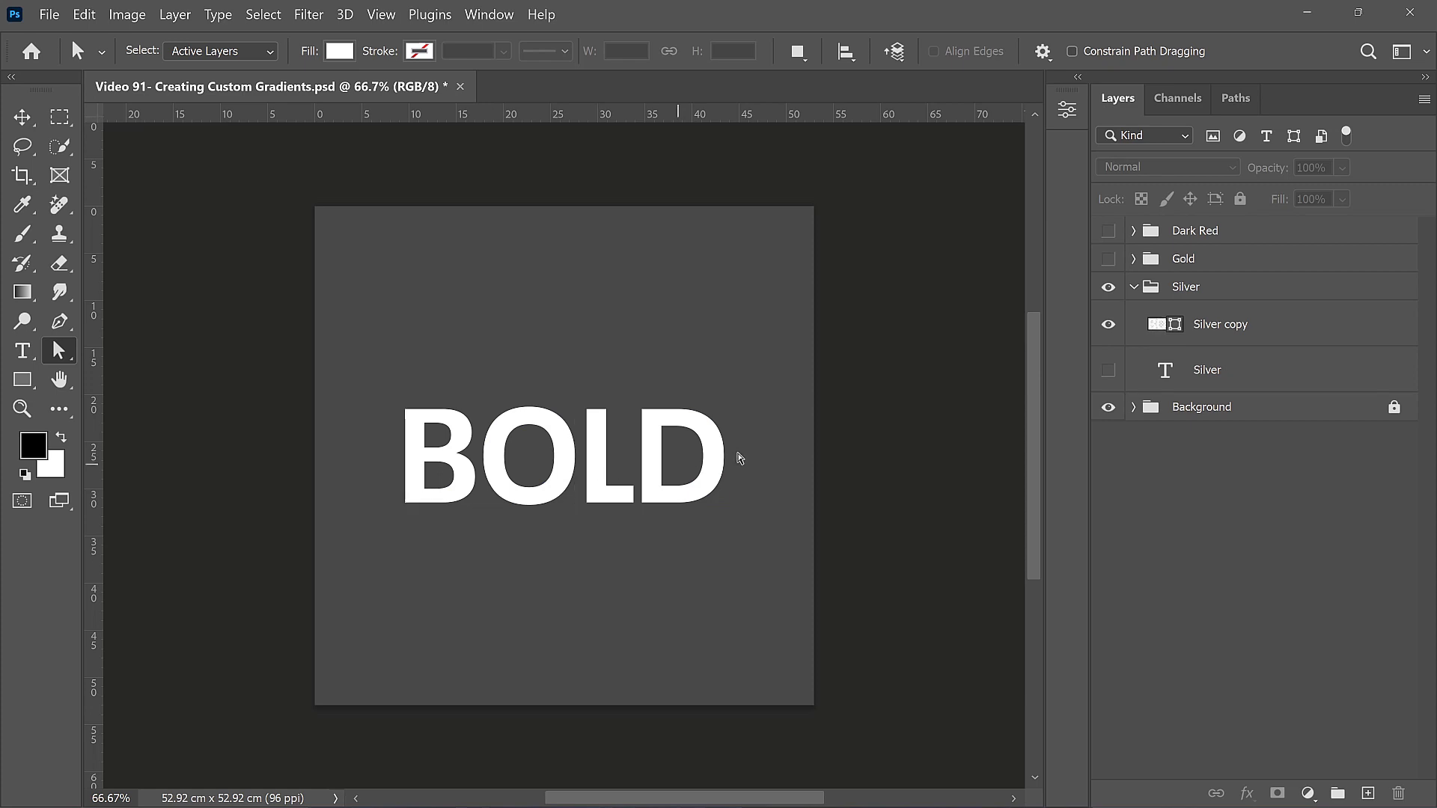
# - Fill the Silver copy shape with the gold preset from the recent gradients, and deselect the layer
pyautogui.click(1216, 325)
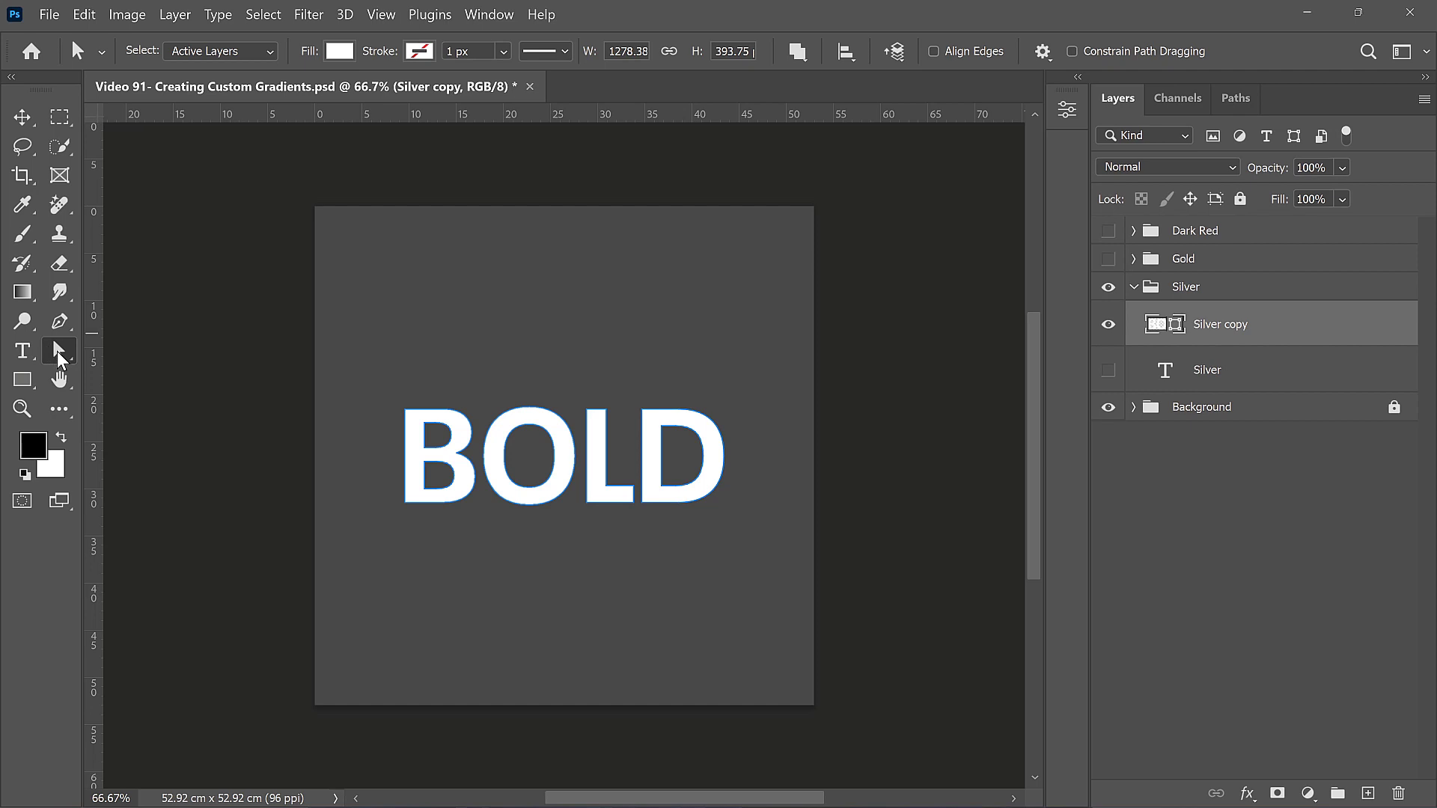
pyautogui.click(341, 51)
pyautogui.click(286, 94)
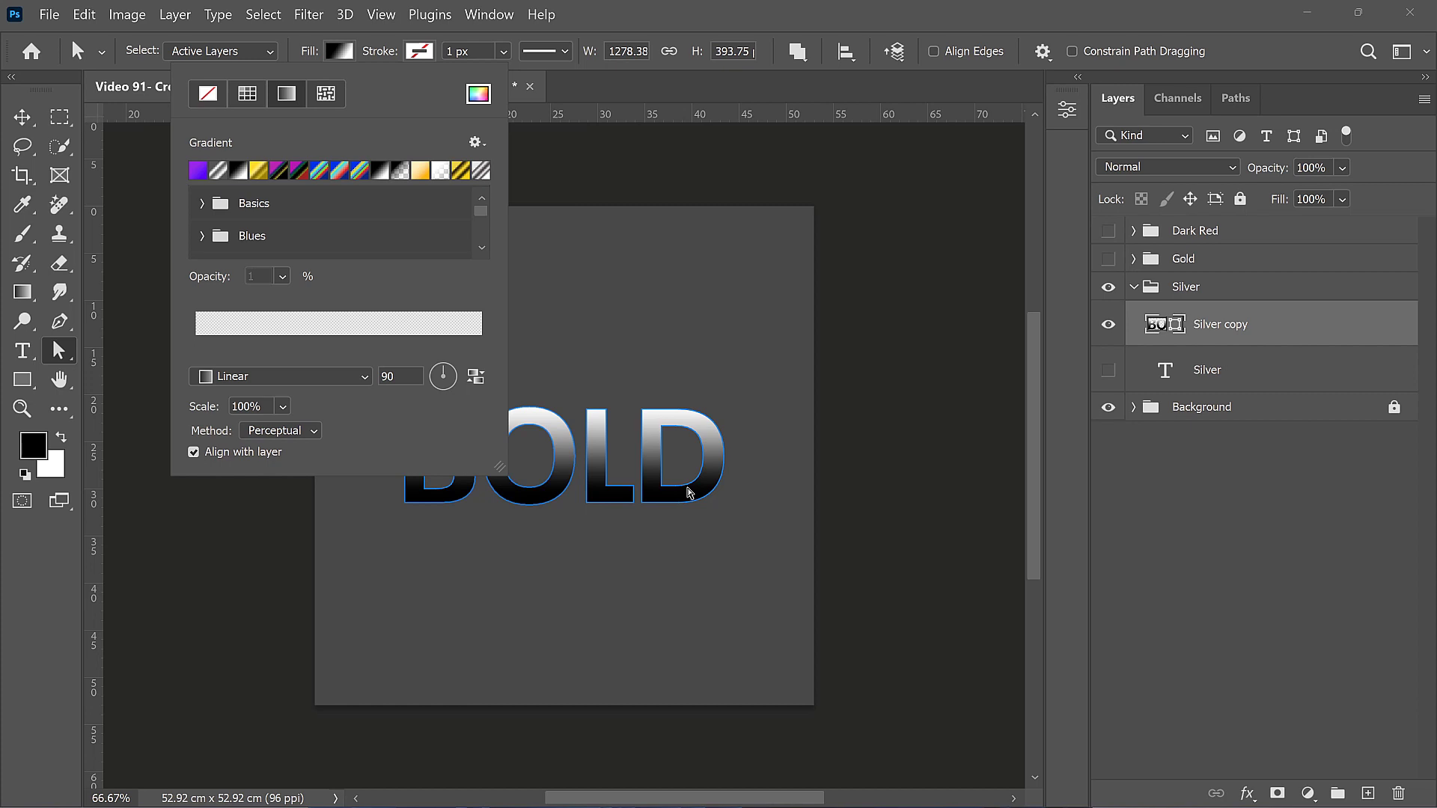
pyautogui.click(258, 171)
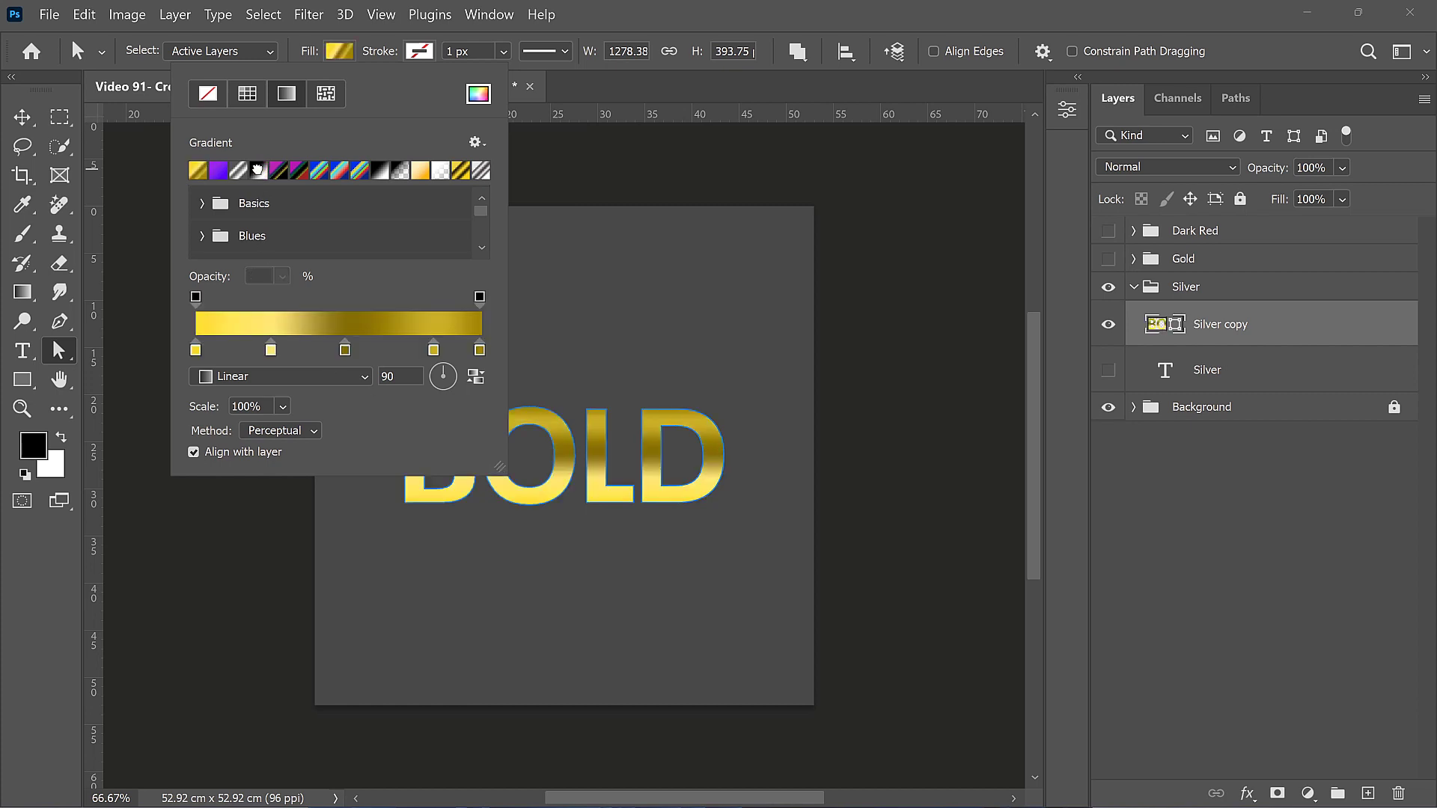
pyautogui.click(1330, 515)
pyautogui.click(1205, 483)
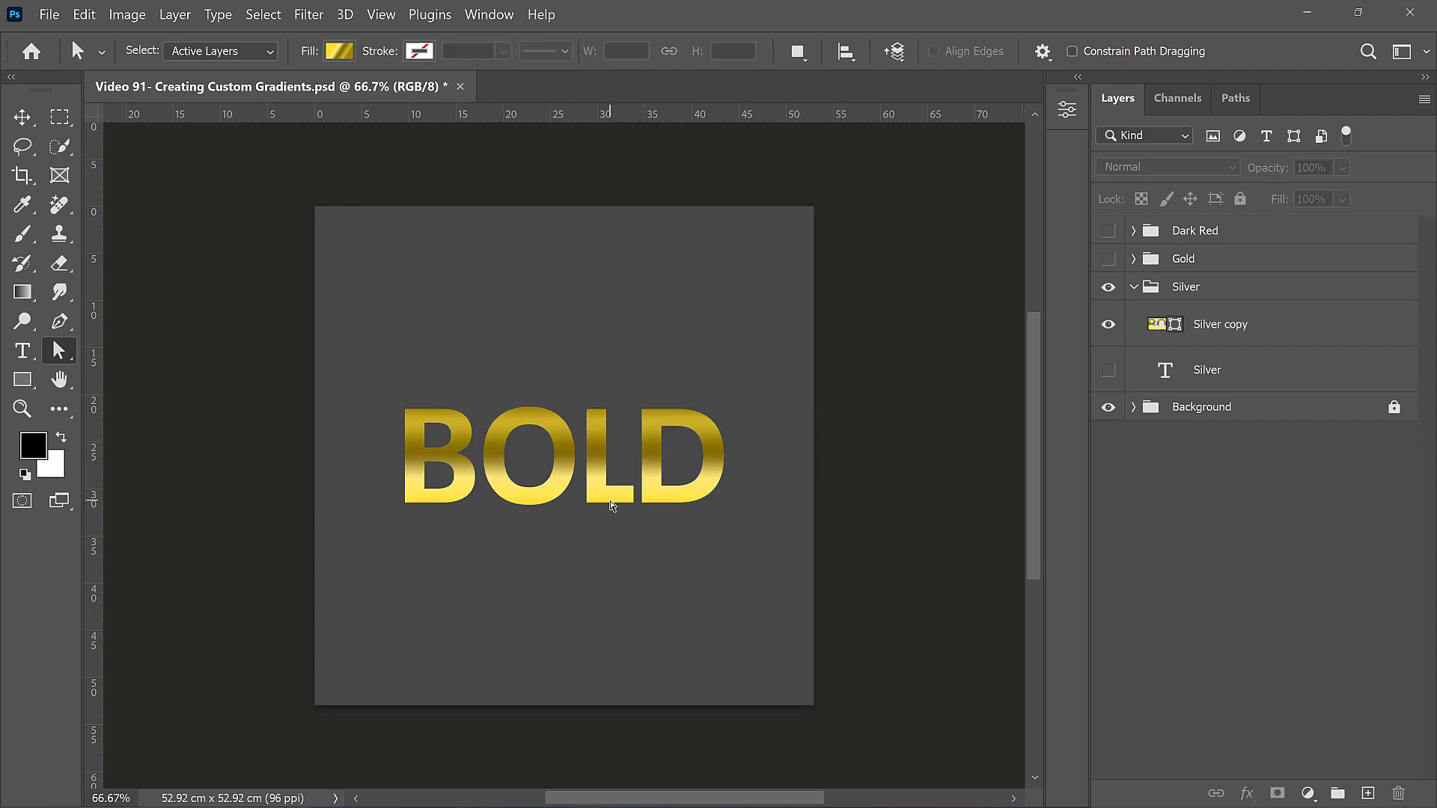
# - Add a stroke with the silver gradient preset to the Silver copy shape, set its width to 18 px, and deselect the layer
pyautogui.click(1222, 327)
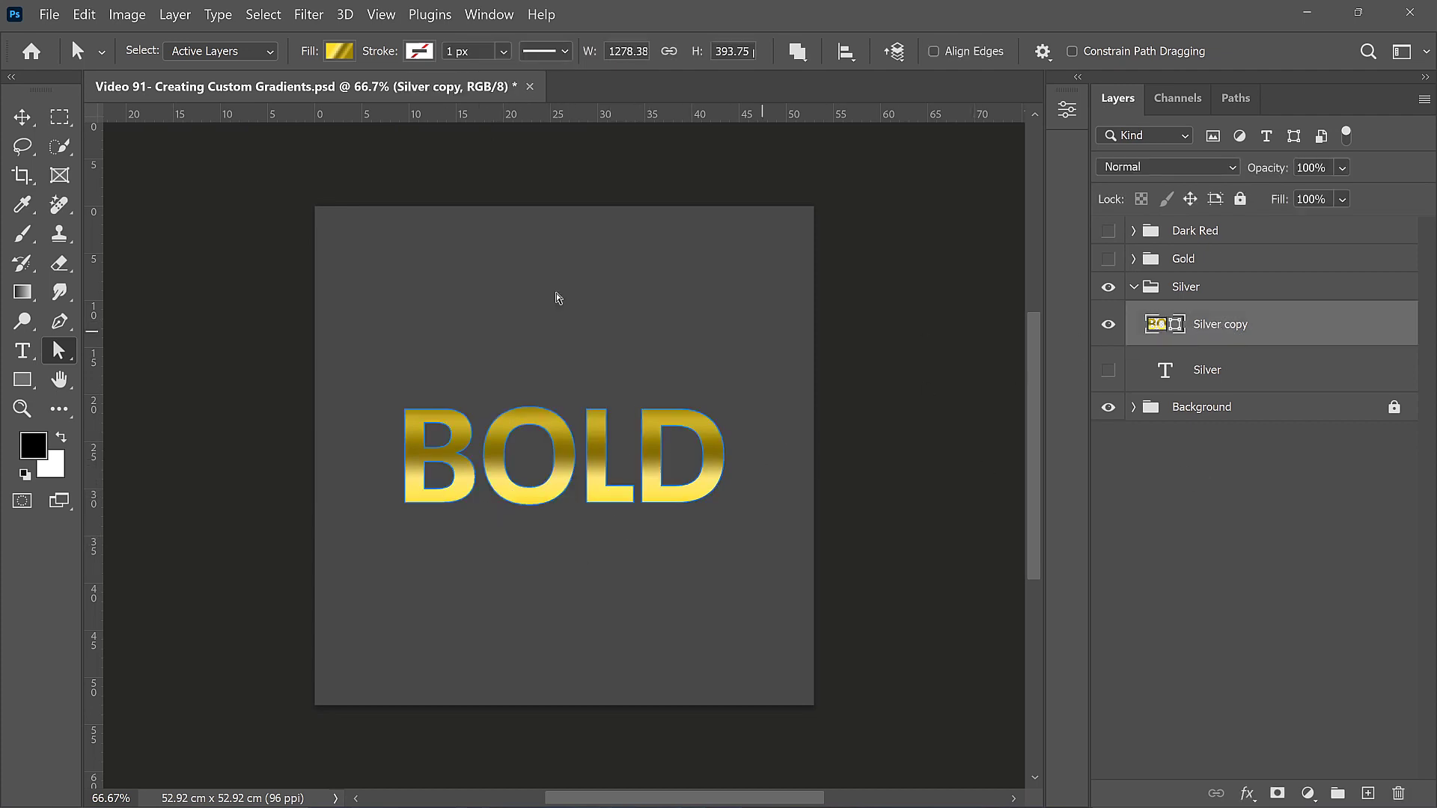
pyautogui.moveTo(374, 54); pyautogui.dragTo(404, 55)
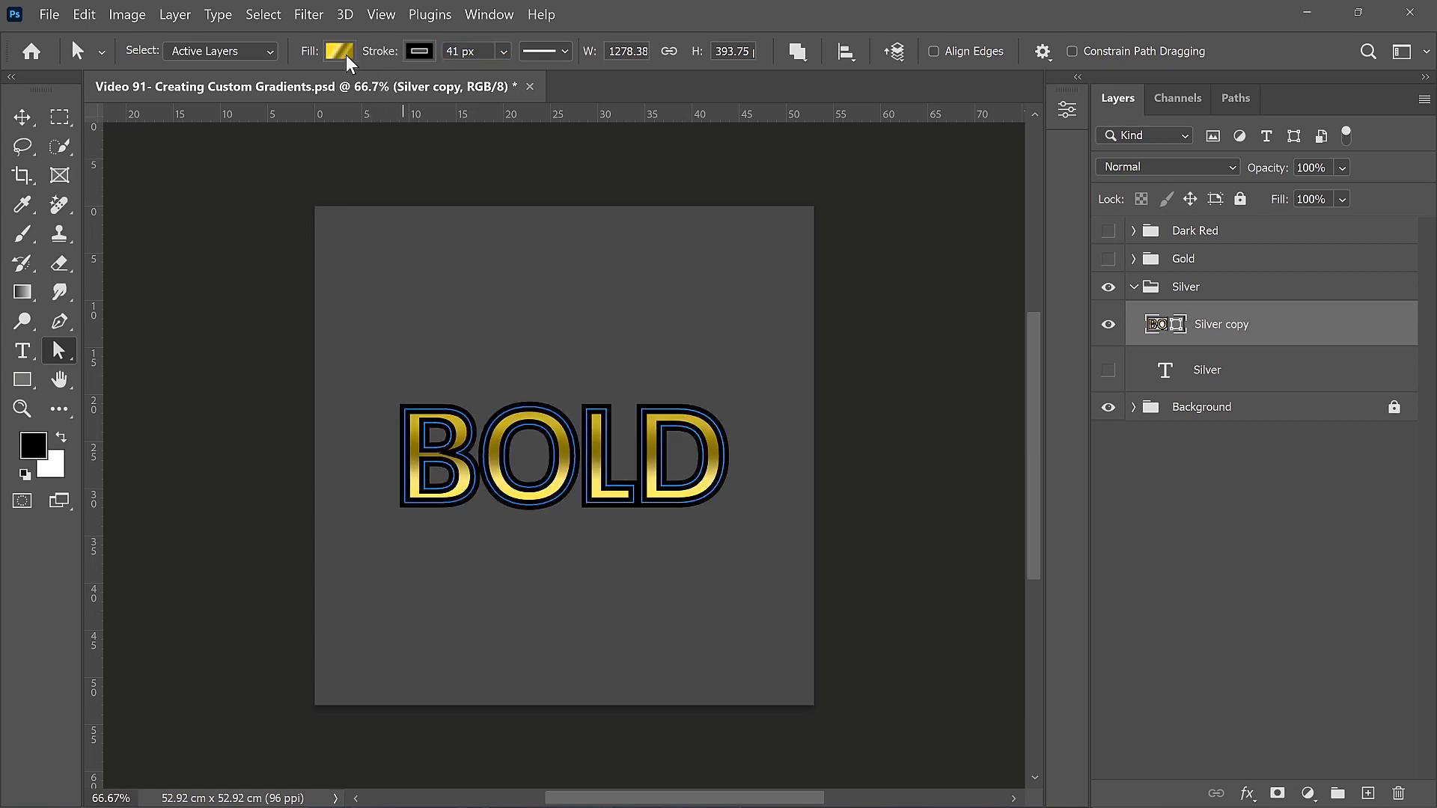
pyautogui.click(420, 53)
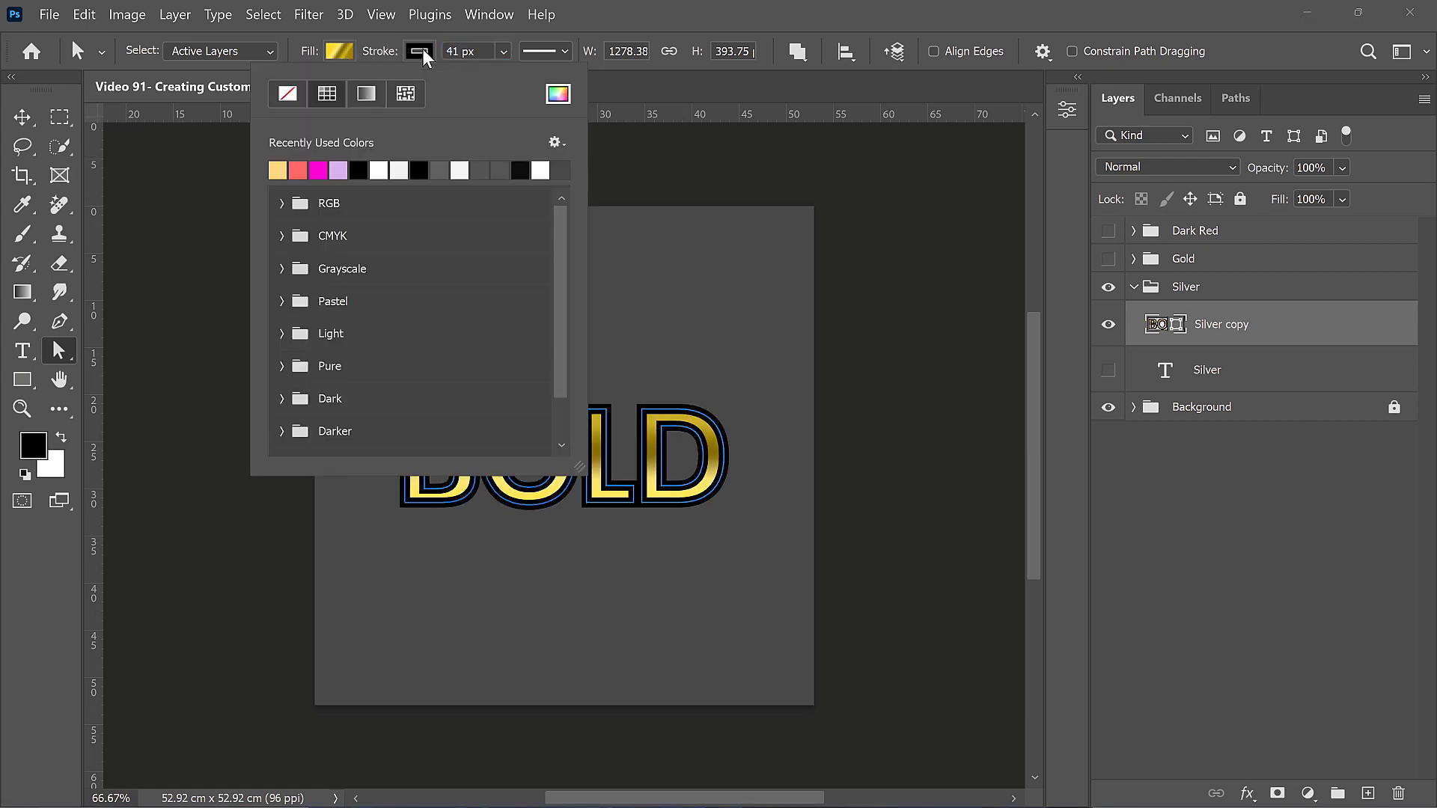
pyautogui.click(368, 94)
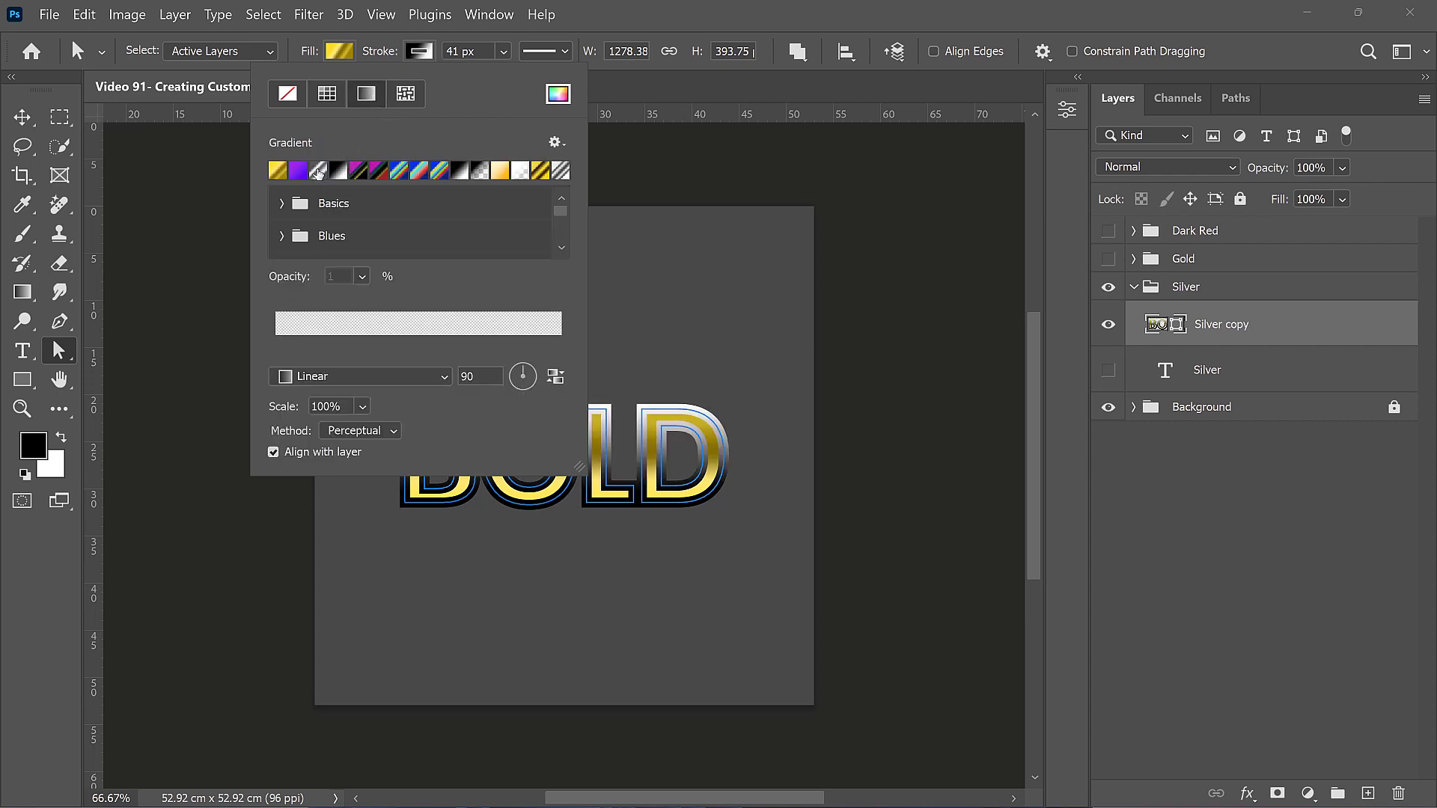
pyautogui.click(318, 171)
pyautogui.click(420, 53)
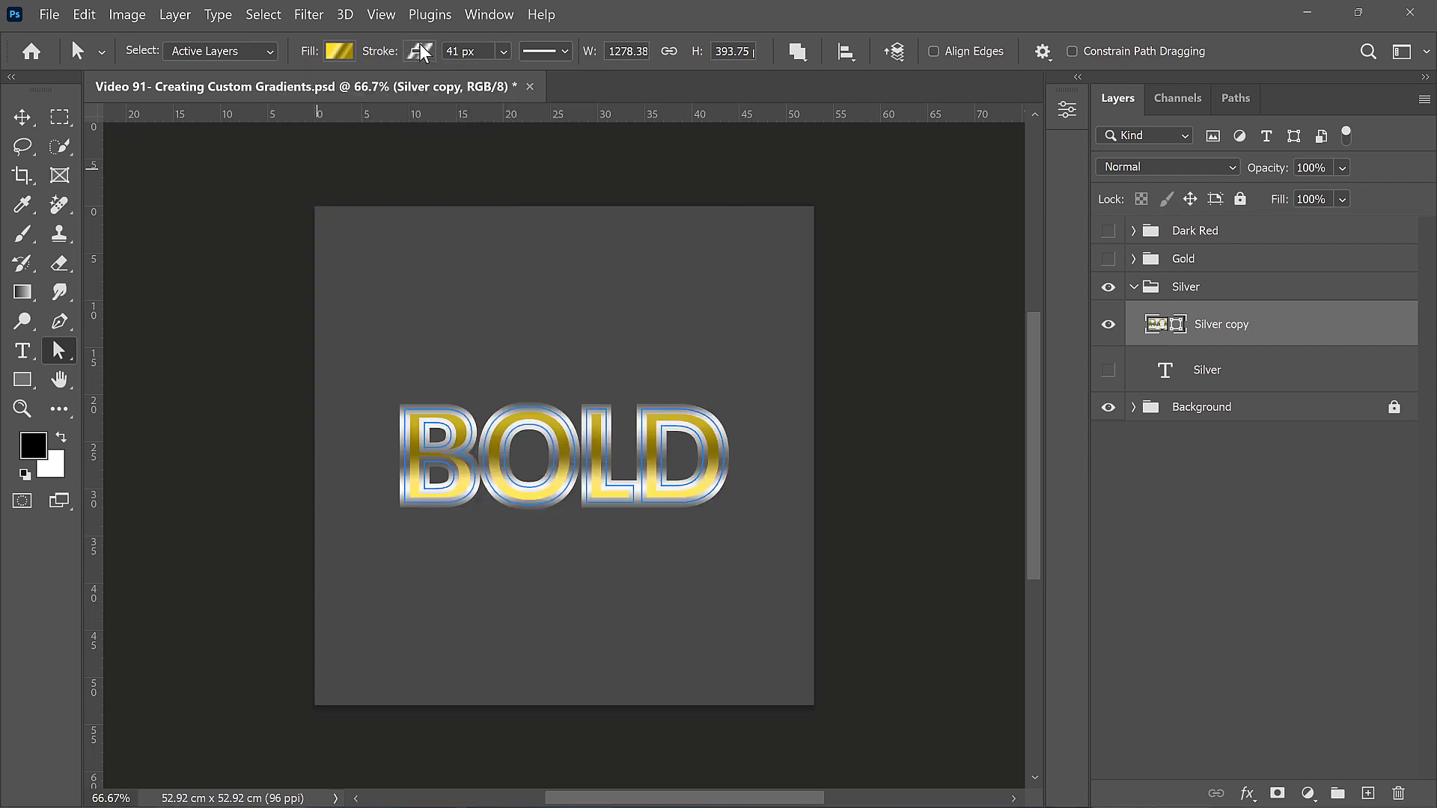
pyautogui.moveTo(379, 57); pyautogui.dragTo(352, 72)
pyautogui.click(1316, 497)
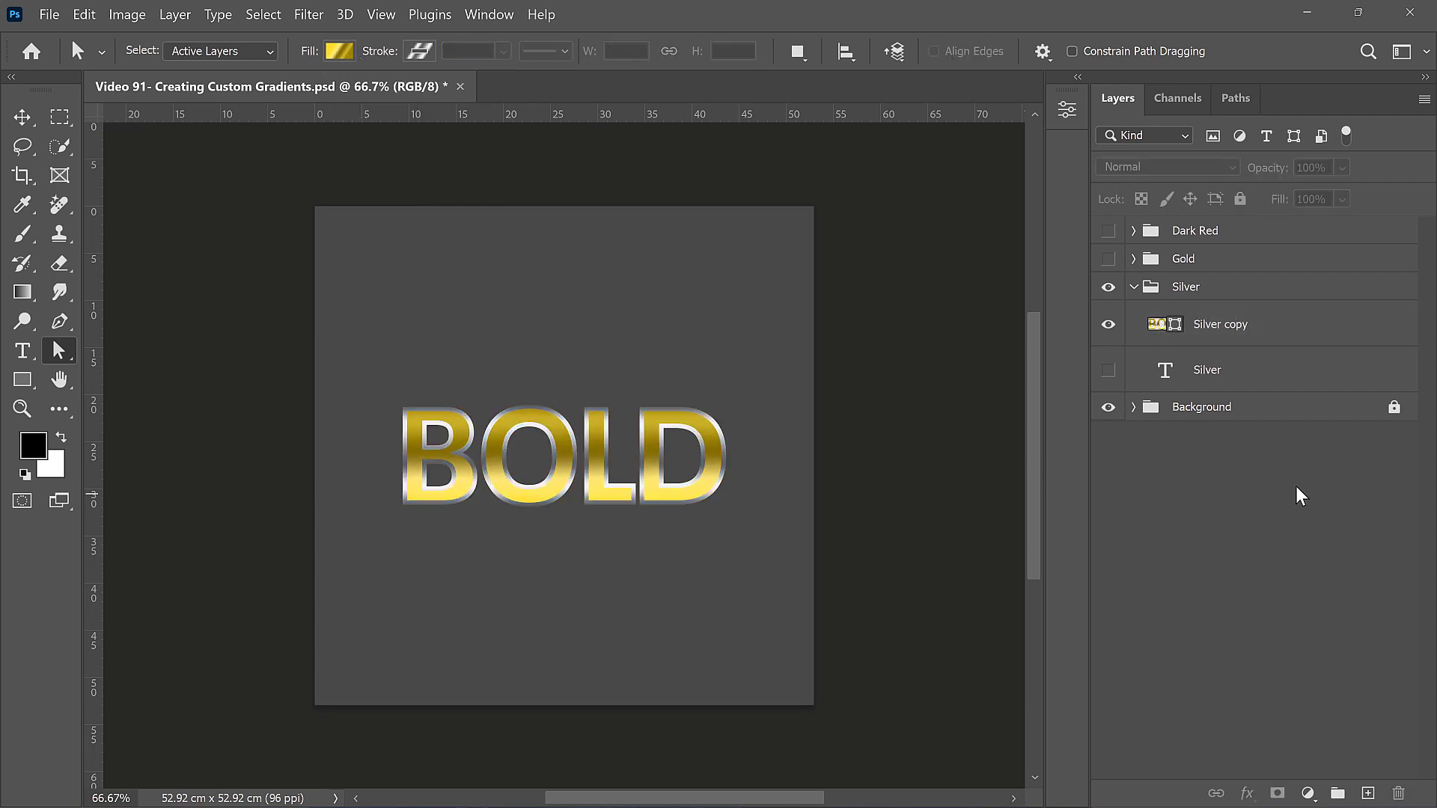
# - Unlock the Background group, change its Color Fill 1 layer to black, and deselect the layer
pyautogui.click(1133, 407)
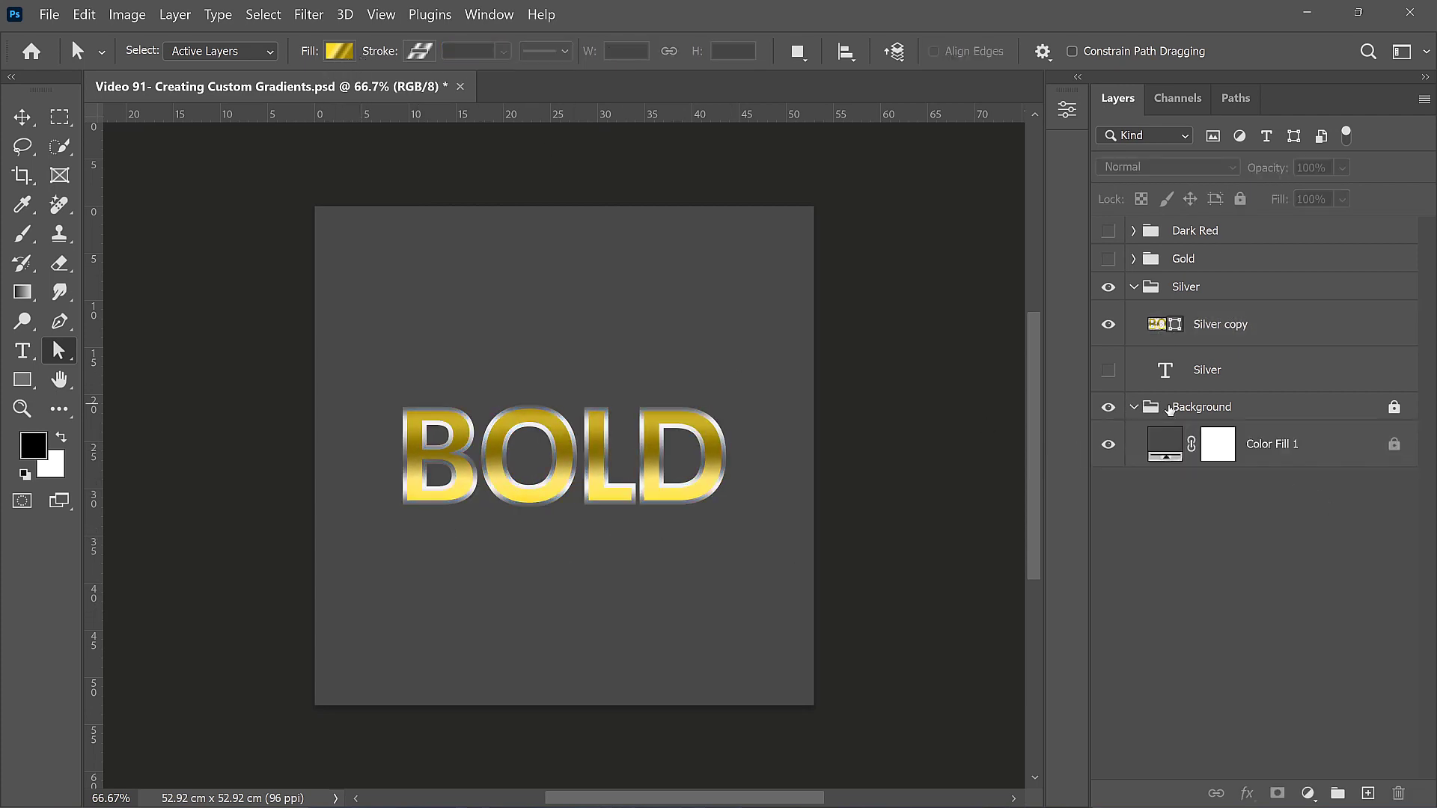
pyautogui.doubleClick(1165, 446)
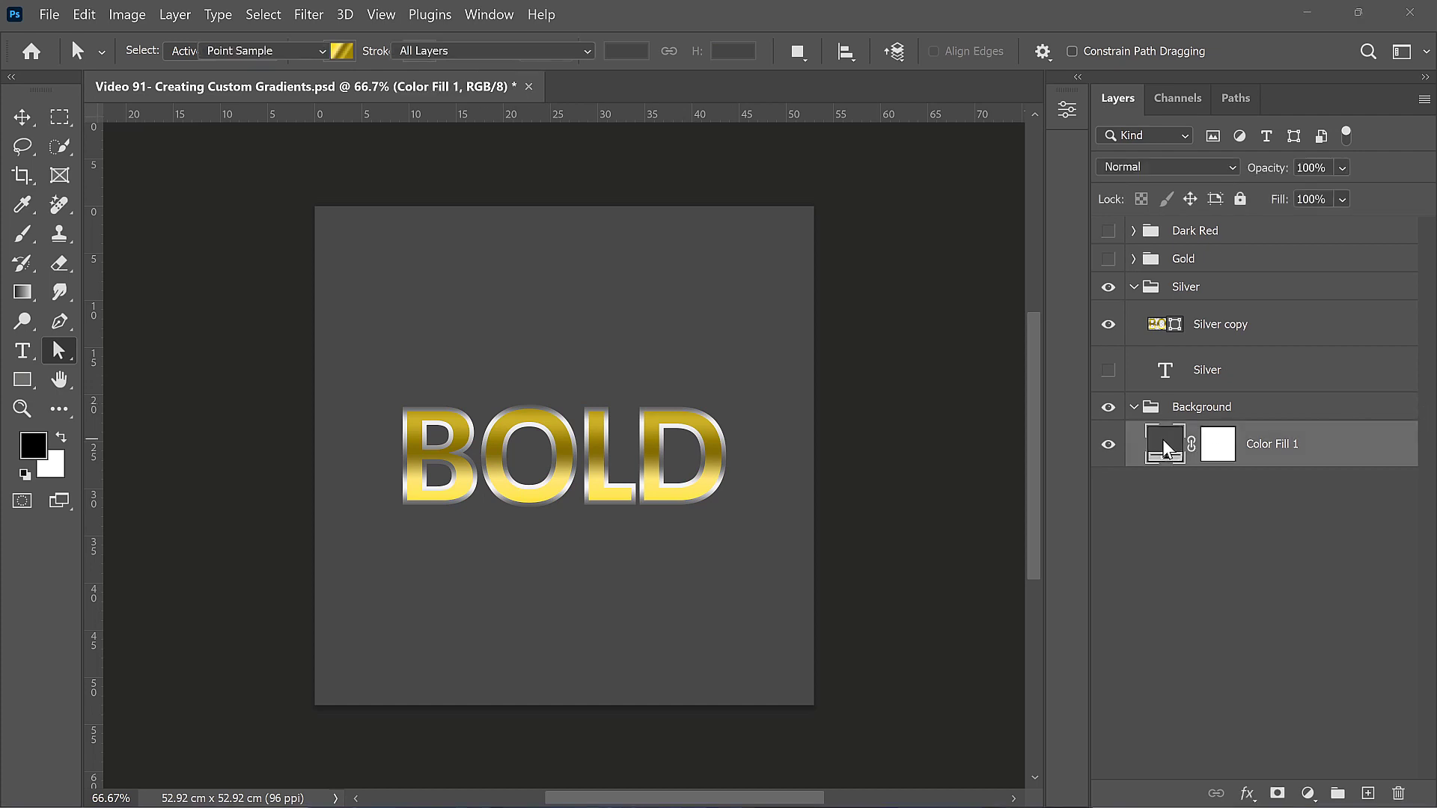
pyautogui.moveTo(715, 419); pyautogui.dragTo(647, 454)
pyautogui.click(1187, 156)
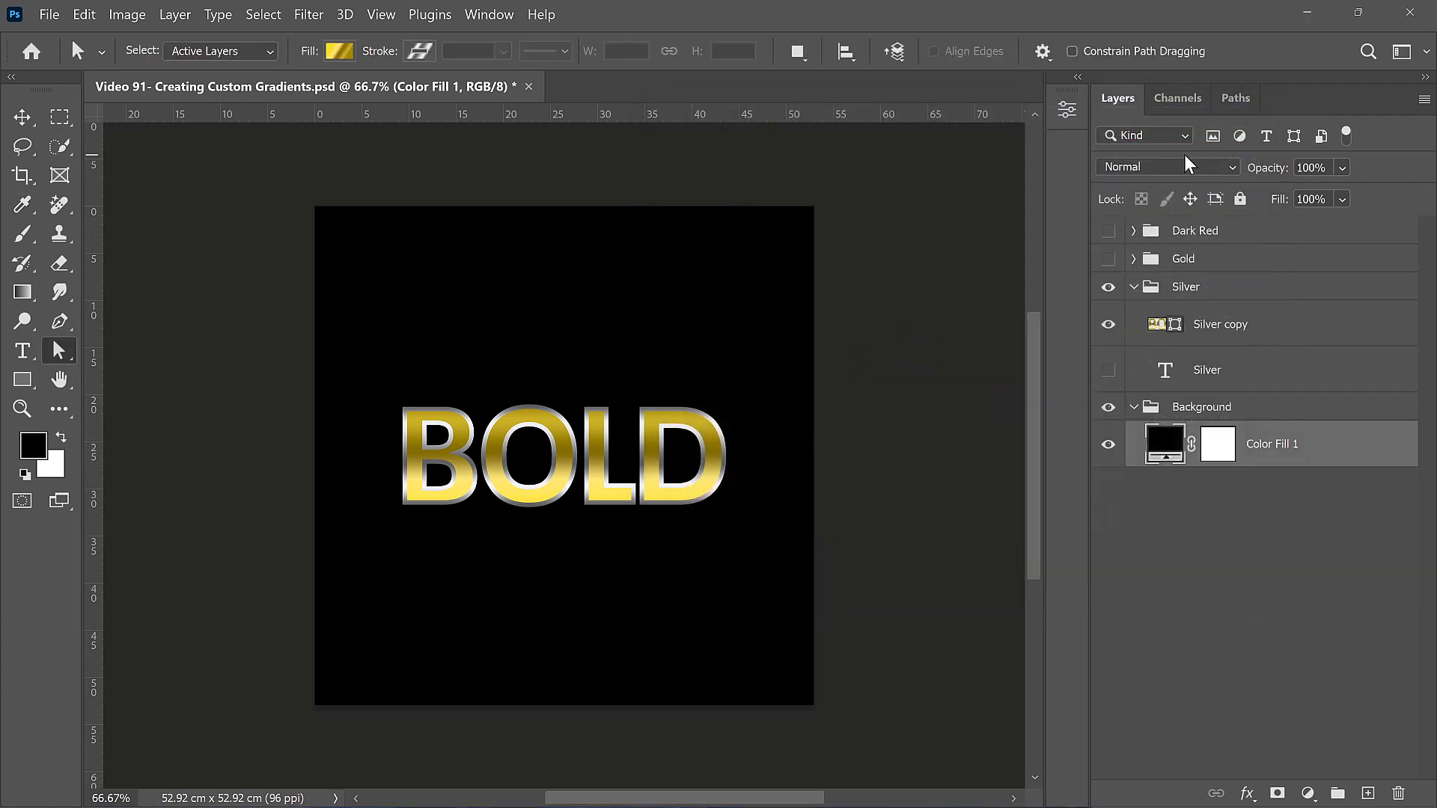
pyautogui.click(1228, 531)
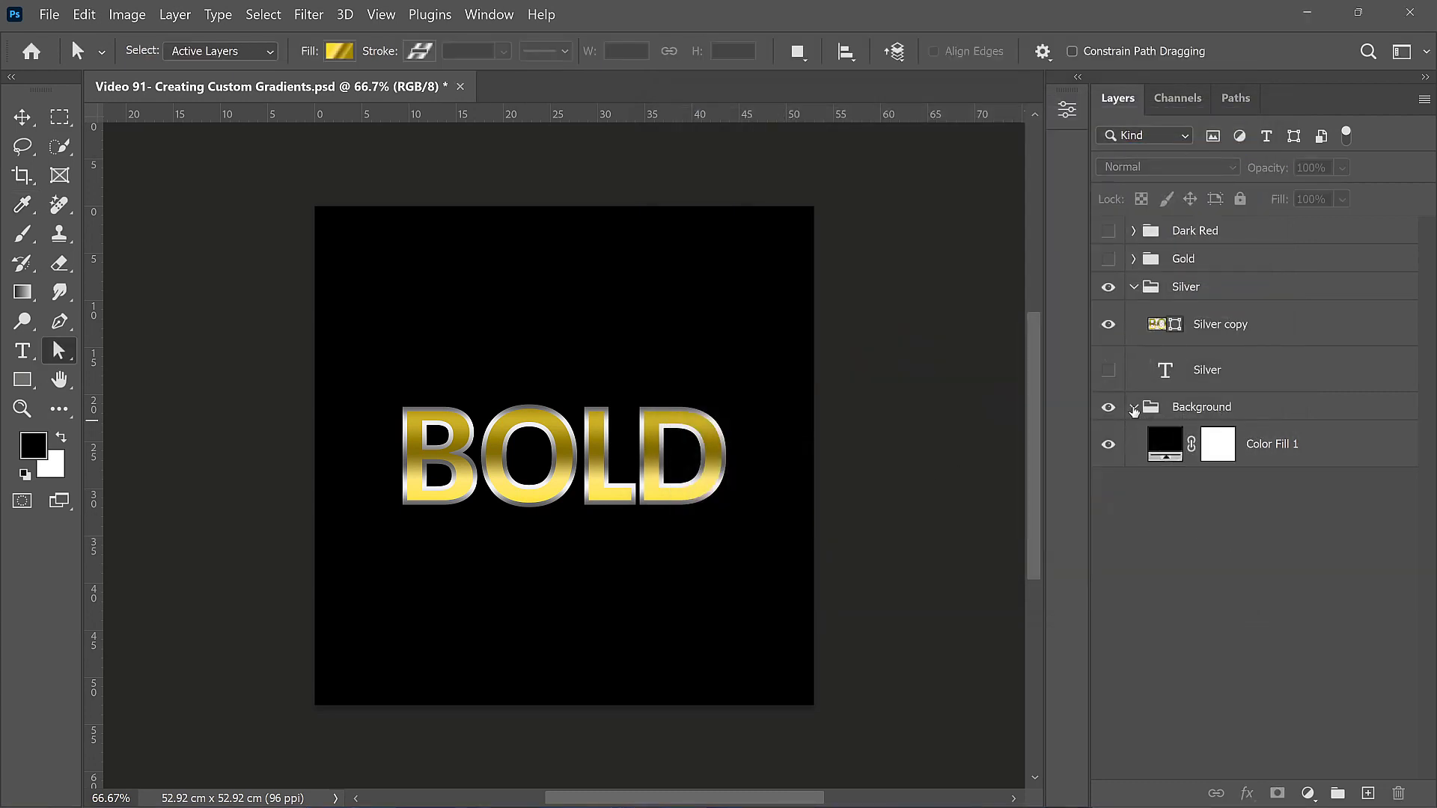
# - Collapse the Background group and lock it
pyautogui.click(1134, 410)
pyautogui.click(1200, 411)
pyautogui.click(1239, 201)
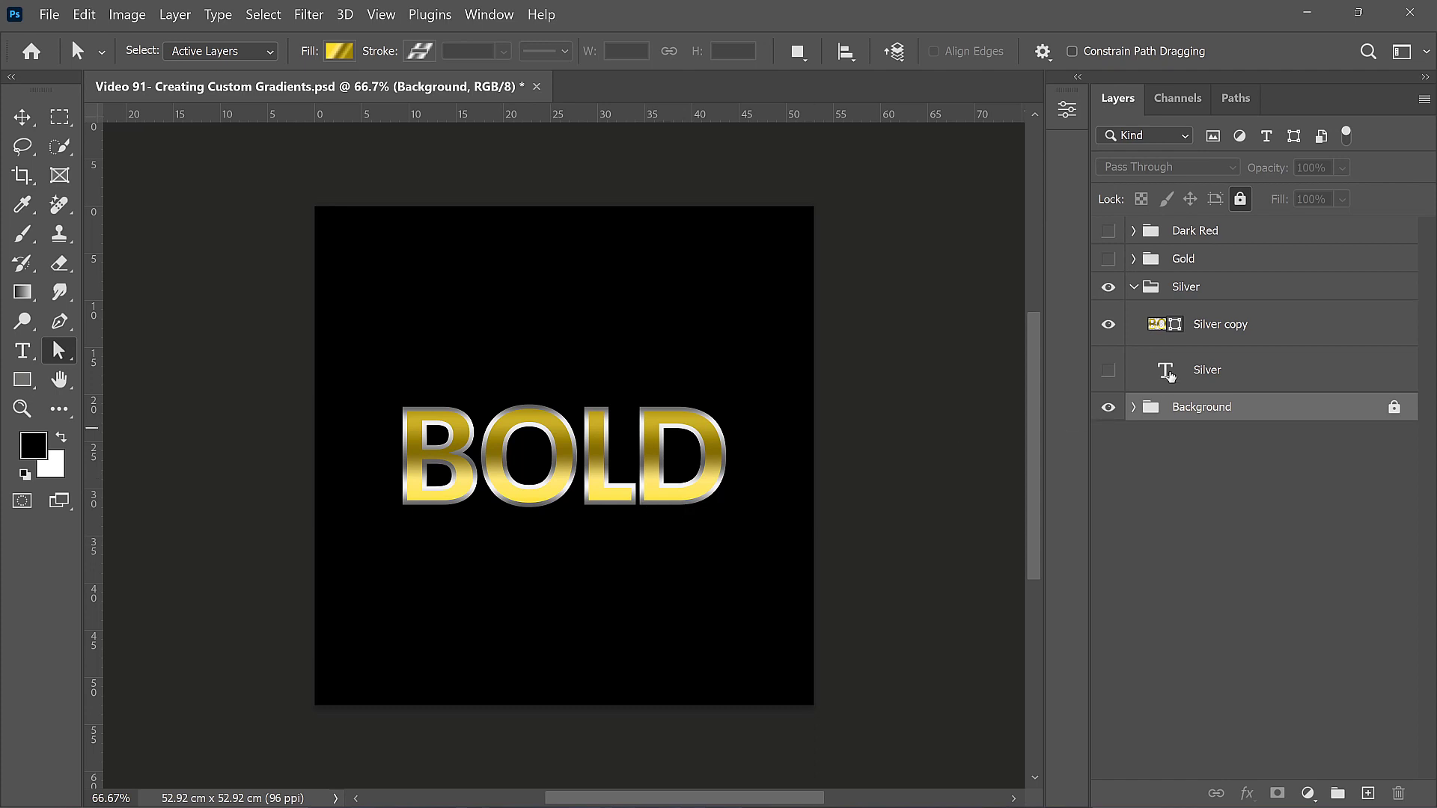
# - Delete the Silver copy shape layer and make the Silver text layer visible
pyautogui.click(1220, 327)
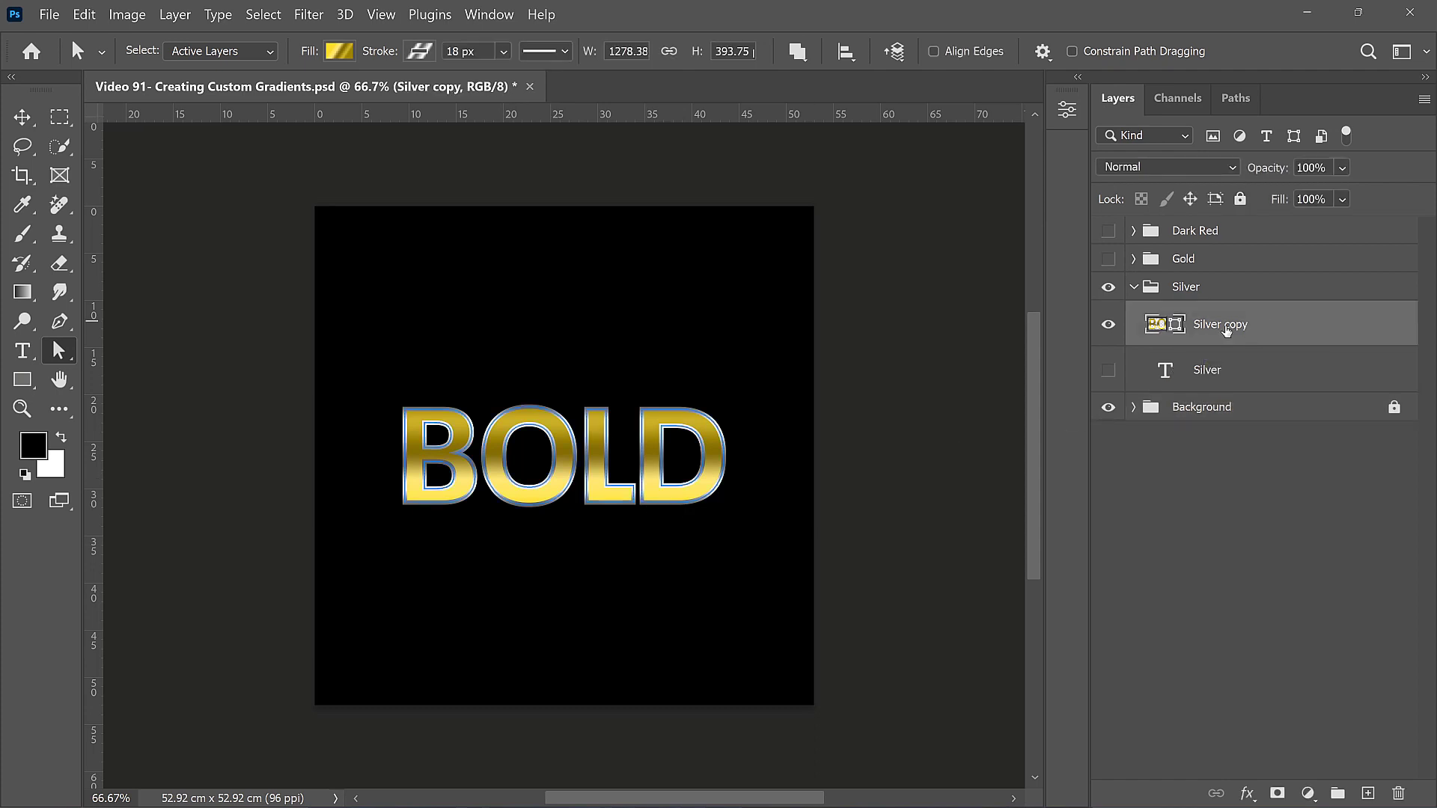
pyautogui.press('Delete')
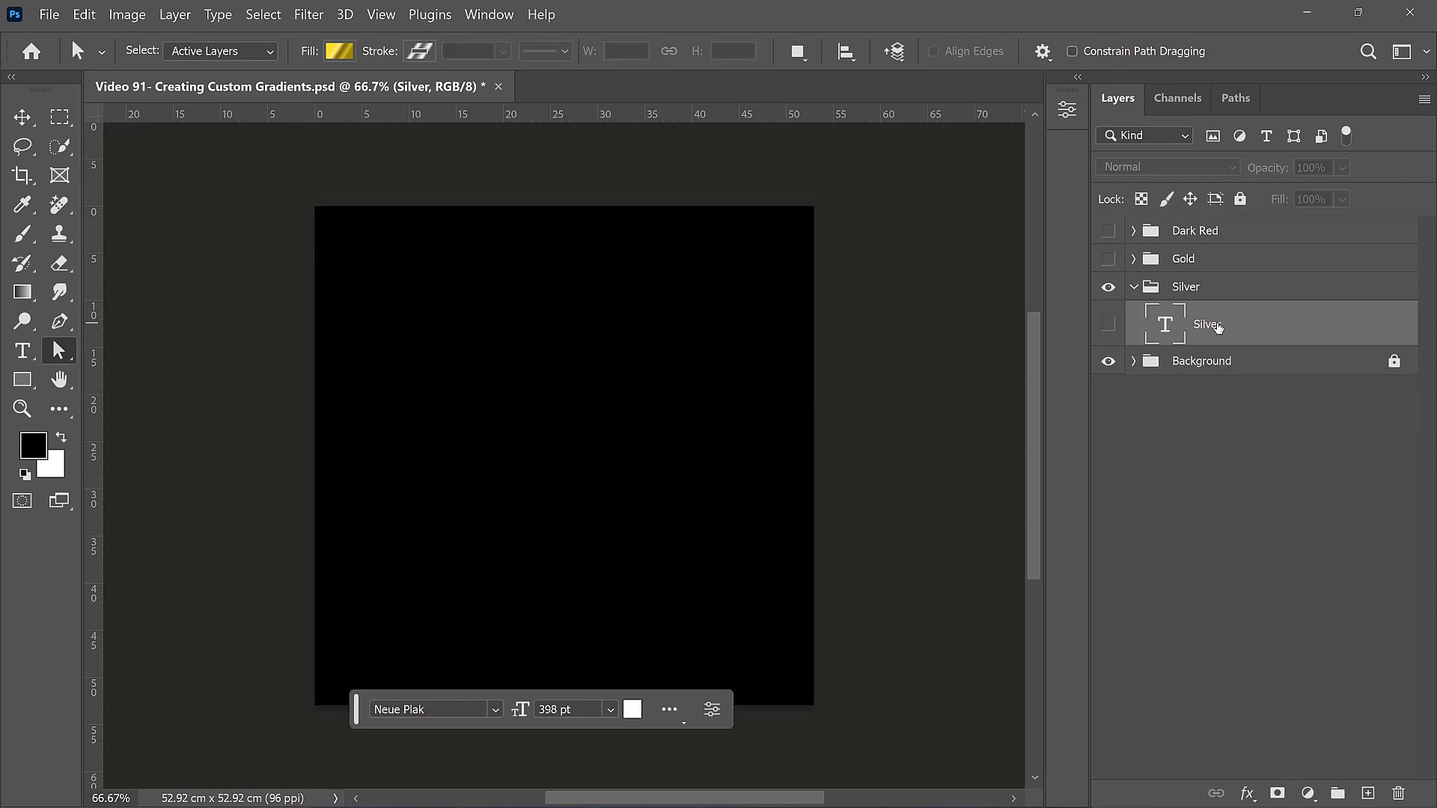
pyautogui.click(1109, 324)
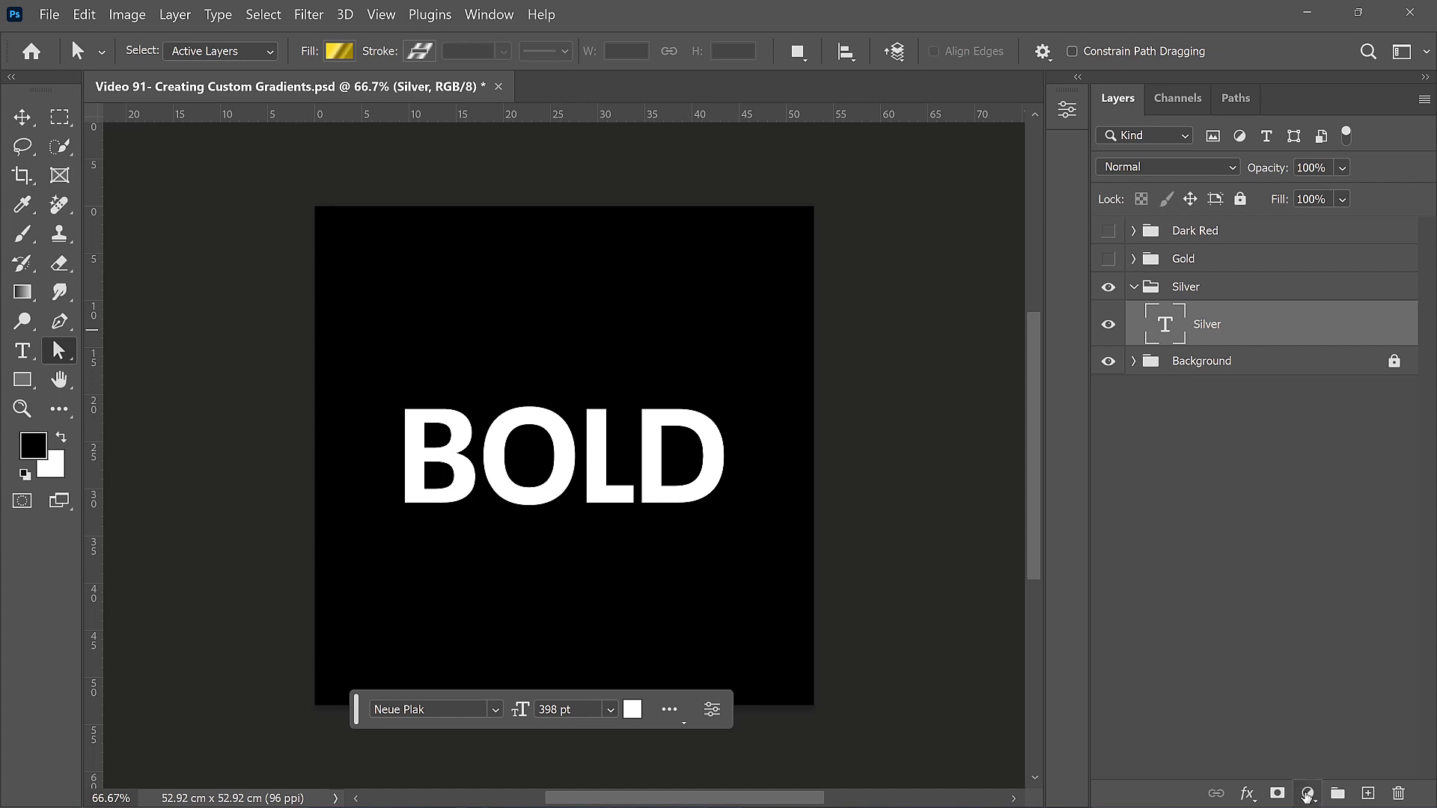
# - Create a gradient fill layer above the Silver text and load the Foreground to Background preset in the Gradient Editor
pyautogui.click(1308, 793)
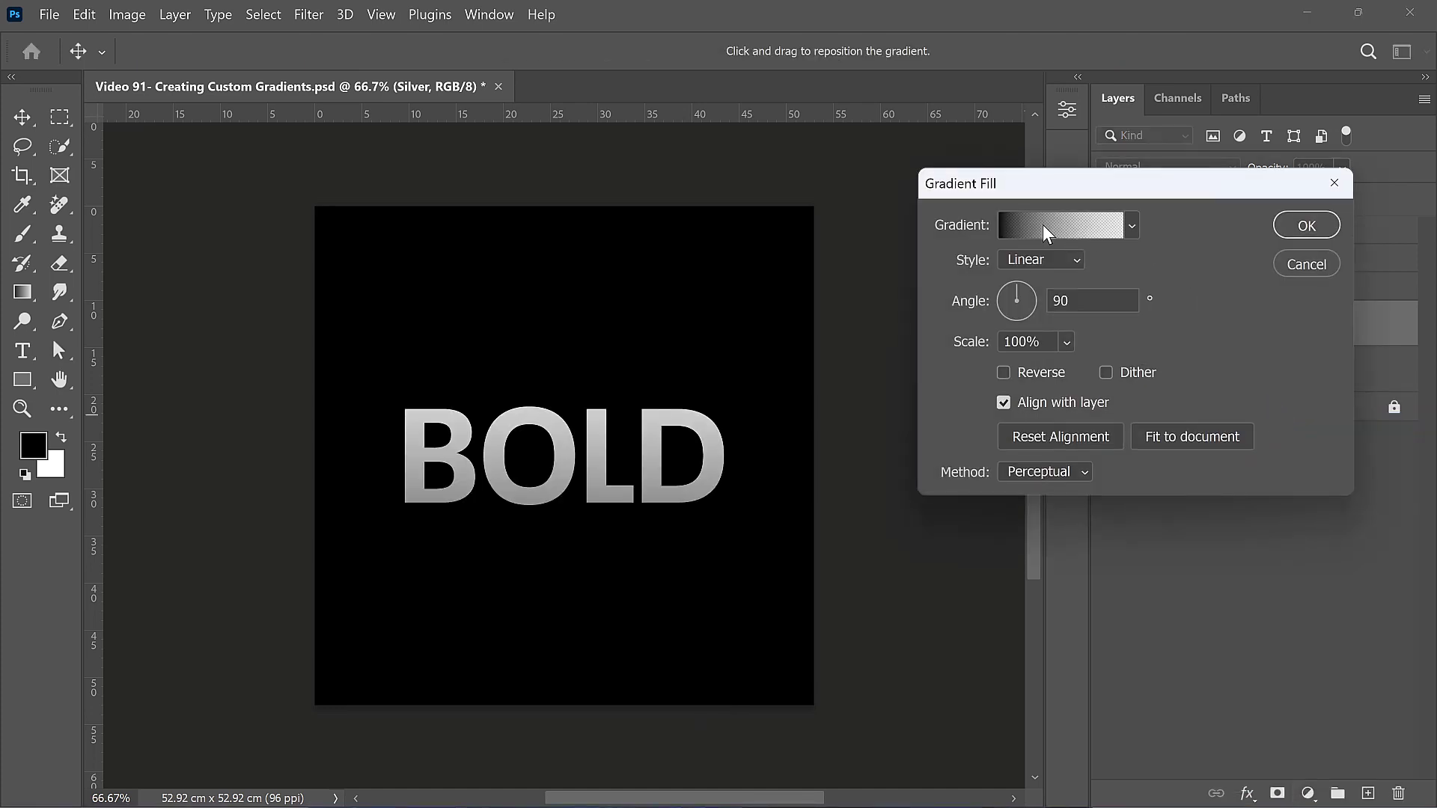
pyautogui.click(1072, 225)
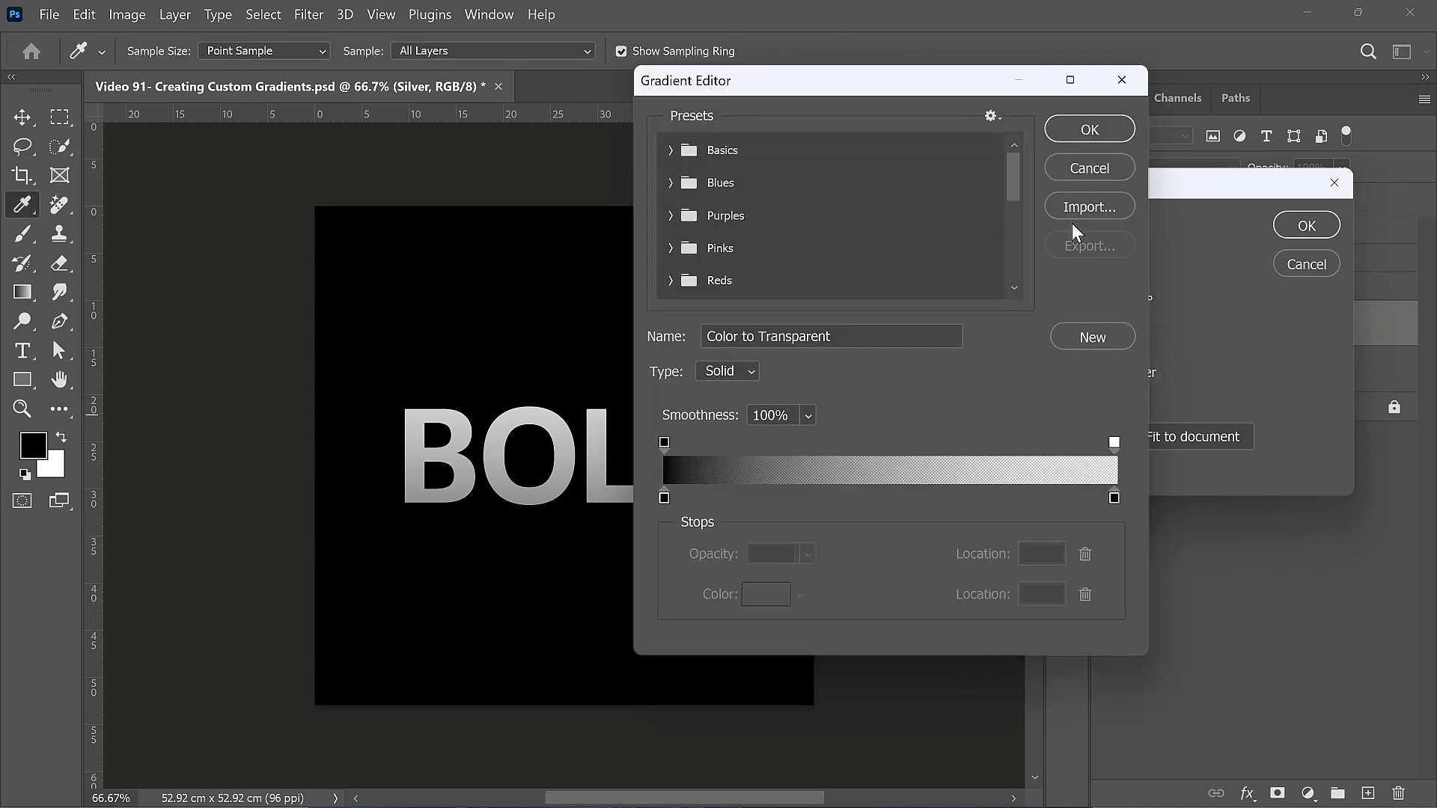
pyautogui.moveTo(752, 78); pyautogui.dragTo(852, 37)
pyautogui.click(779, 109)
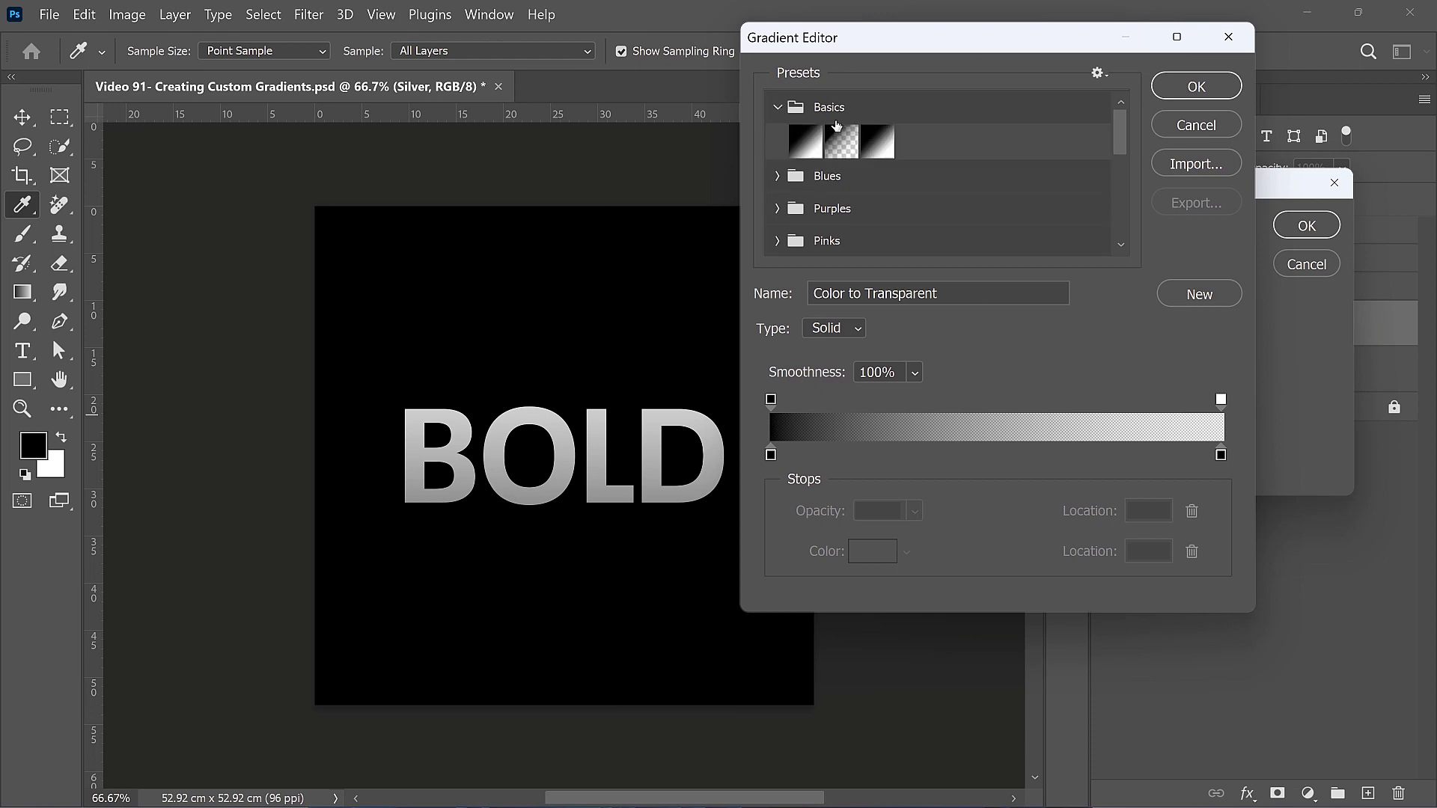
pyautogui.click(800, 137)
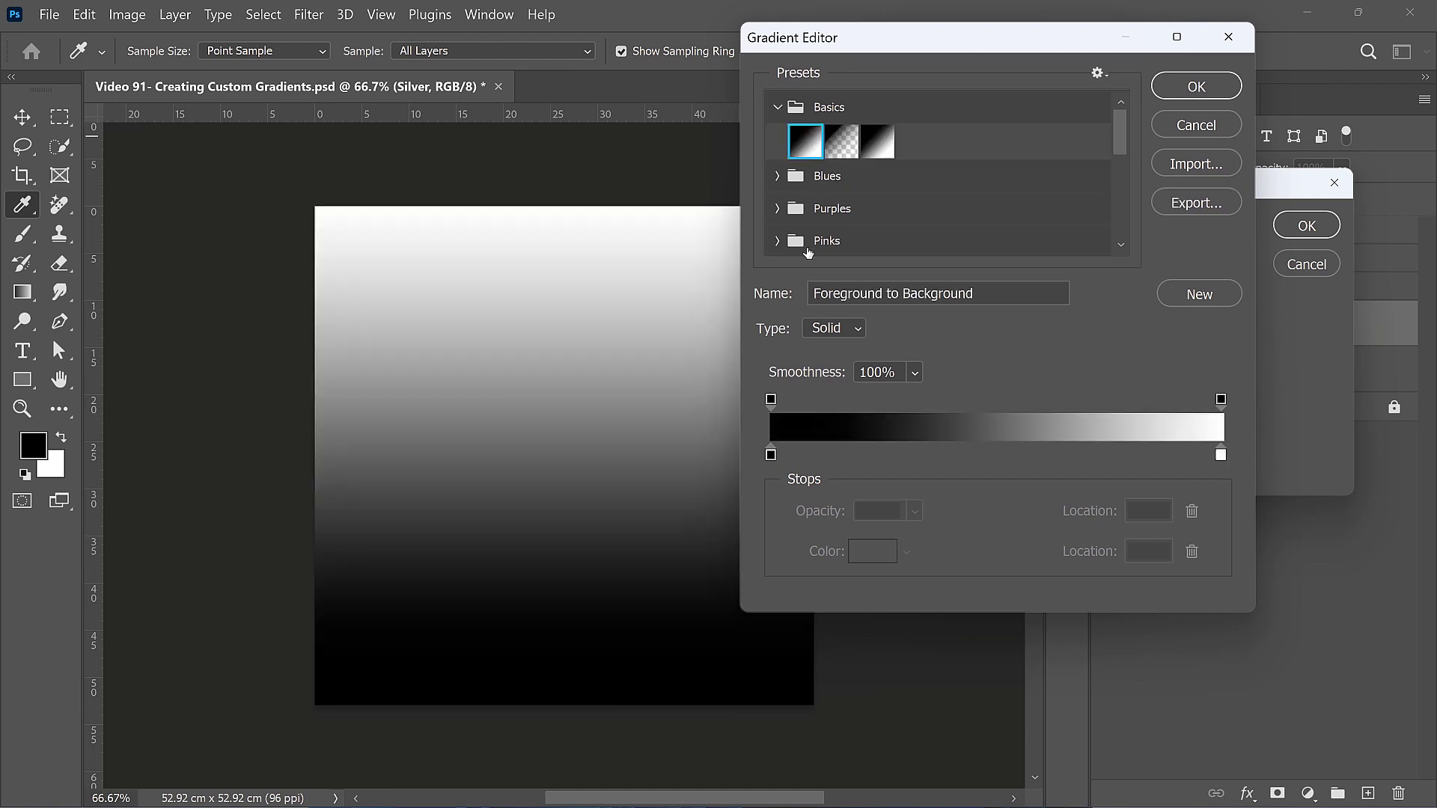
# - Inspect the color stops and the opacity stop at the ends of the gradient
pyautogui.click(771, 455)
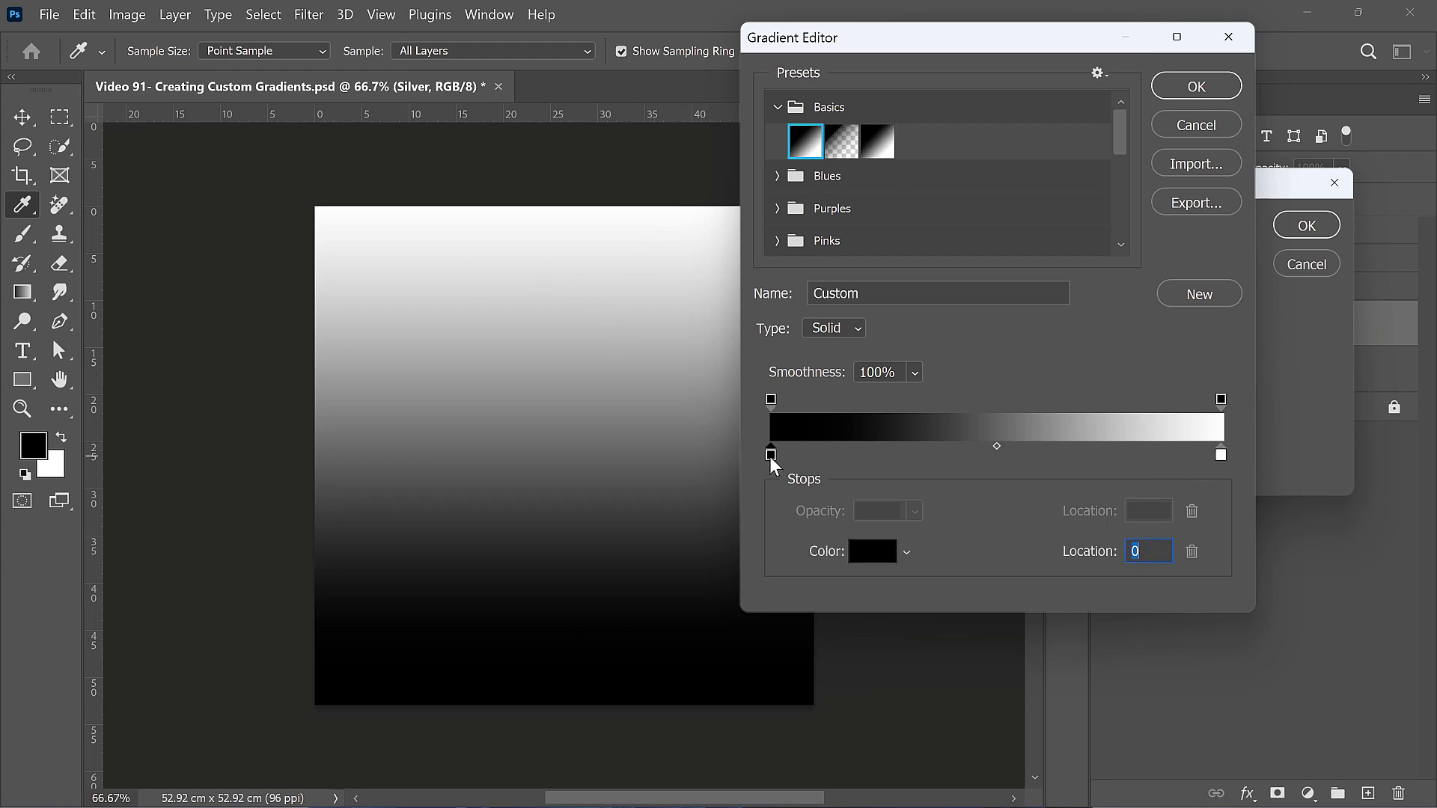
pyautogui.click(1221, 455)
pyautogui.click(770, 455)
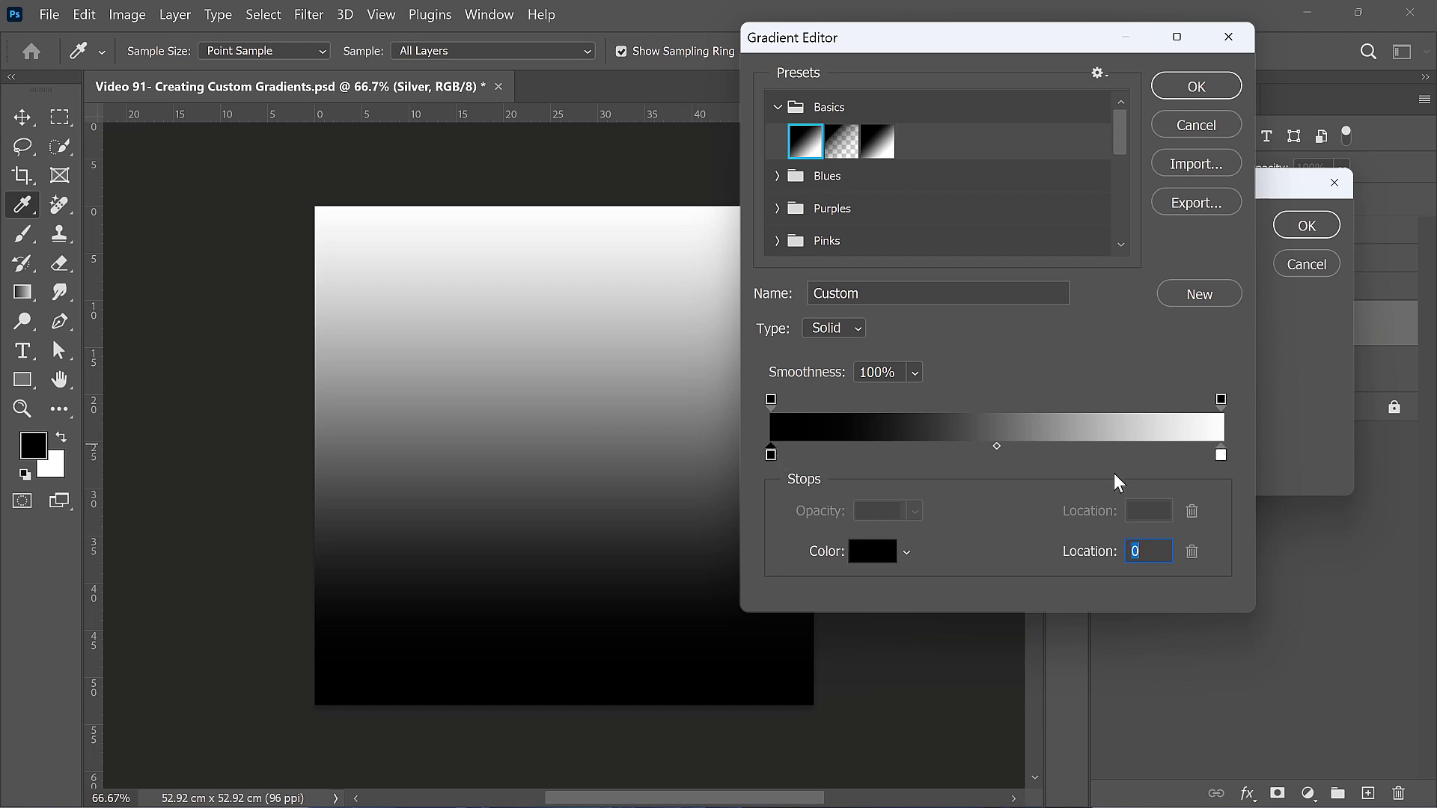
pyautogui.click(1221, 455)
pyautogui.click(1220, 399)
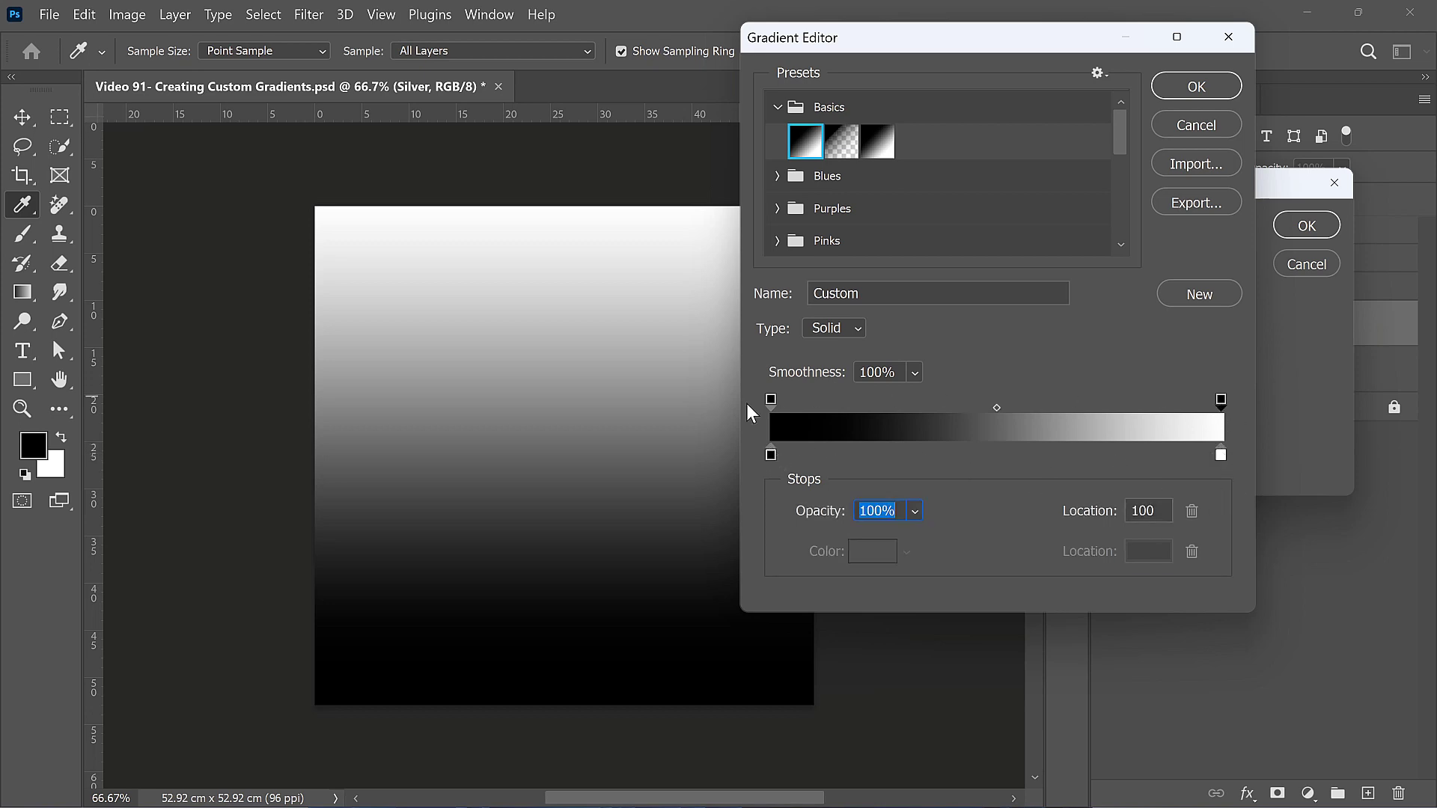
pyautogui.click(771, 454)
pyautogui.click(1220, 454)
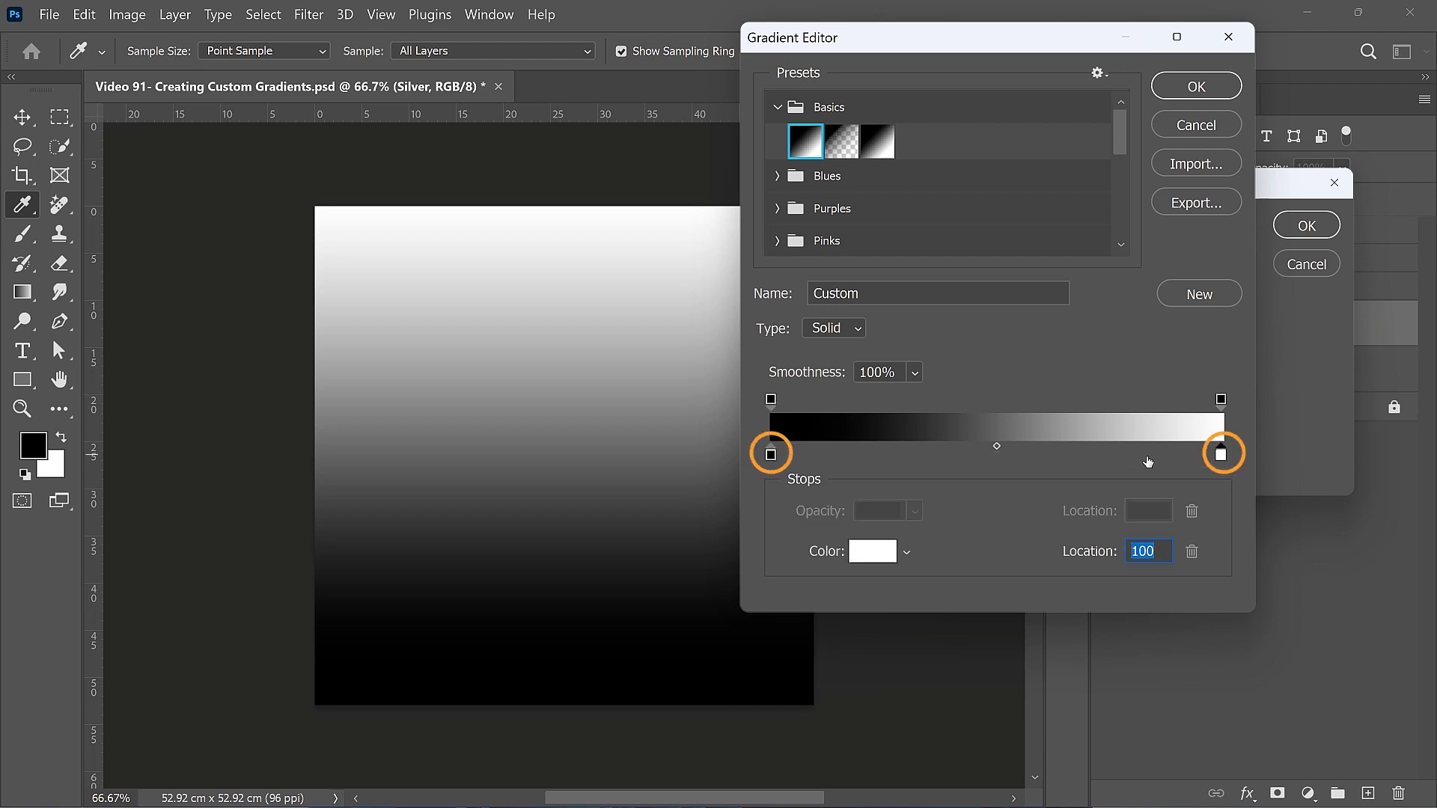
# - Set the gradient's starting color stop at location 0 to dark blue, 0e32a6
pyautogui.click(771, 454)
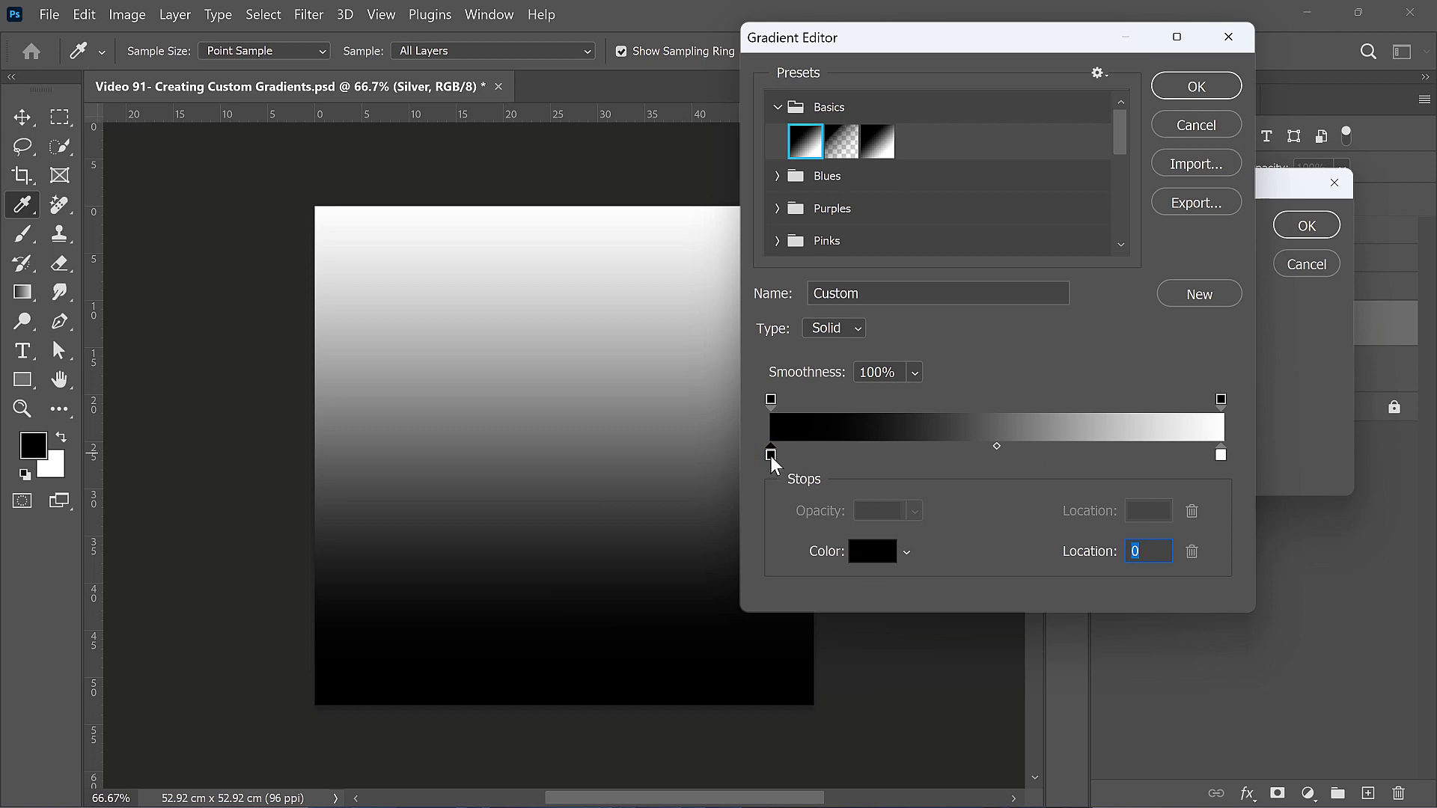
pyautogui.doubleClick(771, 454)
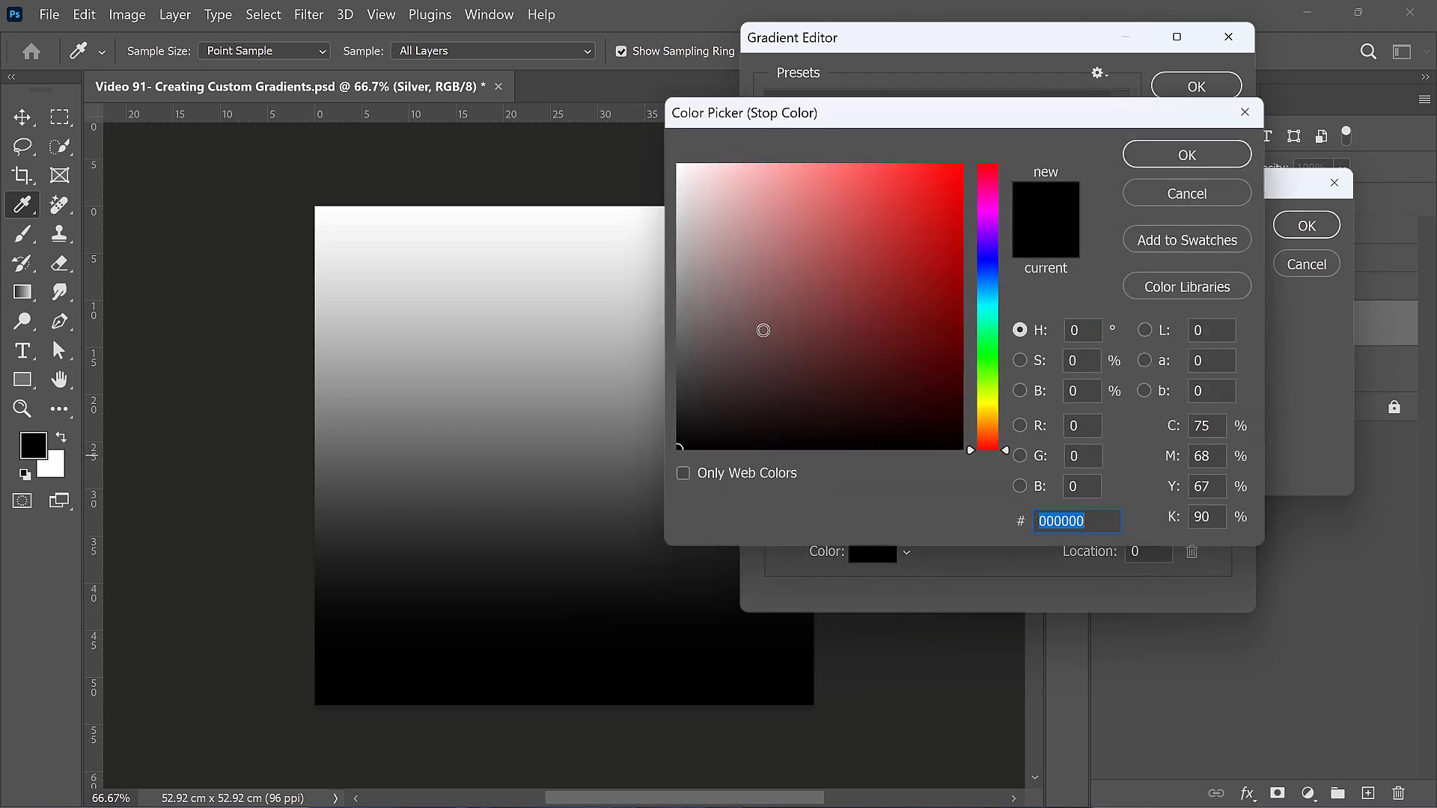
pyautogui.moveTo(826, 402)
pyautogui.mouseDown()
pyautogui.moveTo(879, 407)
pyautogui.moveTo(913, 308)
pyautogui.mouseUp()
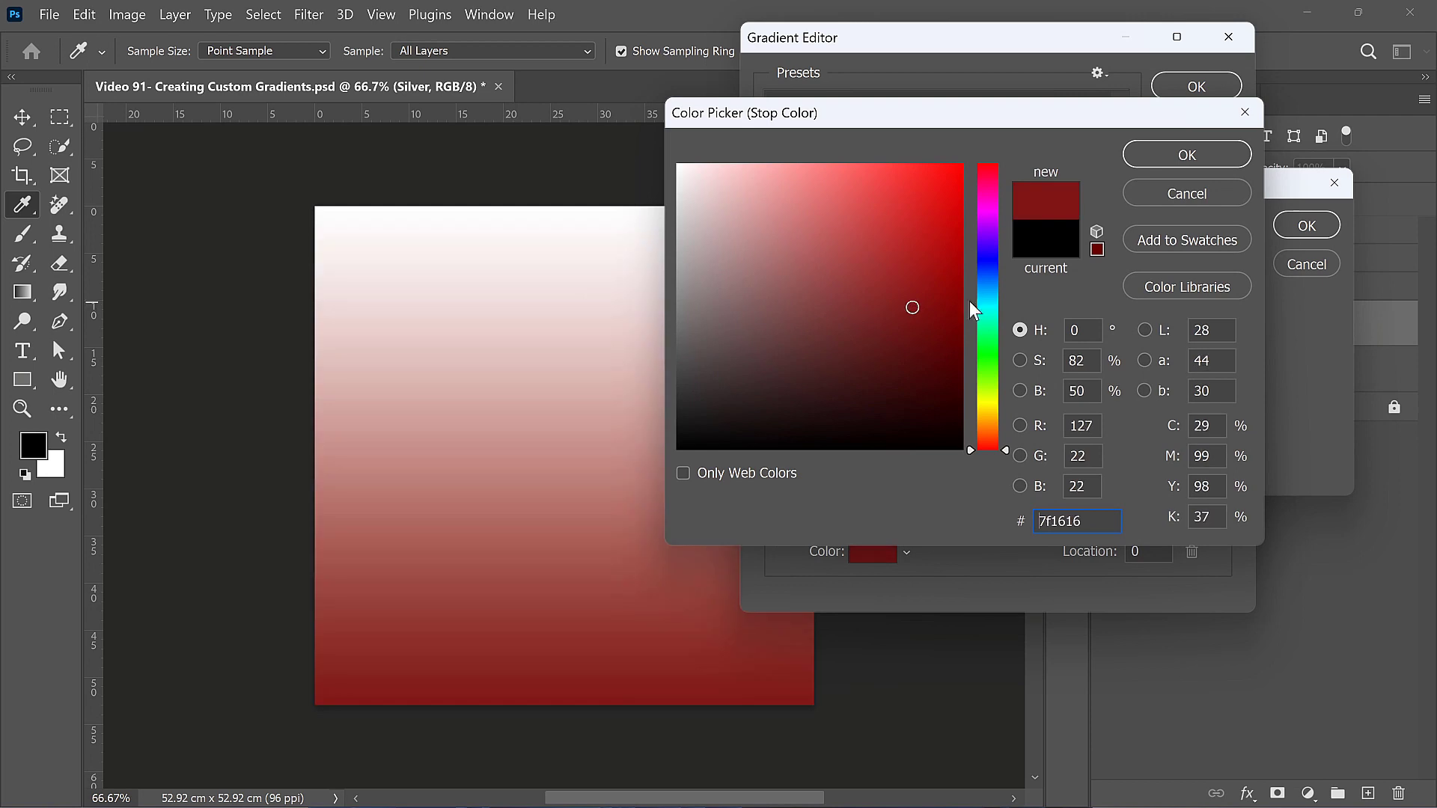
pyautogui.moveTo(993, 290); pyautogui.dragTo(993, 270)
pyautogui.click(941, 263)
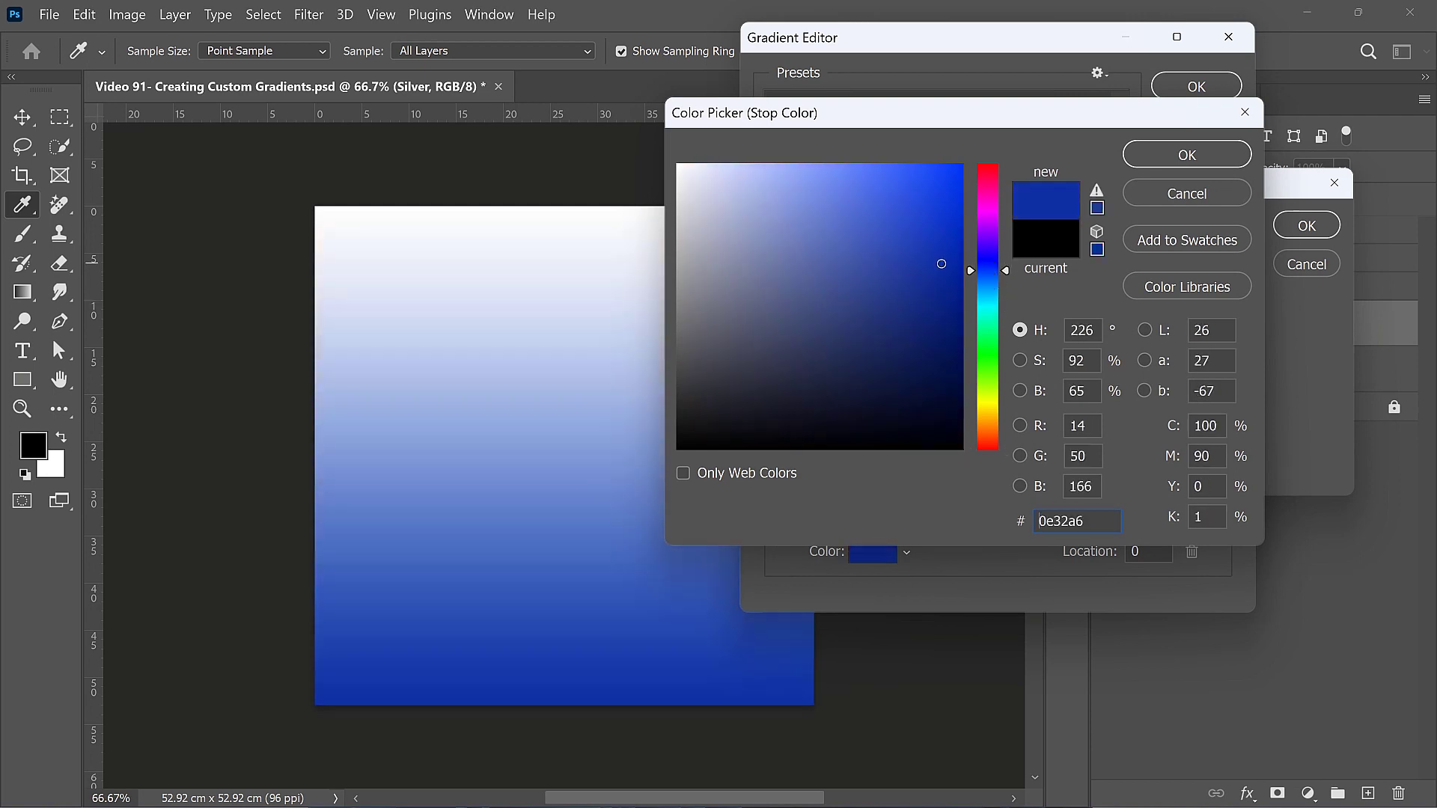
pyautogui.click(1173, 158)
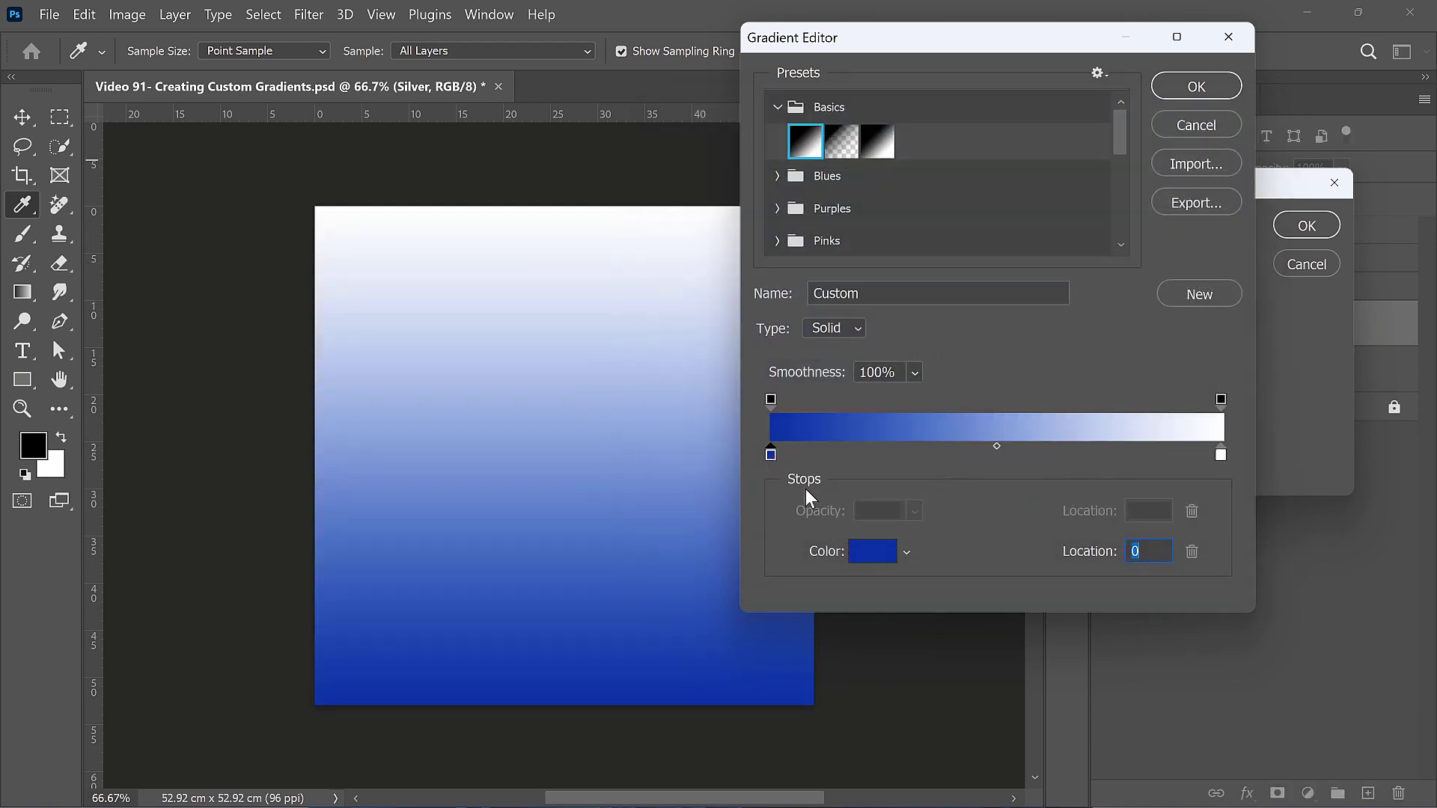
# - Set the gradient's ending color stop at location 100 to a light cyan
pyautogui.click(1223, 454)
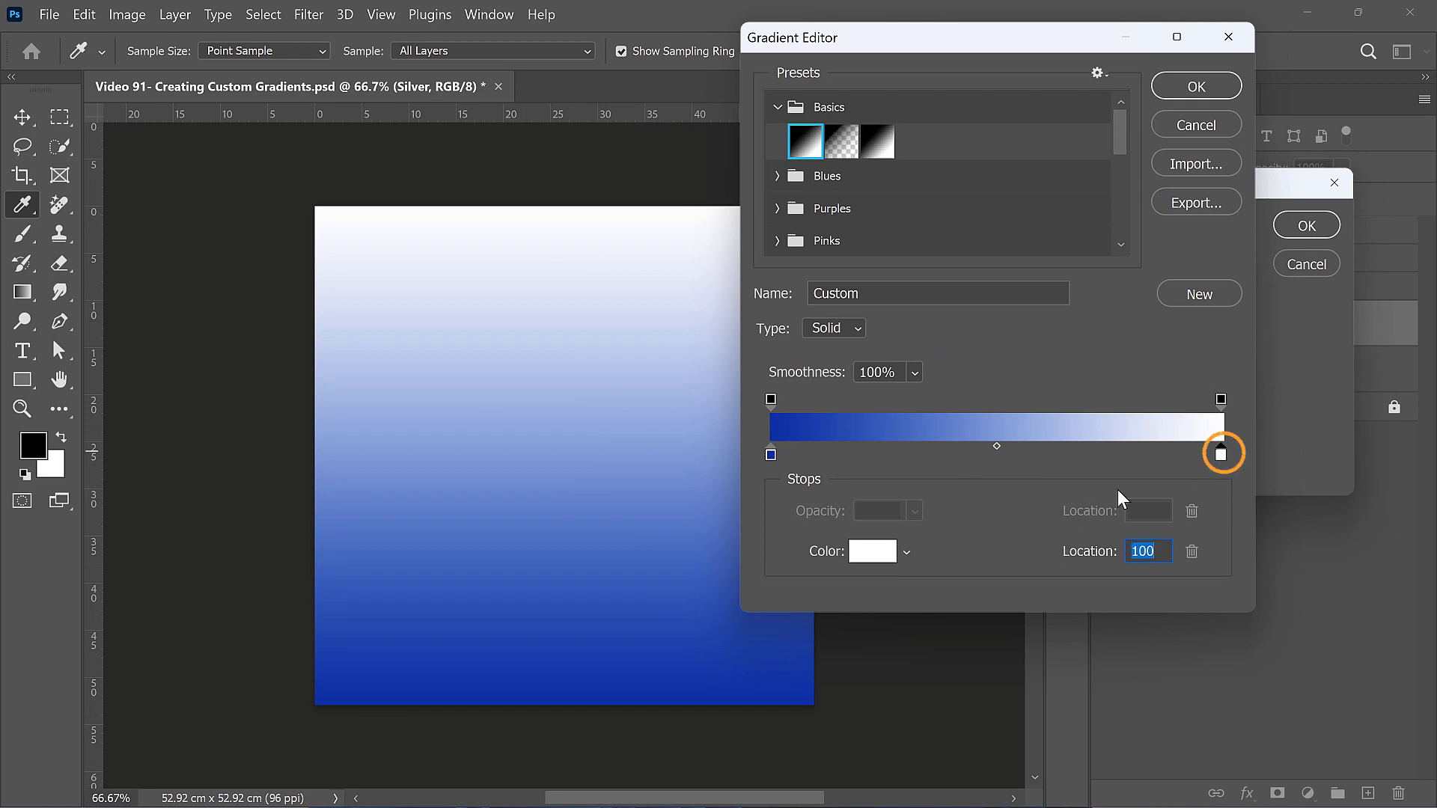
pyautogui.doubleClick(1223, 454)
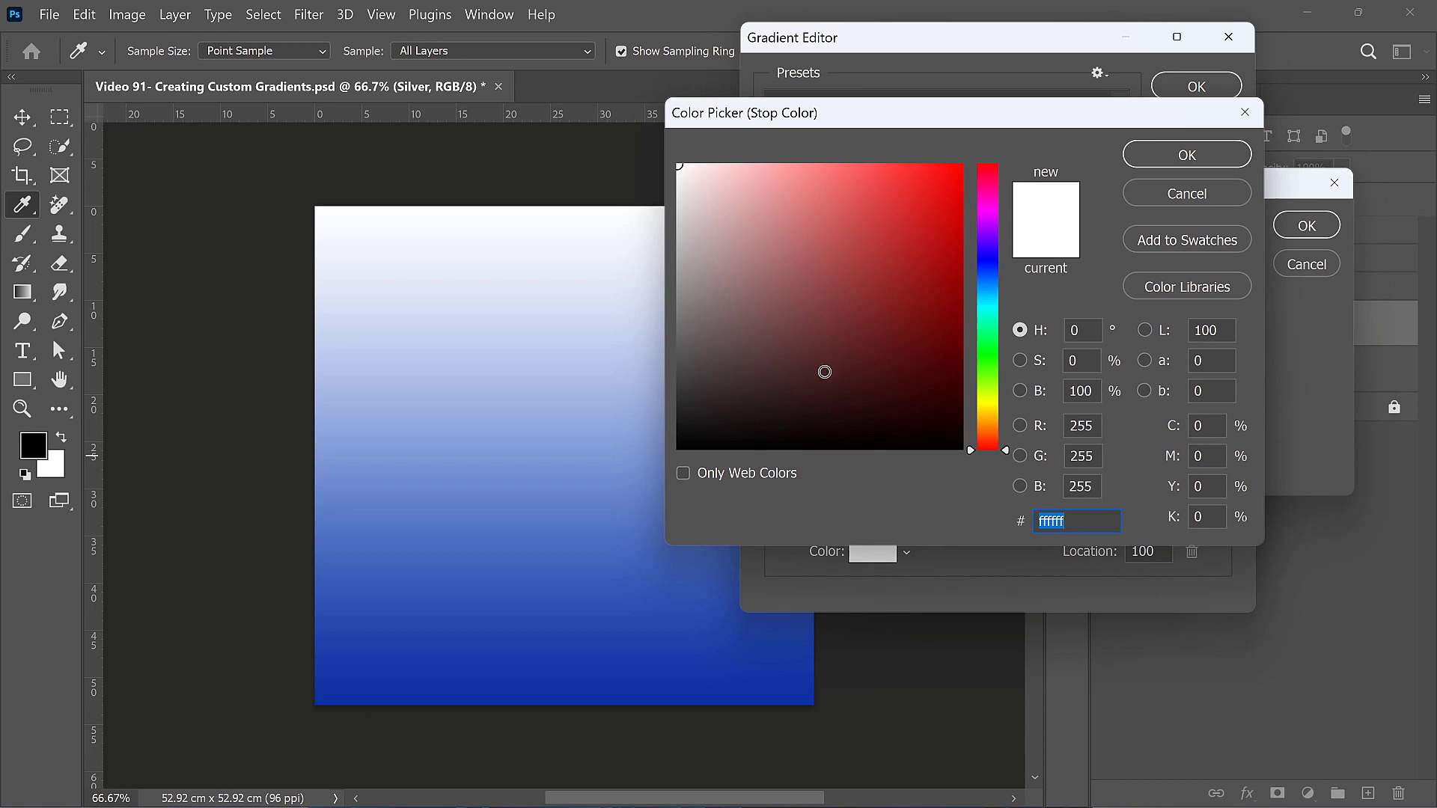
pyautogui.click(988, 309)
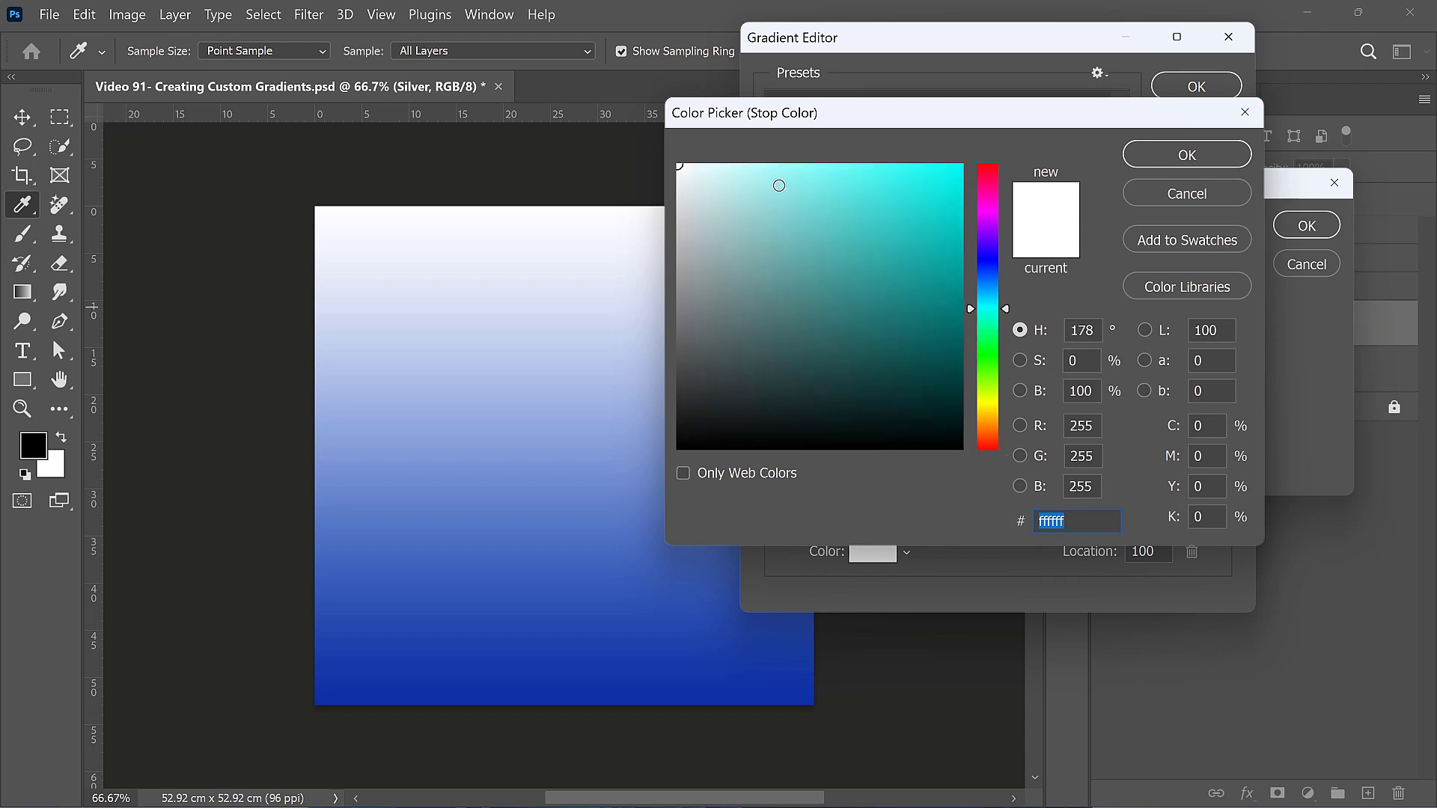
pyautogui.moveTo(779, 185); pyautogui.dragTo(850, 171)
pyautogui.click(1180, 147)
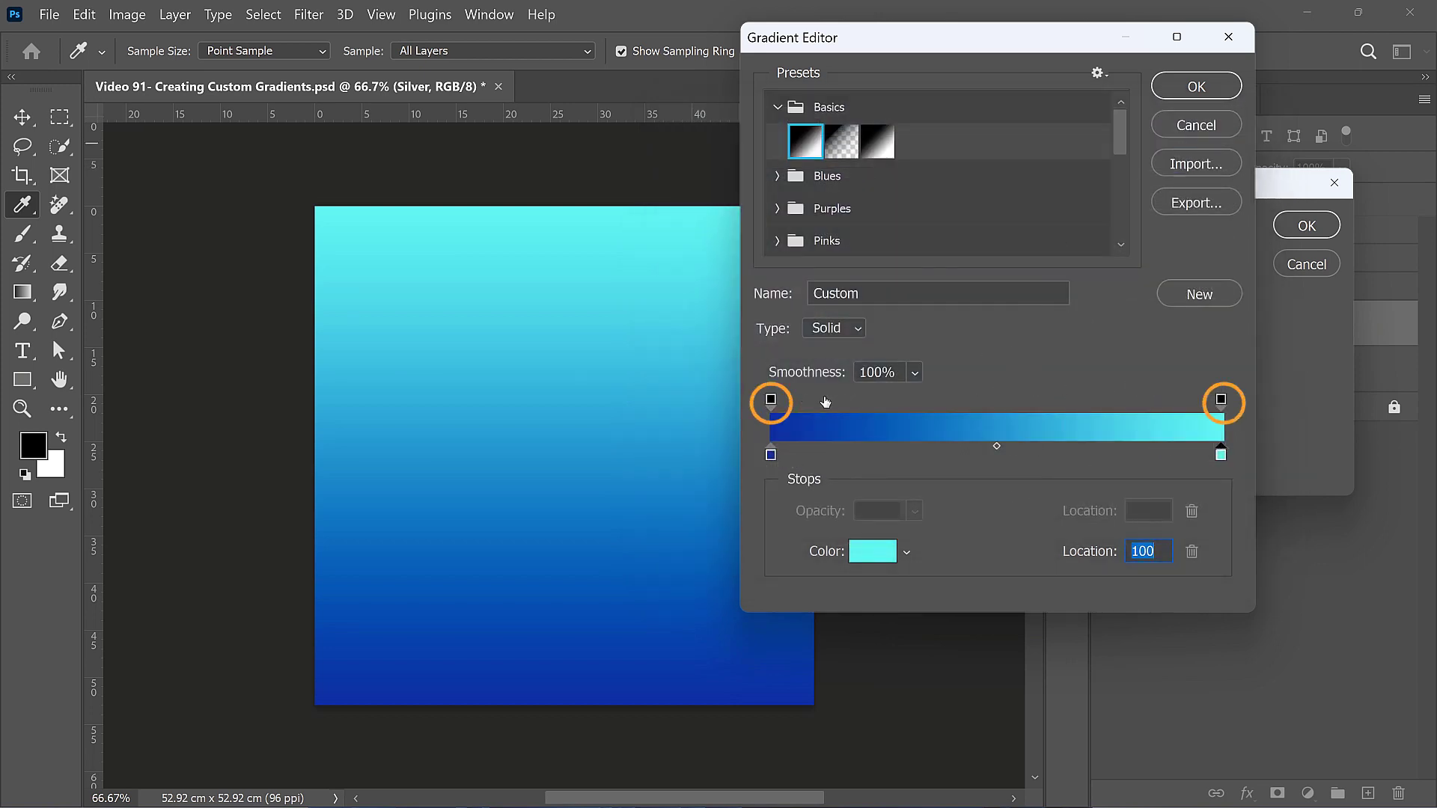
# - Lower the opacity stop at location 0 to 0%, and return it to 100%
pyautogui.click(772, 453)
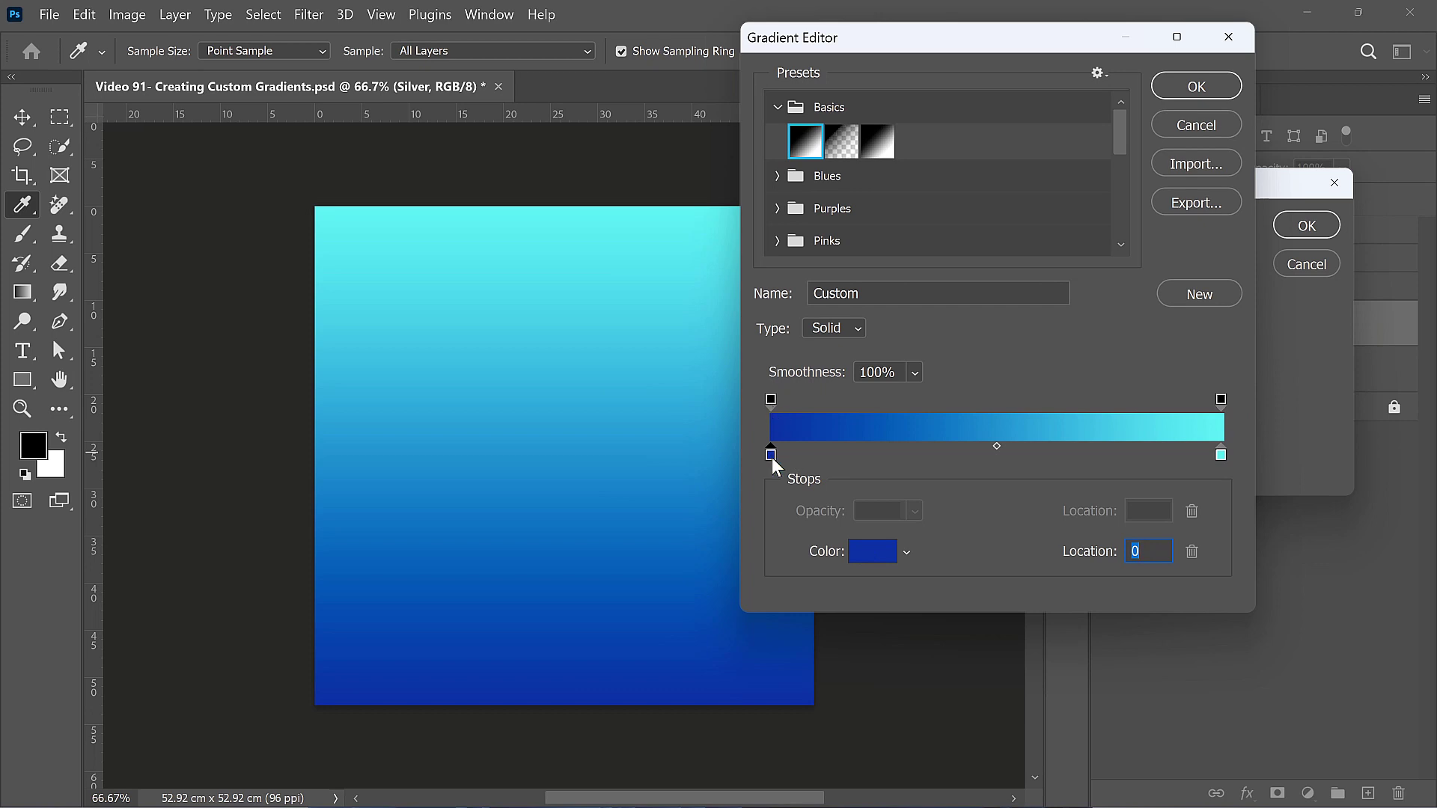
pyautogui.click(771, 399)
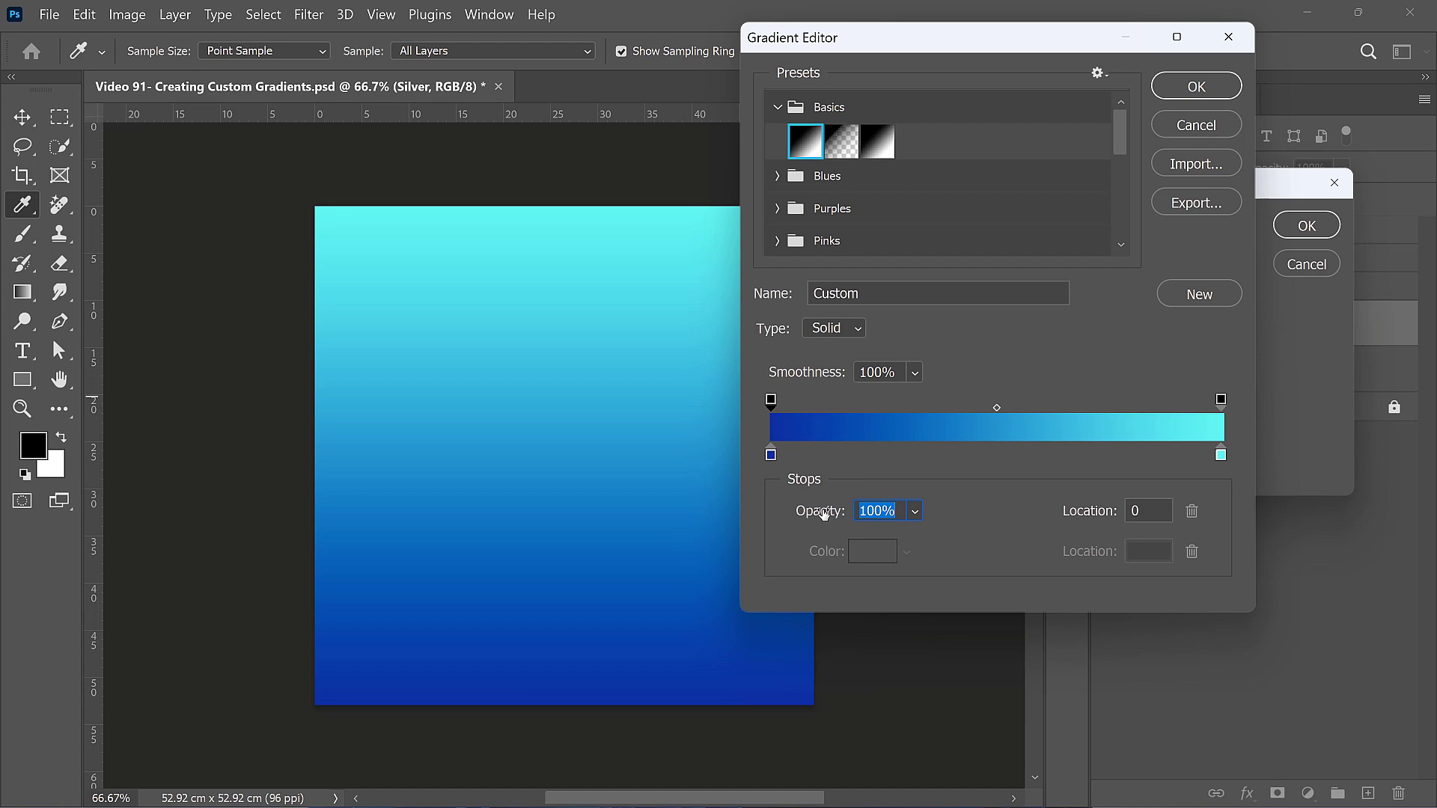
pyautogui.moveTo(824, 514); pyautogui.dragTo(678, 515)
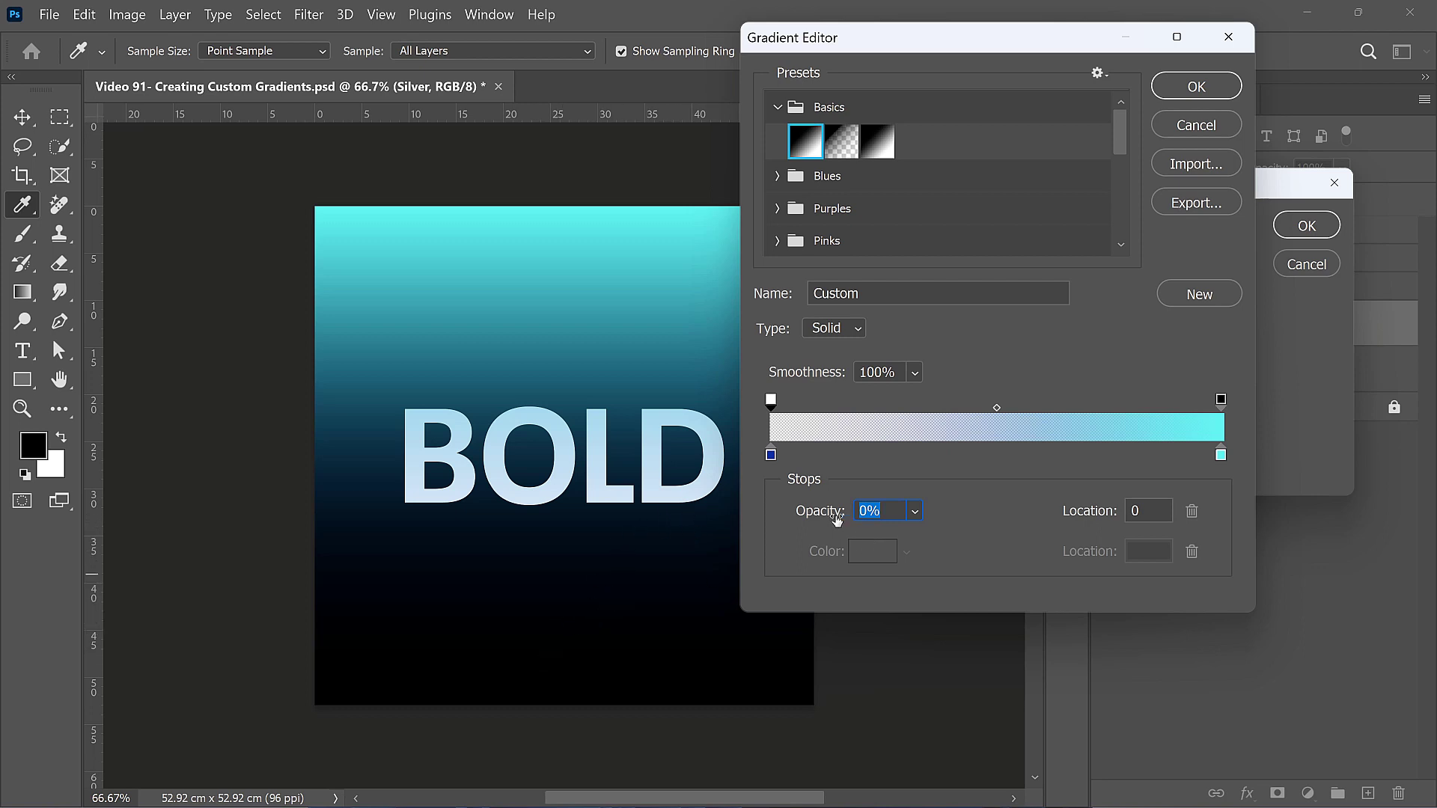
pyautogui.moveTo(815, 517); pyautogui.dragTo(933, 541)
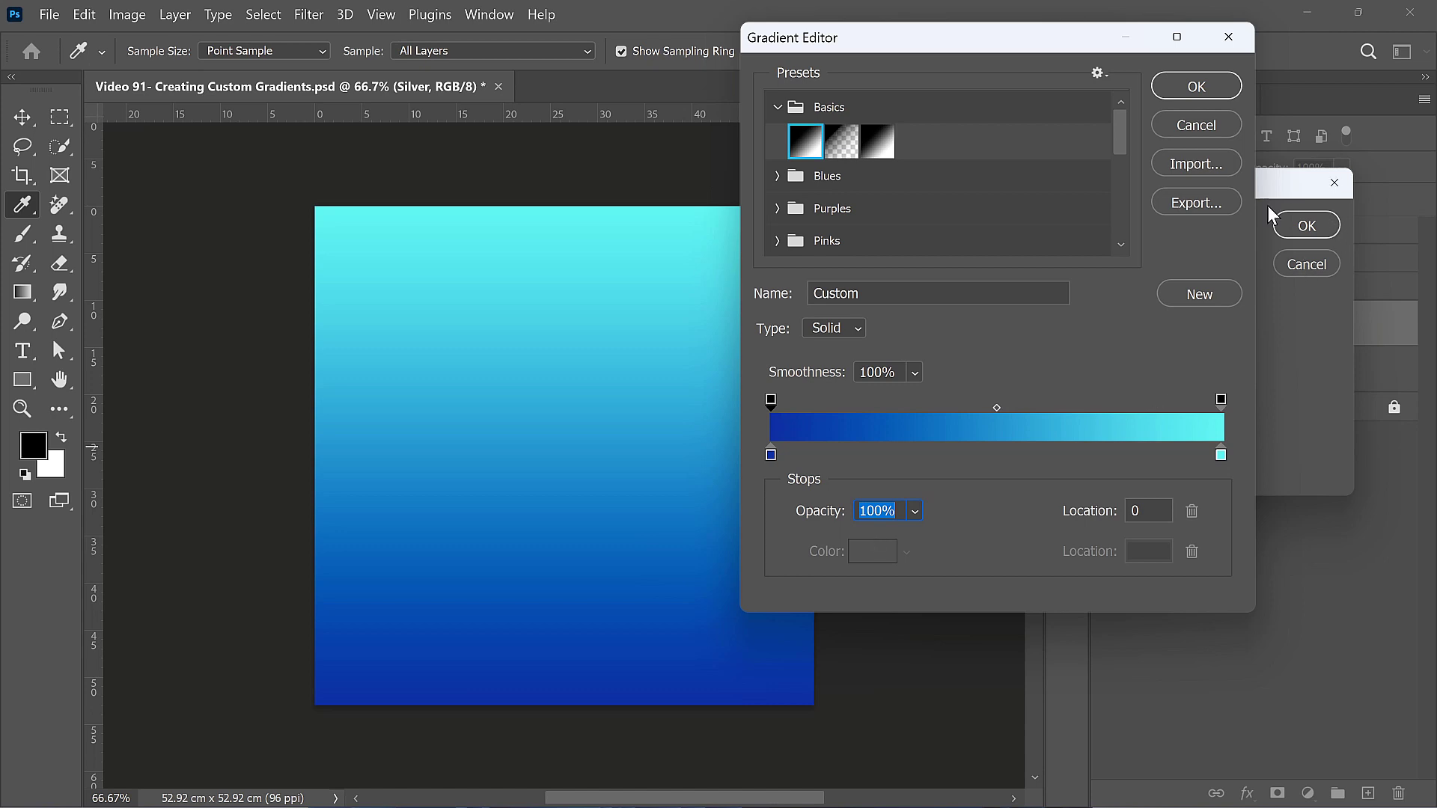
# - Add a color stop at location 29 and set its color to pale lavender blue, bac4e2
pyautogui.click(906, 454)
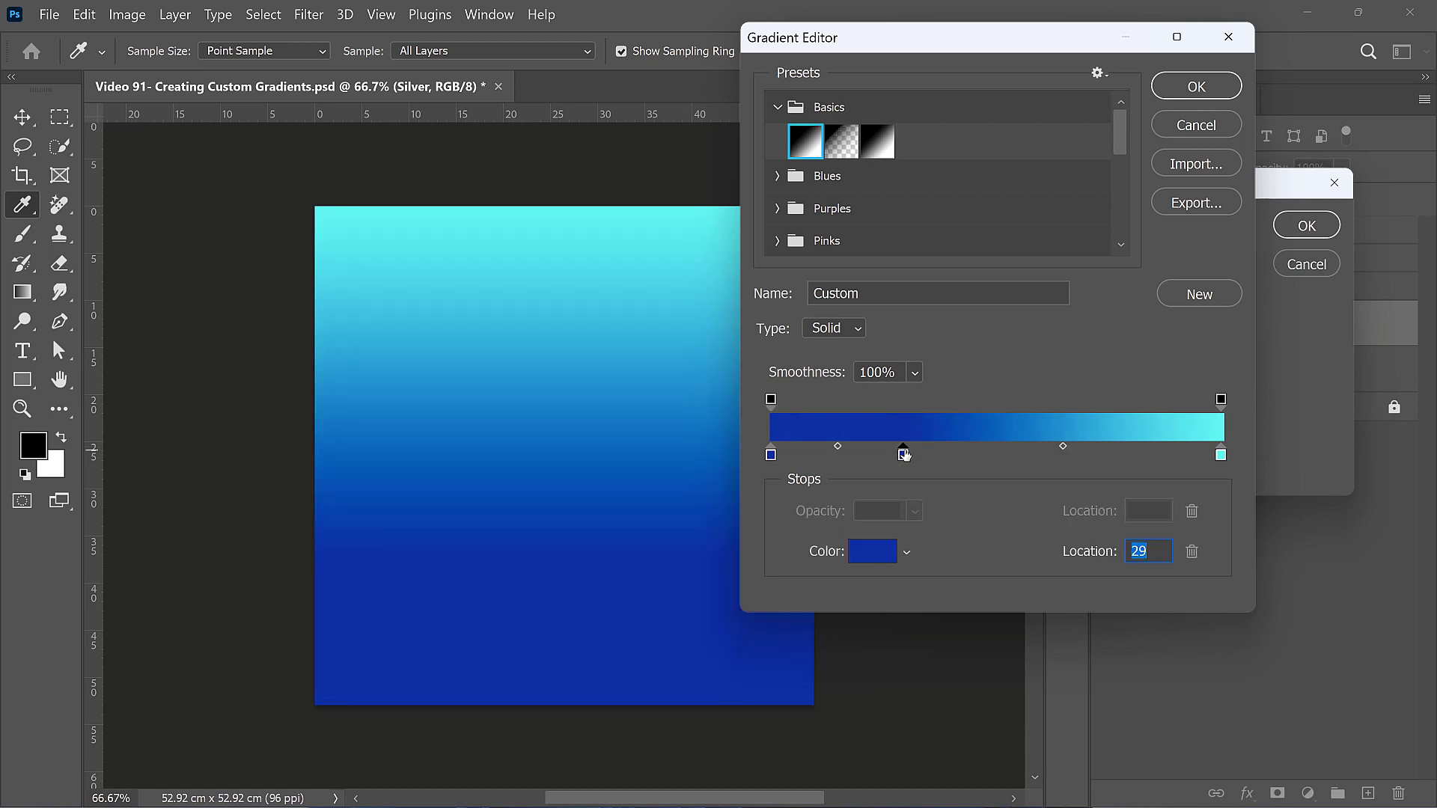
pyautogui.doubleClick(904, 459)
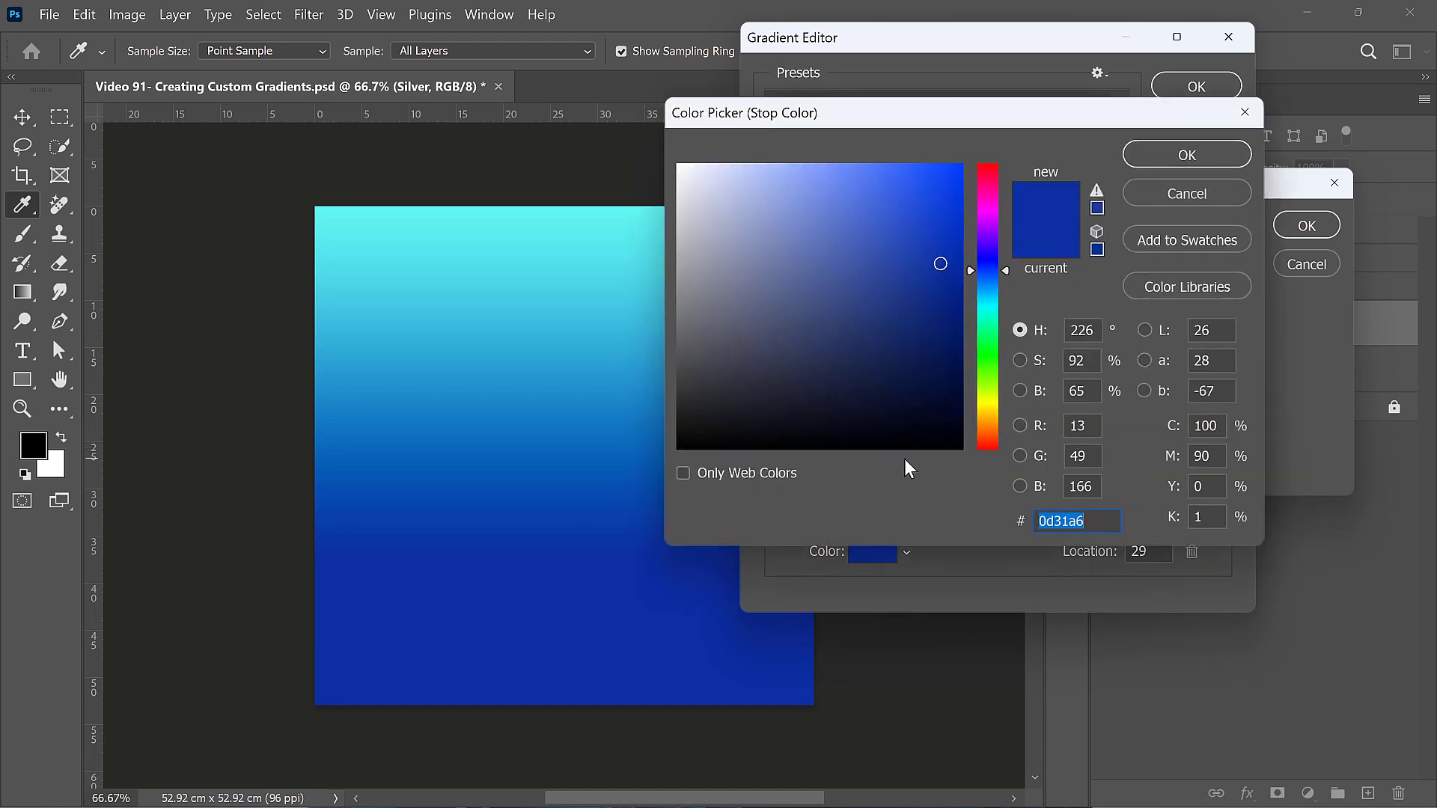
pyautogui.click(726, 194)
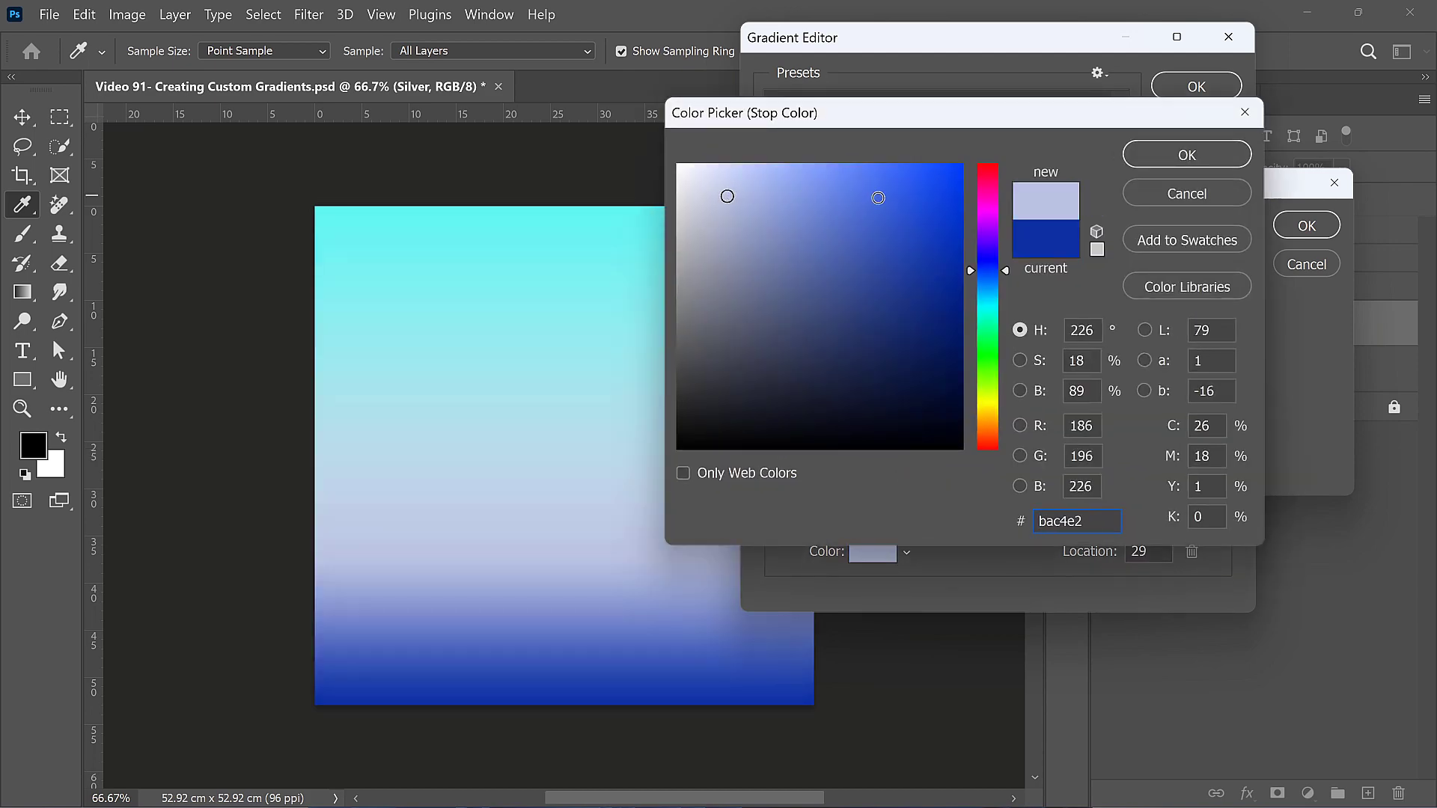
pyautogui.click(1183, 155)
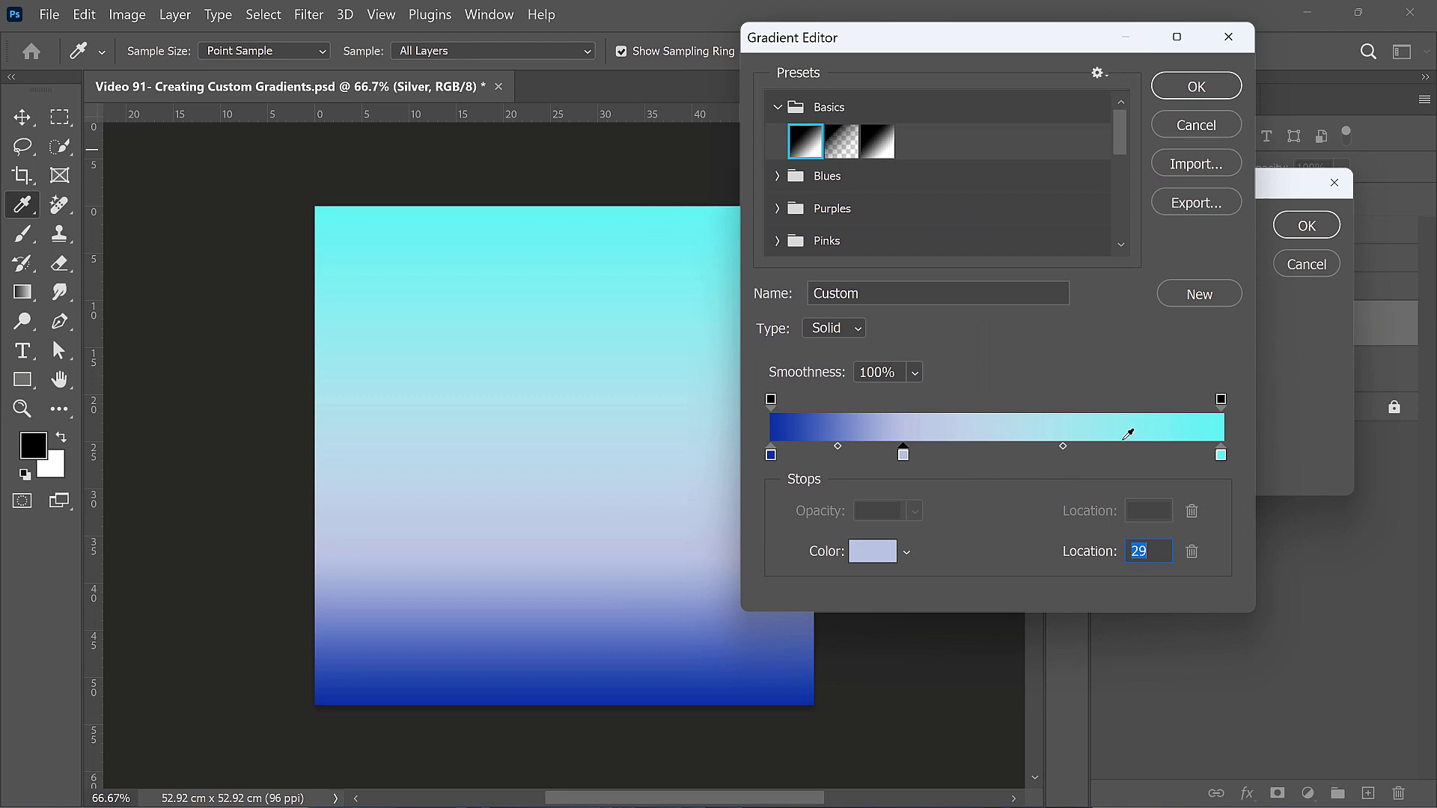
# - Add a color stop at location 76 and set its color to bright blue, 305ff8
pyautogui.click(1113, 453)
pyautogui.doubleClick(1114, 454)
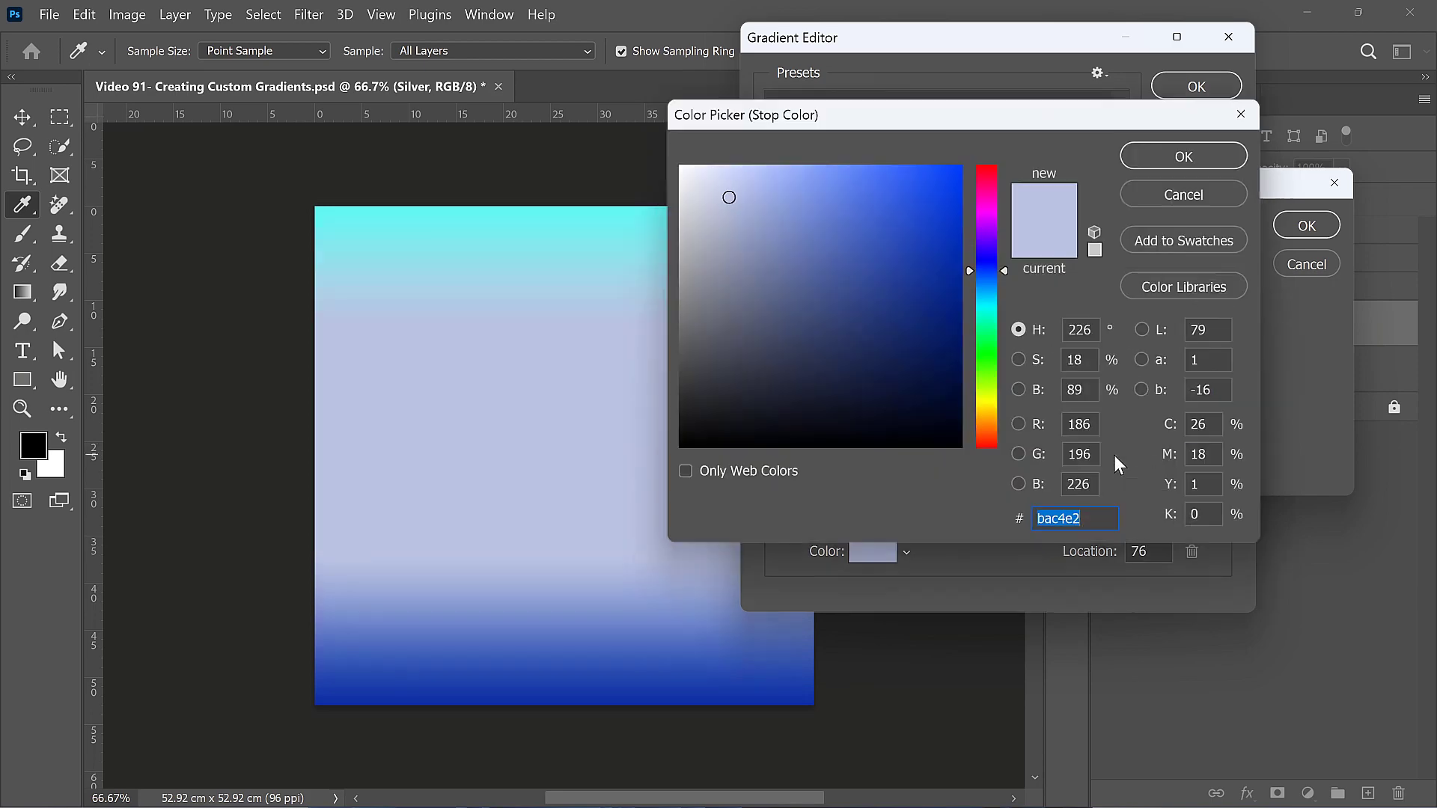
pyautogui.click(853, 182)
pyautogui.click(908, 171)
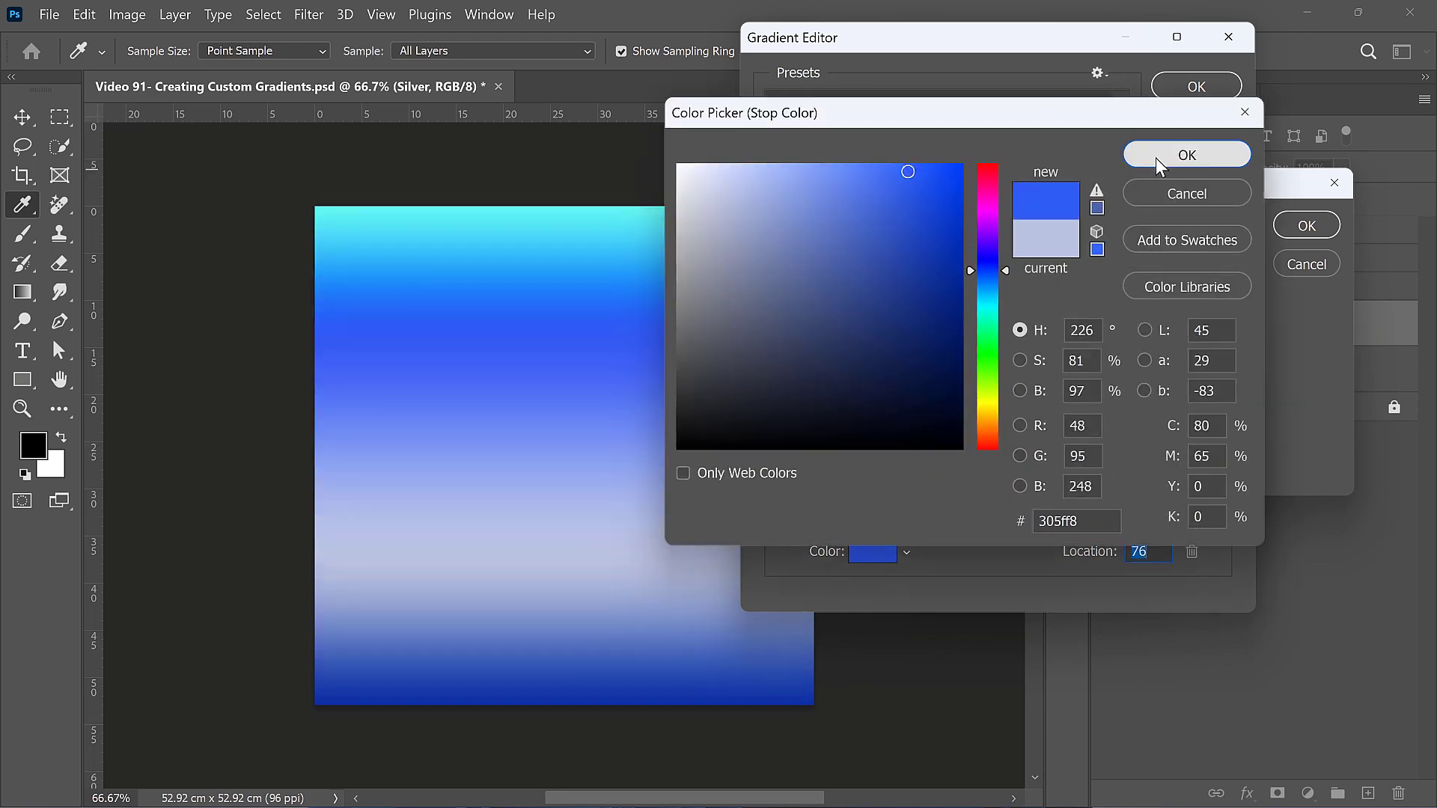
pyautogui.click(1187, 155)
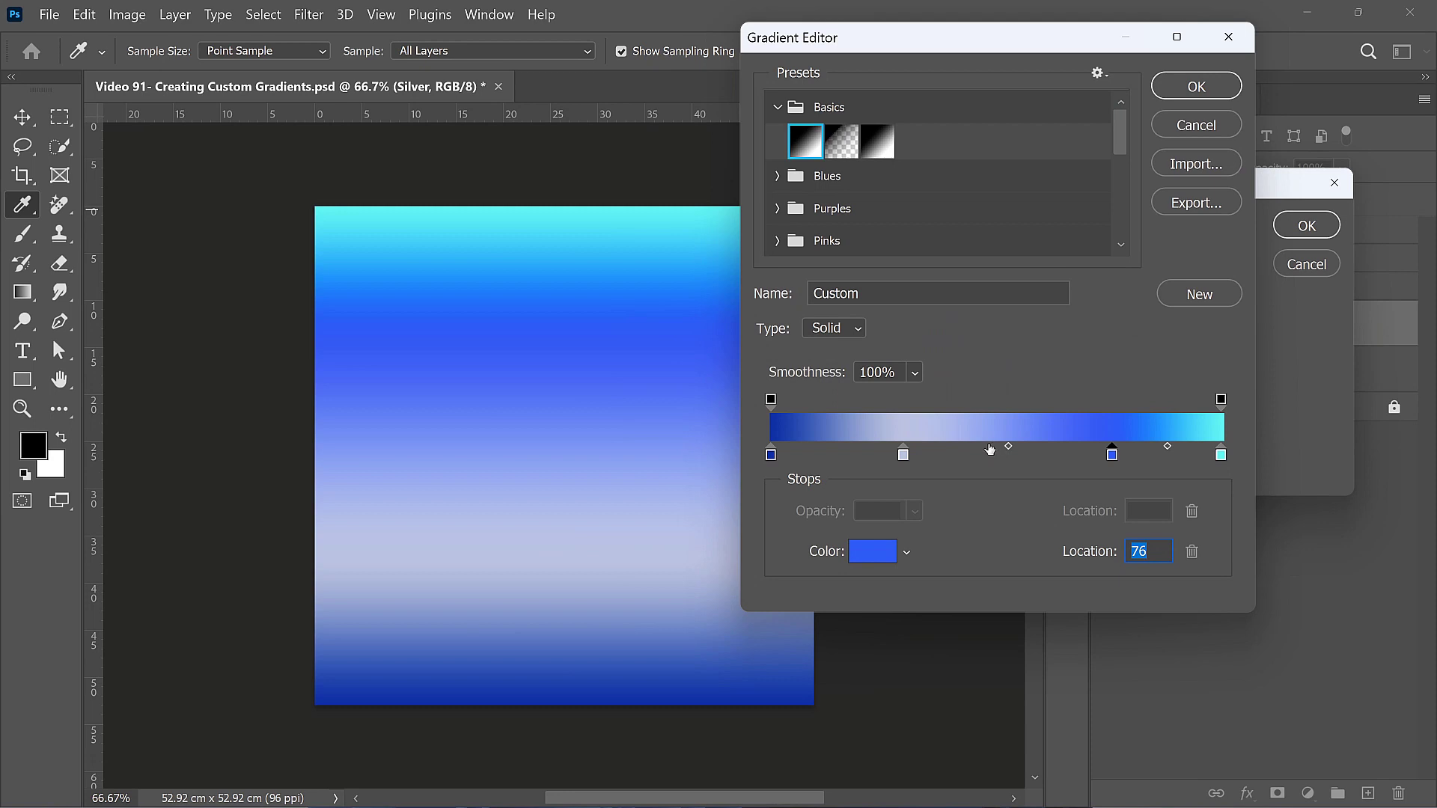
# - Add a color stop at location 48 without recoloring it, and remove all three intermediate color stops from the gradient
pyautogui.doubleClick(988, 449)
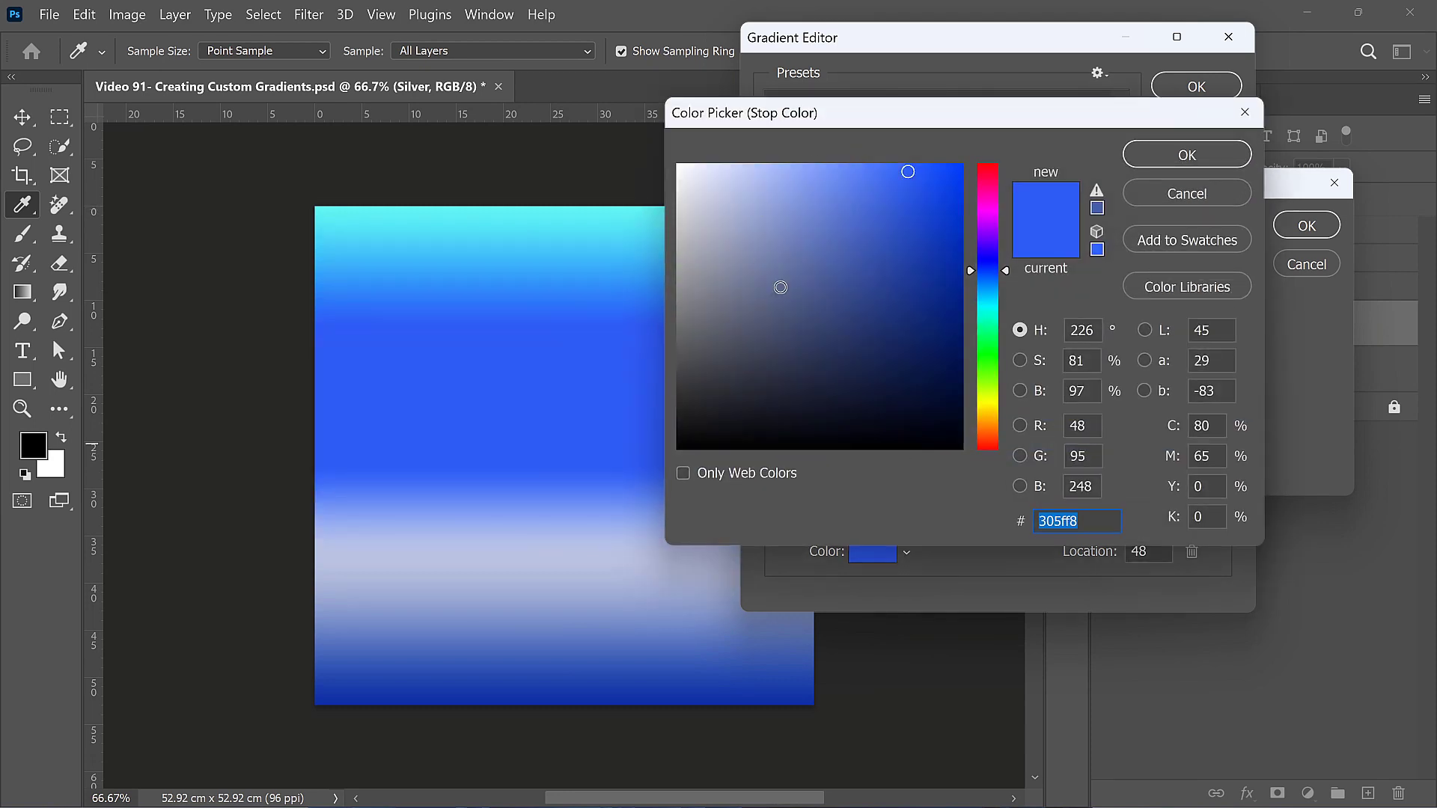
pyautogui.click(1201, 191)
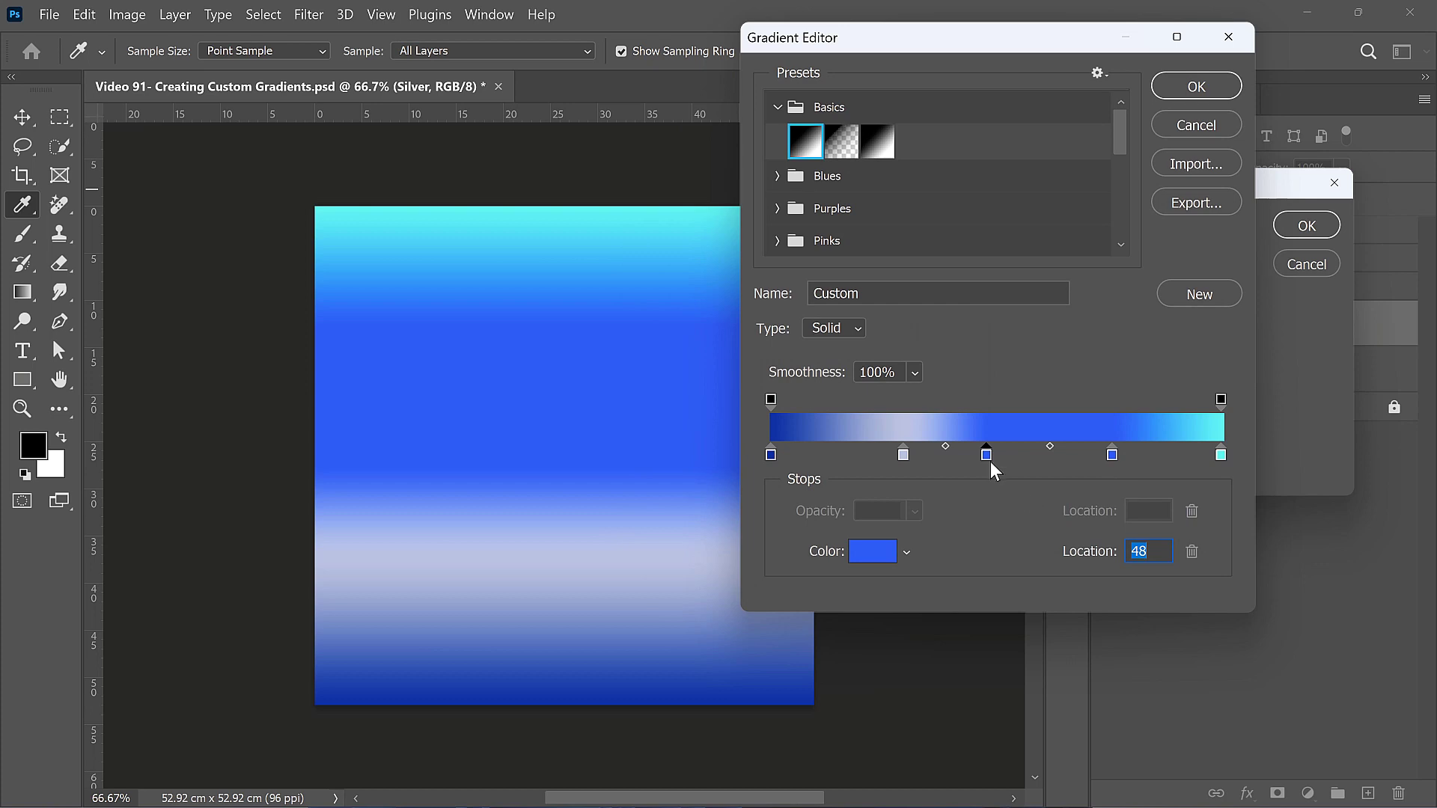
pyautogui.moveTo(985, 455); pyautogui.dragTo(978, 521)
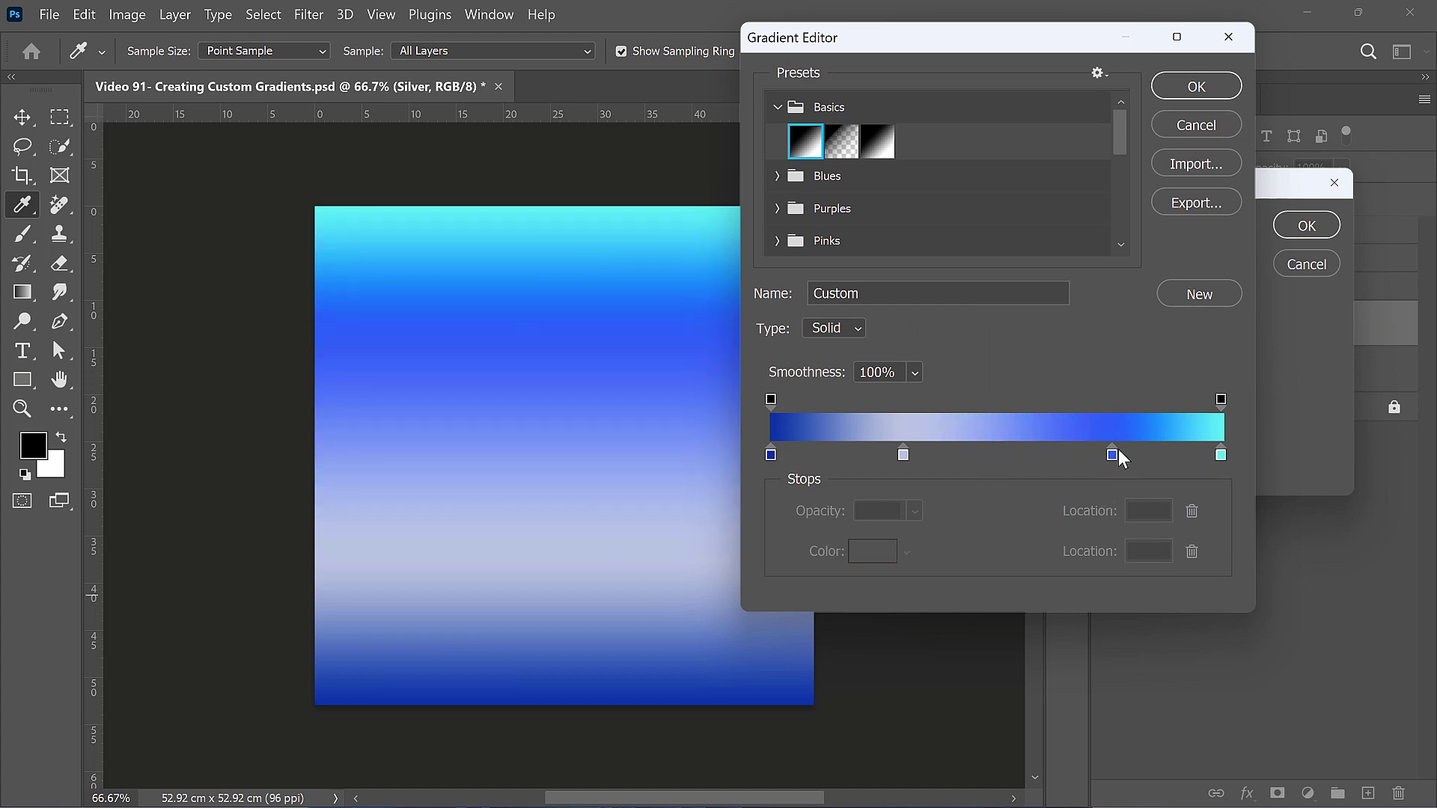
pyautogui.moveTo(1114, 455); pyautogui.dragTo(1107, 523)
pyautogui.moveTo(904, 456); pyautogui.dragTo(923, 595)
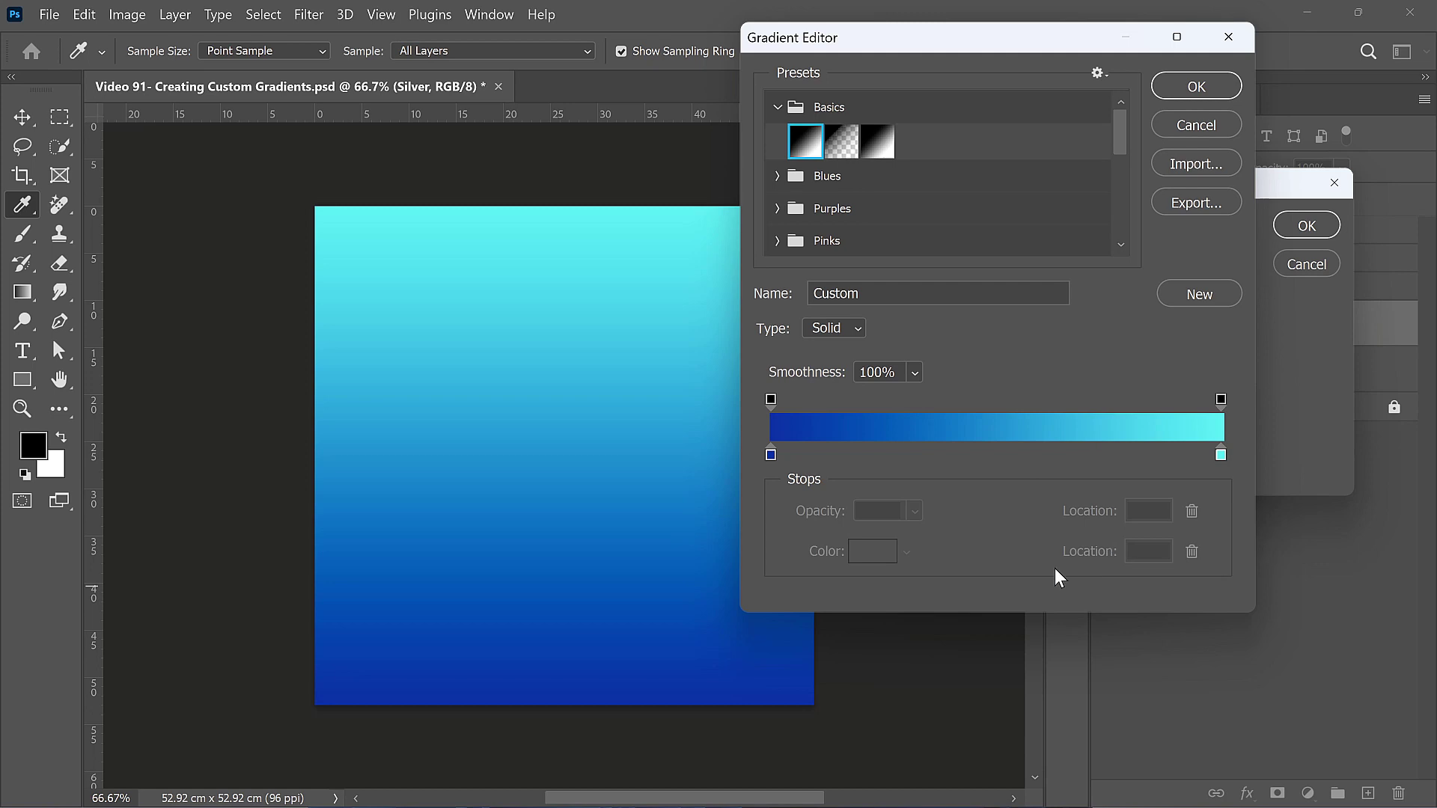
# - Set the starting color stop at location 0 to dark gray, 484848, and copy its hex code
pyautogui.doubleClick(771, 454)
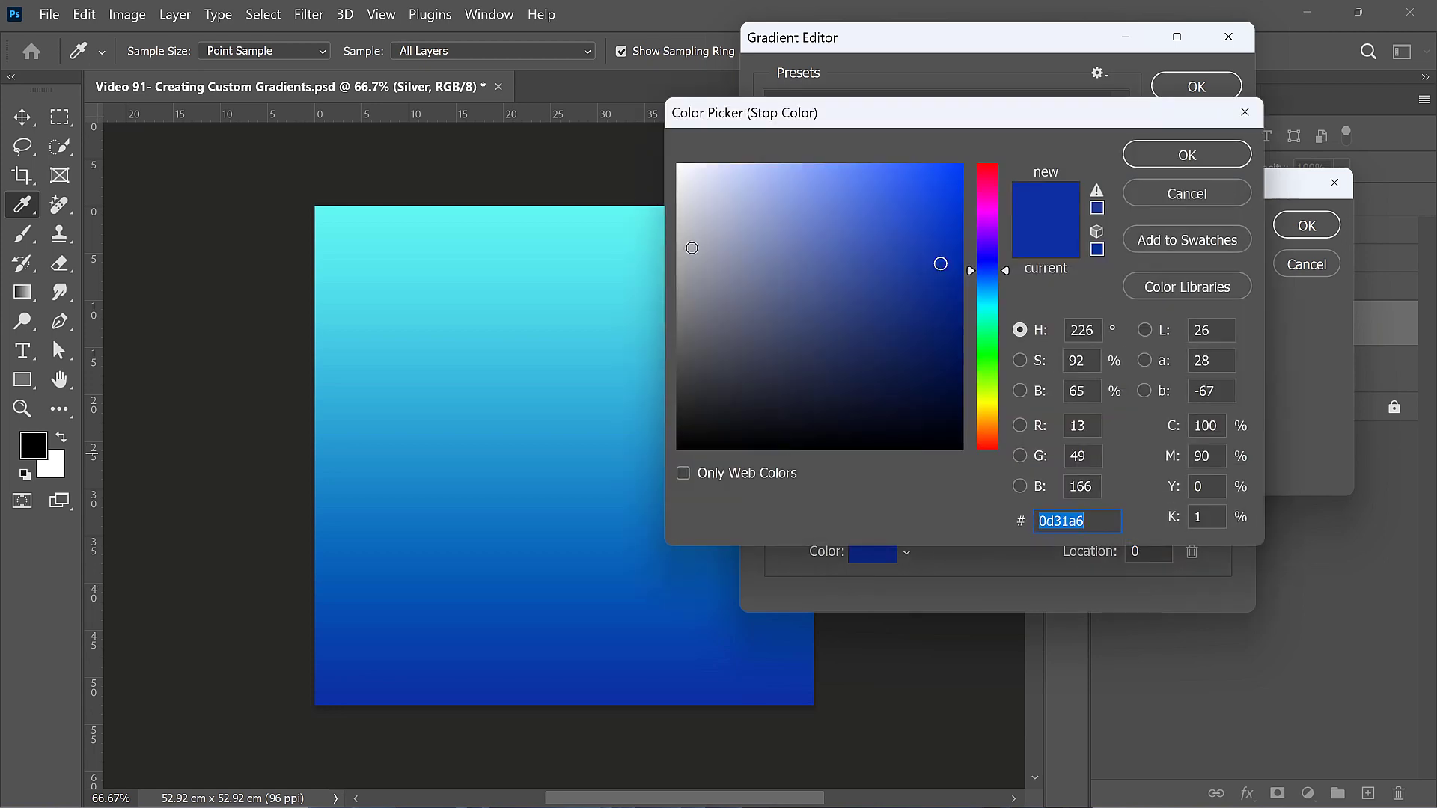
pyautogui.click(678, 369)
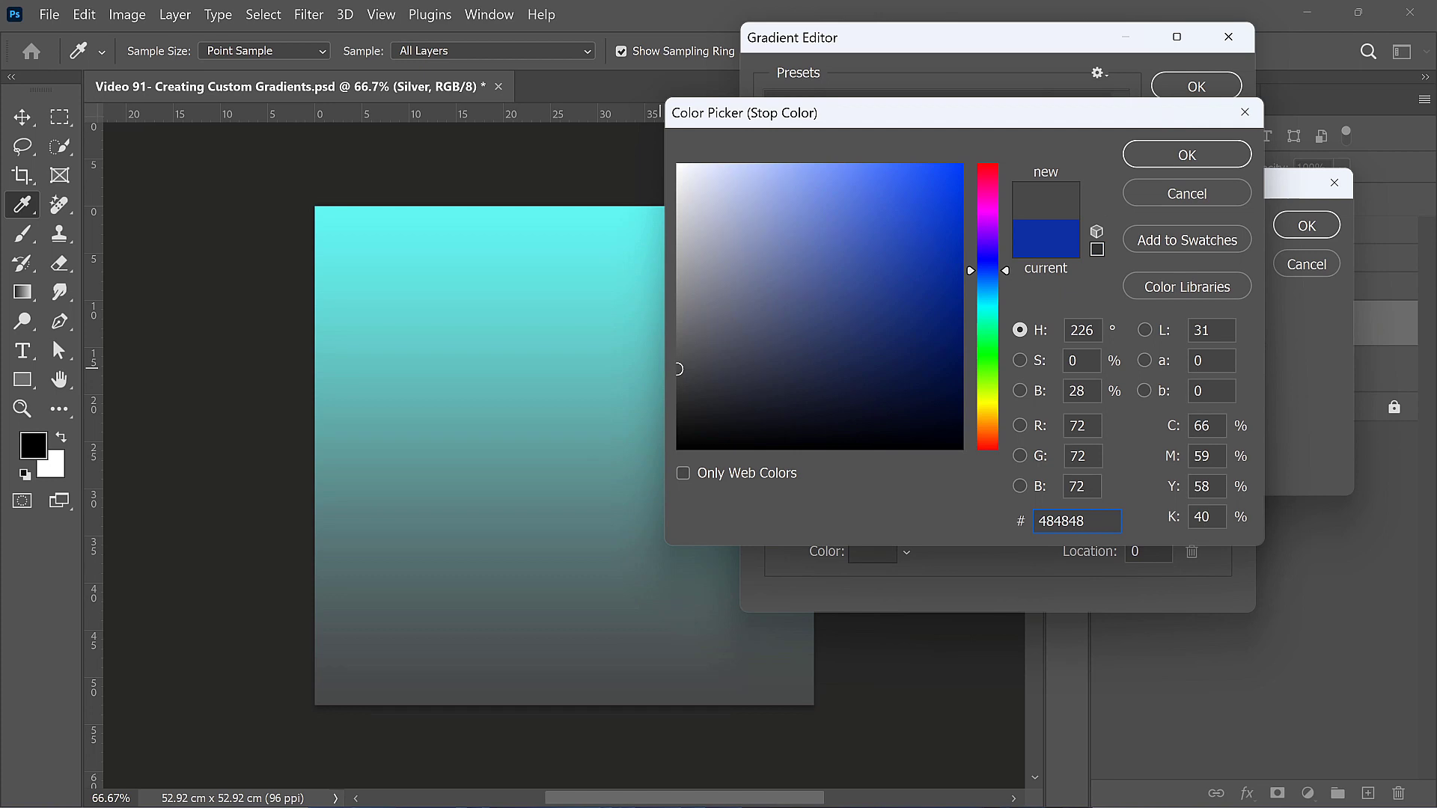
pyautogui.hotkey('ctrl', 'a')
pyautogui.rightClick(1068, 516)
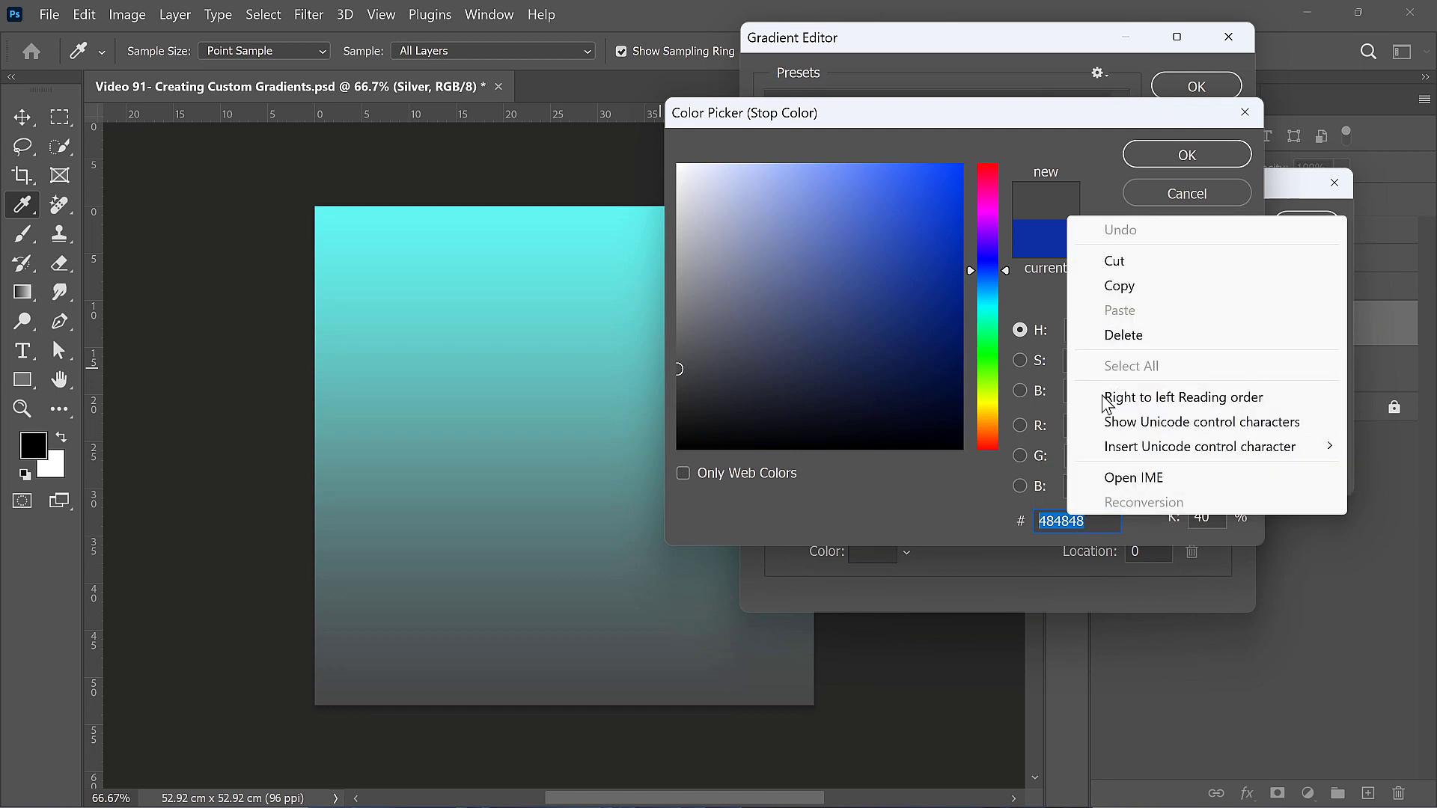
pyautogui.click(1120, 286)
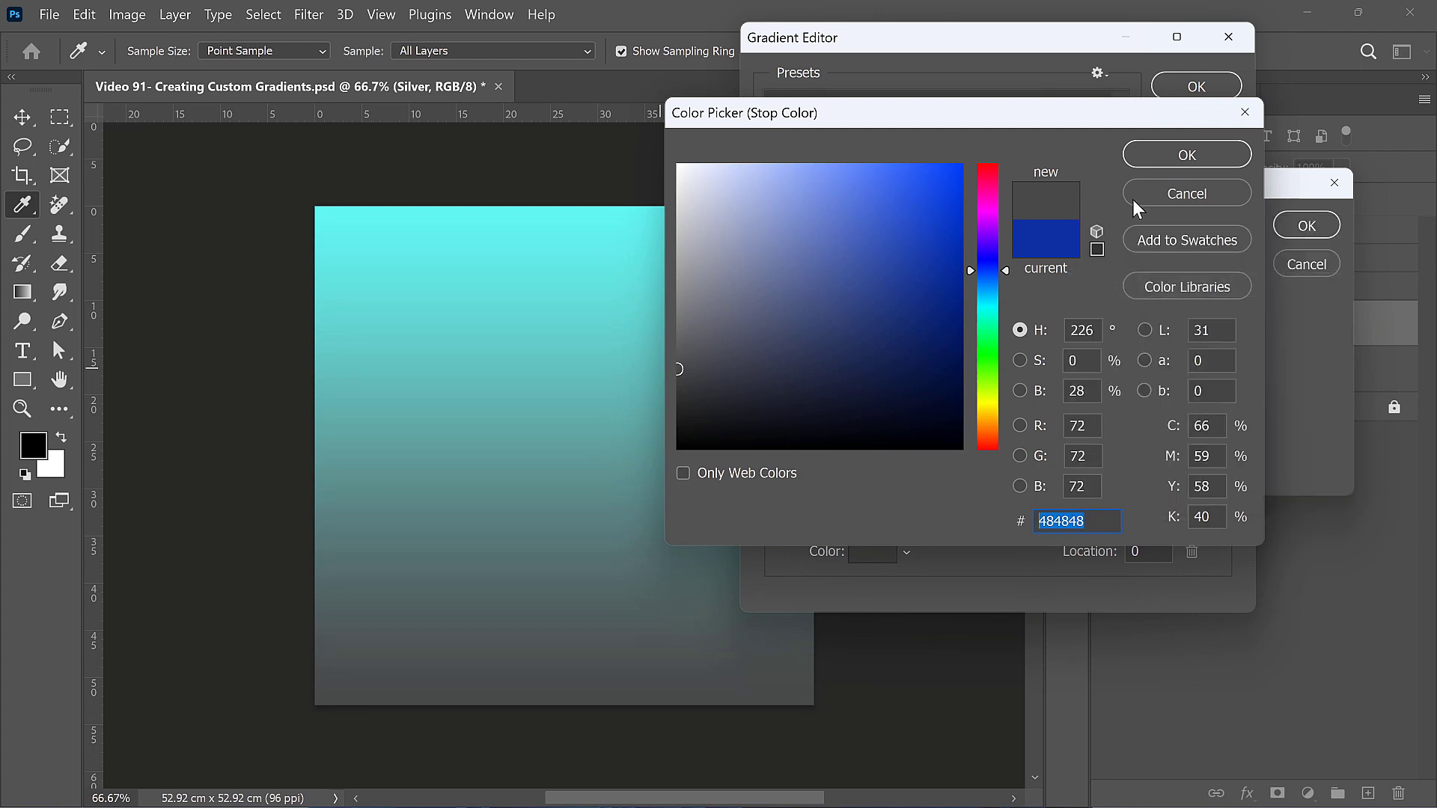
pyautogui.click(1170, 154)
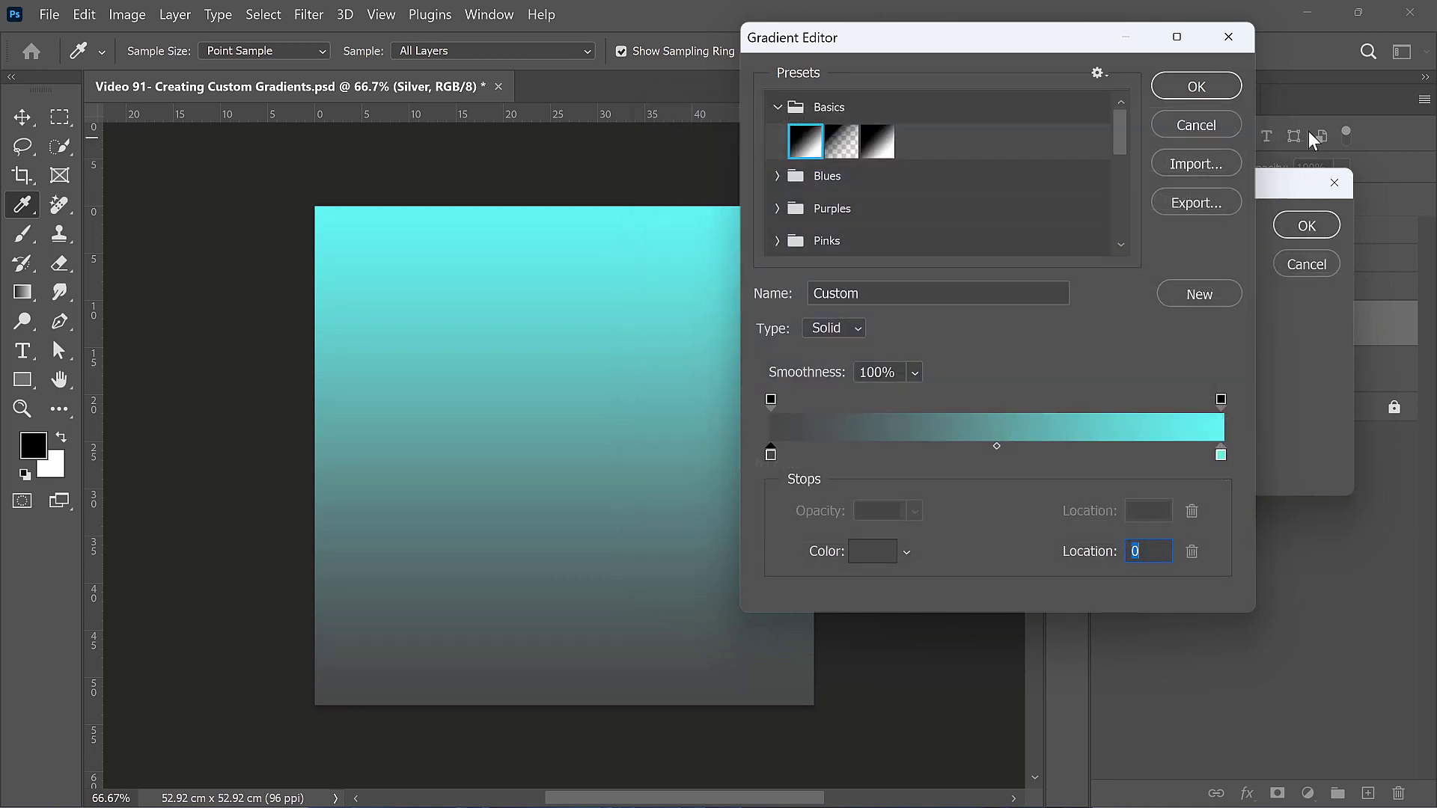
# - Set the ending color stop at location 100 to white, ffffff
pyautogui.doubleClick(1221, 455)
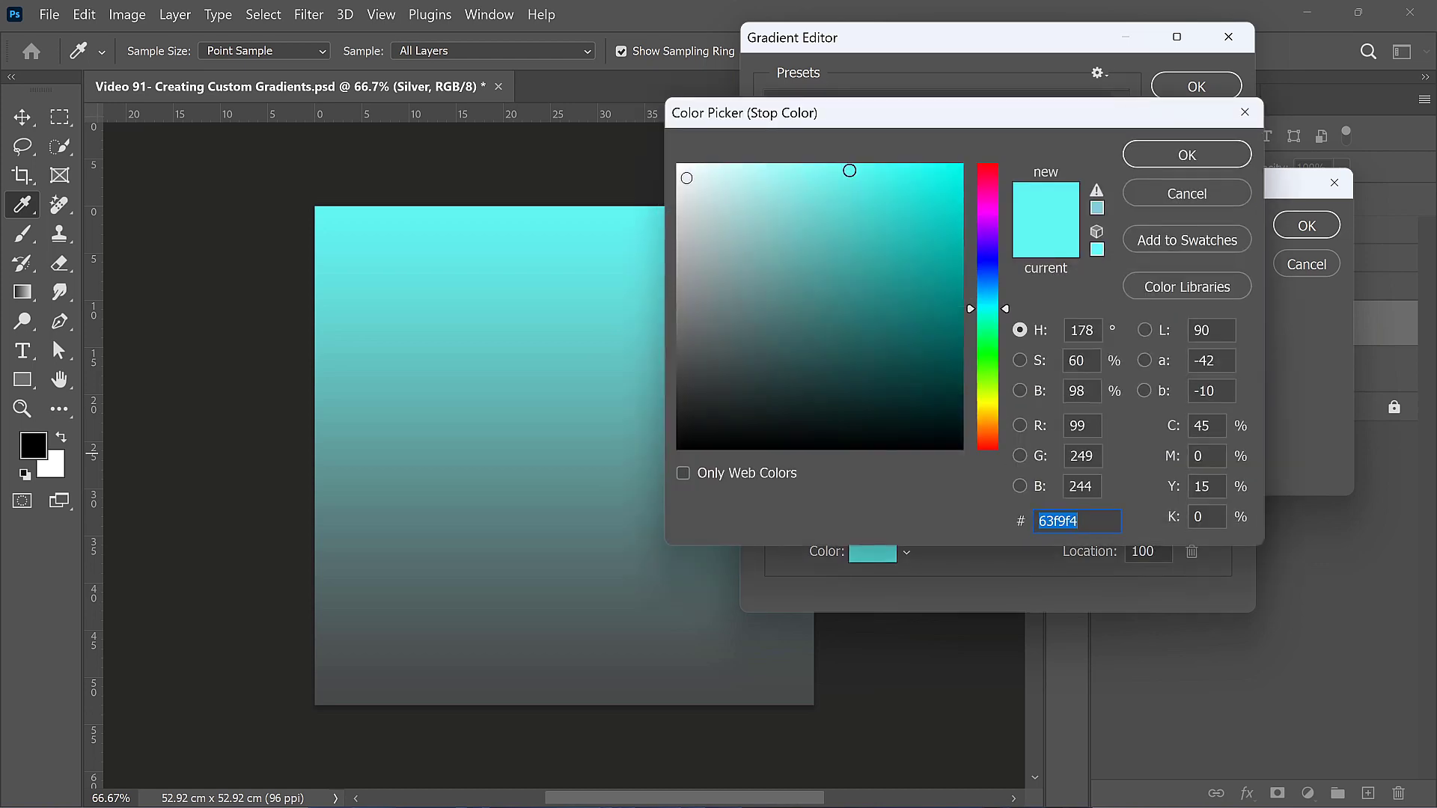
pyautogui.click(678, 165)
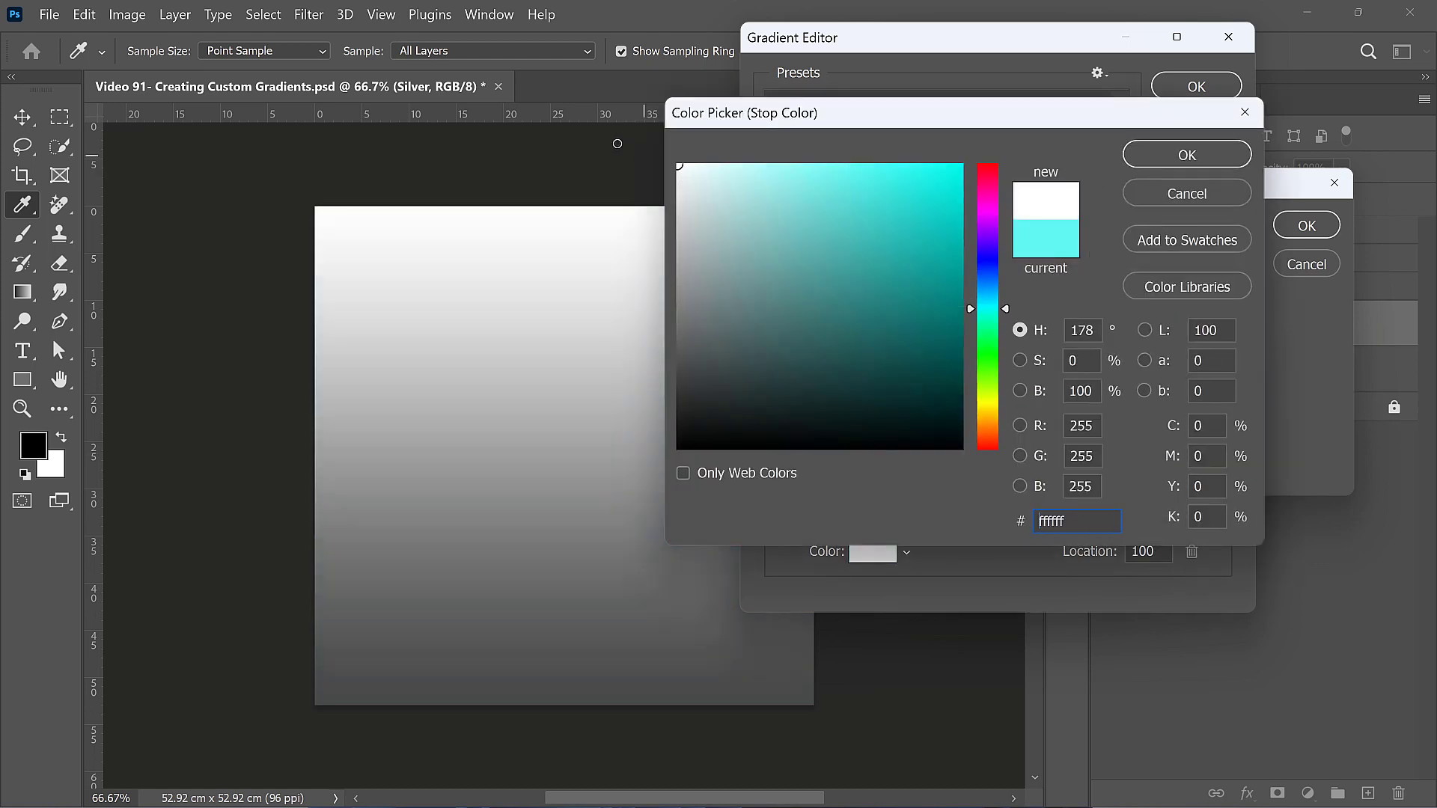
pyautogui.click(1173, 156)
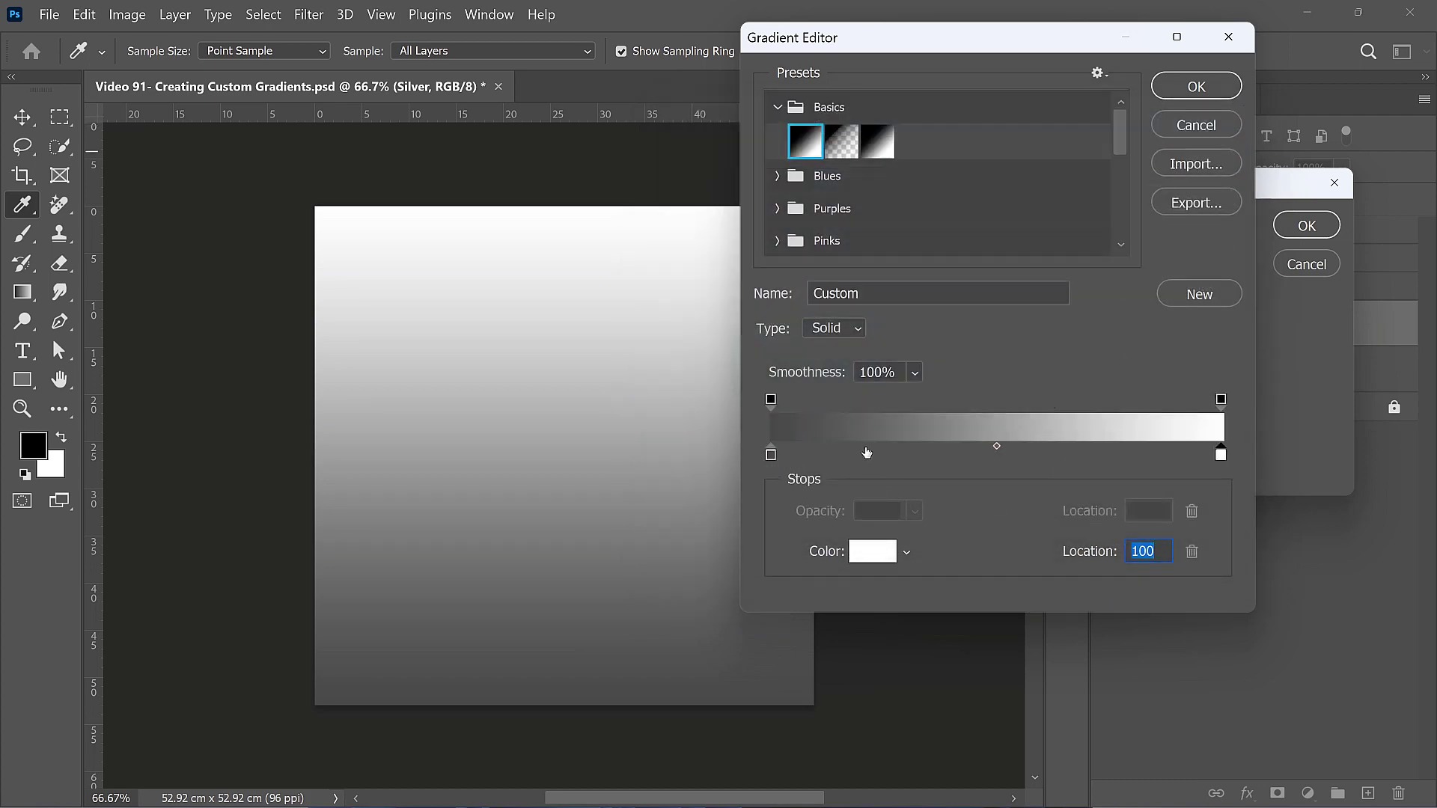
# - Add a color stop at location 53 and give it the copied dark gray, 484848
pyautogui.click(1010, 454)
pyautogui.doubleClick(1010, 455)
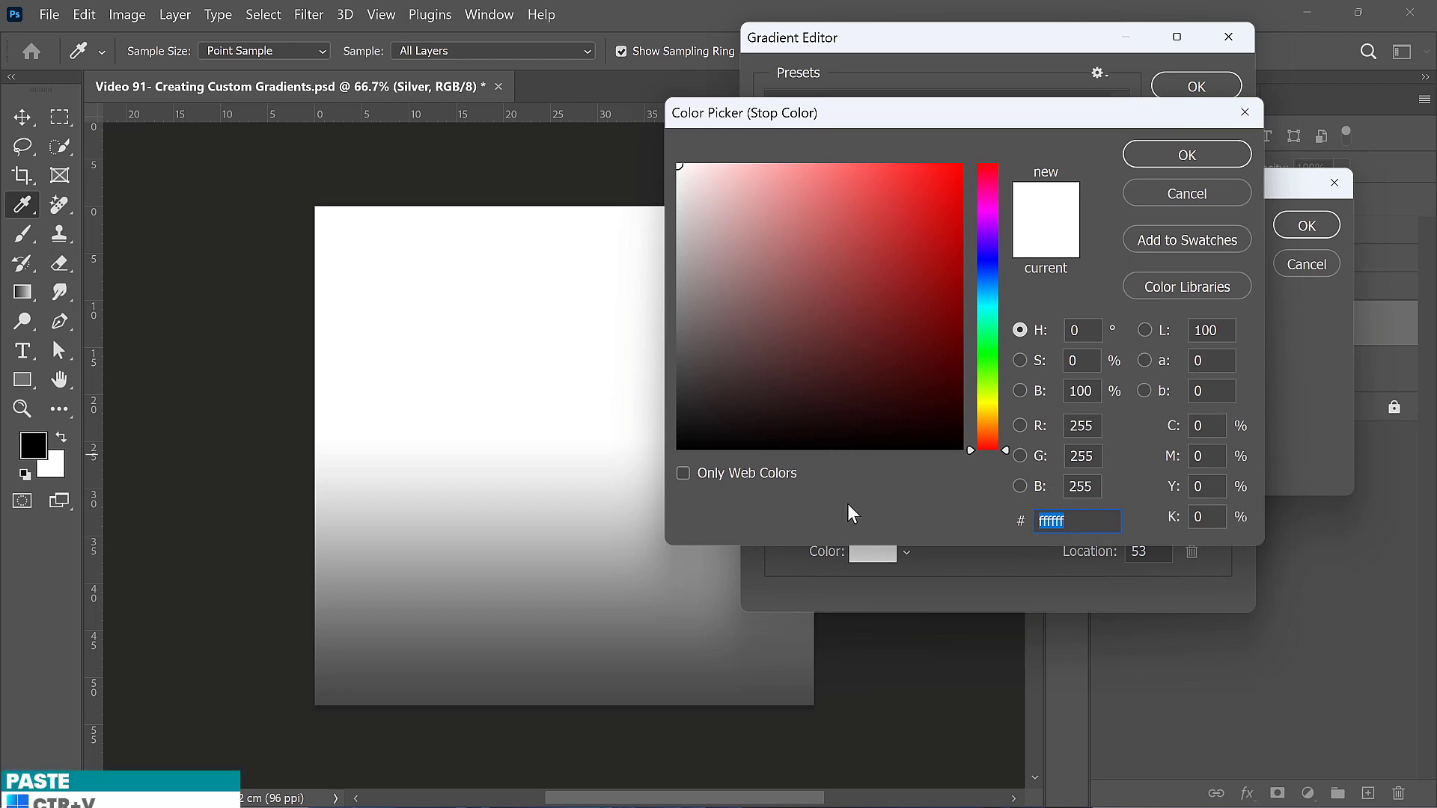
pyautogui.hotkey('ctrl', 'v')
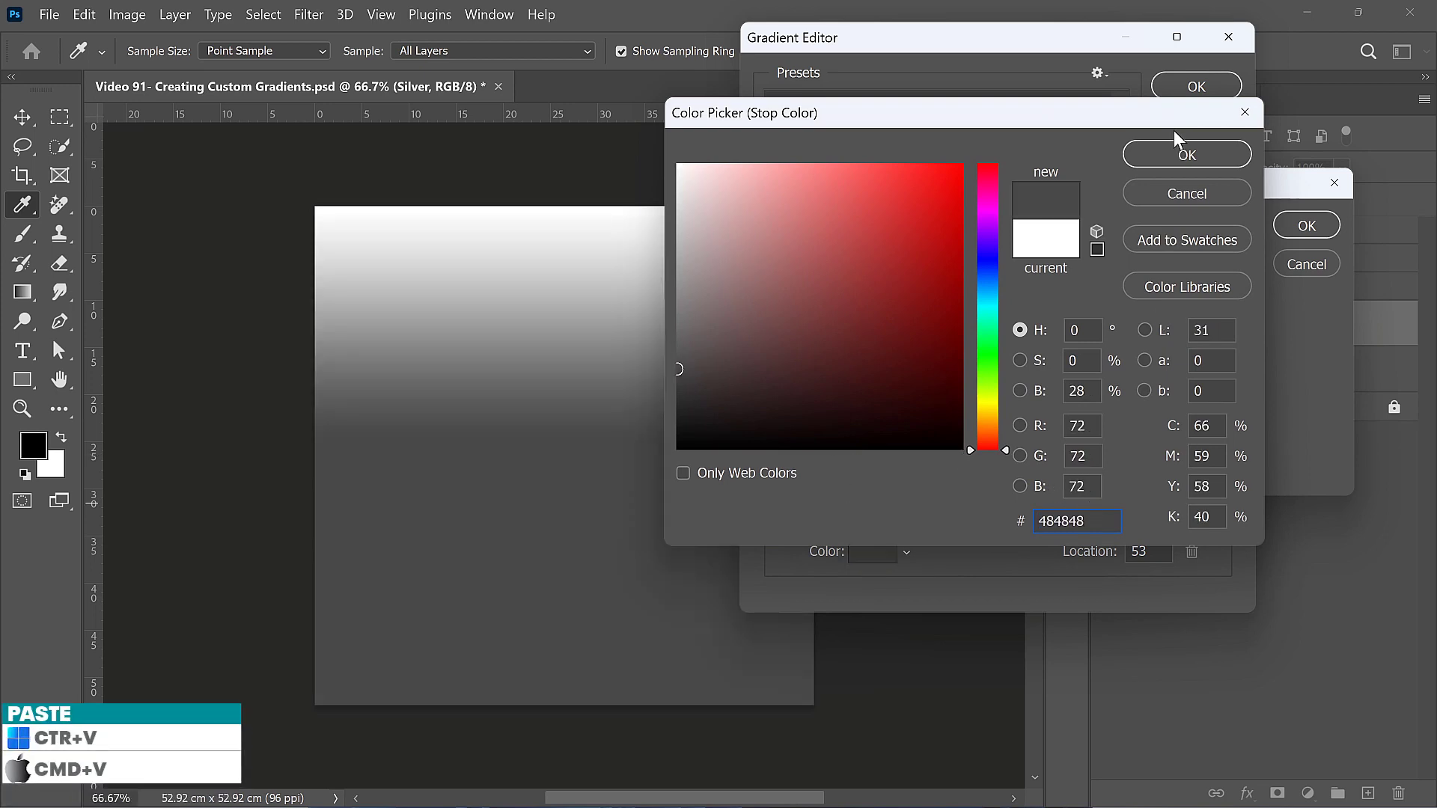
pyautogui.click(1187, 154)
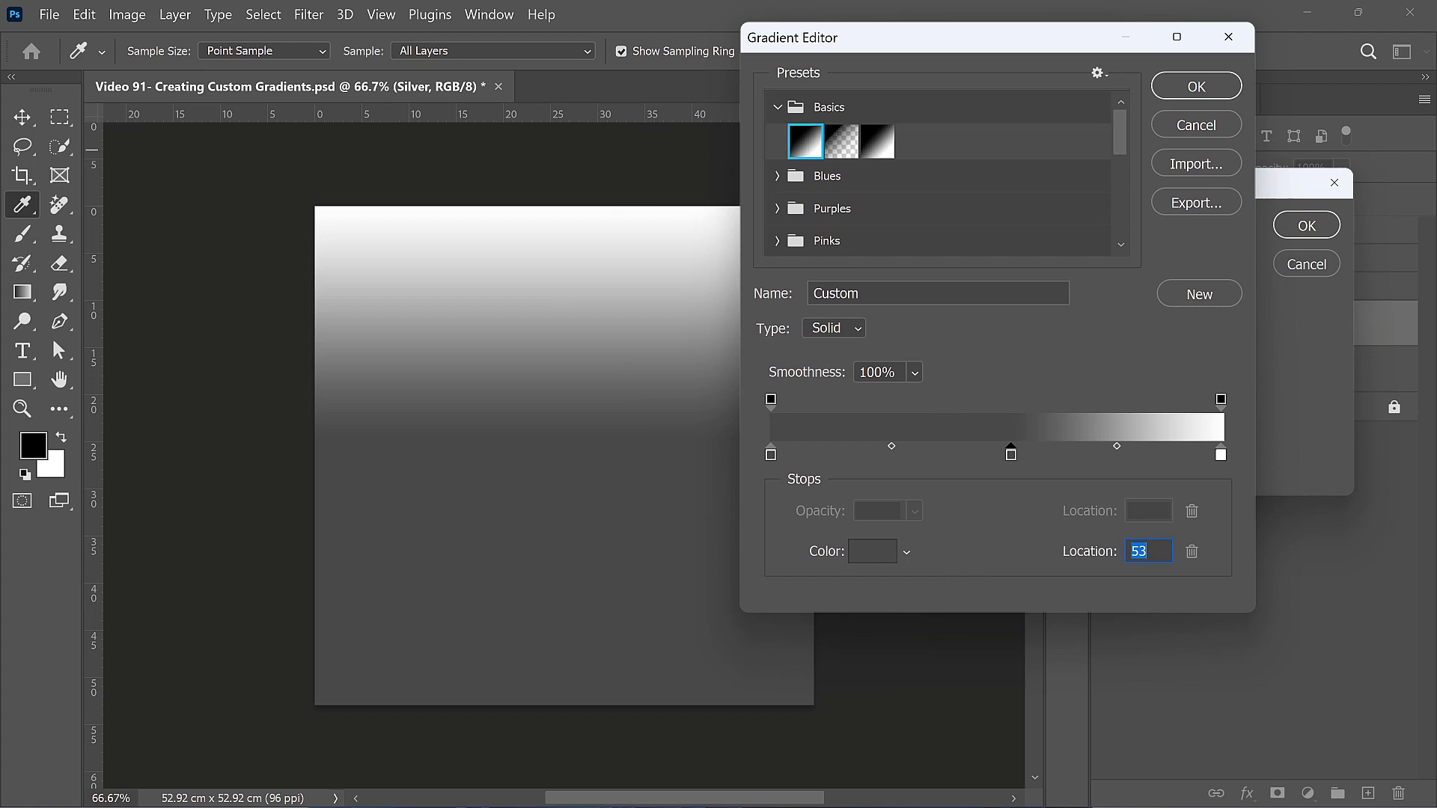
# - Add a white color stop, ffffff, at location 23 and shift the midpoint between it and the middle dark stop to 49
pyautogui.click(875, 451)
pyautogui.doubleClick(875, 455)
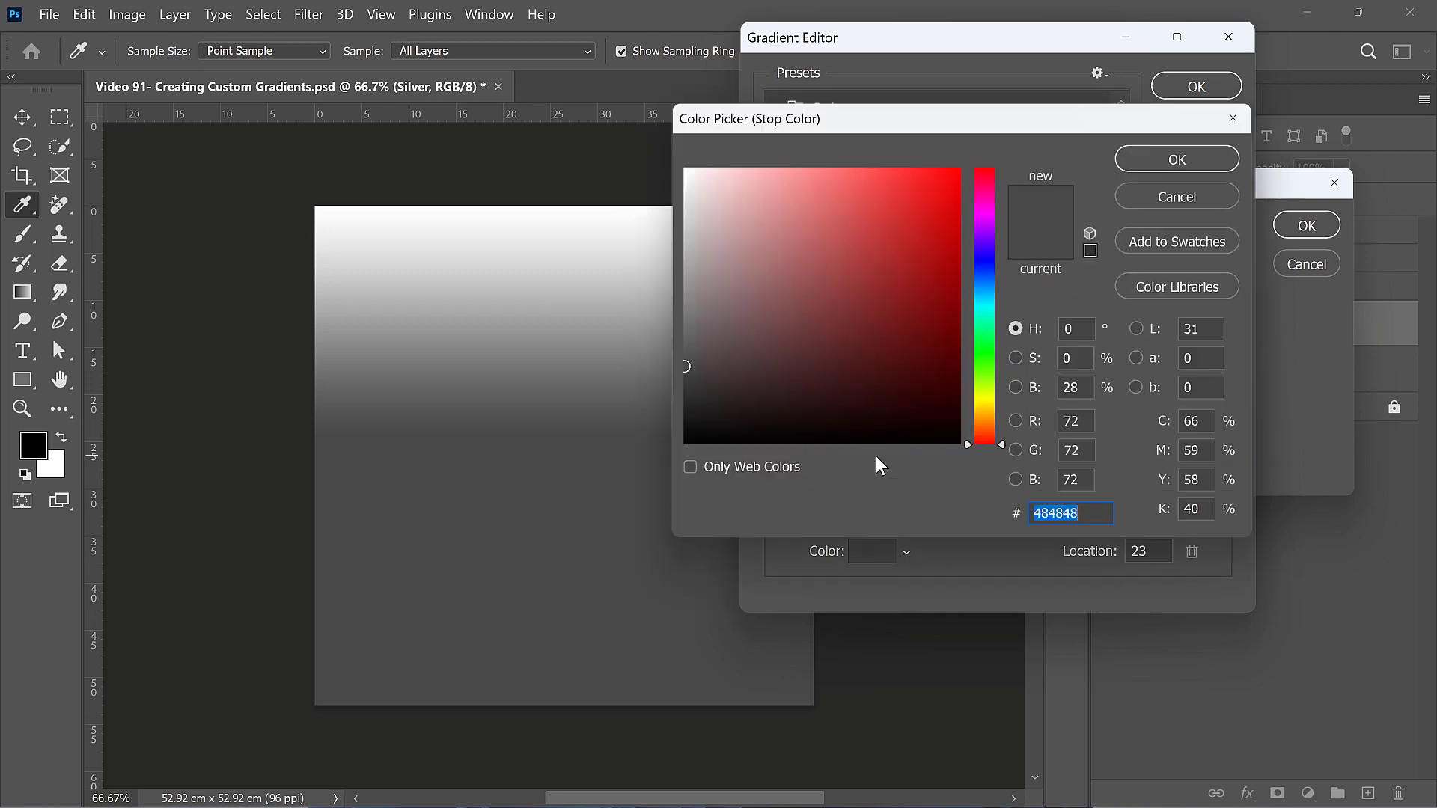
pyautogui.moveTo(741, 202); pyautogui.dragTo(396, 90)
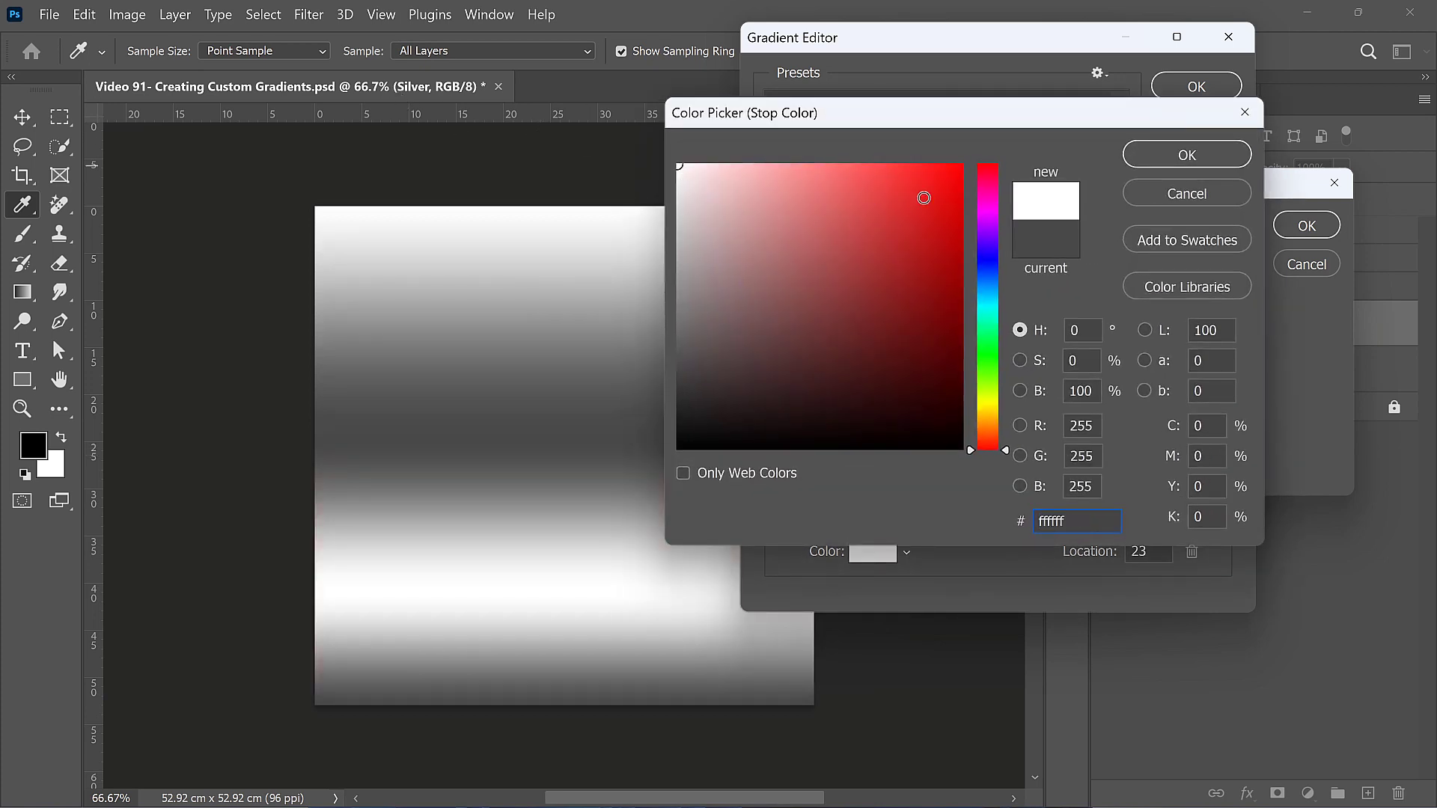
pyautogui.click(1198, 158)
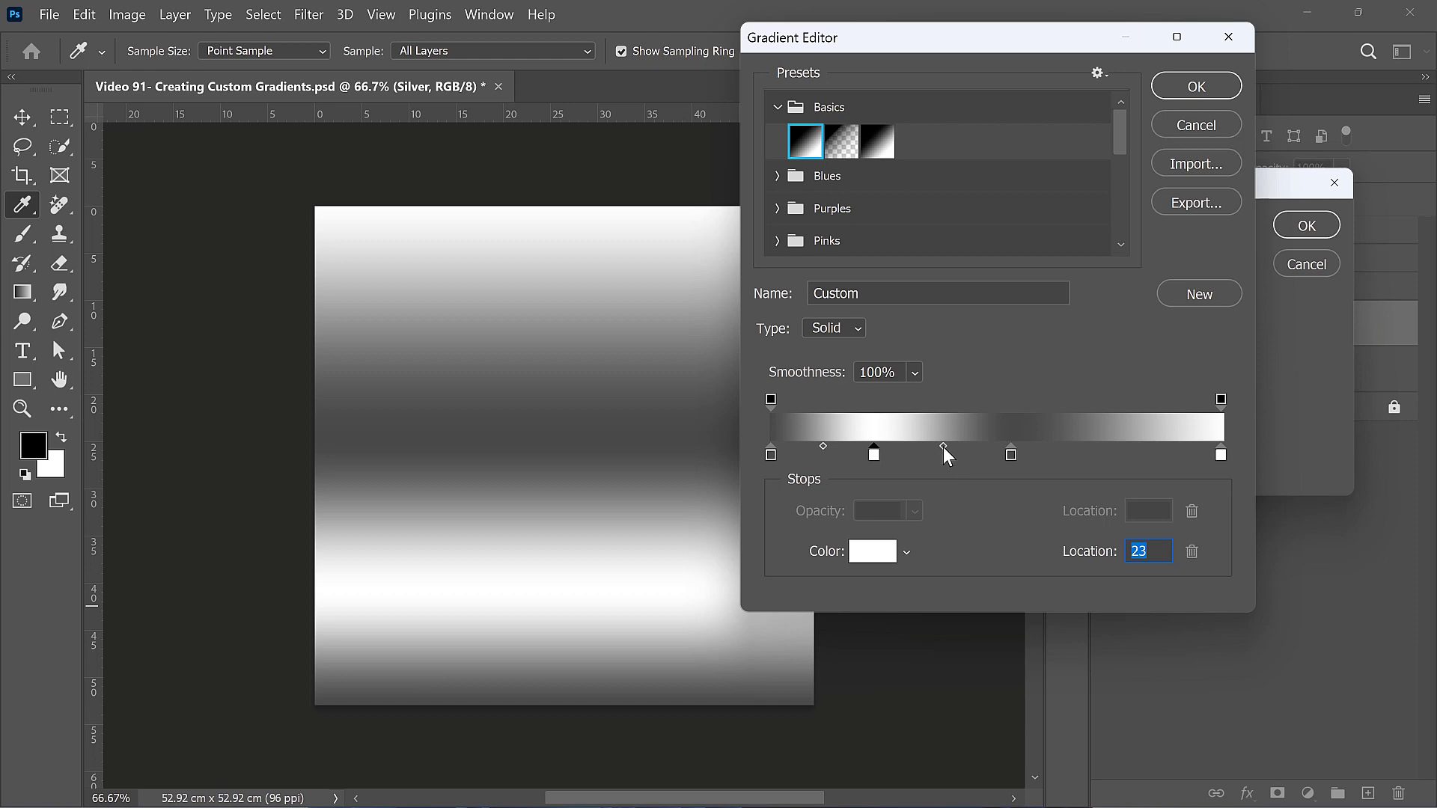
pyautogui.moveTo(943, 447)
pyautogui.mouseDown()
pyautogui.moveTo(912, 446)
pyautogui.moveTo(970, 446)
pyautogui.moveTo(942, 447)
pyautogui.mouseUp()
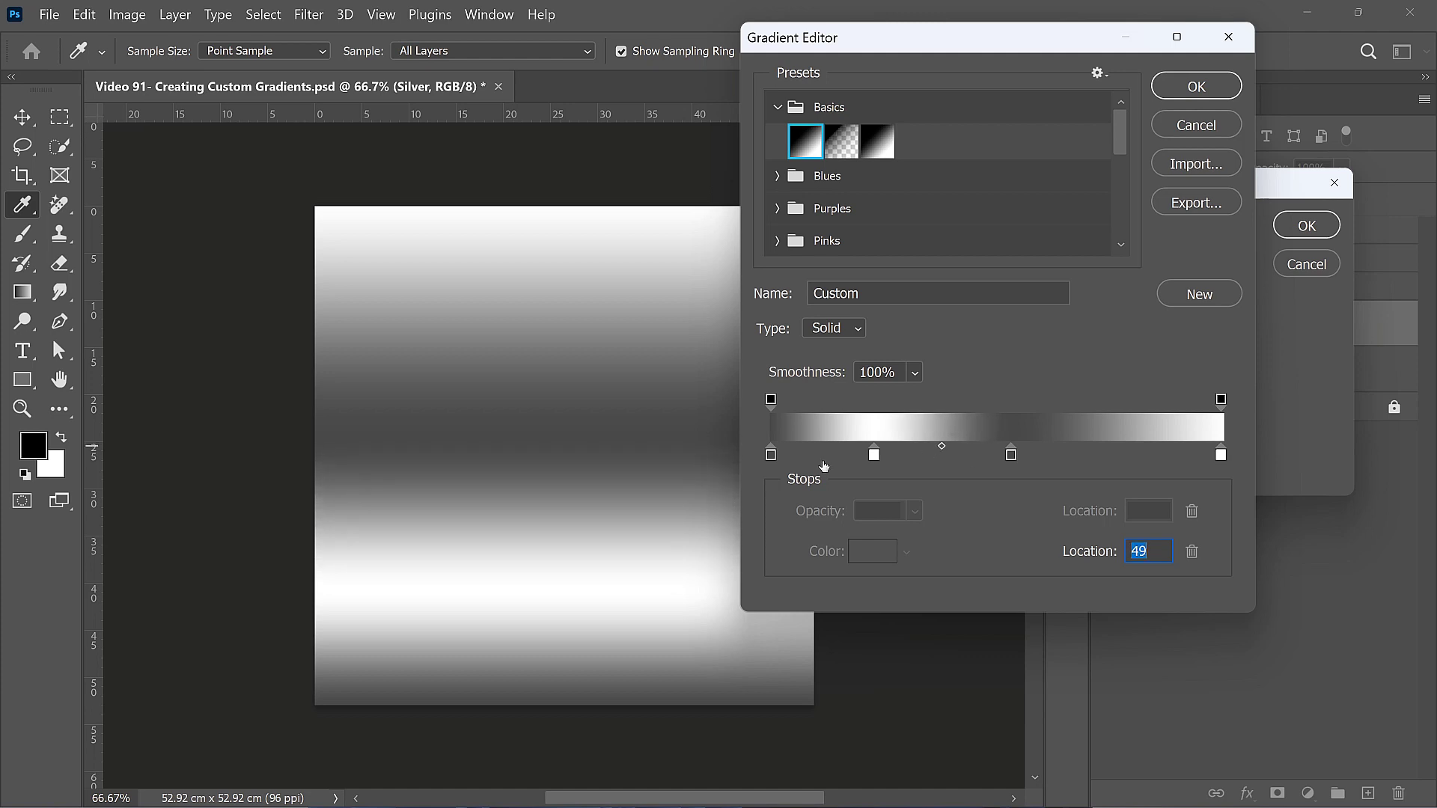
# - Add a color stop at location 79 and set its color to dark gray, 484848
pyautogui.click(1130, 452)
pyautogui.doubleClick(1129, 452)
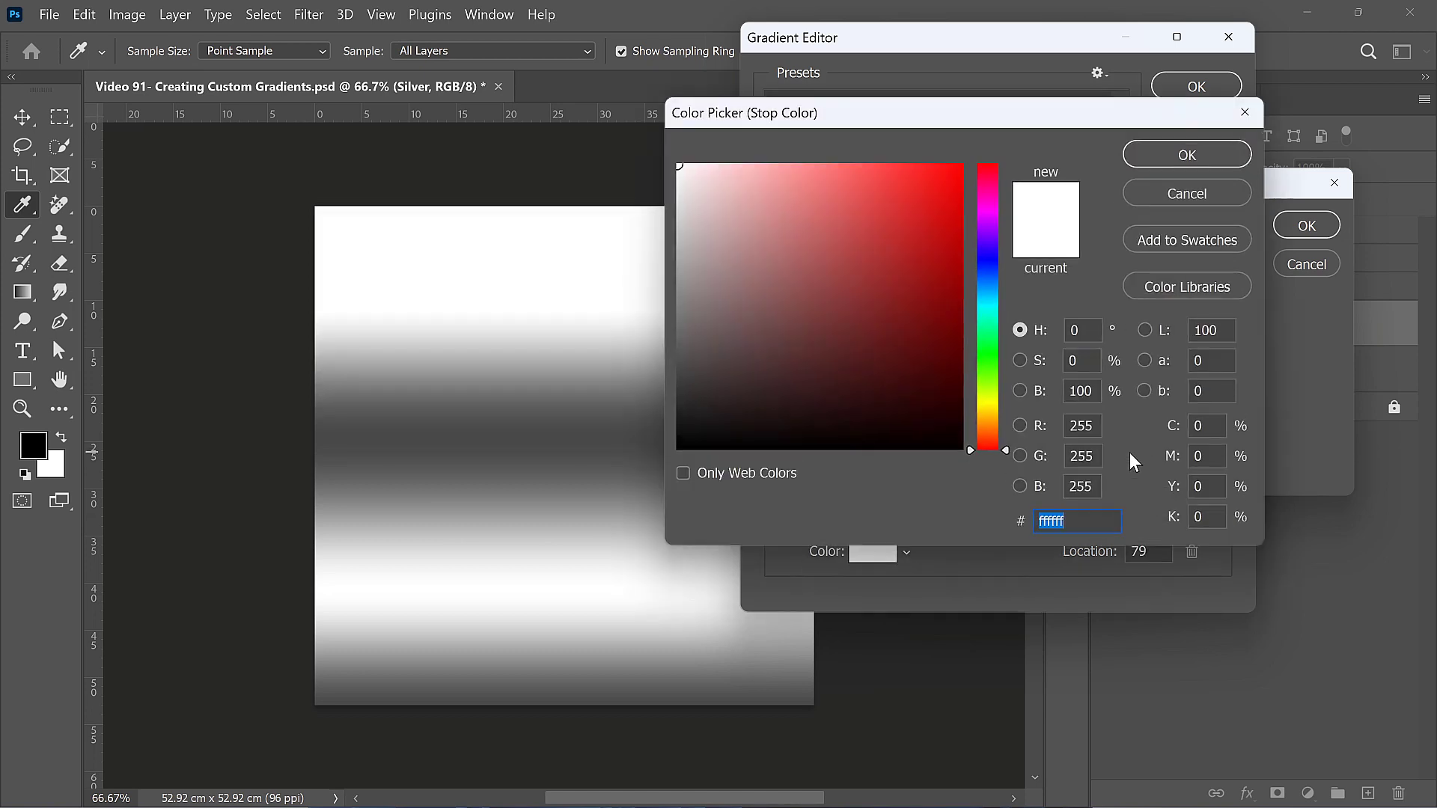
pyautogui.click(660, 478)
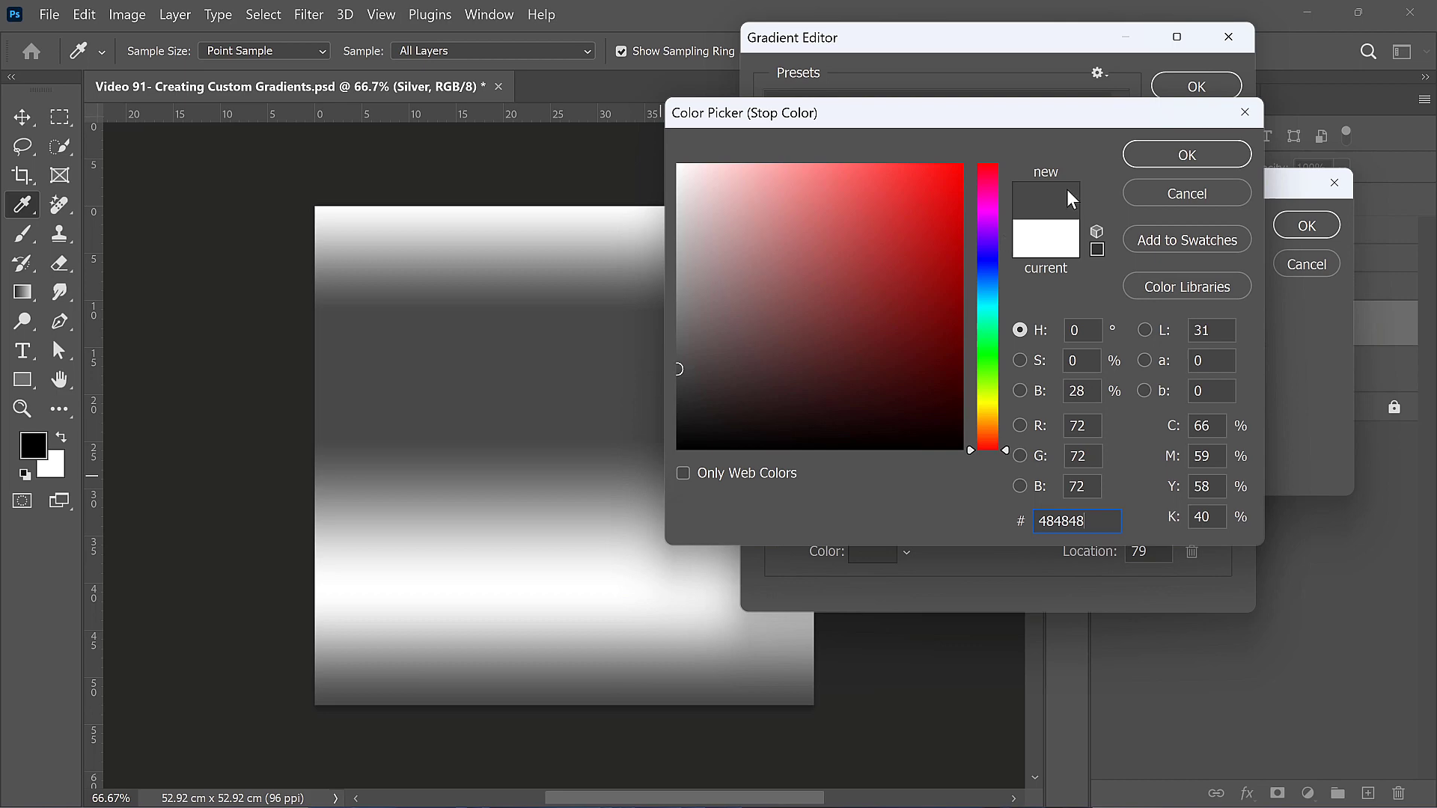
pyautogui.click(1218, 155)
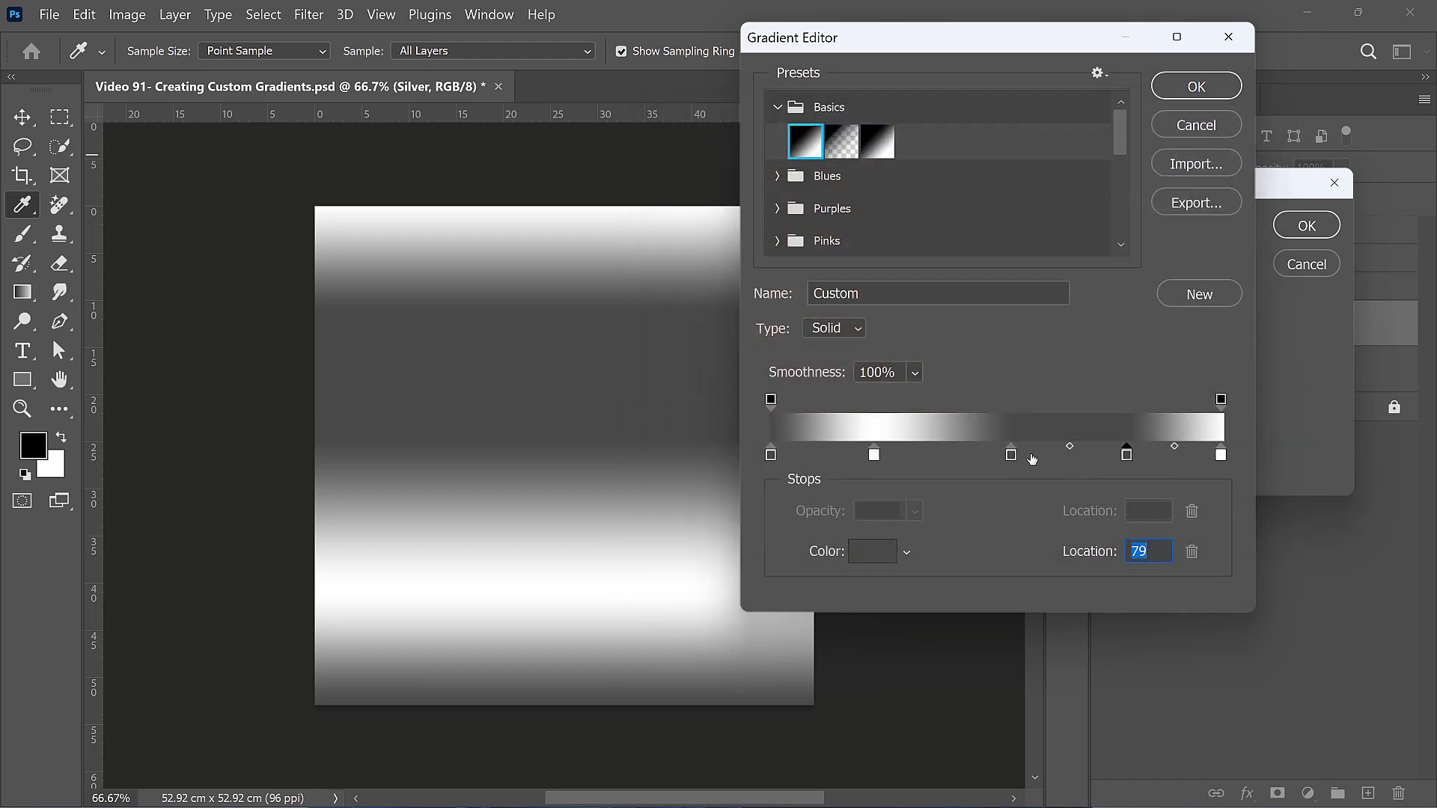
# - Move the middle dark stop slightly toward the gradient's start, and recolor the stop at location 79 to light gray, e8e8e8
pyautogui.moveTo(1010, 452)
pyautogui.mouseDown()
pyautogui.moveTo(990, 450)
pyautogui.moveTo(1005, 452)
pyautogui.mouseUp()
pyautogui.doubleClick(1125, 457)
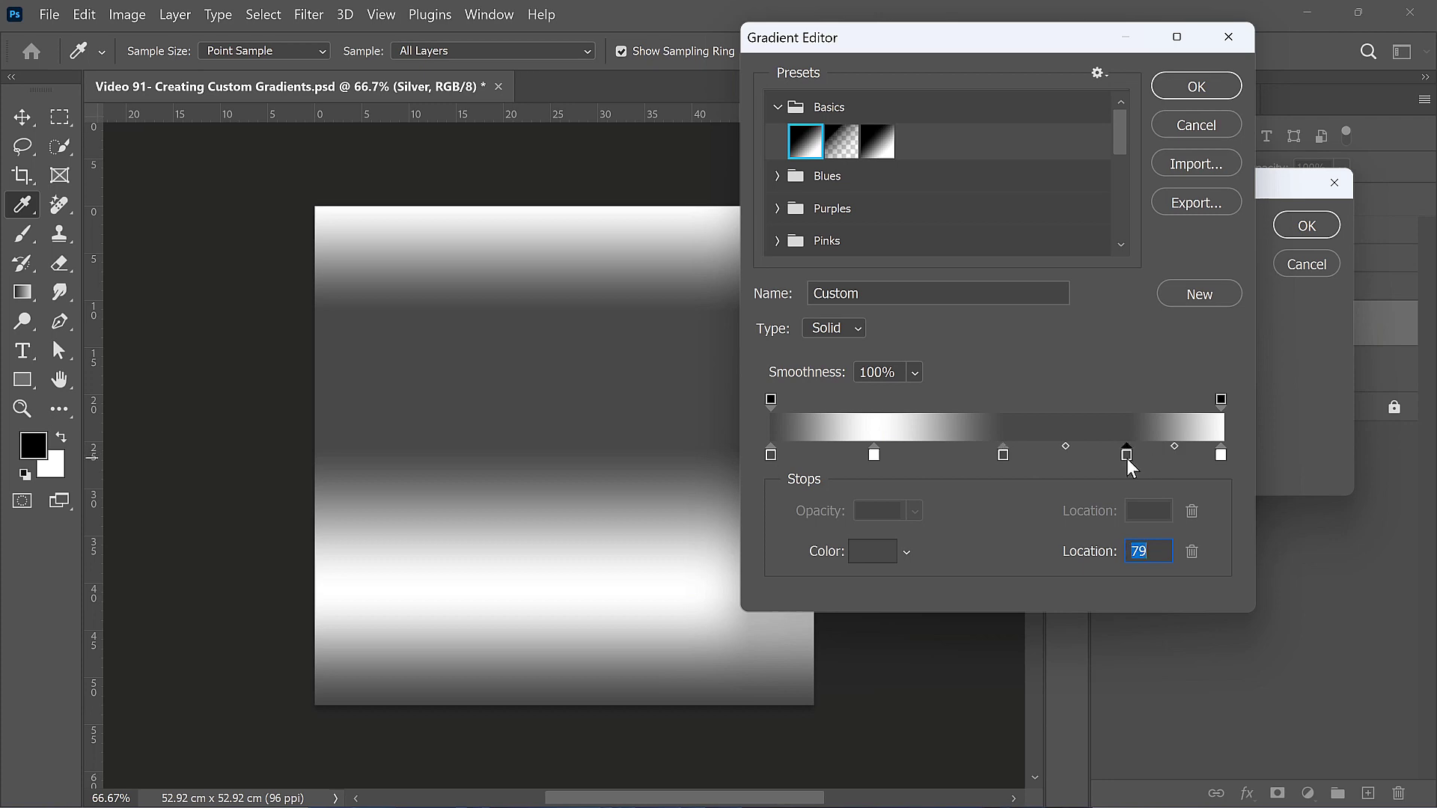
pyautogui.moveTo(685, 201)
pyautogui.mouseDown()
pyautogui.moveTo(635, 156)
pyautogui.moveTo(622, 189)
pyautogui.mouseUp()
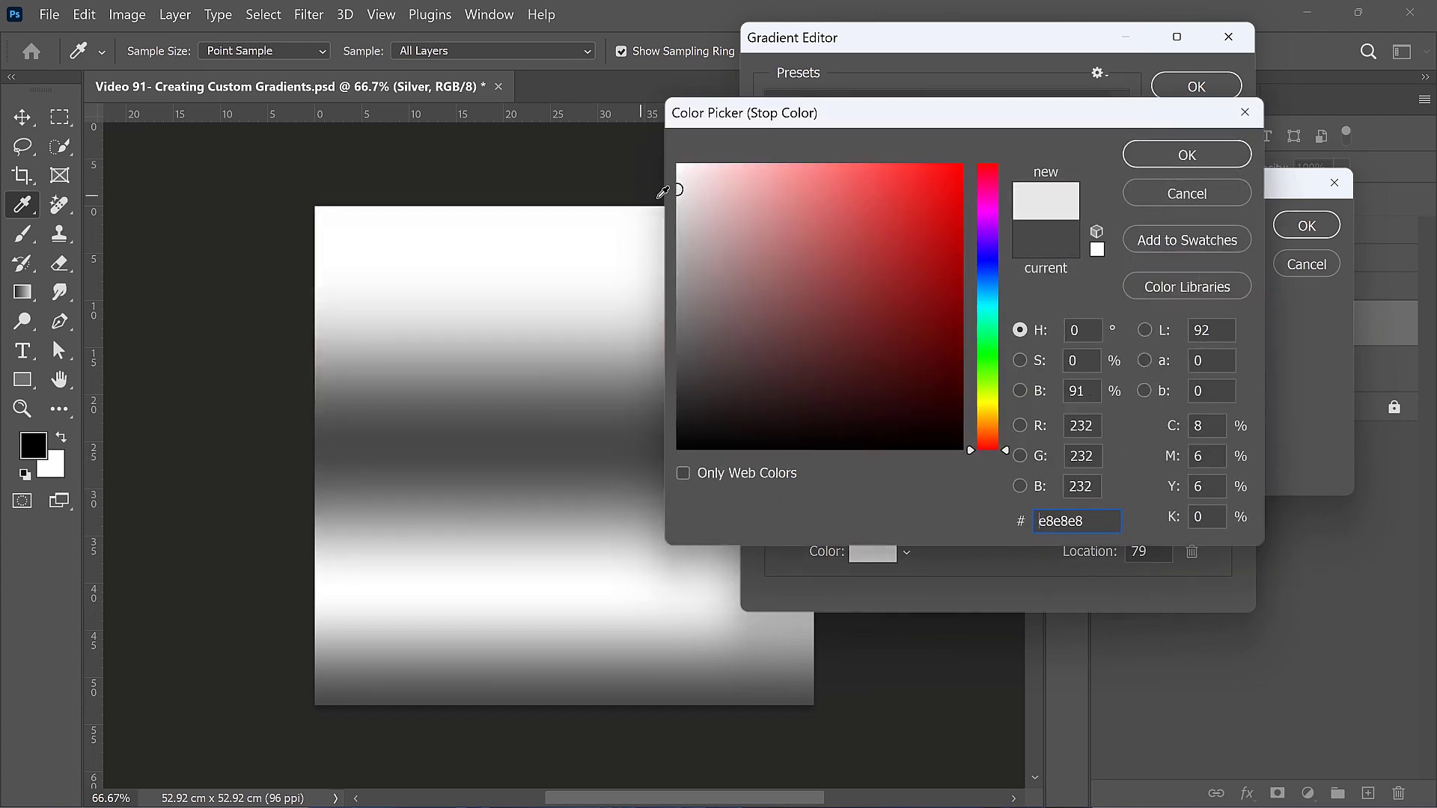
pyautogui.click(1171, 155)
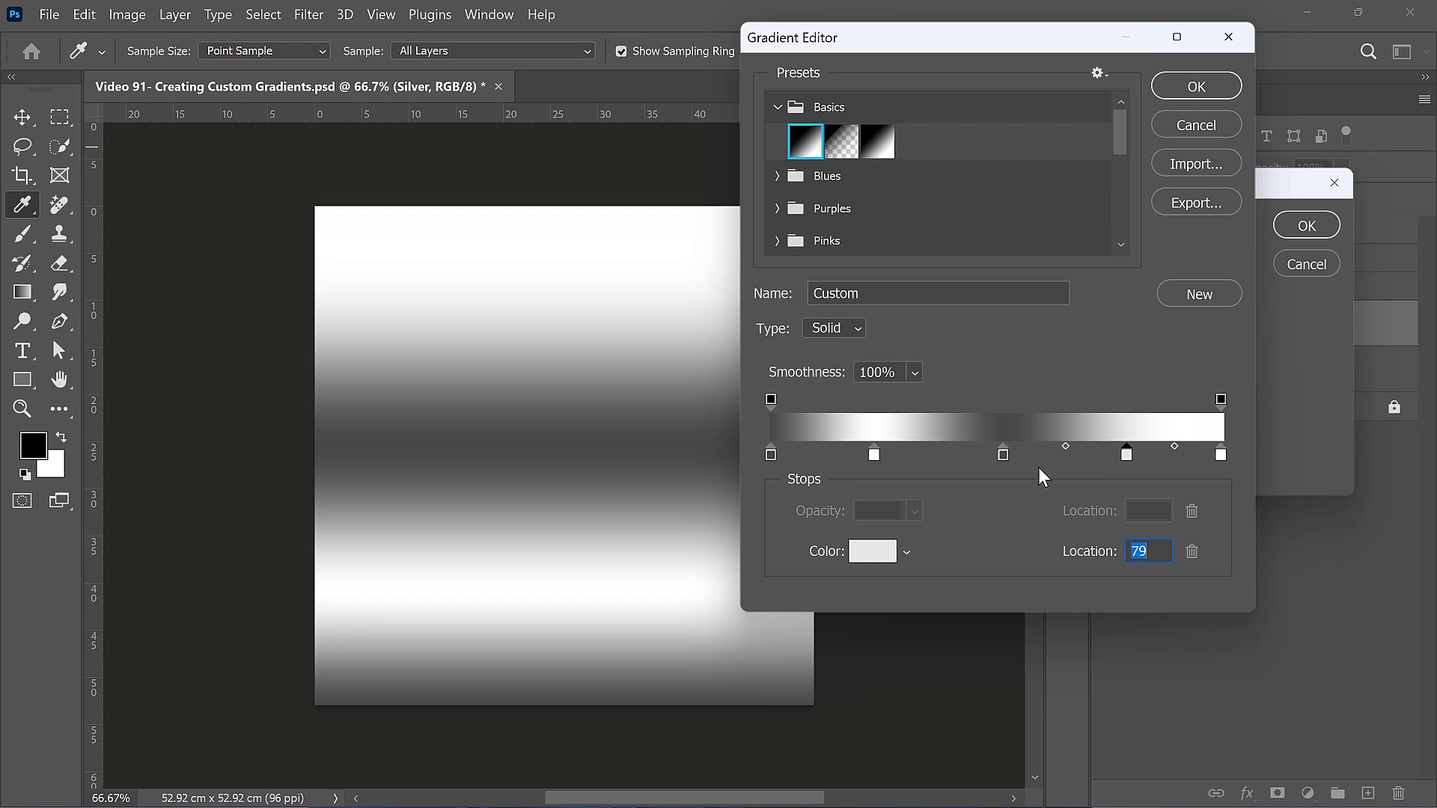
# - Name the gradient Silver and save it as a new preset
pyautogui.press('Tab')
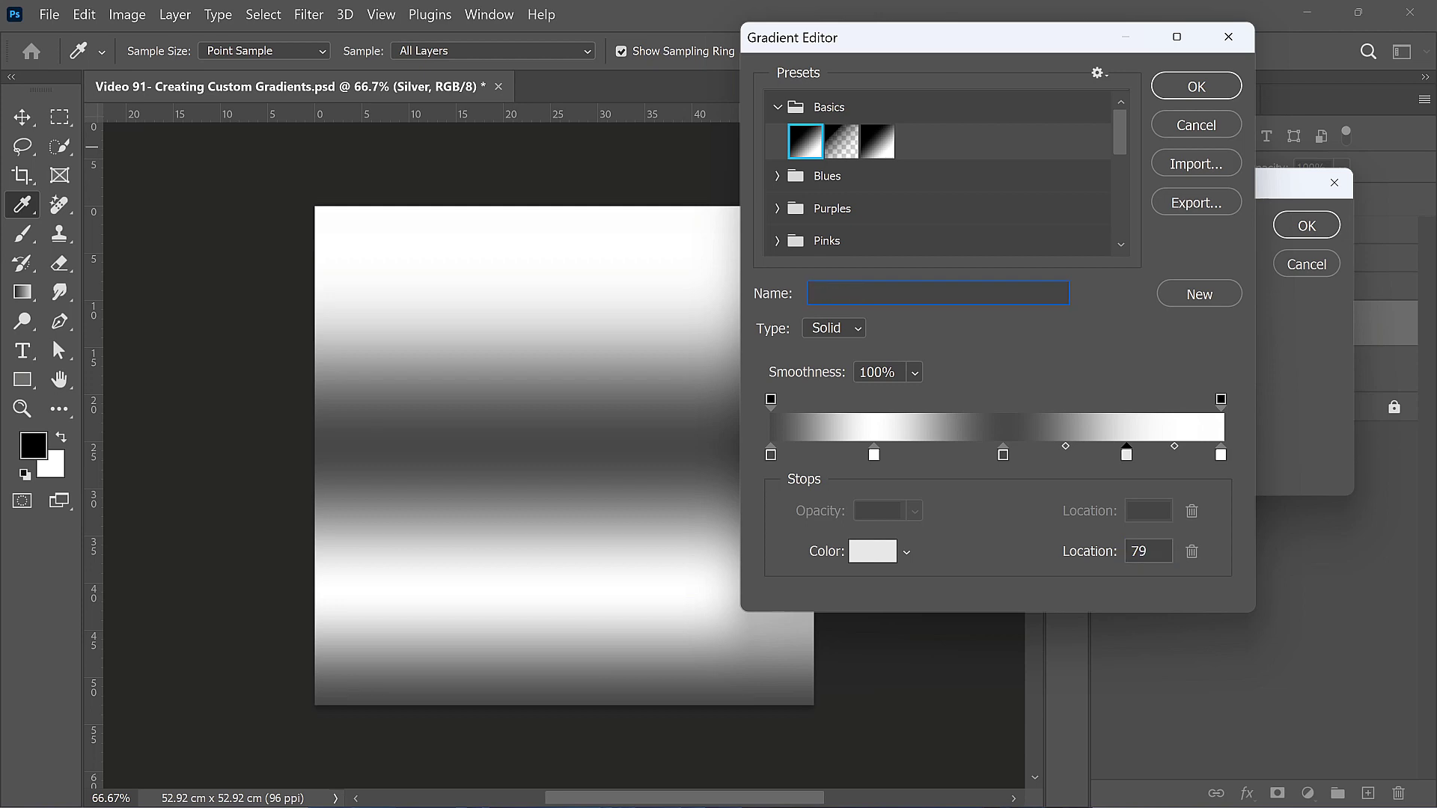
pyautogui.write('Silver')
pyautogui.click(1191, 298)
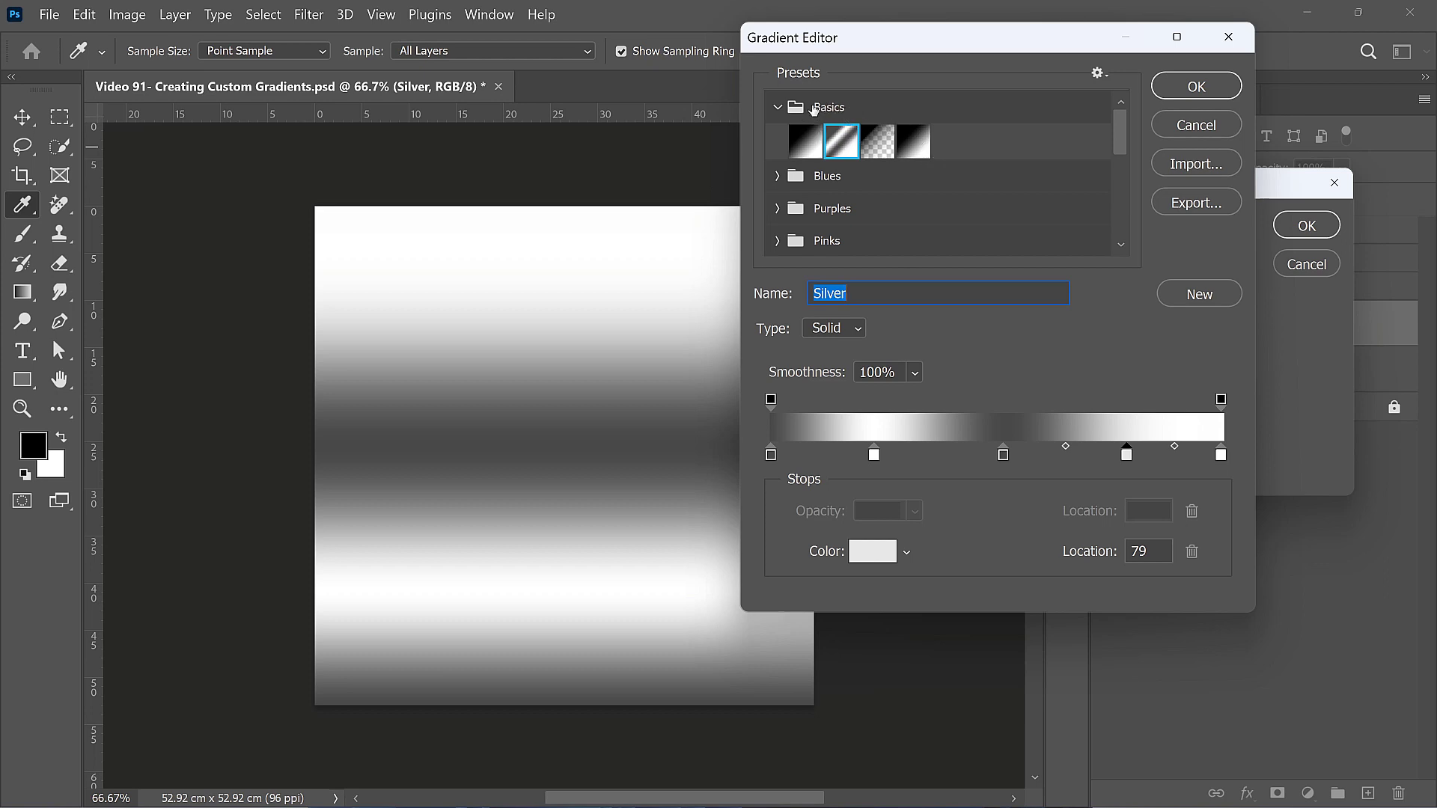
# - Delete the Silver gradient preset from the Basics group
pyautogui.rightClick(840, 146)
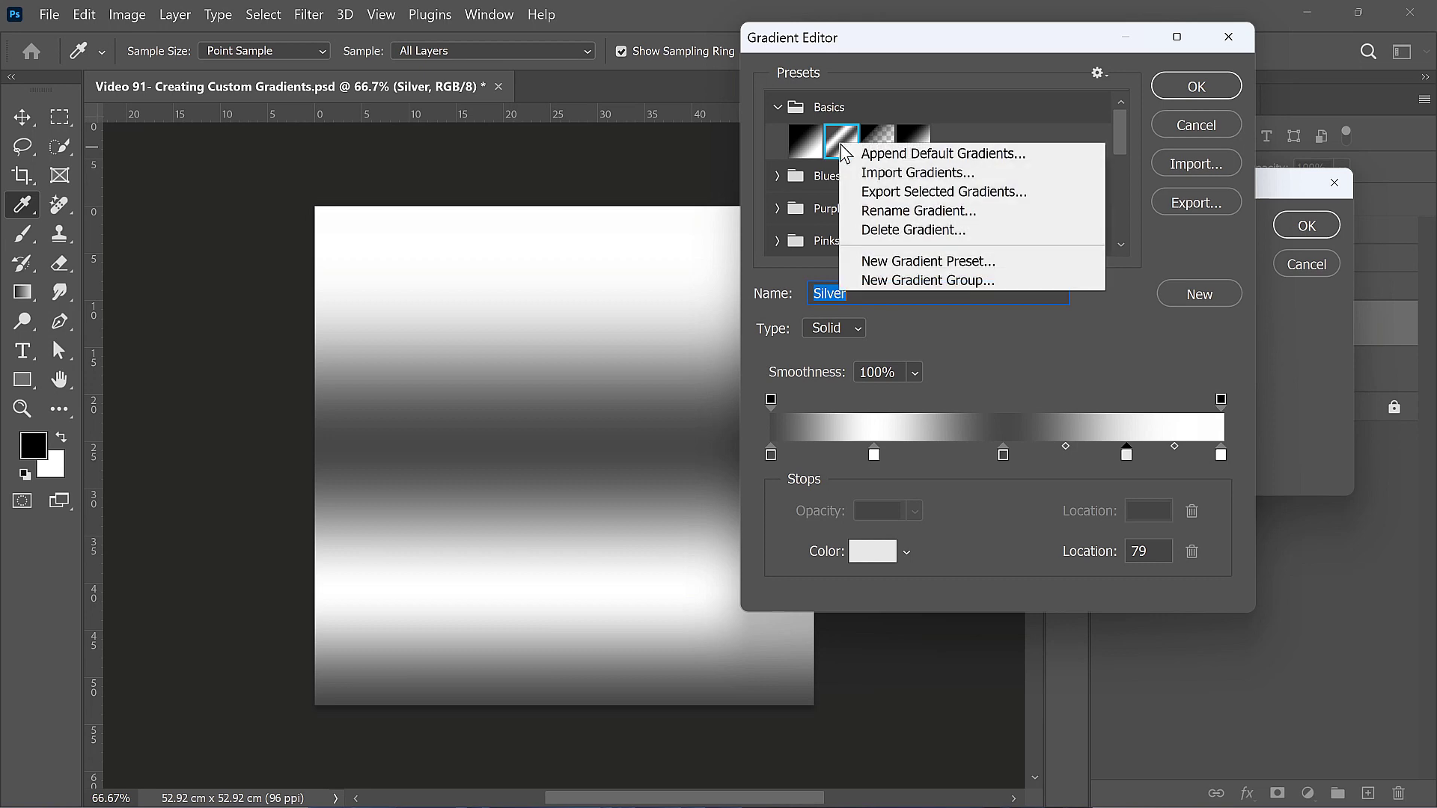
pyautogui.click(896, 229)
pyautogui.click(681, 328)
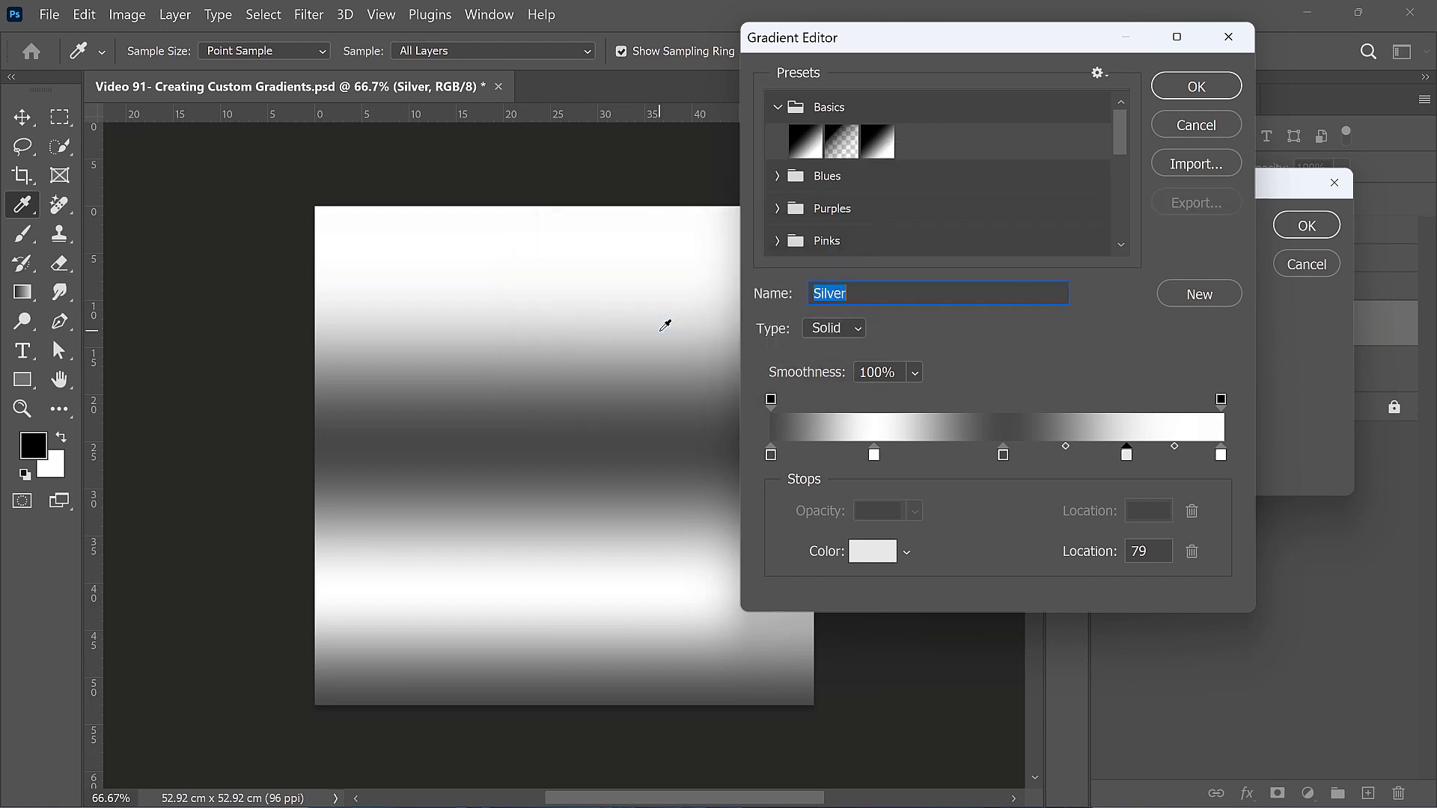
# - Collapse the Basics presets and save Silver as a new preset outside the existing groups, after the Gradient group
pyautogui.click(777, 107)
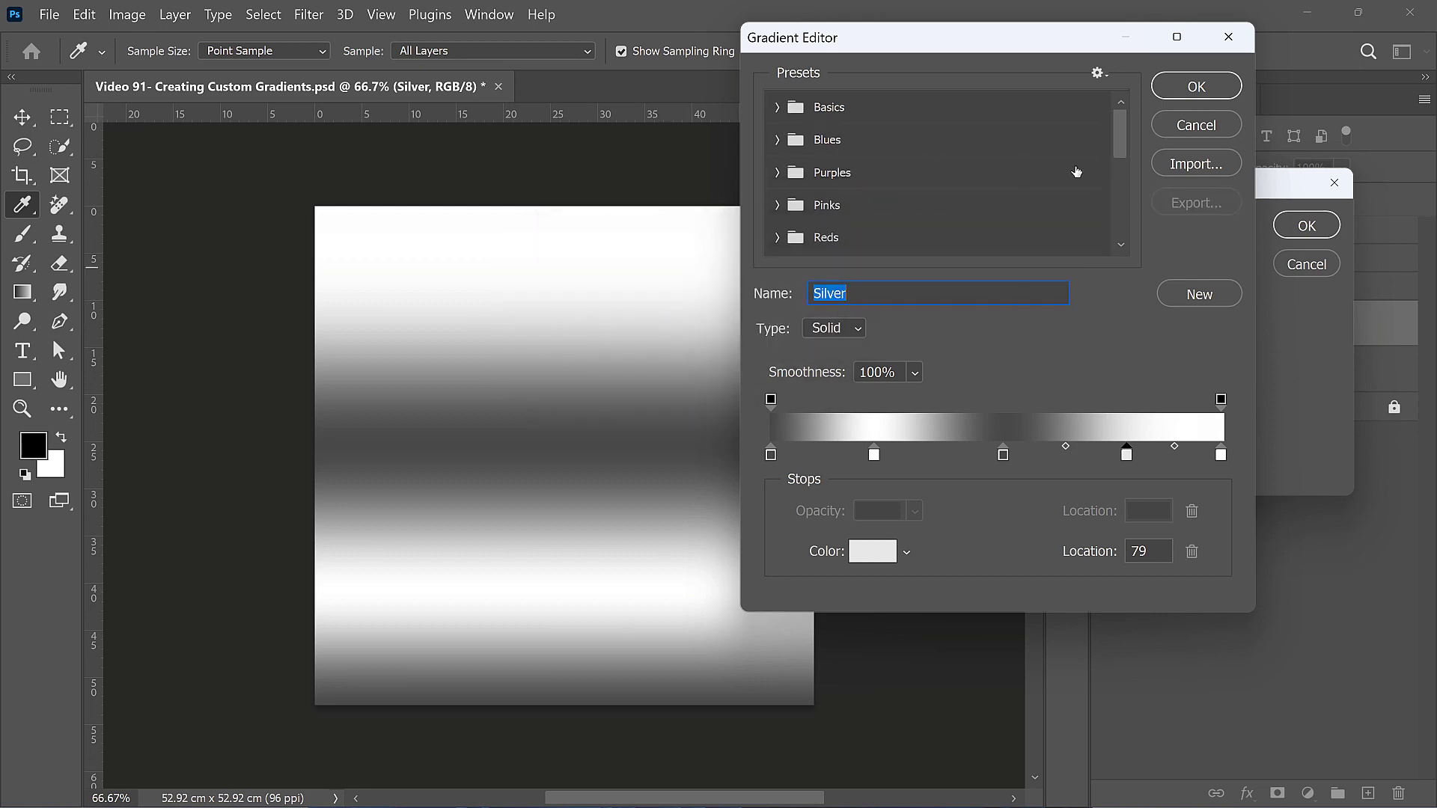
pyautogui.moveTo(1123, 142); pyautogui.dragTo(1123, 258)
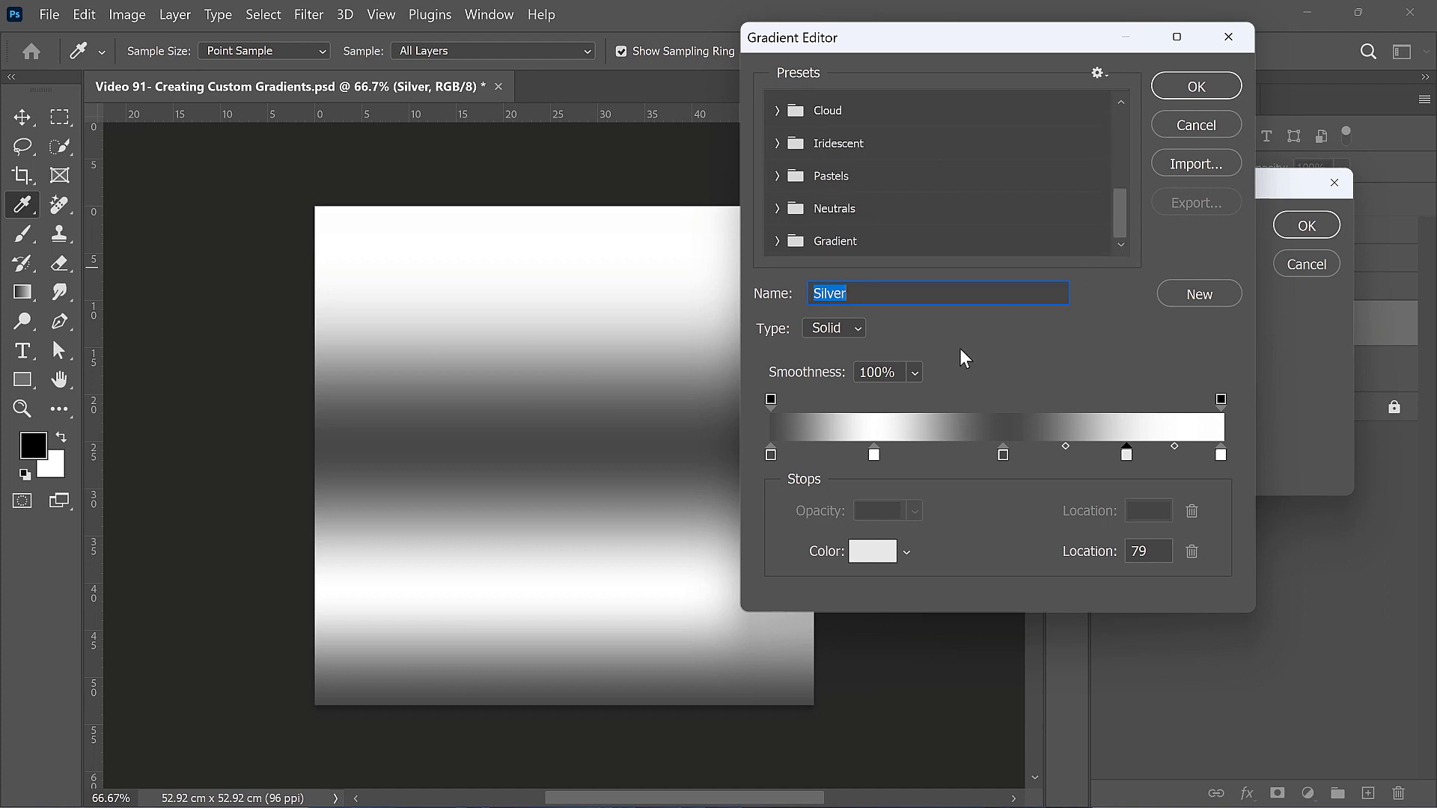
pyautogui.click(1194, 296)
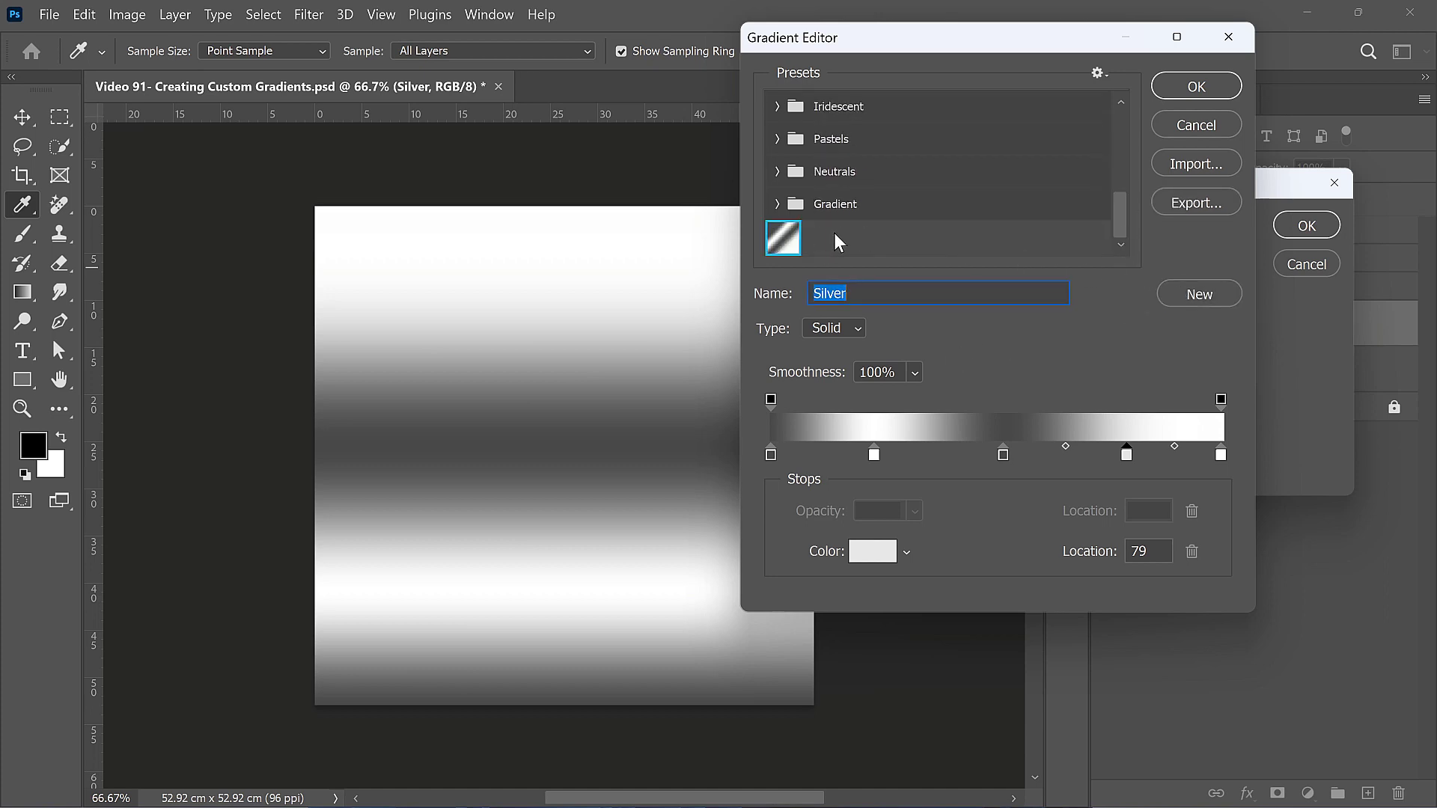
# - Place the Silver preset in a new gradient group named Group 1 and collapse that group
pyautogui.rightClick(780, 241)
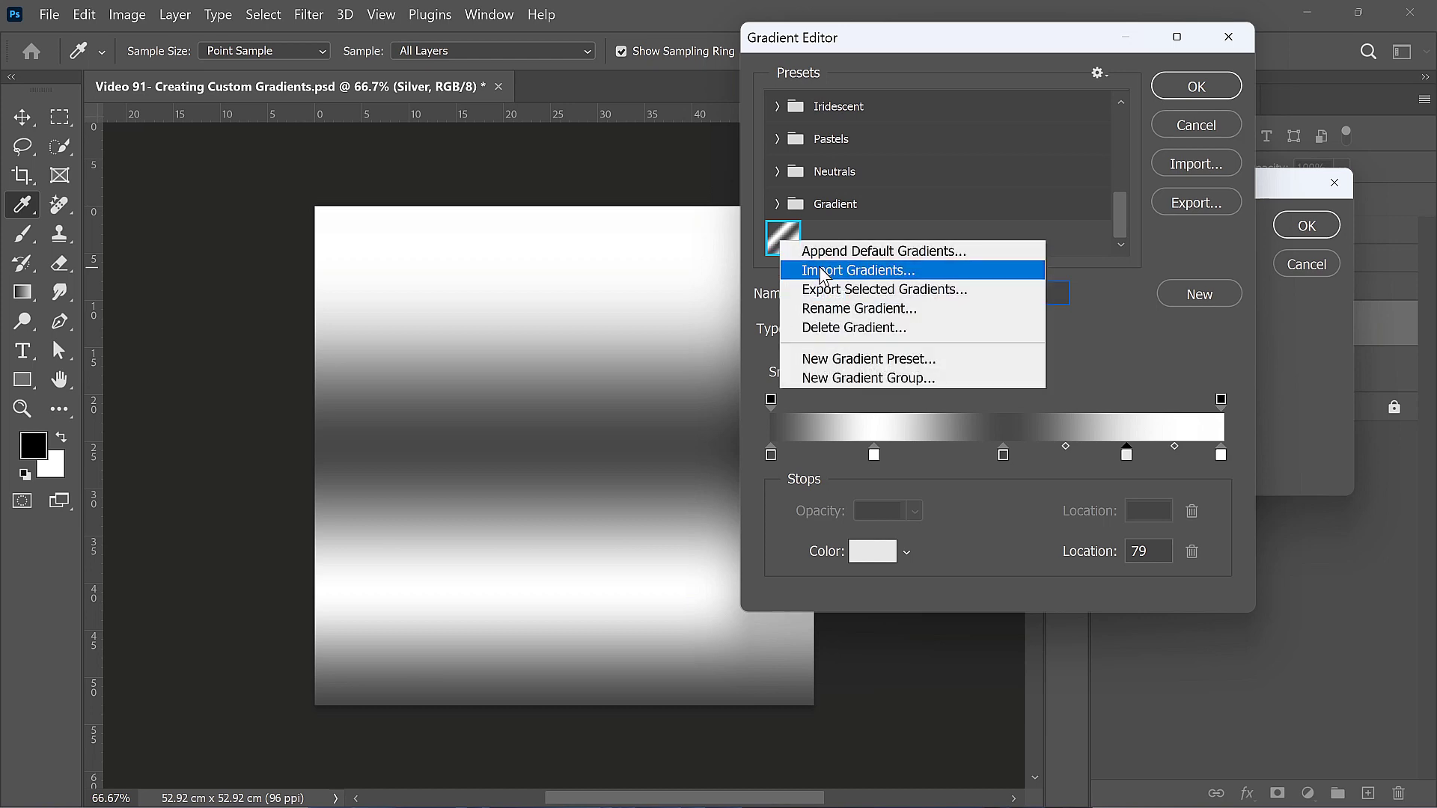
pyautogui.click(862, 376)
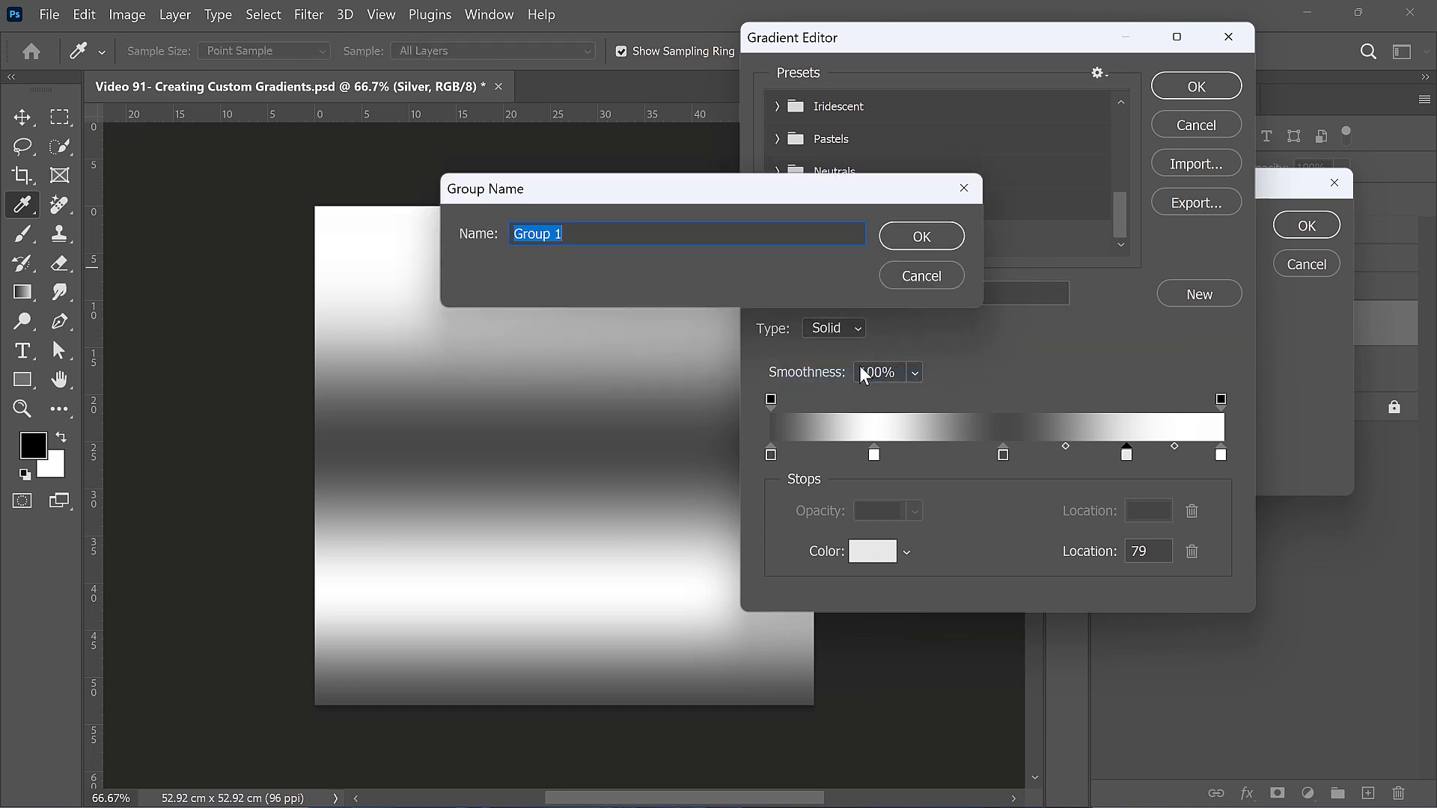
pyautogui.click(922, 237)
pyautogui.moveTo(788, 208); pyautogui.dragTo(842, 236)
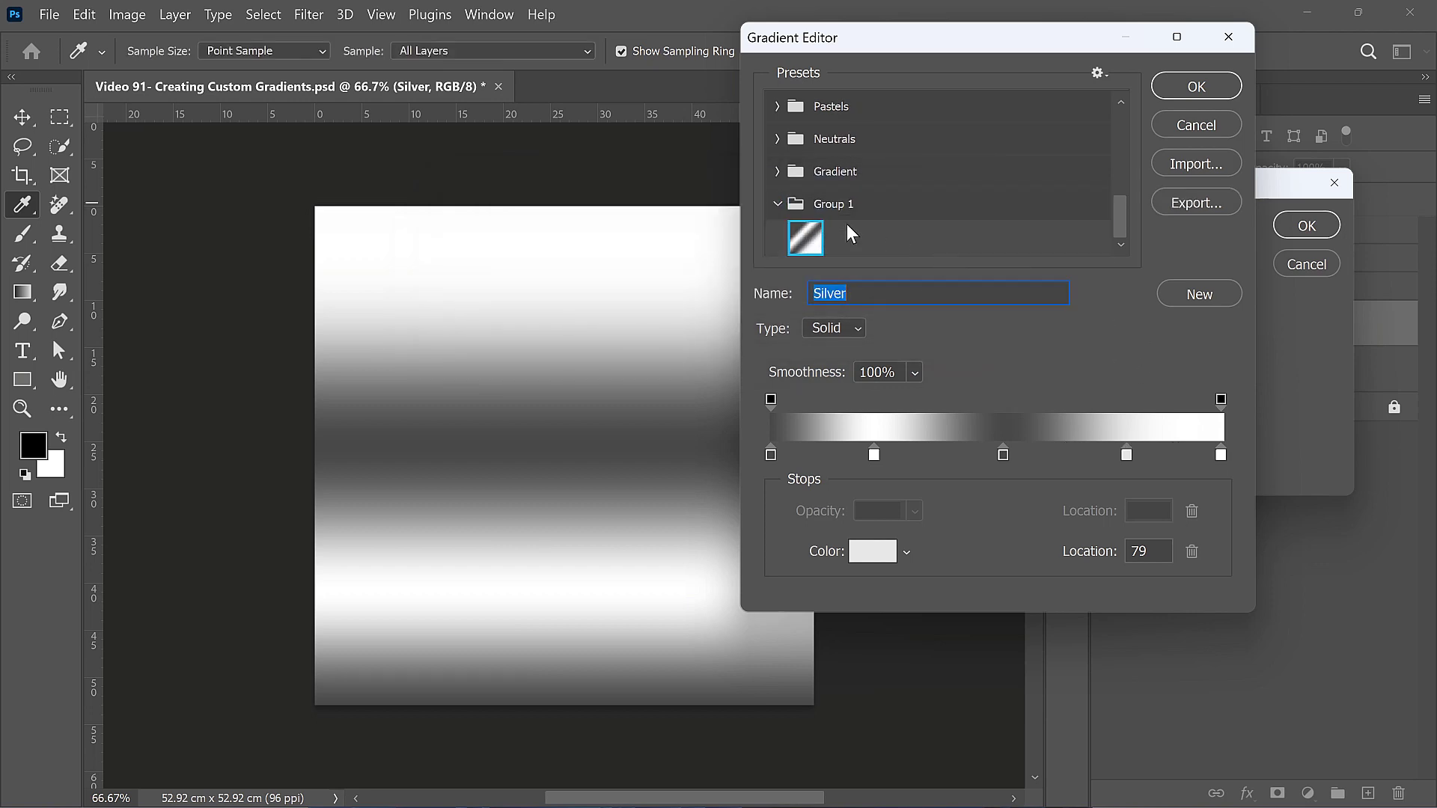
pyautogui.click(776, 204)
pyautogui.click(778, 240)
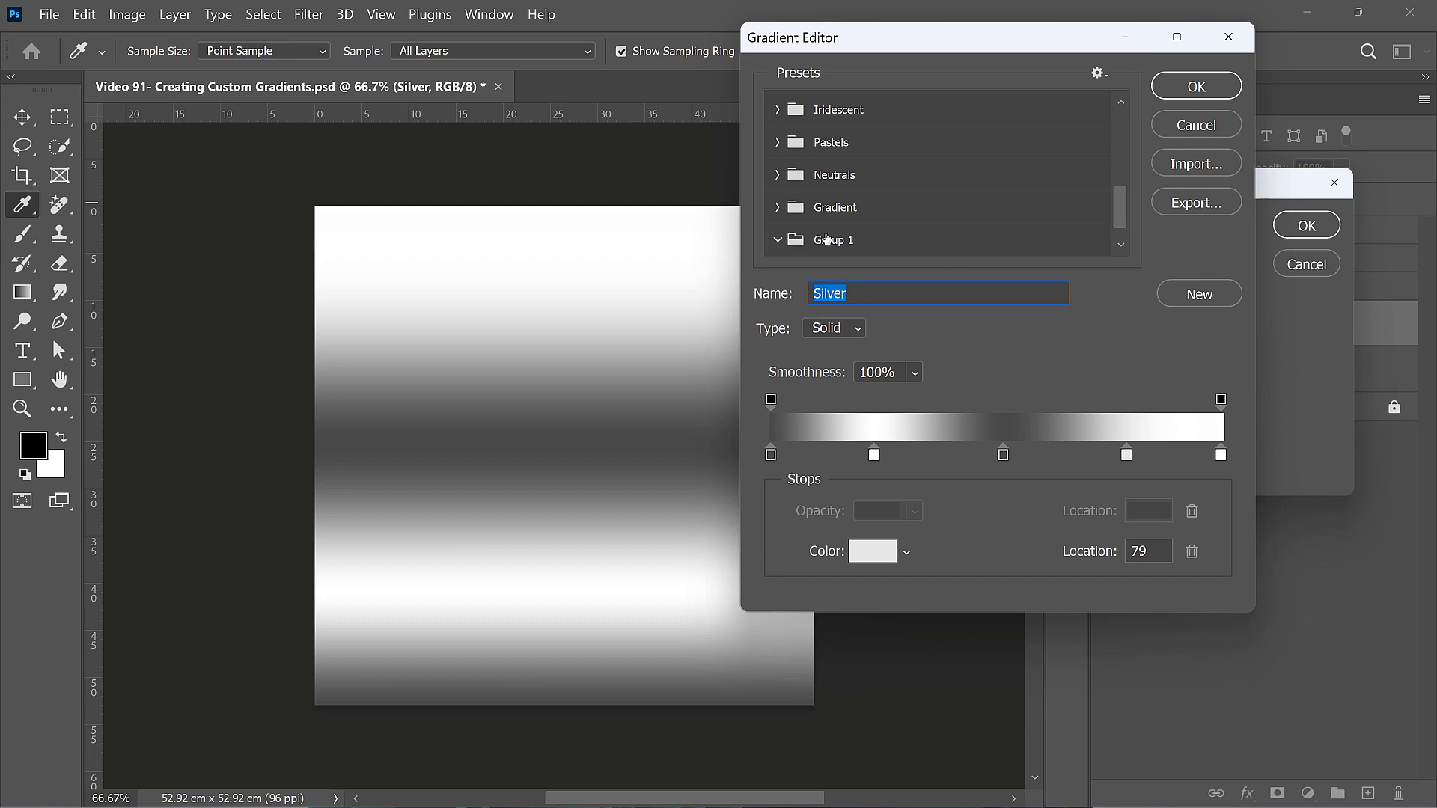
pyautogui.rightClick(833, 205)
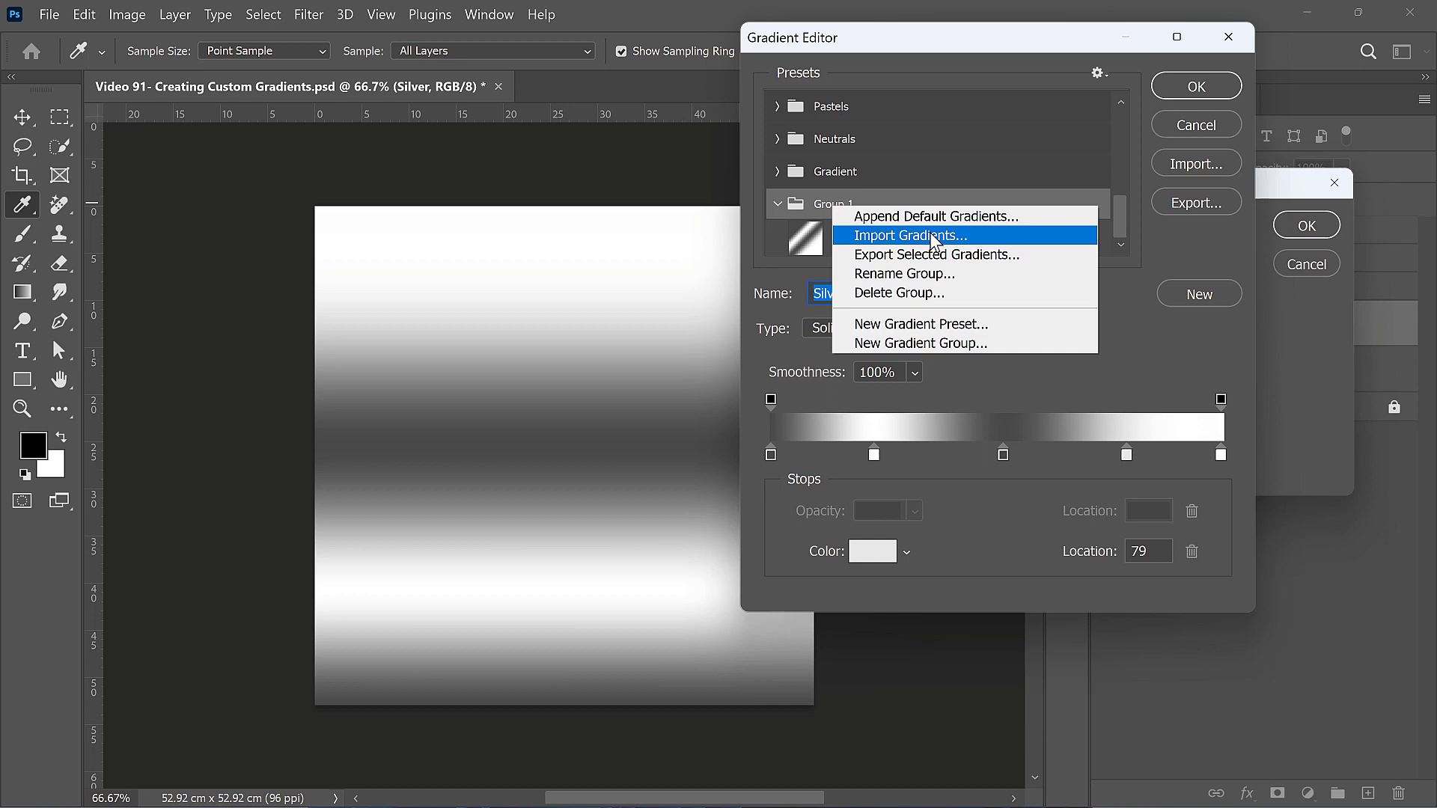
pyautogui.click(823, 203)
pyautogui.click(775, 203)
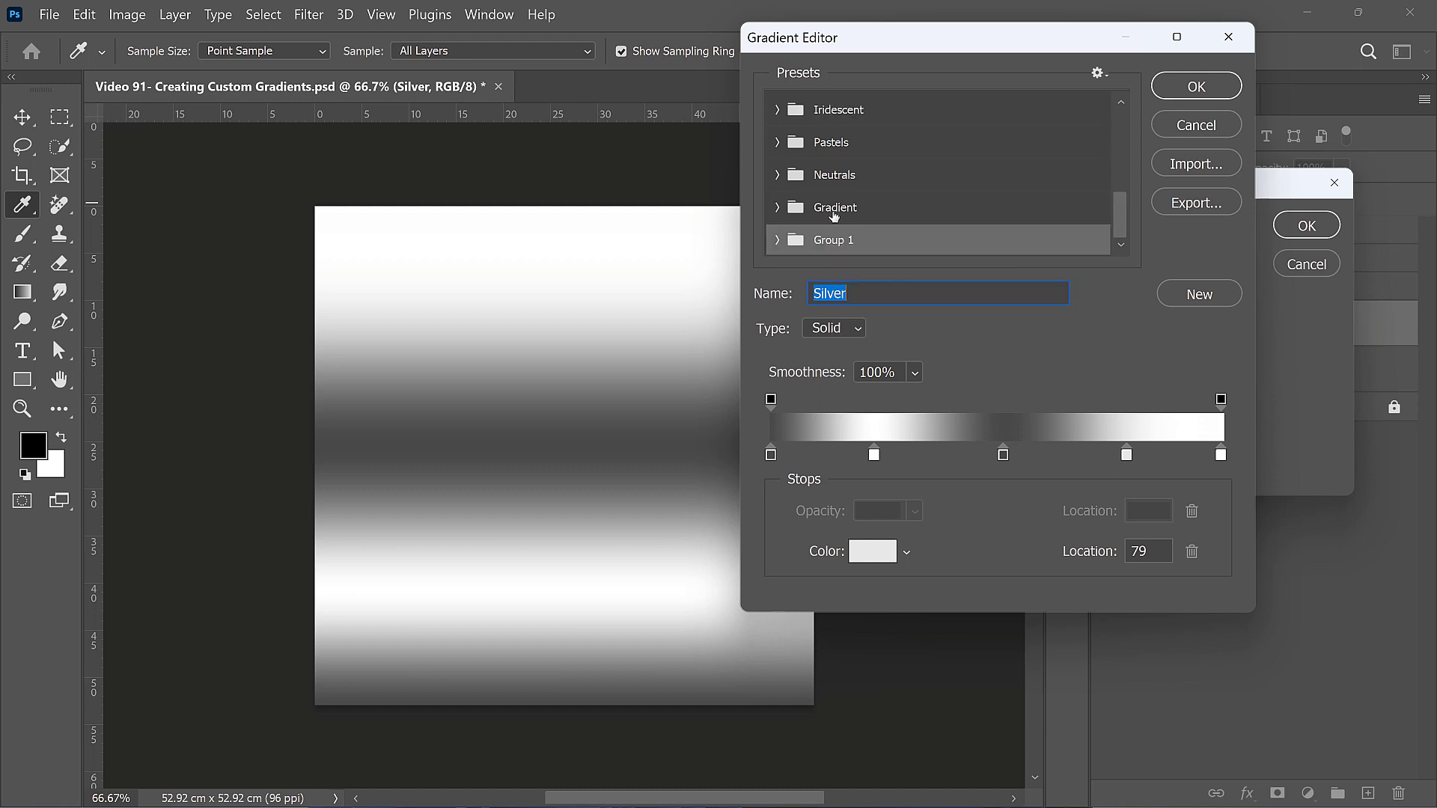
# - Accept the silver gradient fill and clip its layer to the Silver text layer
pyautogui.click(1196, 86)
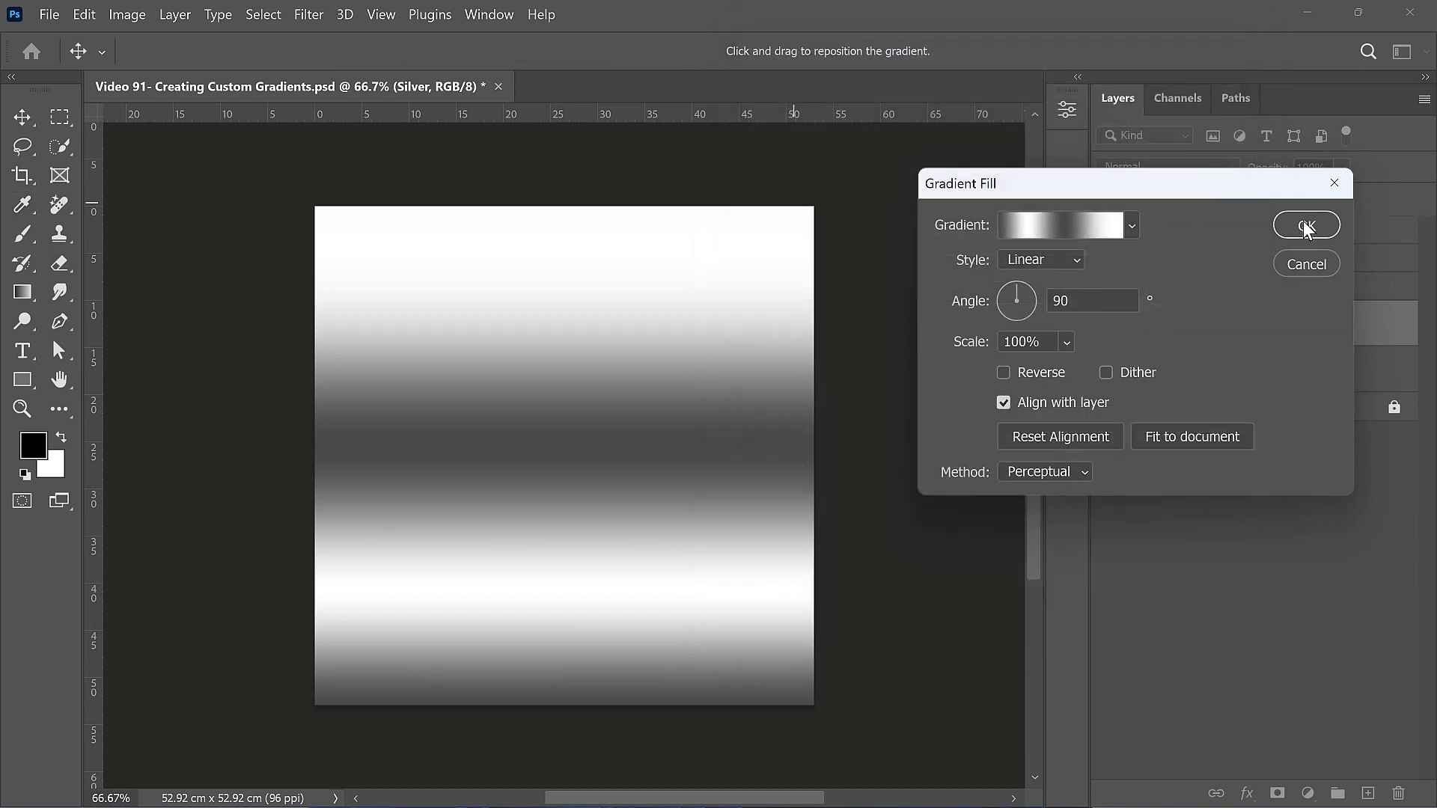
pyautogui.click(1305, 225)
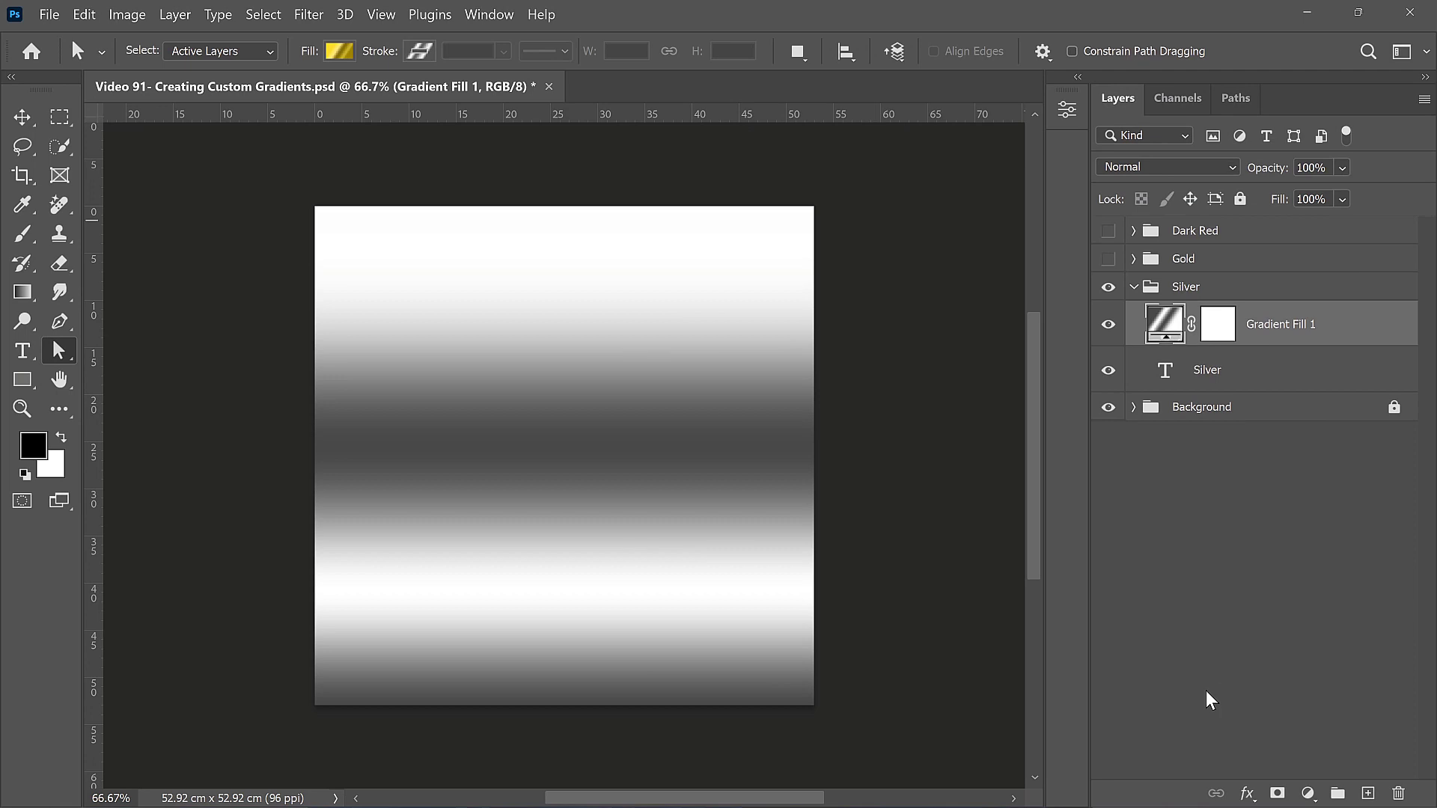
pyautogui.keyDown('alt'); pyautogui.click(1268, 350); pyautogui.keyUp('alt')
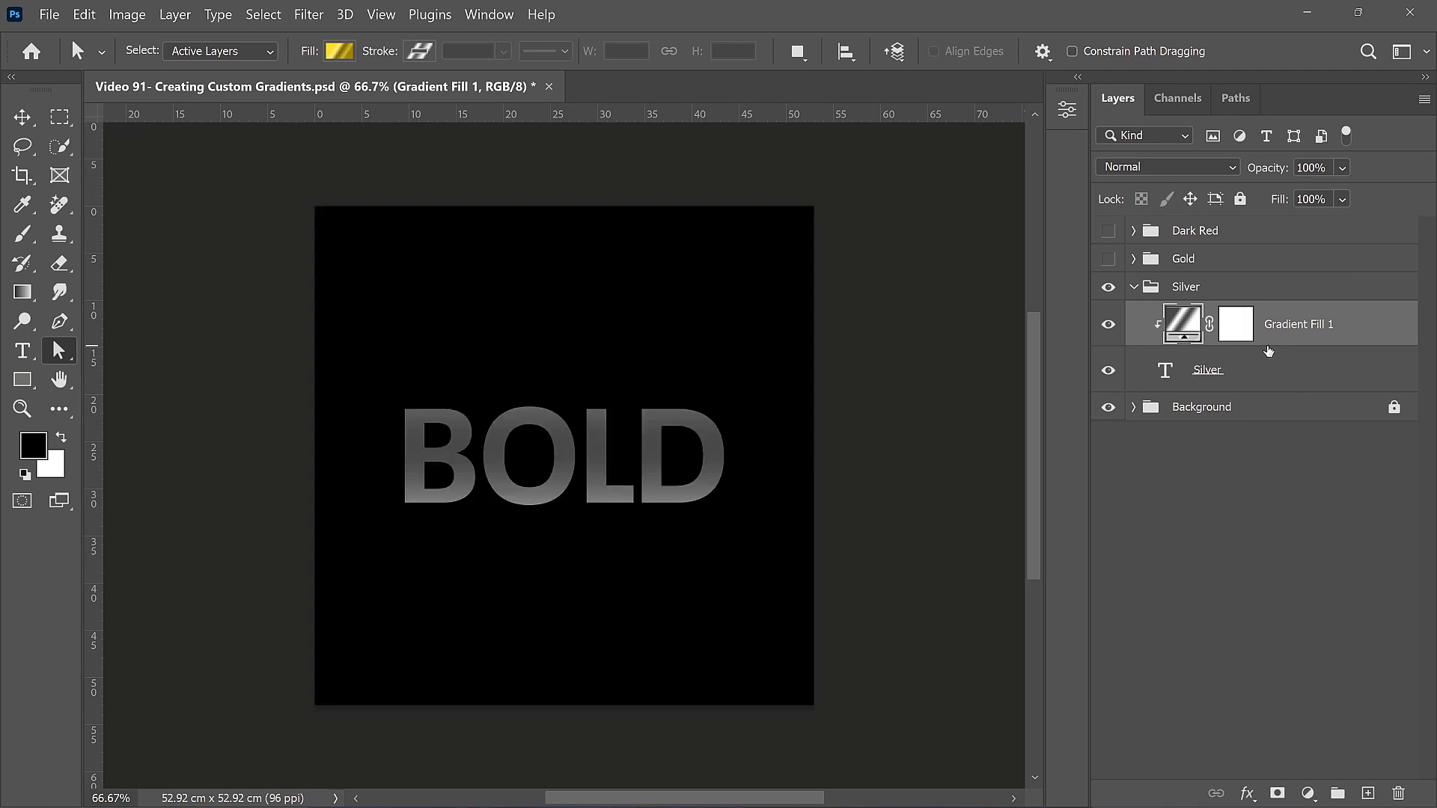
# - Set the clipped silver gradient fill to Reflected style, 83% scale and an angle of 41.35°
pyautogui.doubleClick(1184, 322)
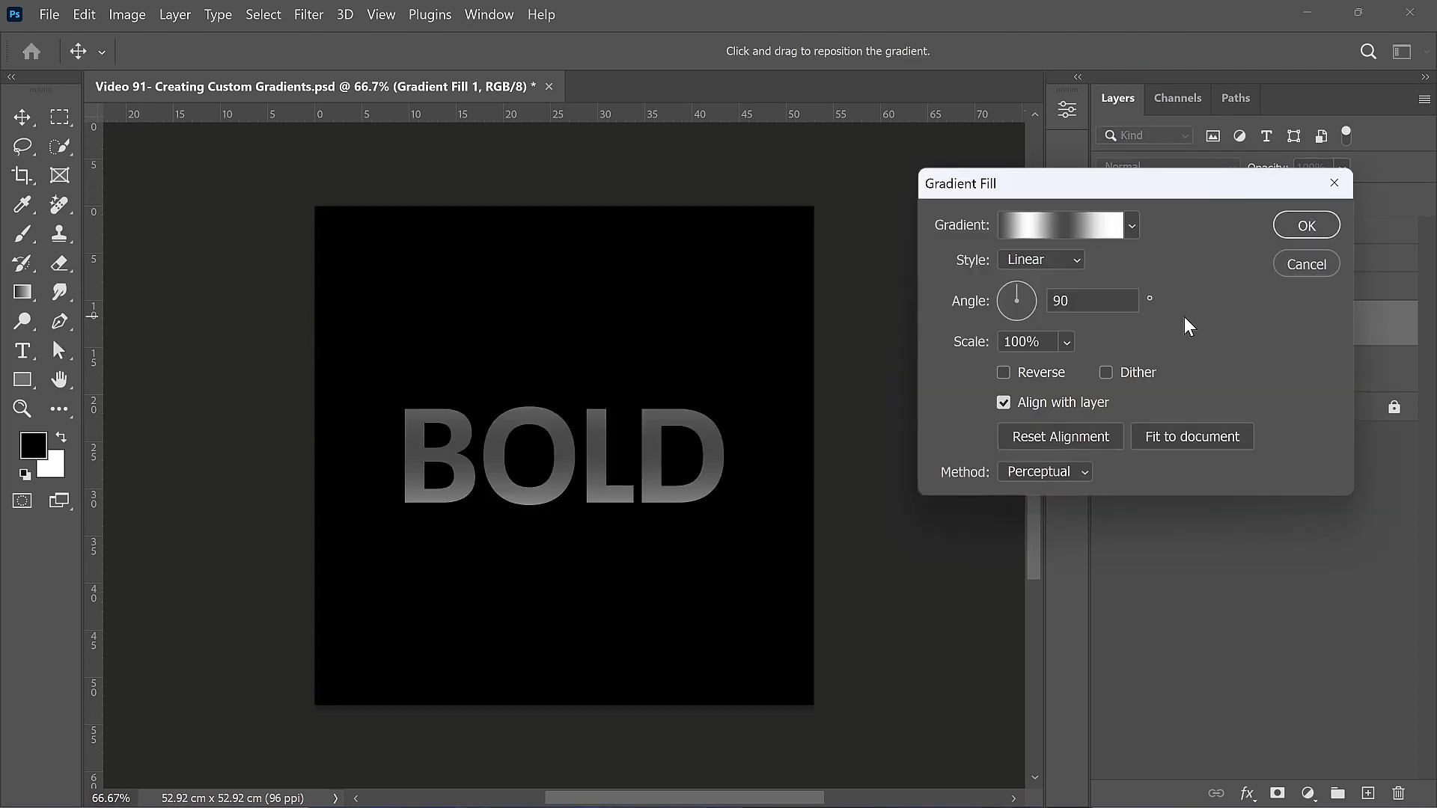
pyautogui.moveTo(1016, 297); pyautogui.dragTo(985, 294)
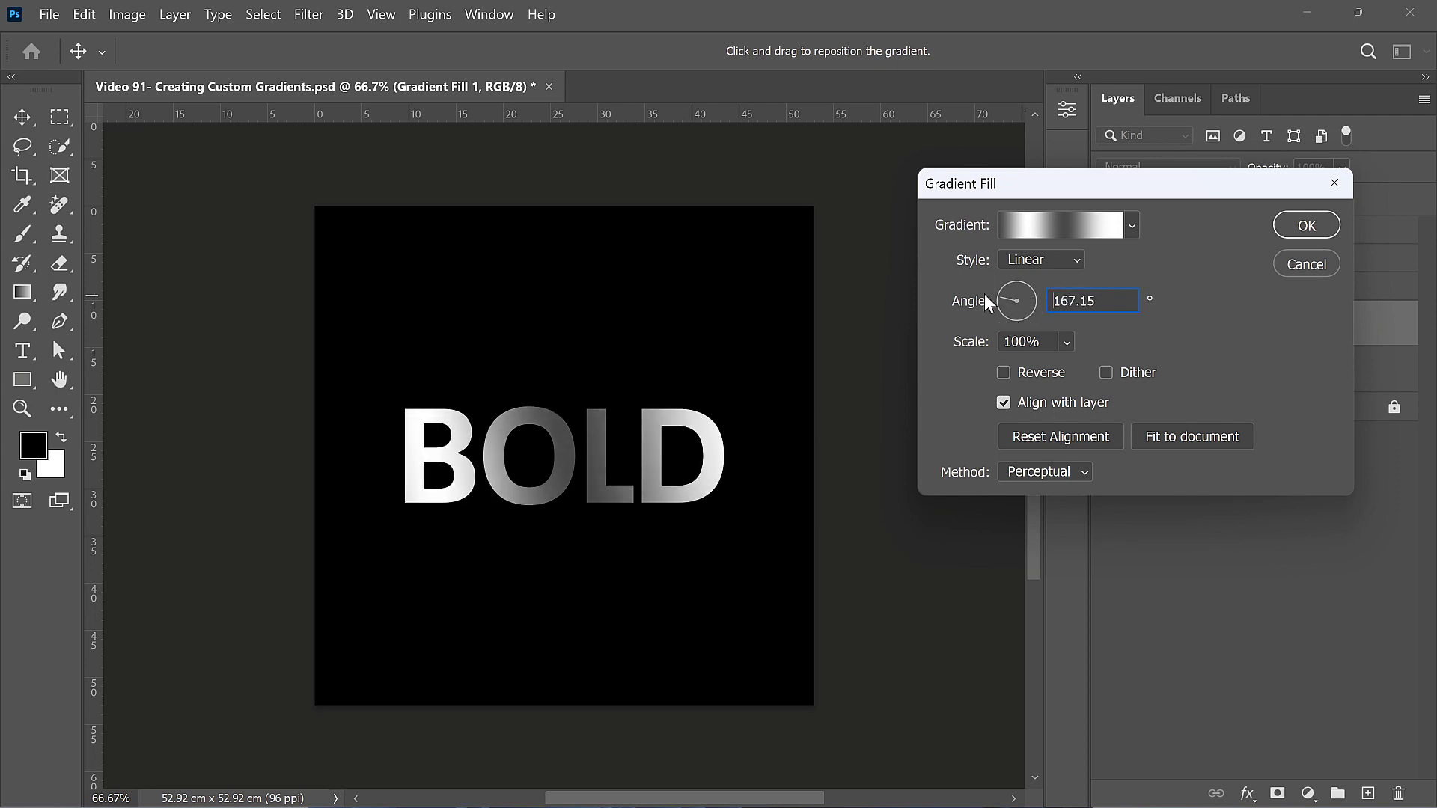
pyautogui.click(1041, 254)
pyautogui.click(1030, 334)
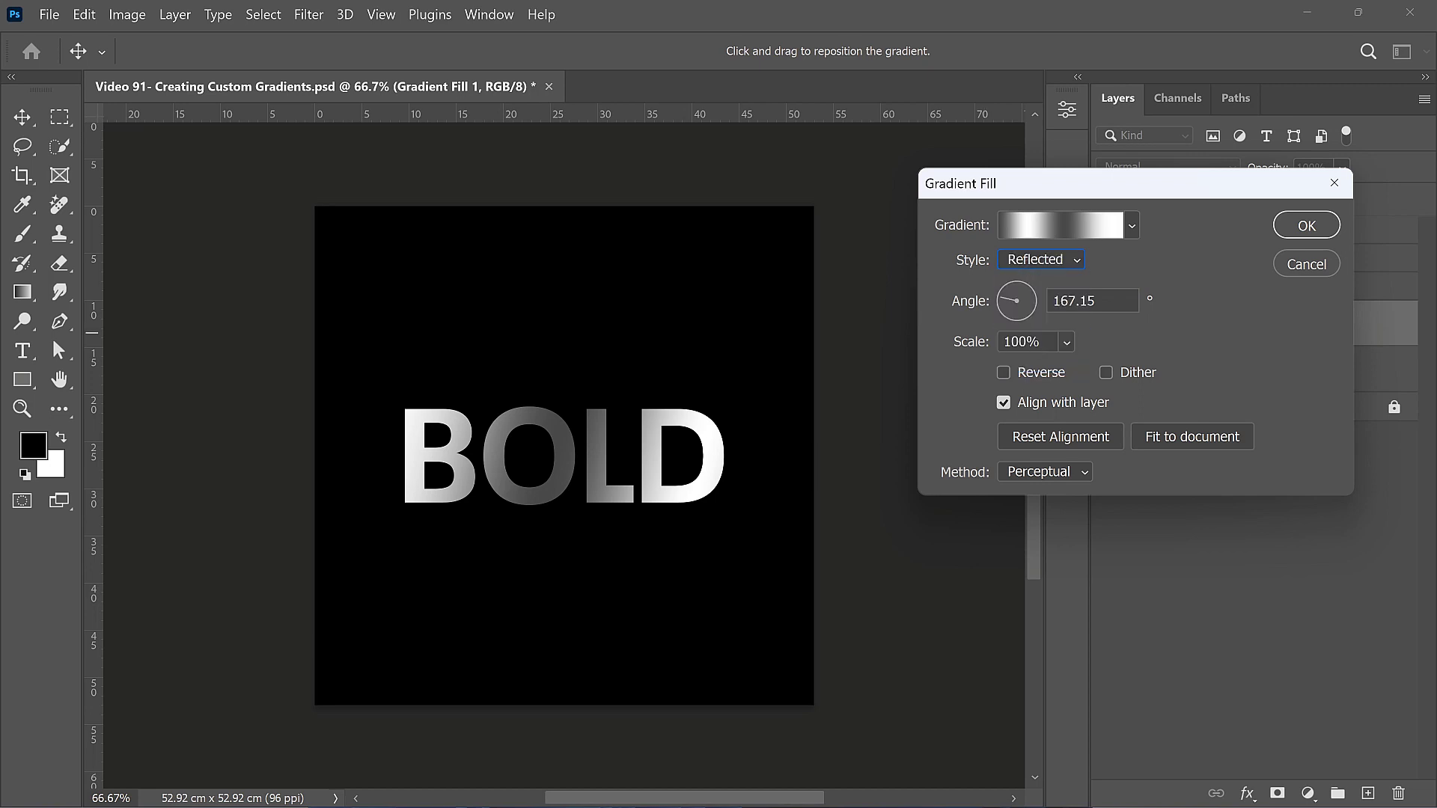
pyautogui.moveTo(979, 350)
pyautogui.mouseDown()
pyautogui.moveTo(940, 340)
pyautogui.moveTo(936, 353)
pyautogui.moveTo(999, 349)
pyautogui.moveTo(966, 352)
pyautogui.moveTo(985, 353)
pyautogui.mouseUp()
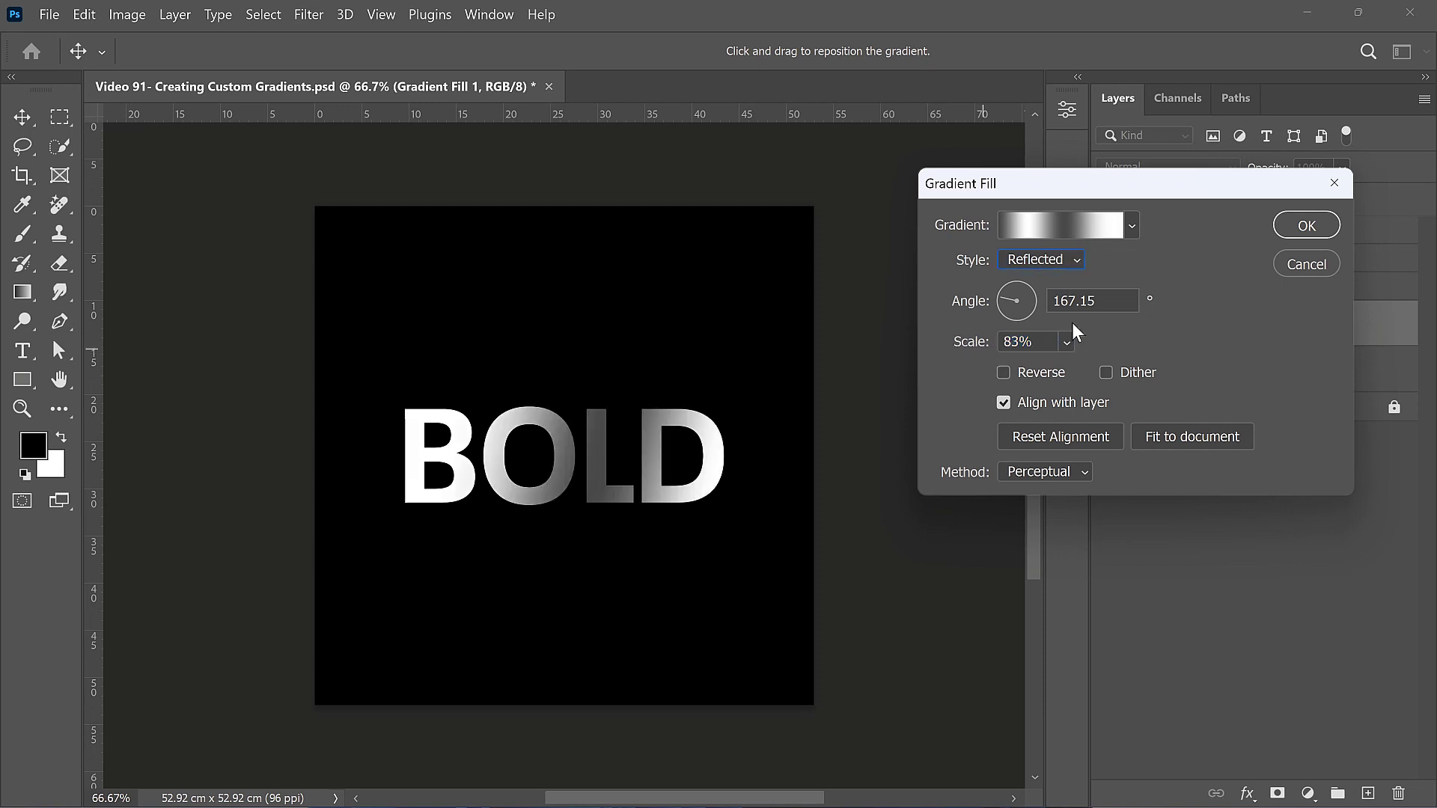
pyautogui.moveTo(1001, 293); pyautogui.dragTo(1027, 302)
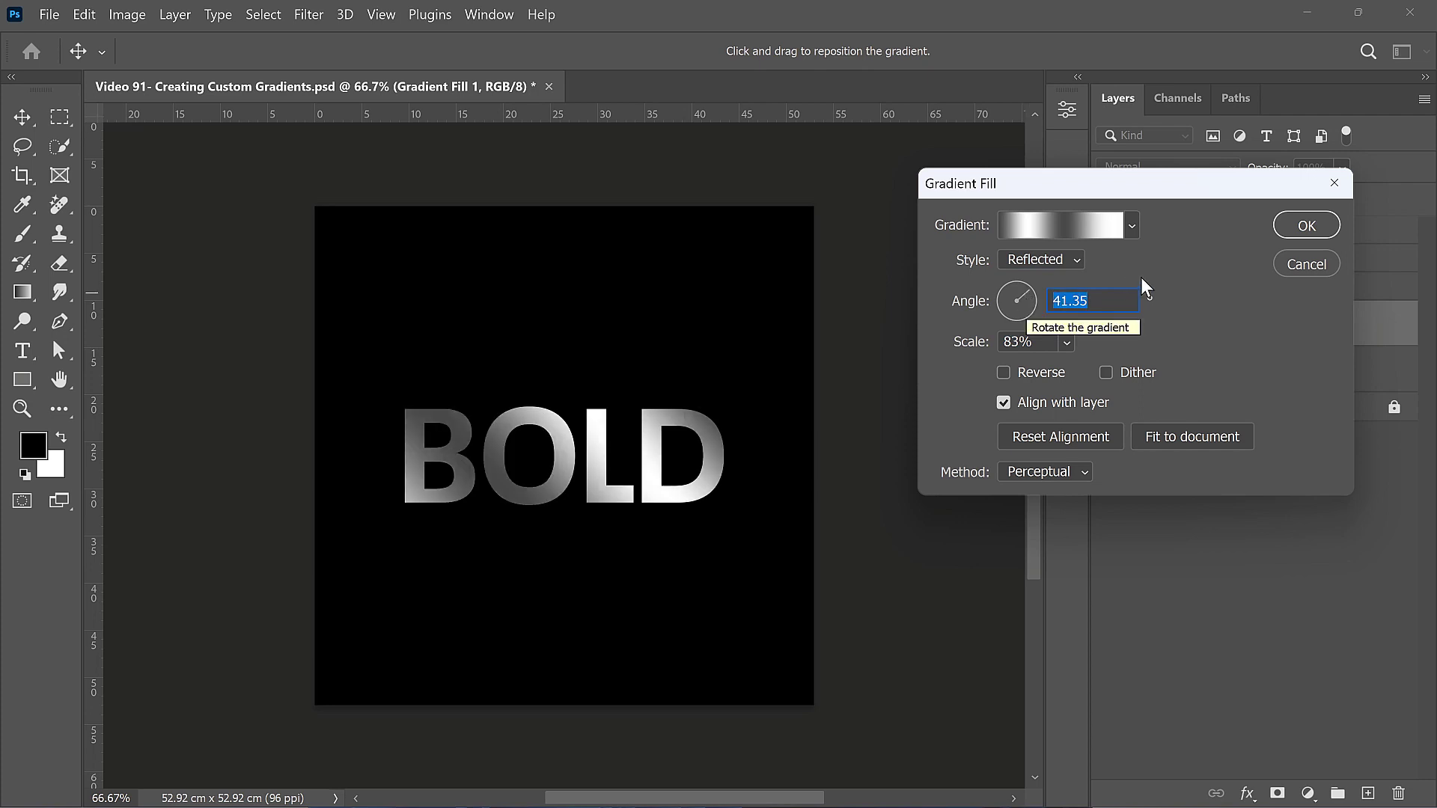
pyautogui.click(1308, 226)
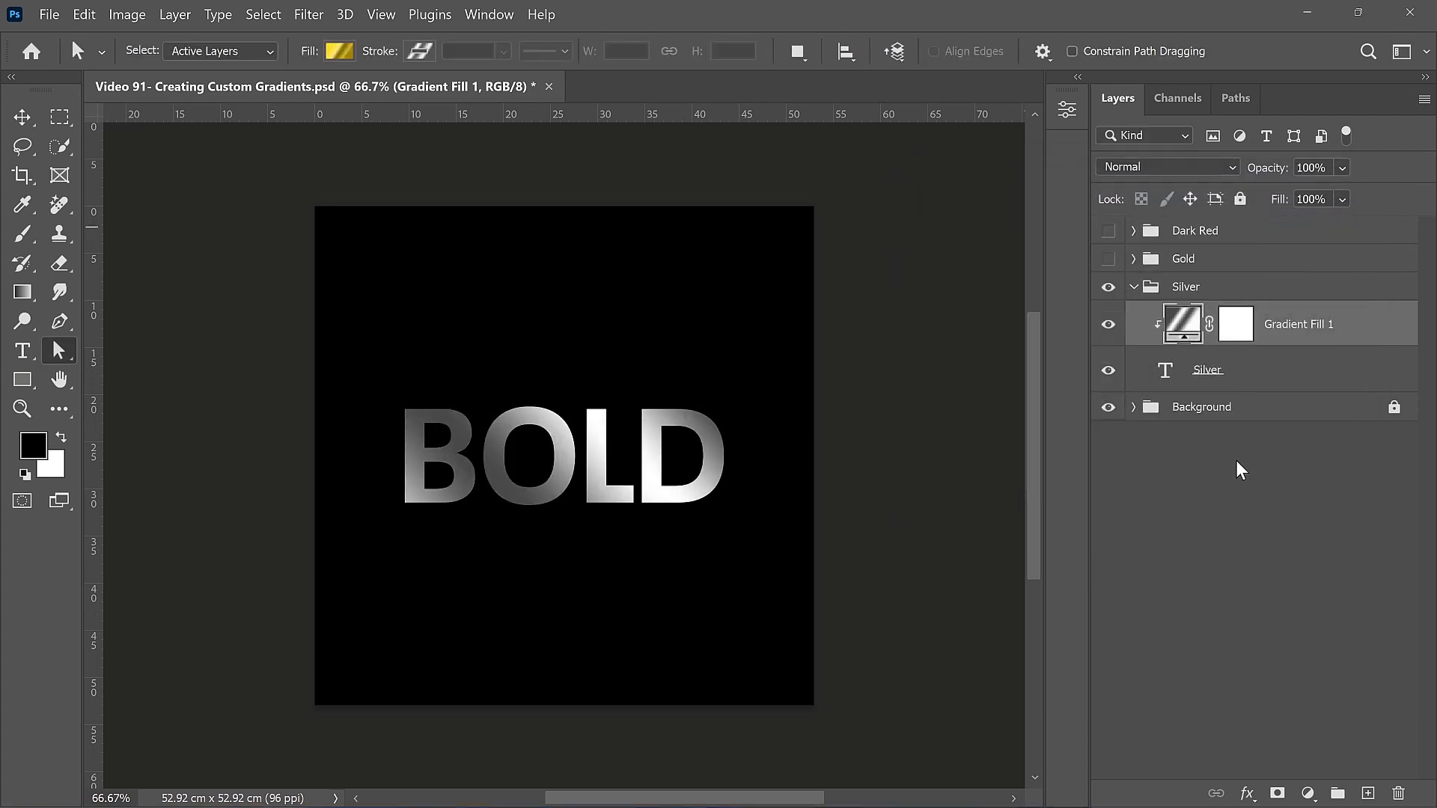
# - Collapse the Silver layer group and hide it
pyautogui.hotkey('alt', ']')
pyautogui.click(1136, 289)
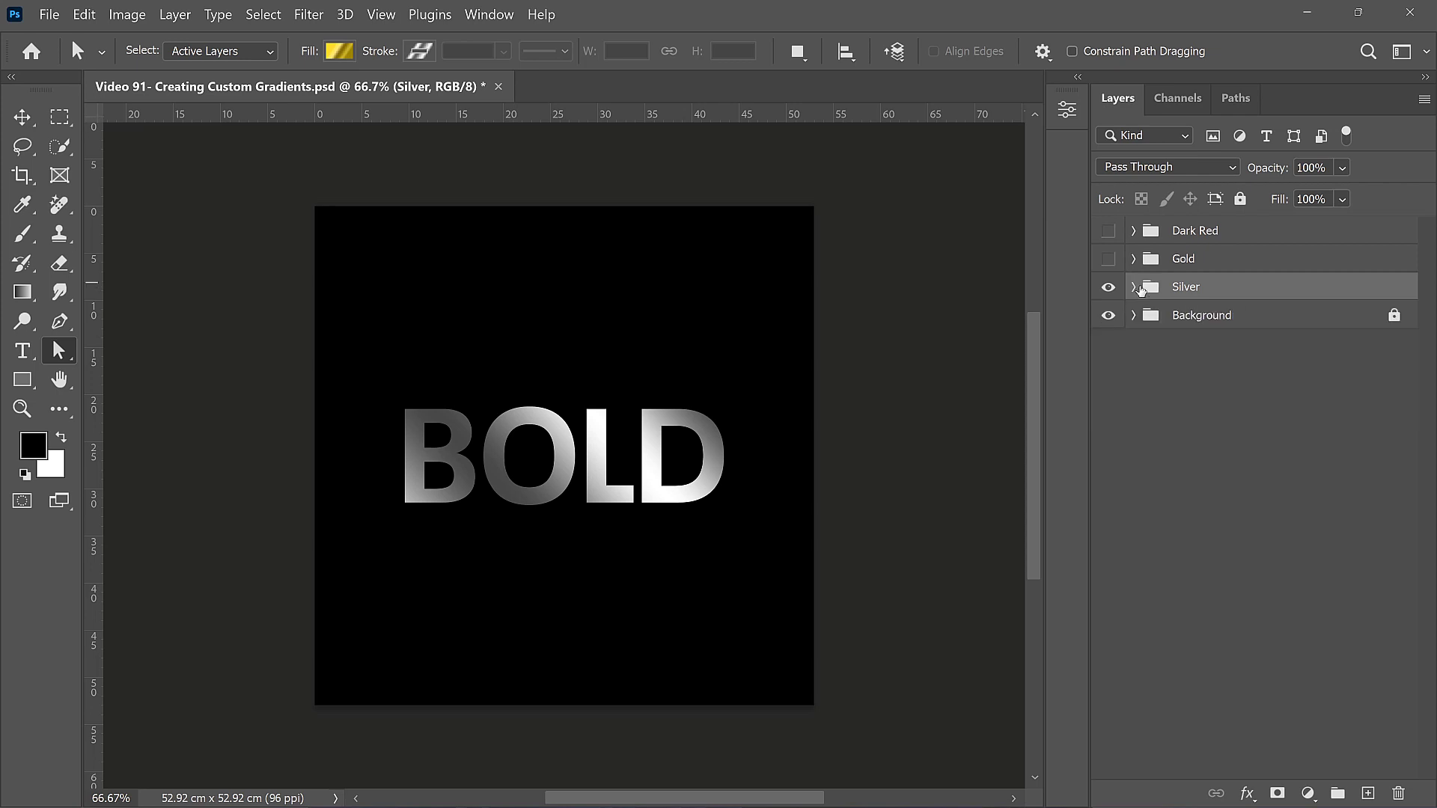
pyautogui.click(1108, 287)
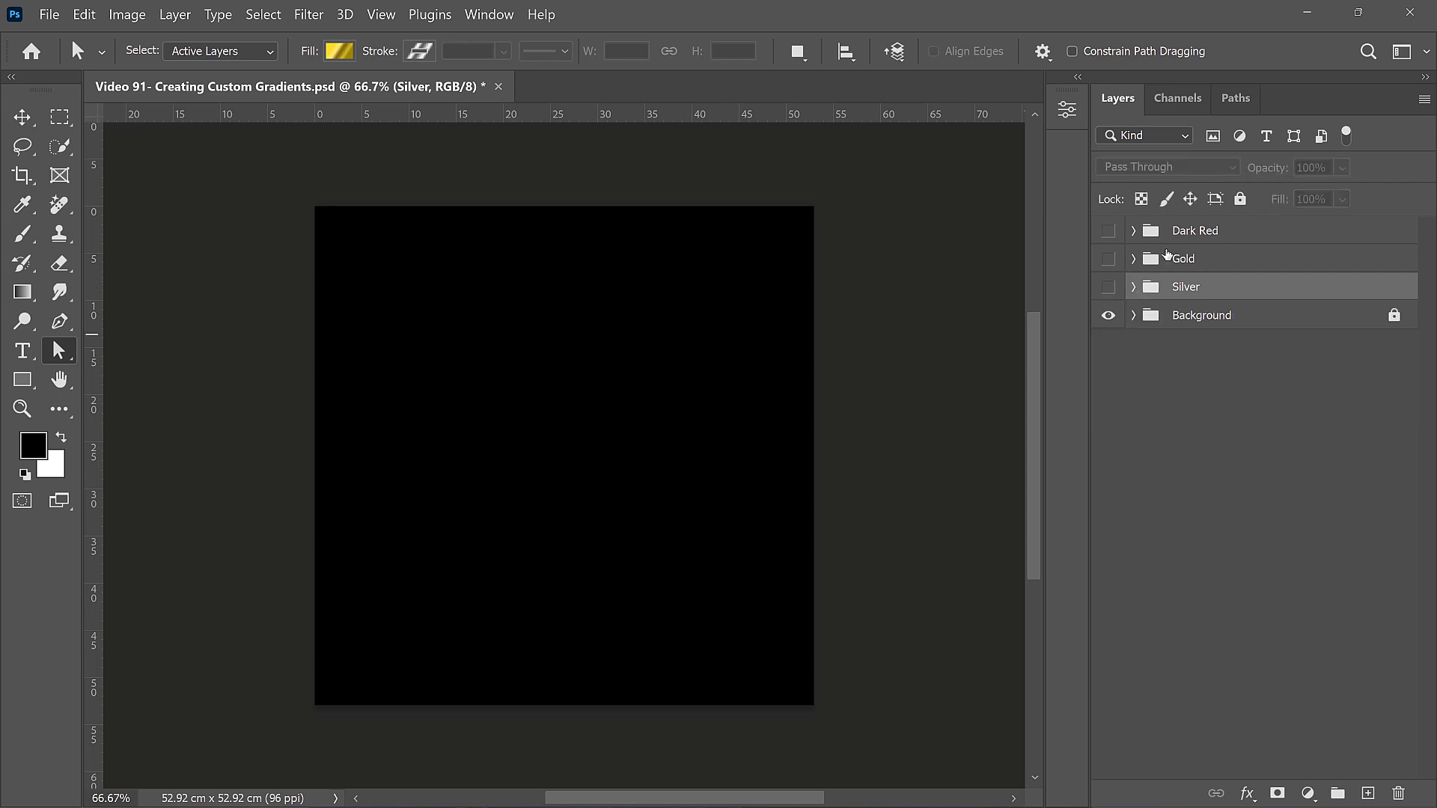
# - Create a gradient fill layer above the Gold text layer in the Gold group and open its gradient for editing
pyautogui.click(1134, 258)
pyautogui.click(1212, 298)
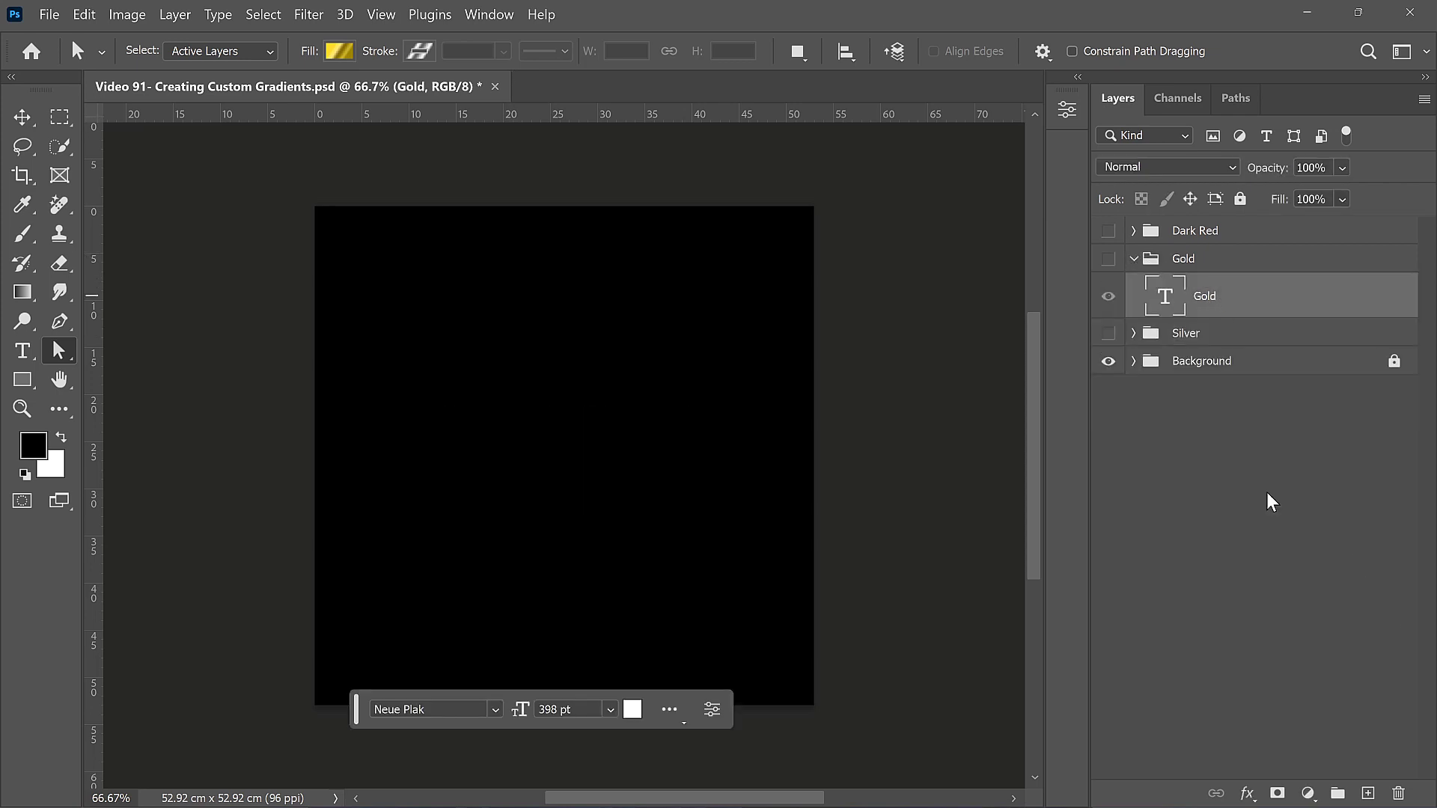
pyautogui.click(1308, 792)
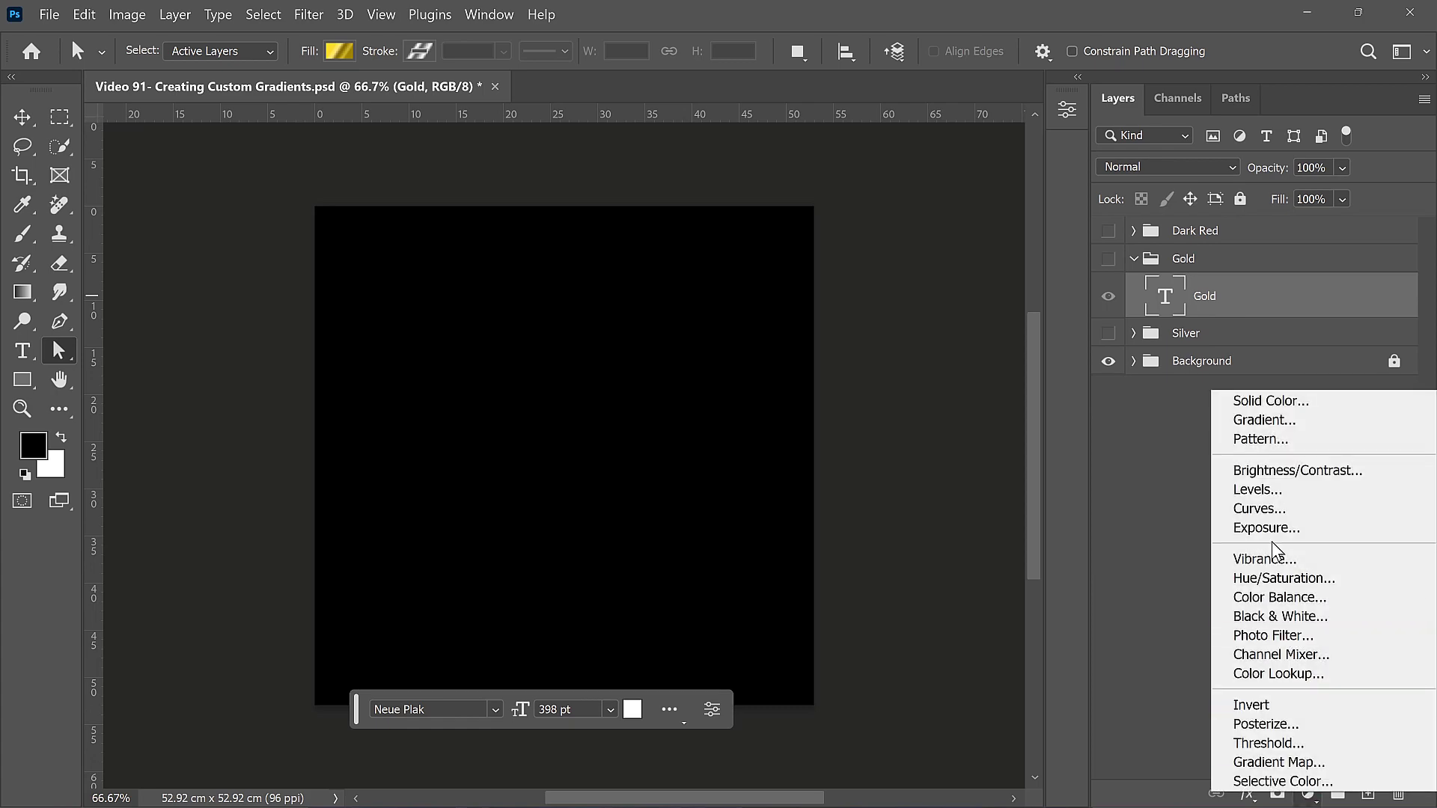
pyautogui.click(1263, 421)
pyautogui.click(1085, 227)
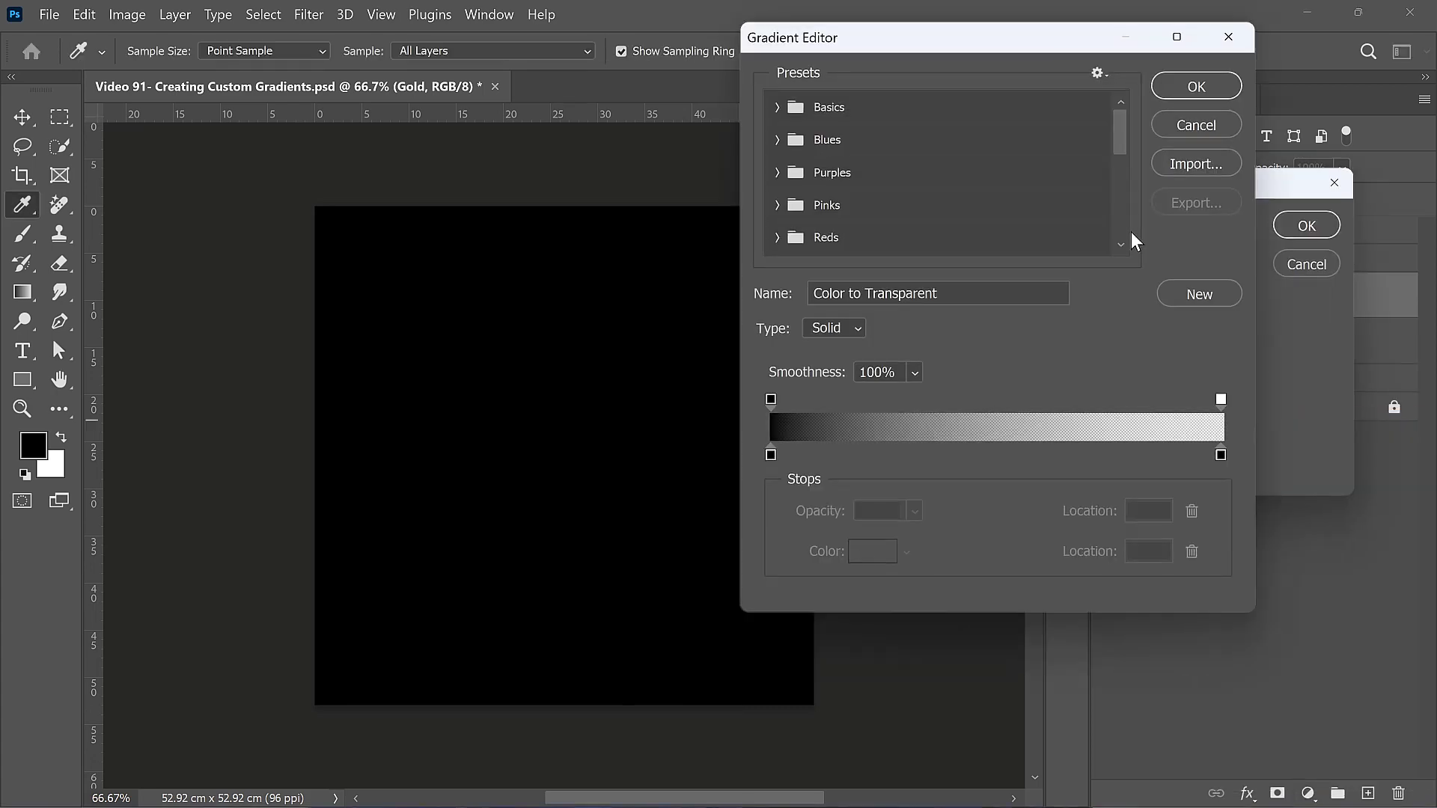
# - Set the gradient's starting color stop to dark golden brown, 383119
pyautogui.doubleClick(768, 458)
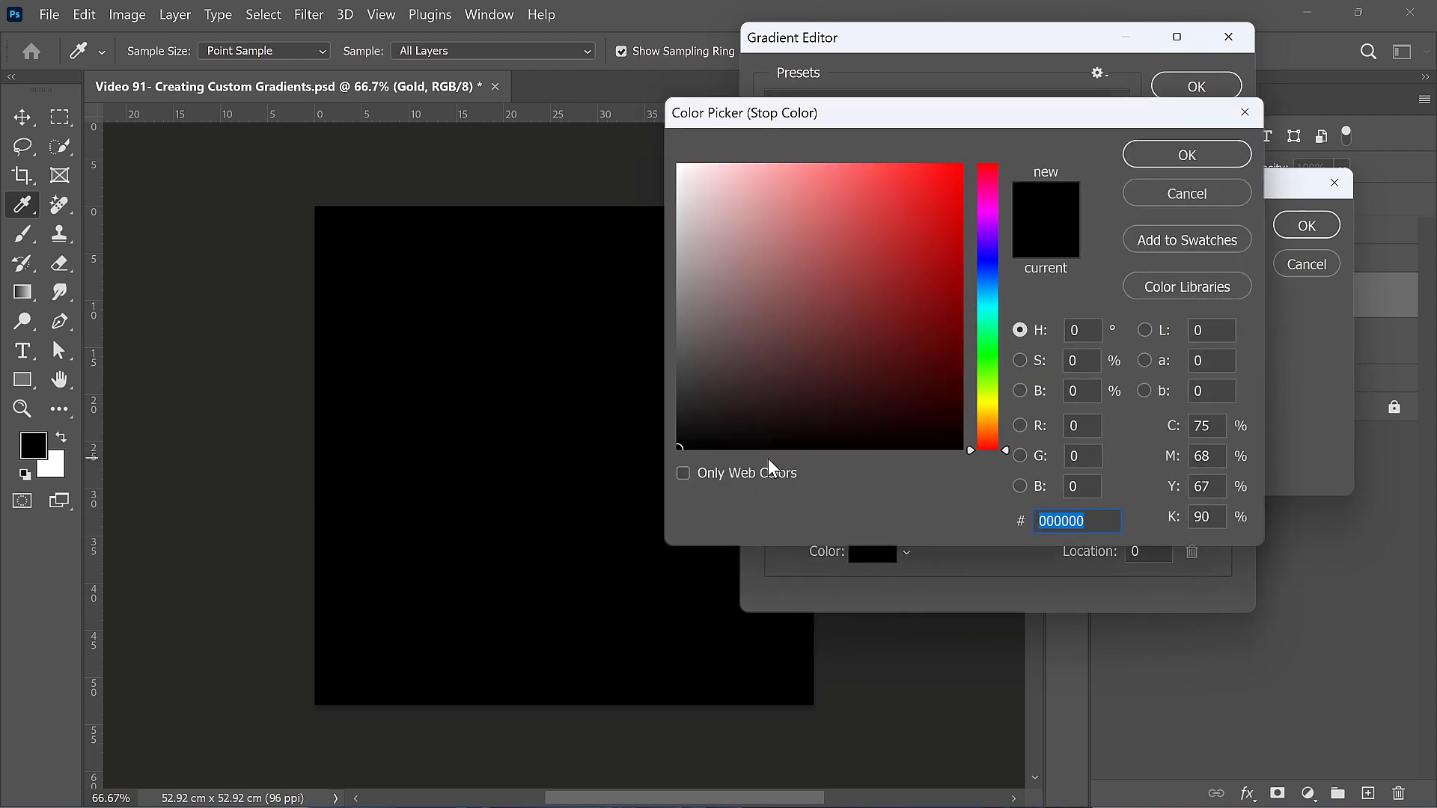
pyautogui.click(988, 413)
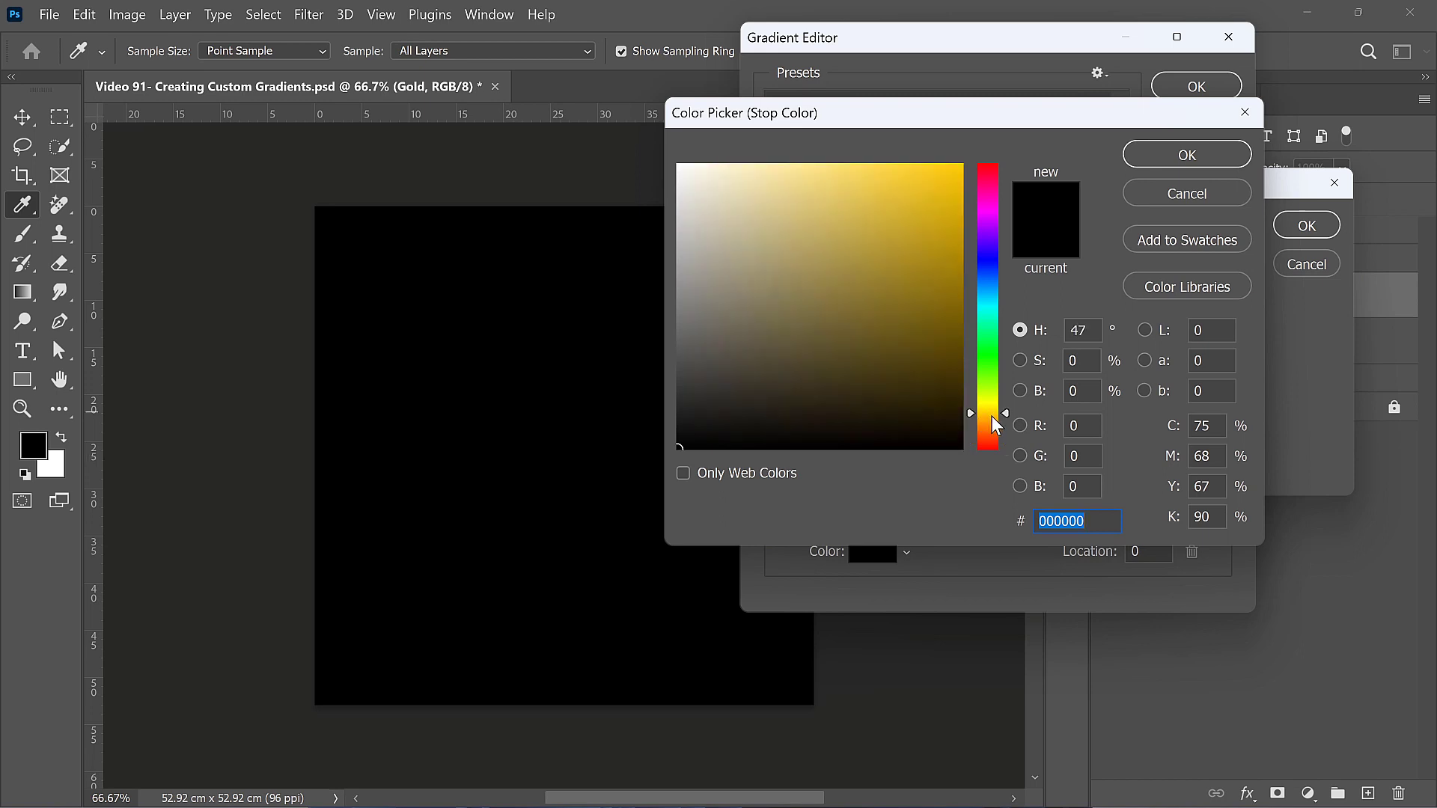
pyautogui.click(816, 389)
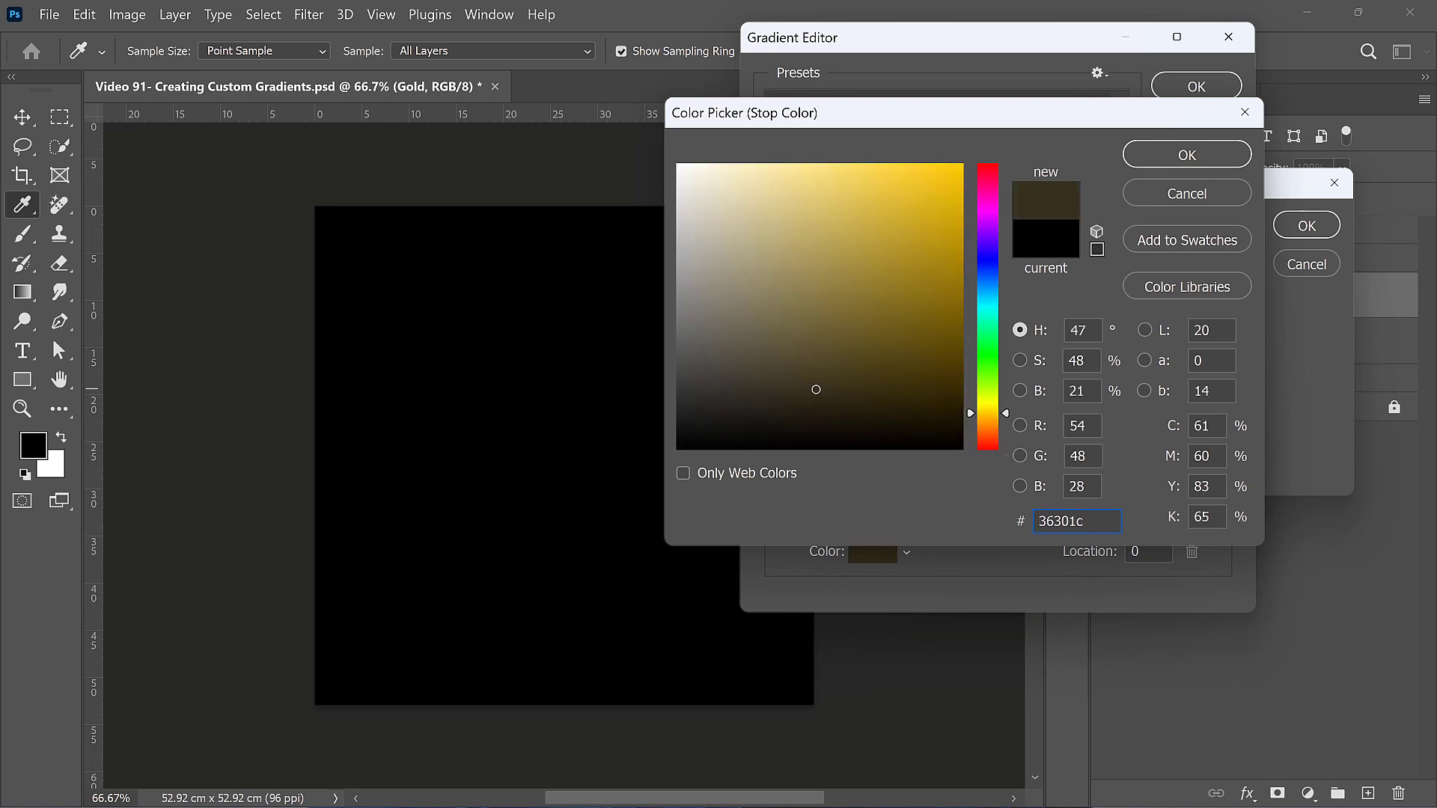
pyautogui.moveTo(816, 389); pyautogui.dragTo(833, 386)
pyautogui.click(1167, 154)
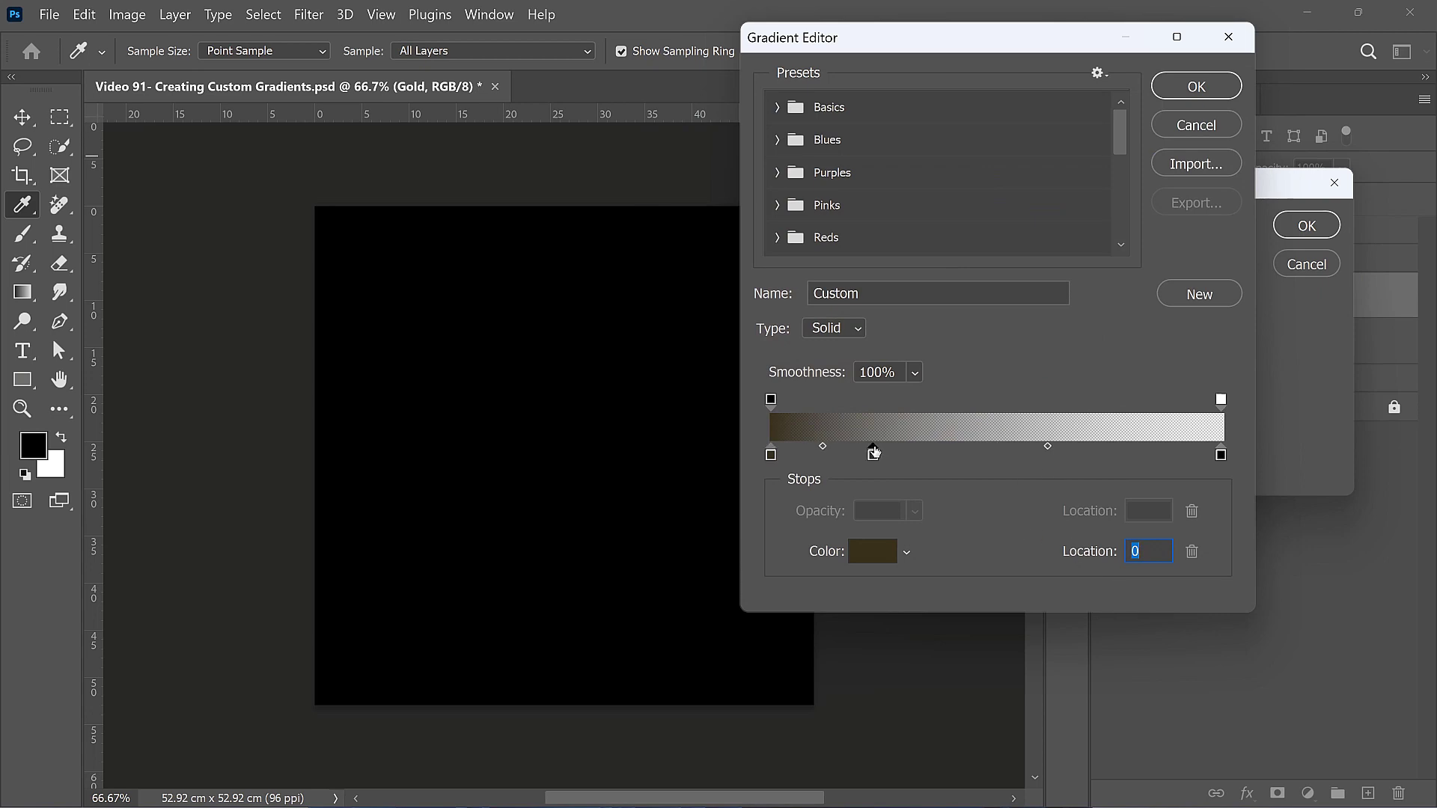
# - Add a color stop at location 23 and set its color to golden yellow, ffdf6e
pyautogui.click(874, 452)
pyautogui.doubleClick(874, 453)
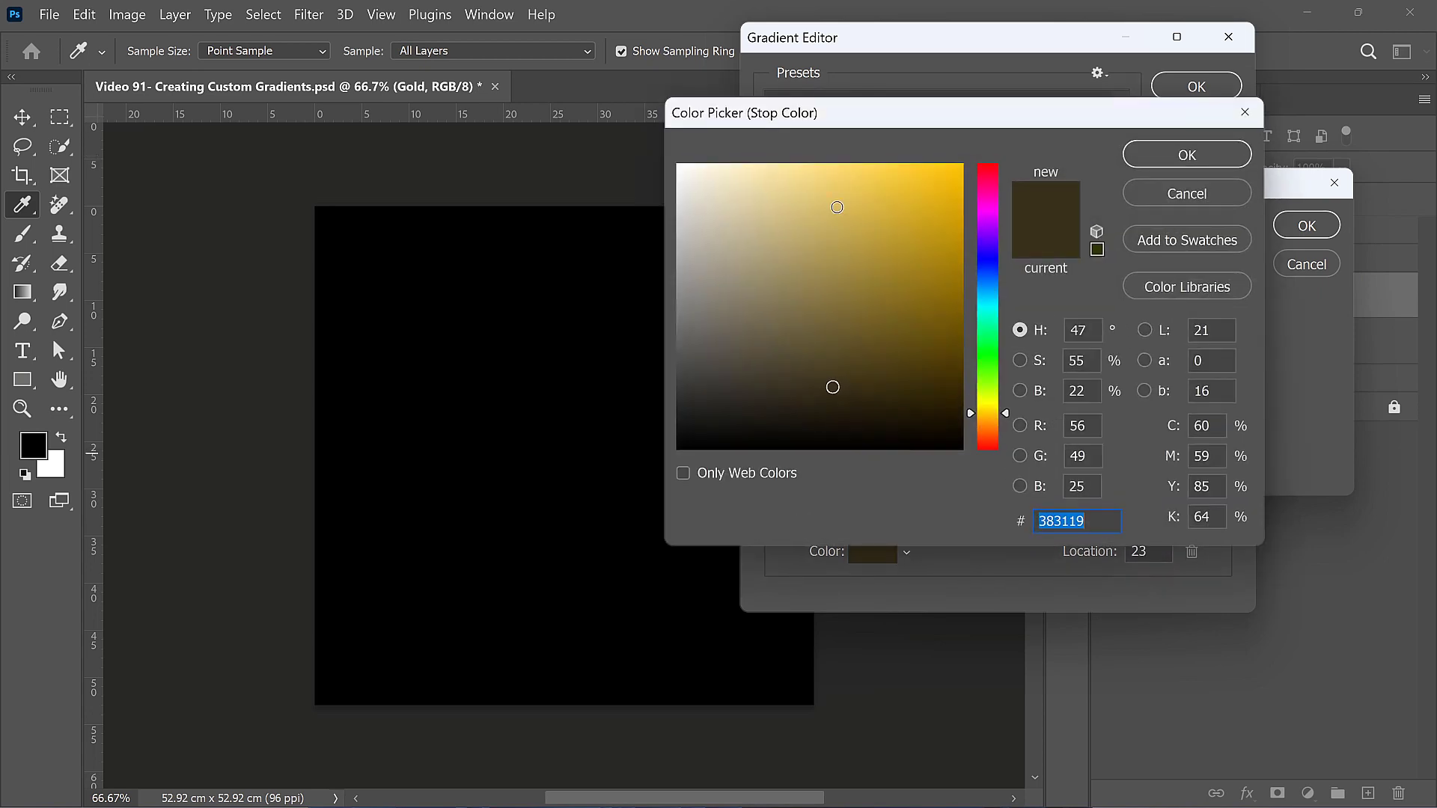
pyautogui.write('ffdf6e')
pyautogui.click(1162, 165)
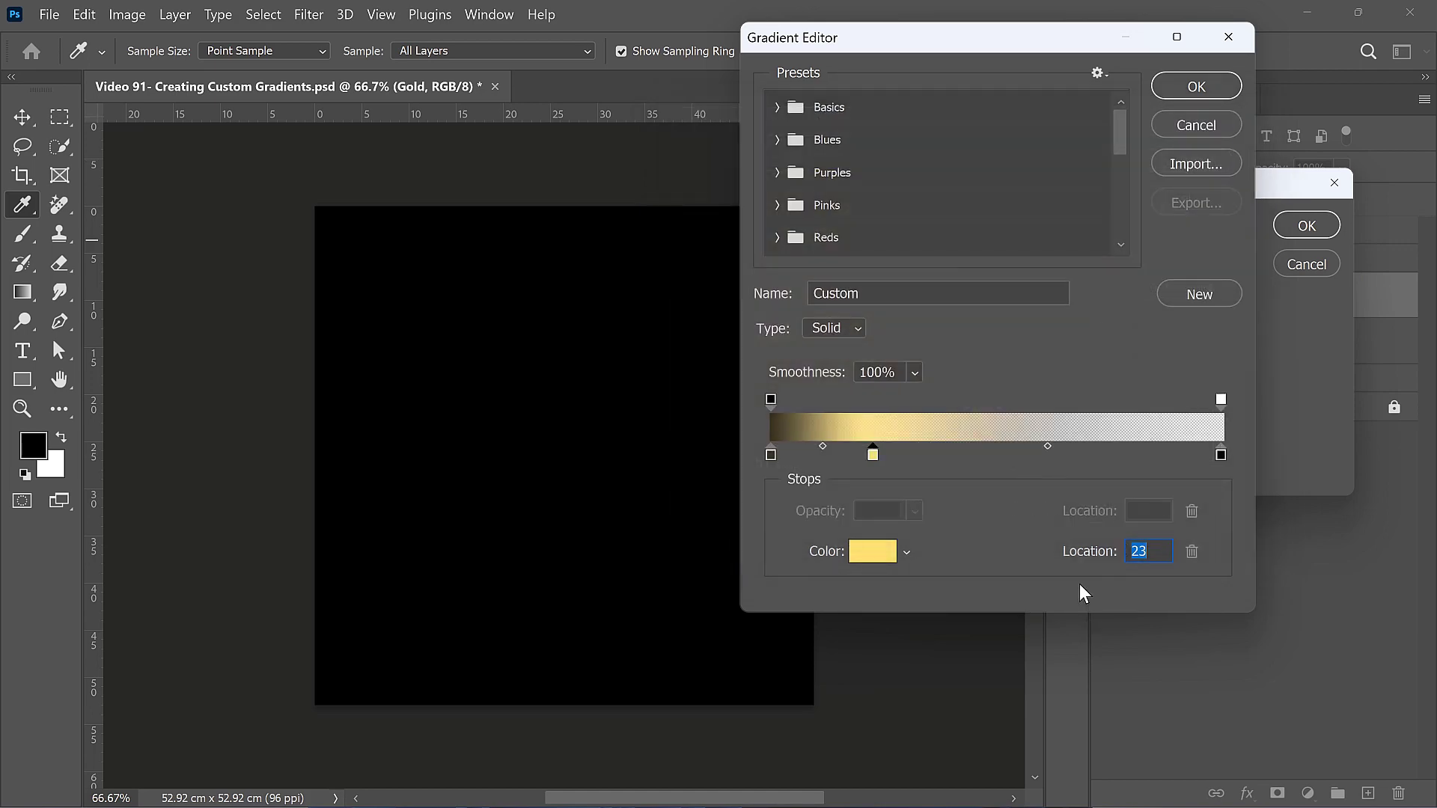
# - Set the gradient's end color stop at location 100 to pale gold, ffdc98
pyautogui.doubleClick(1221, 454)
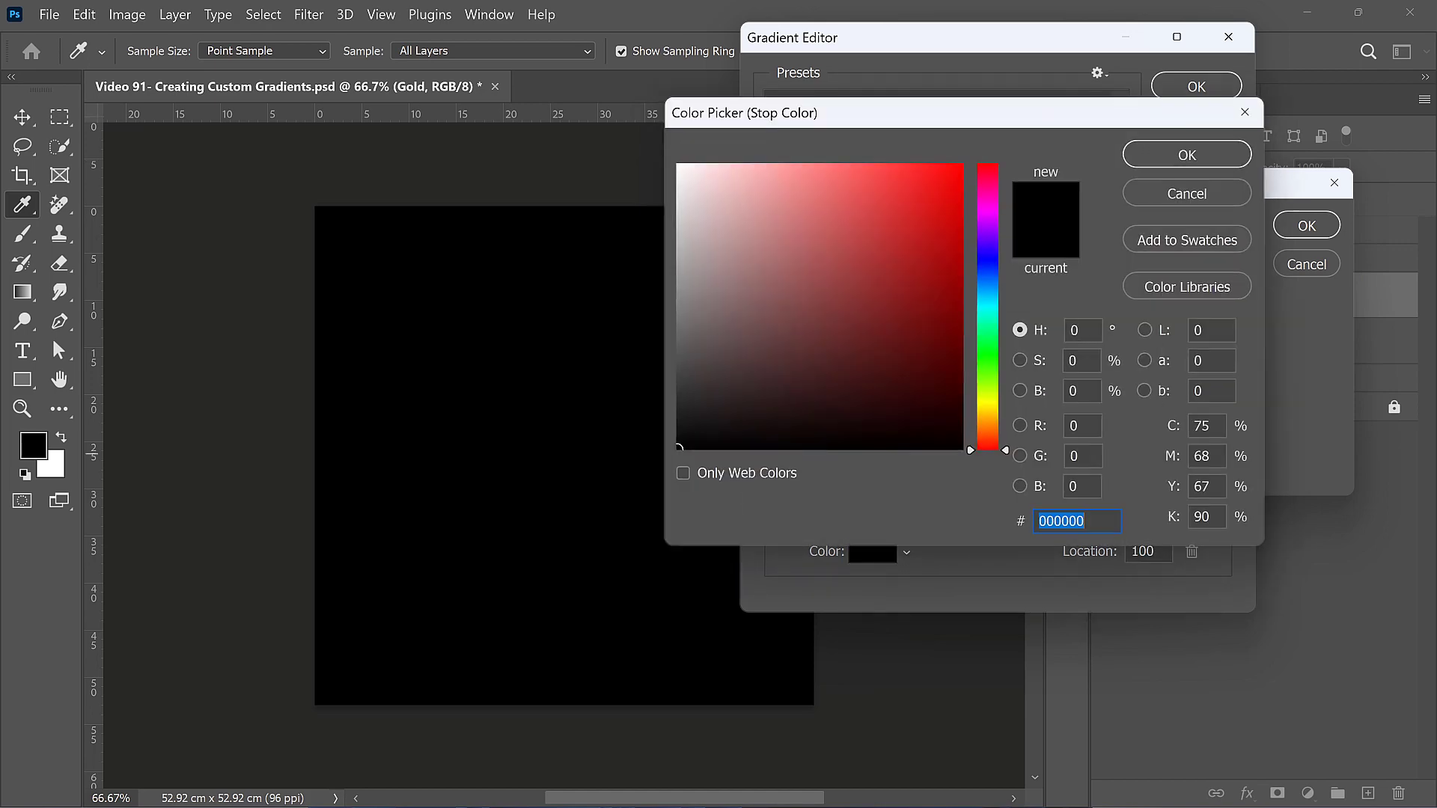
pyautogui.click(988, 418)
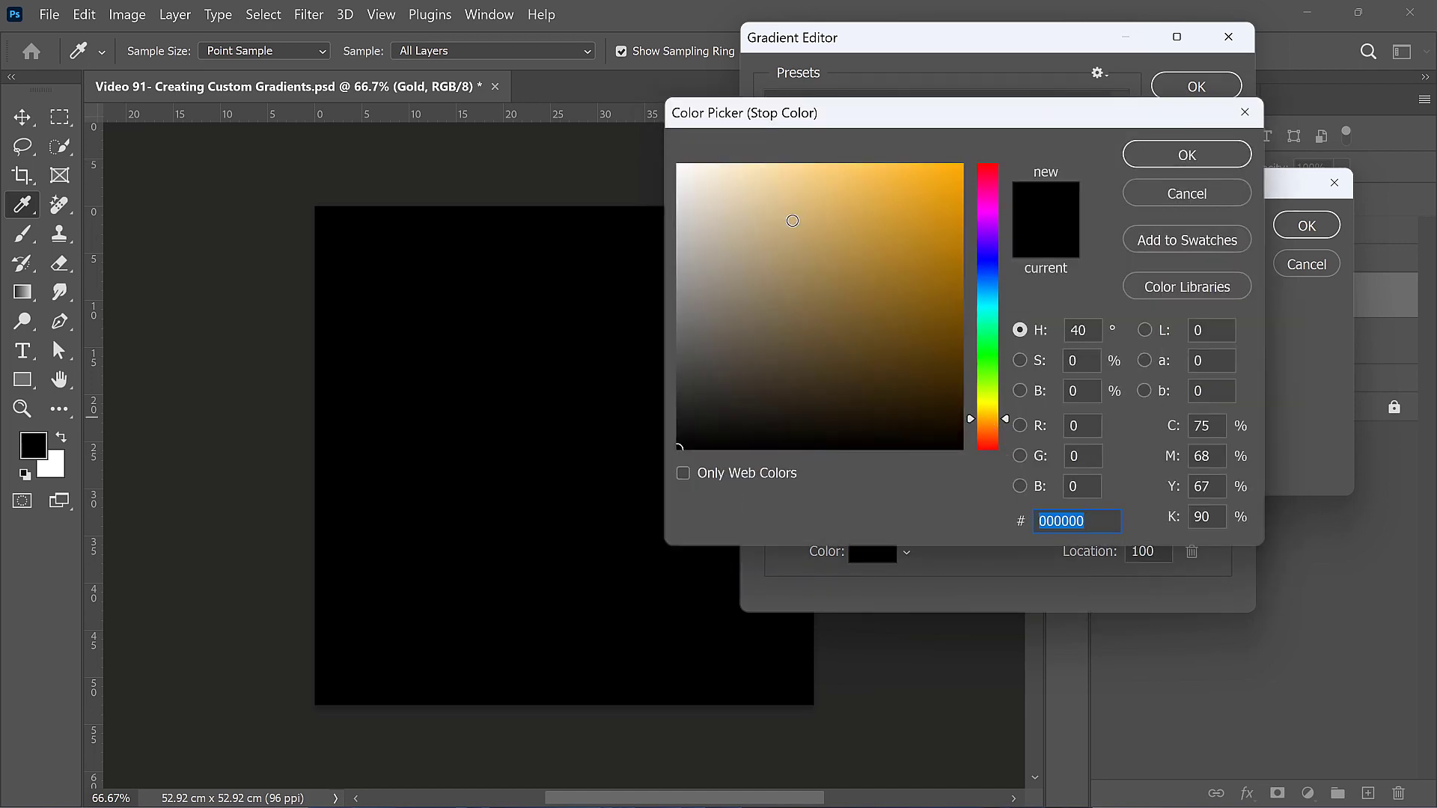
pyautogui.click(792, 163)
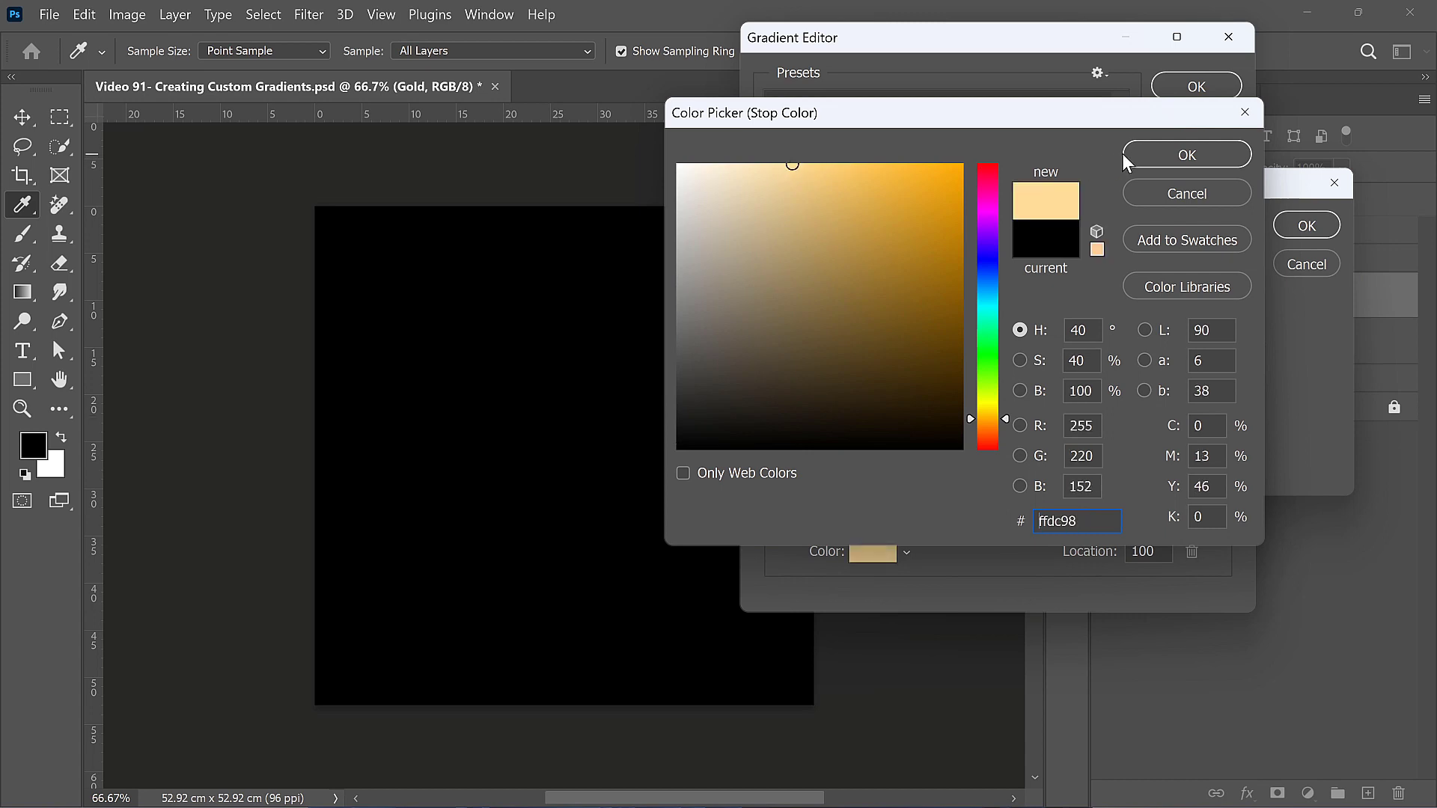
pyautogui.click(1153, 156)
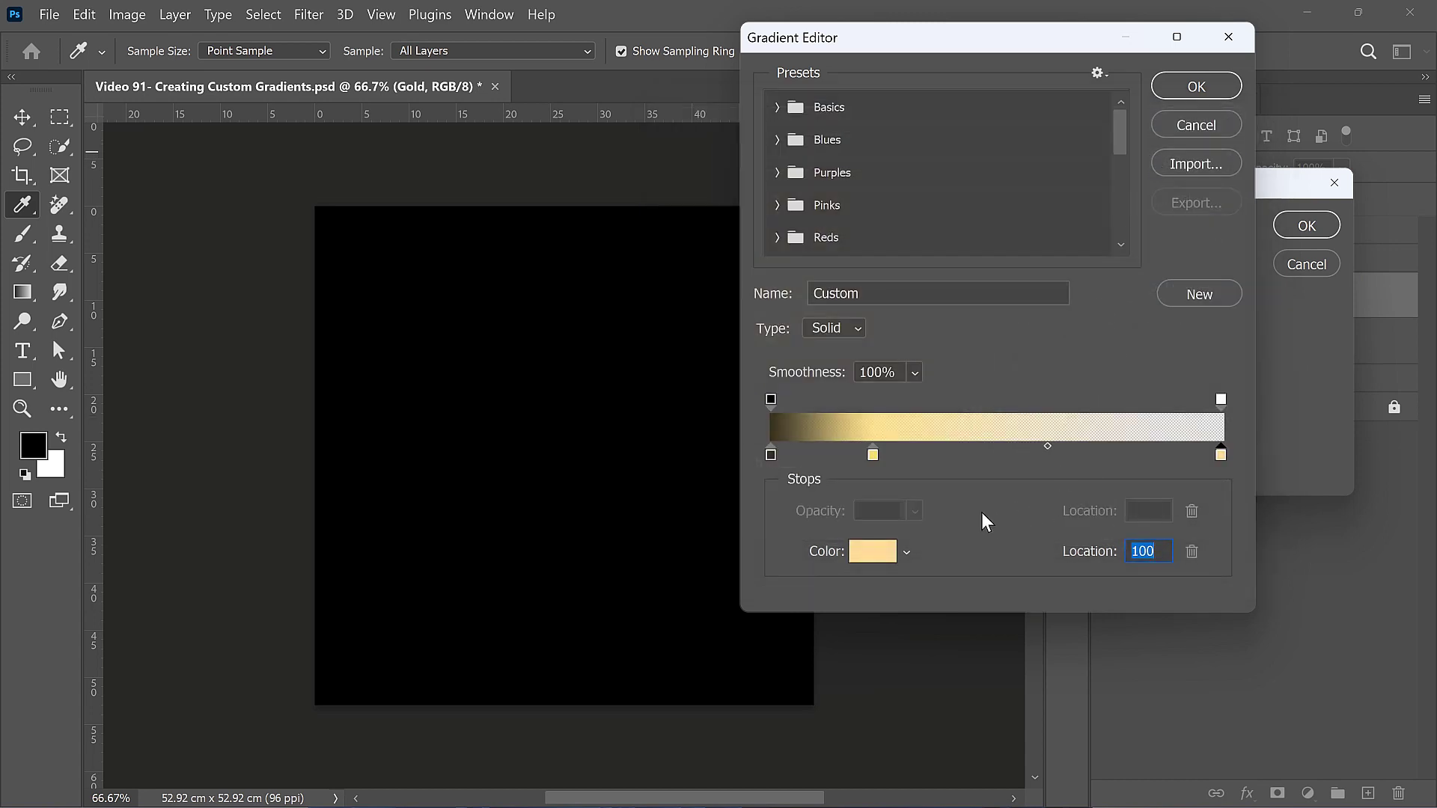
# - Set the gradient's end opacity stop to 100% and add a dark brown color stop, 382808, at location 51
pyautogui.click(1222, 399)
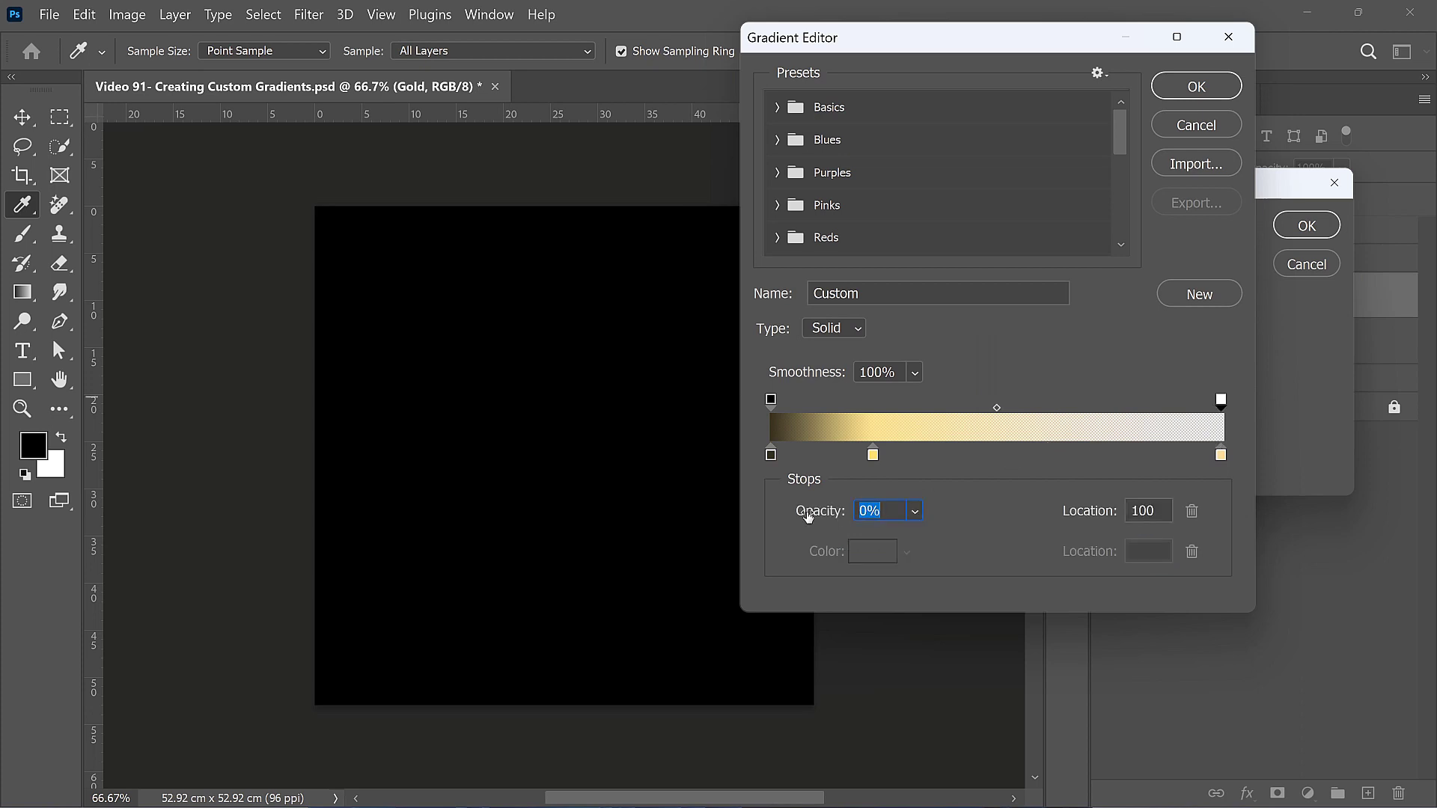
pyautogui.moveTo(808, 515); pyautogui.dragTo(963, 523)
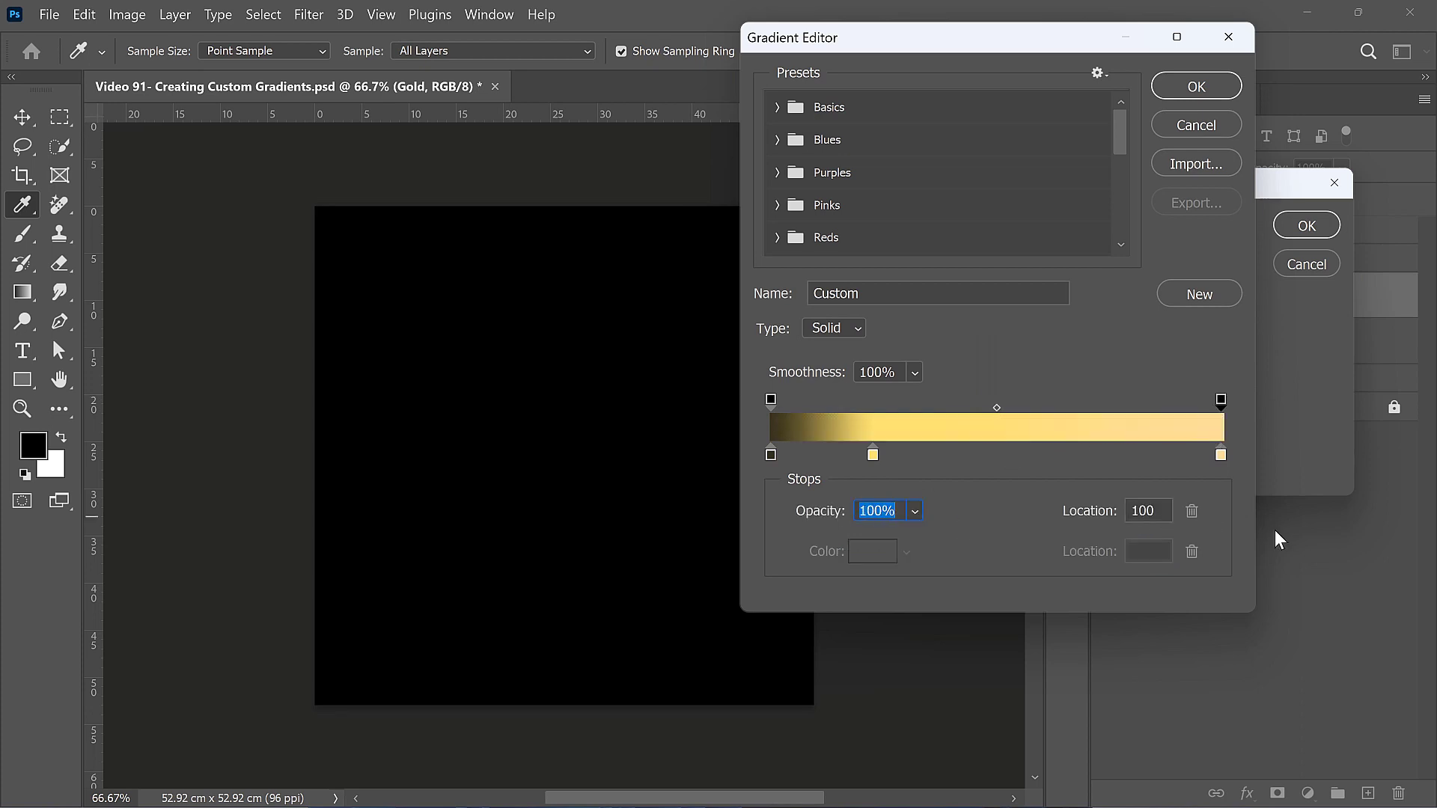
pyautogui.click(1002, 452)
pyautogui.doubleClick(1002, 452)
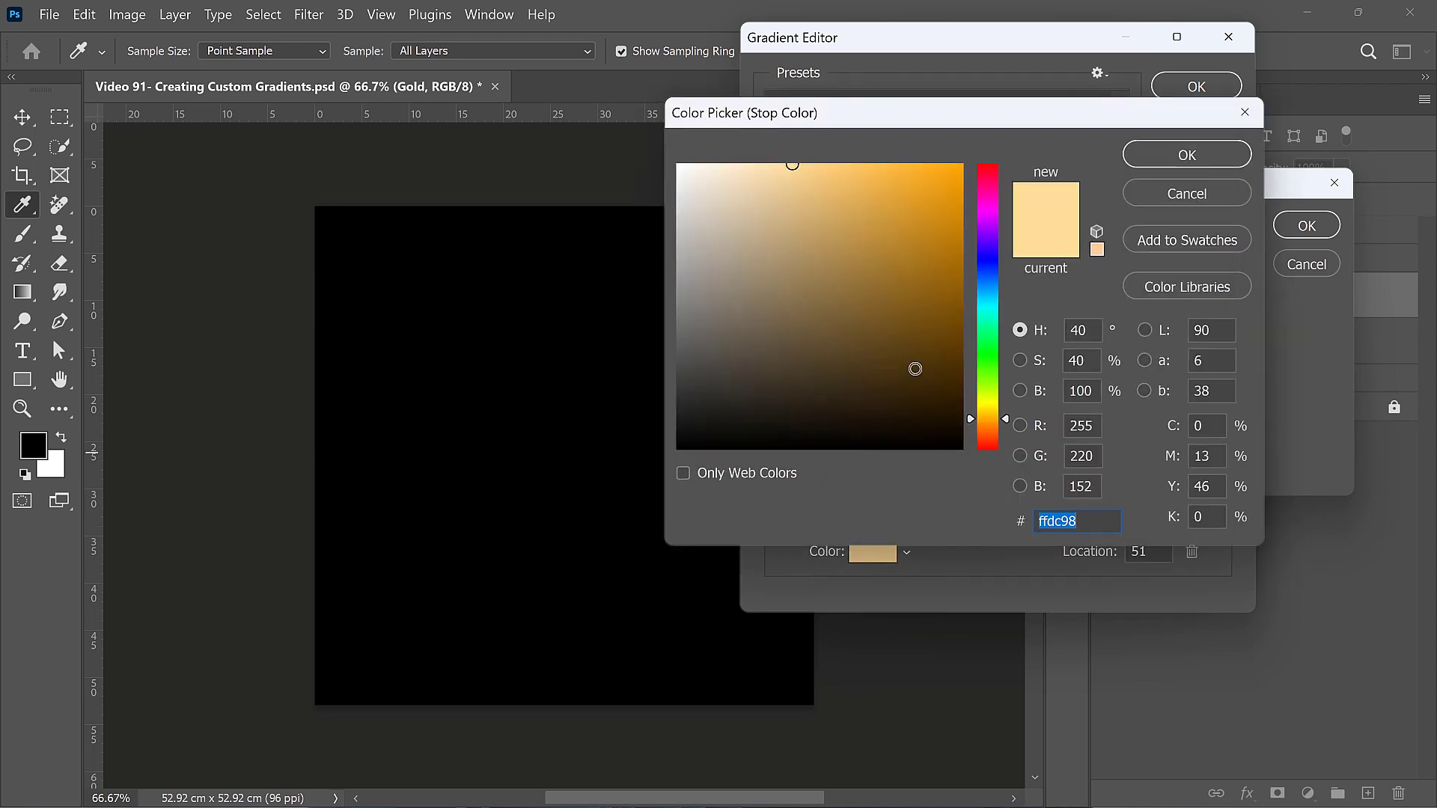
pyautogui.click(921, 387)
pyautogui.click(1190, 156)
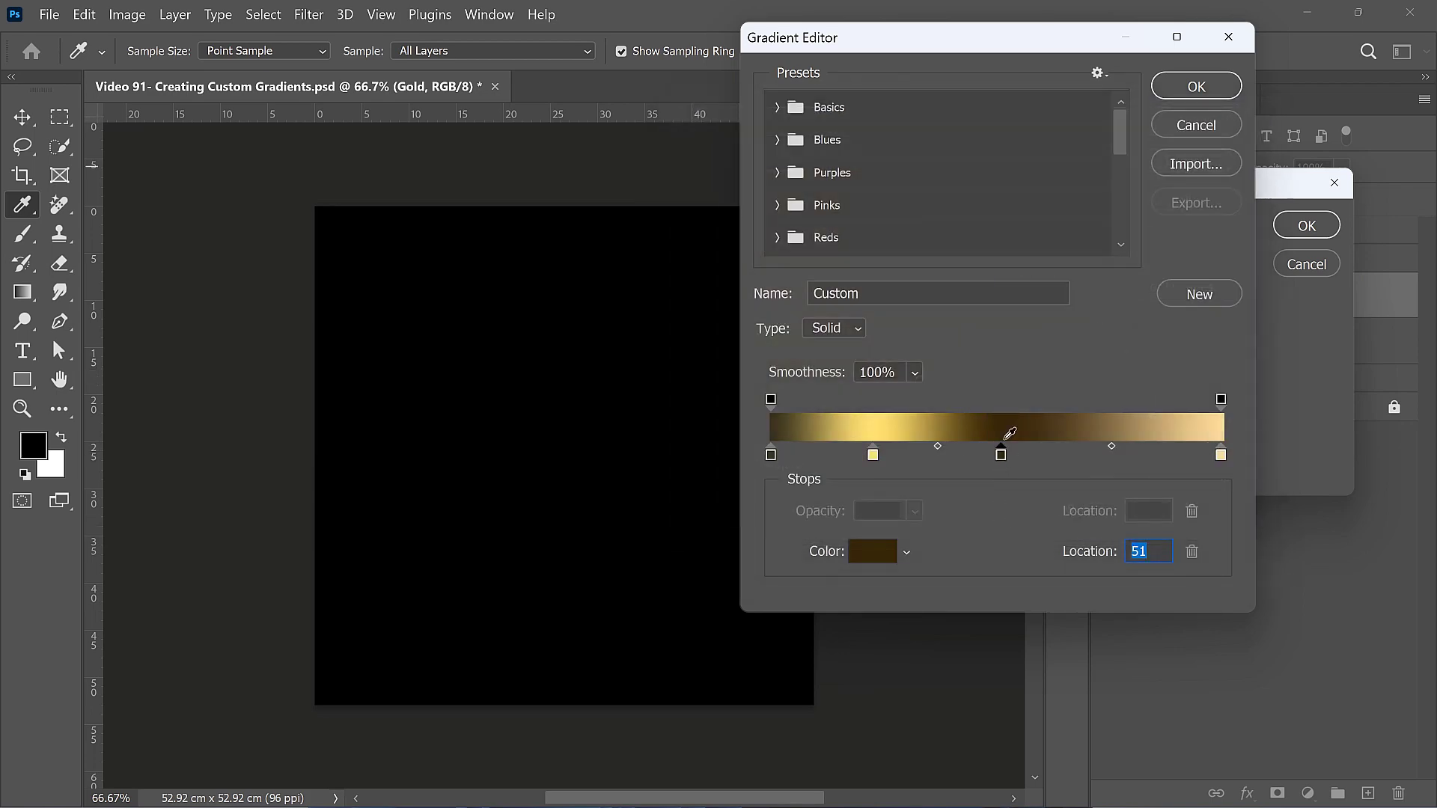
# - Set the gradient's end color stop to orange gold, ffc85d
pyautogui.doubleClick(1221, 455)
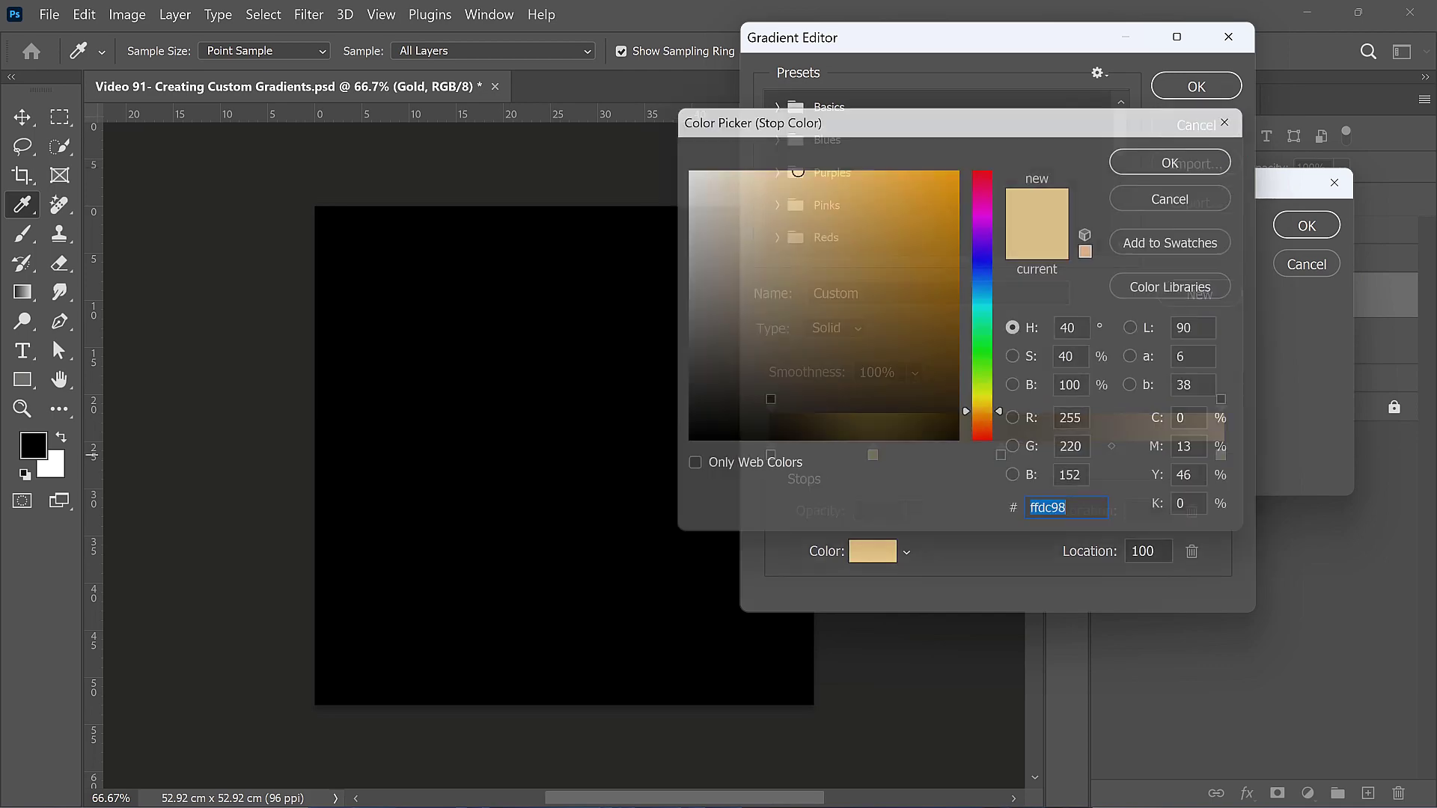
pyautogui.moveTo(865, 127); pyautogui.dragTo(1168, 127)
pyautogui.click(1175, 169)
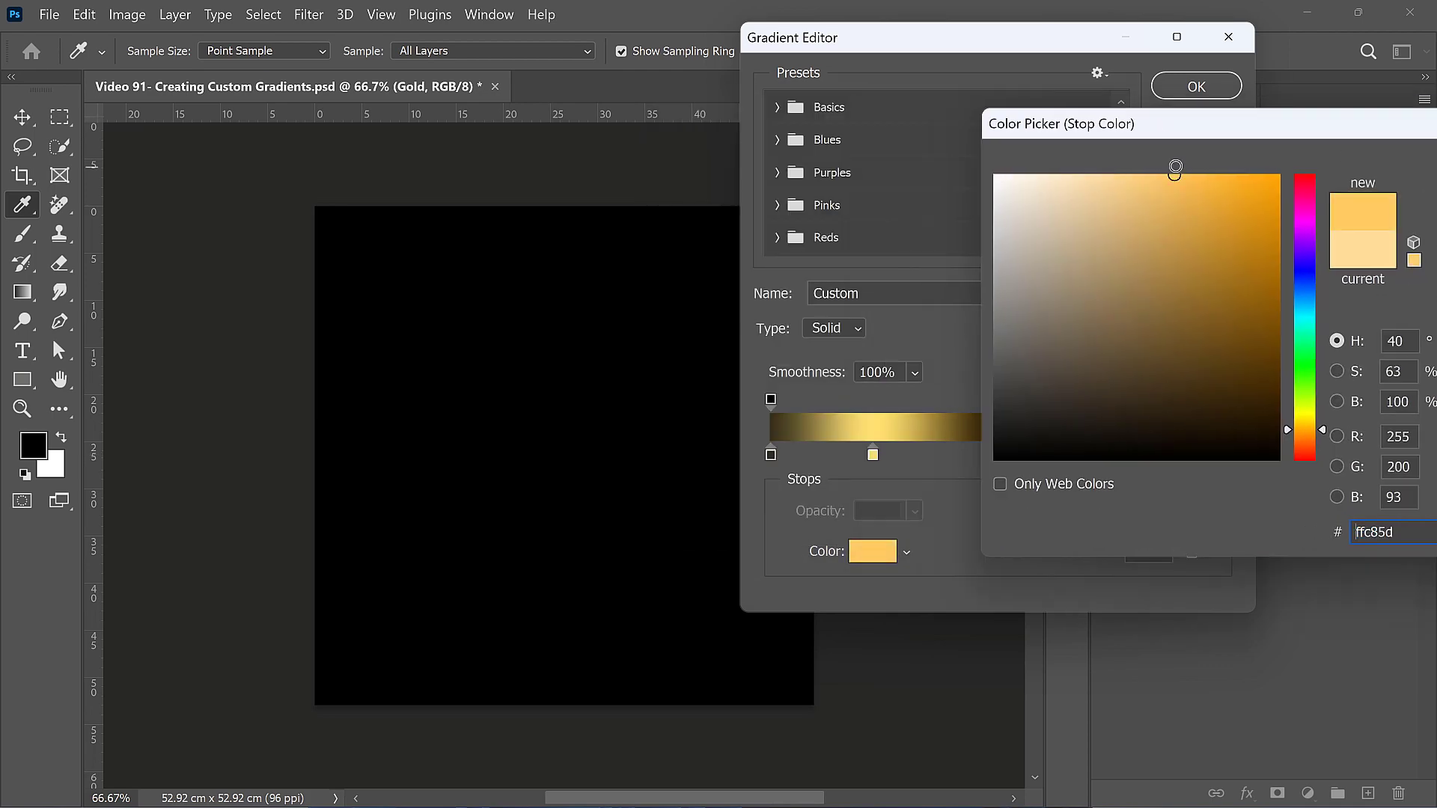
pyautogui.moveTo(1340, 124); pyautogui.dragTo(1044, 186)
pyautogui.click(1228, 228)
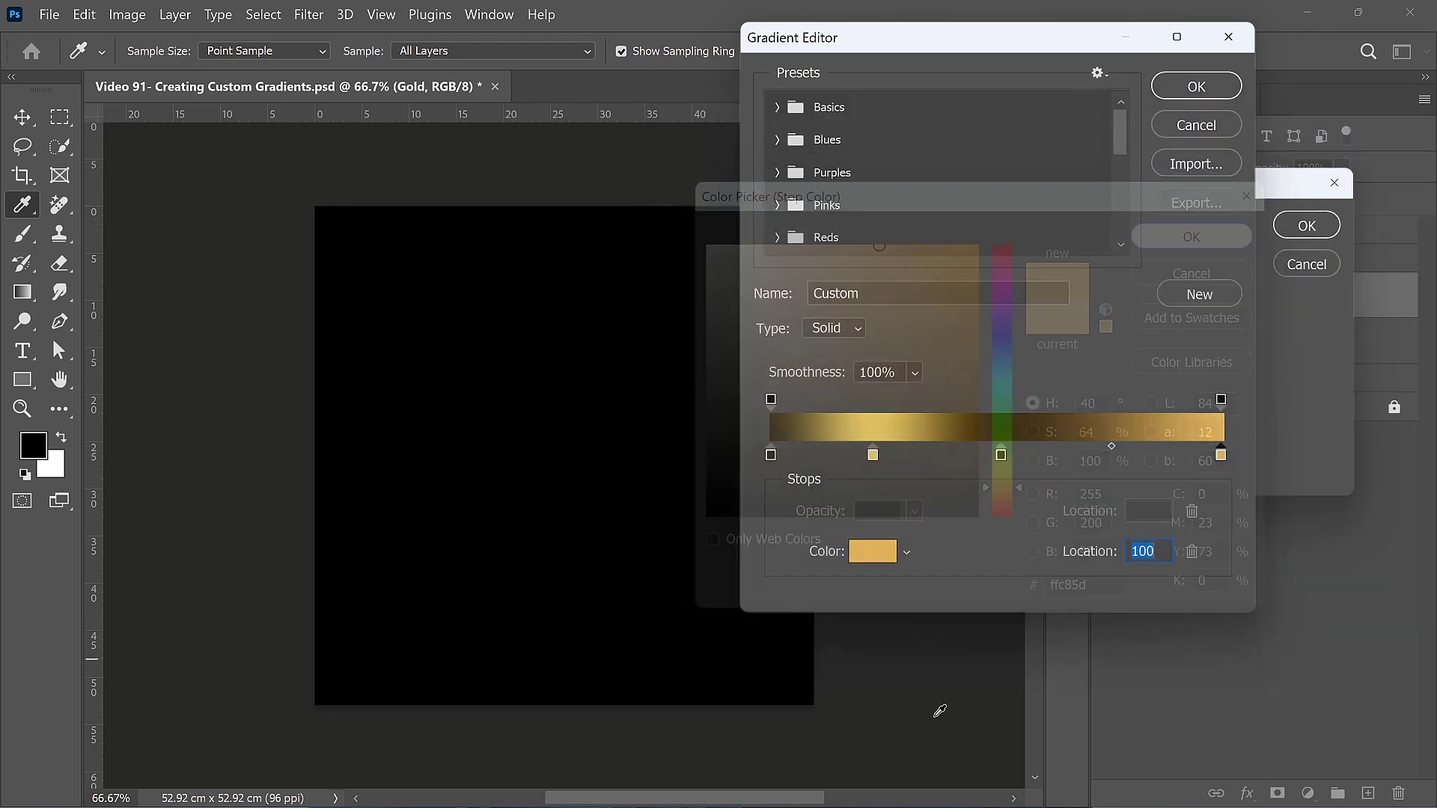
# - Change the gradient's end color stop to a bright golden yellow and reposition the dark brown stop to location 50
pyautogui.moveTo(1001, 454); pyautogui.dragTo(973, 452)
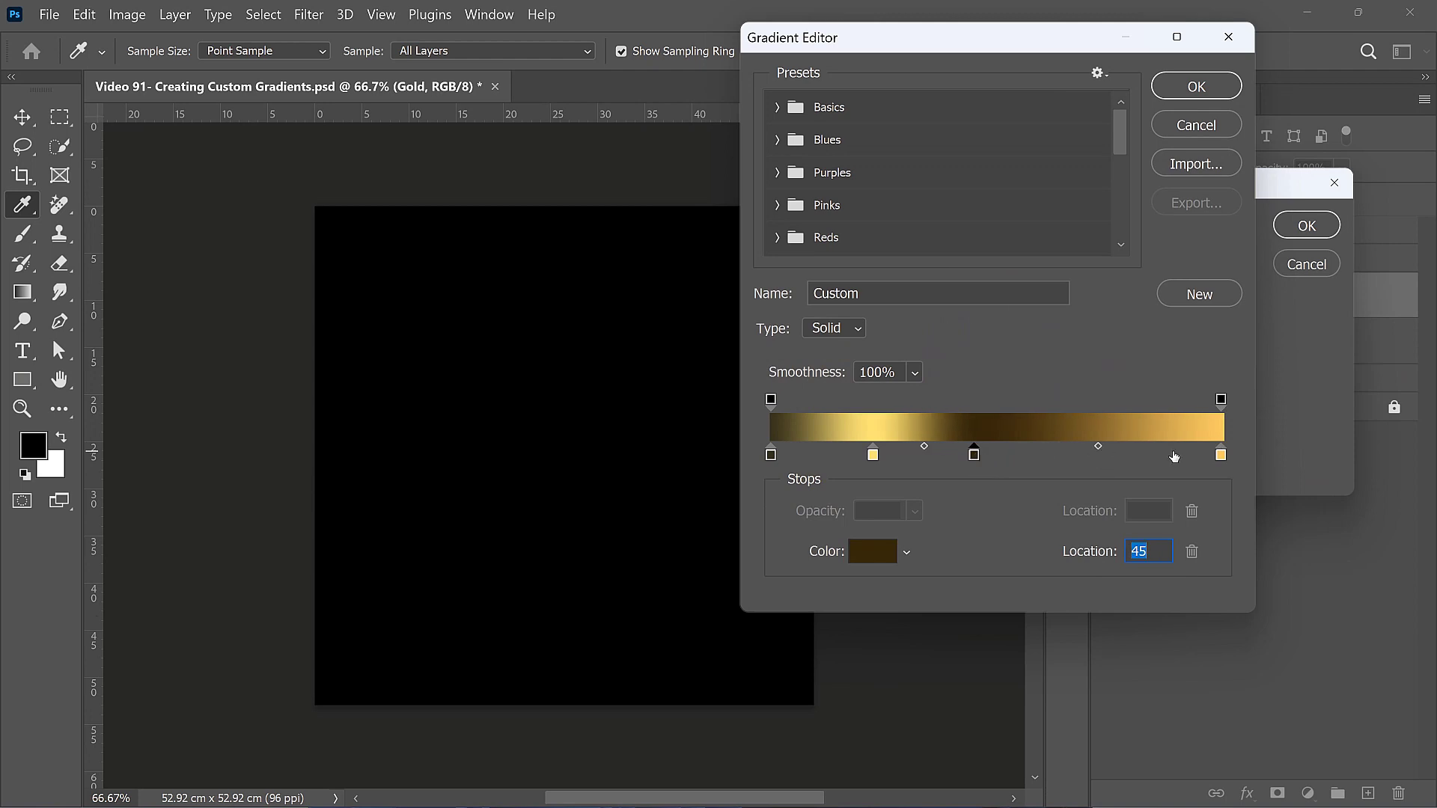
pyautogui.doubleClick(1221, 454)
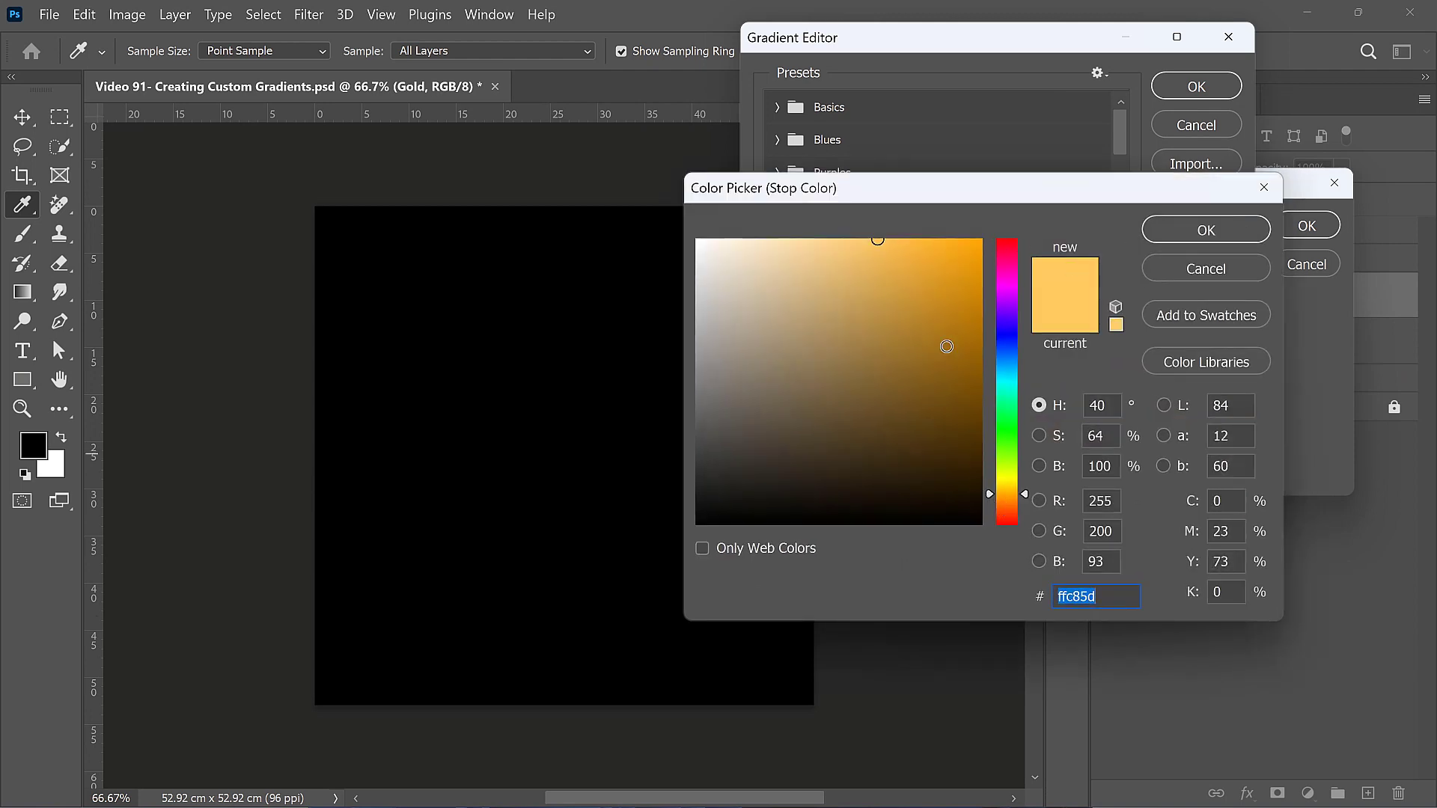
pyautogui.click(847, 240)
pyautogui.click(1199, 229)
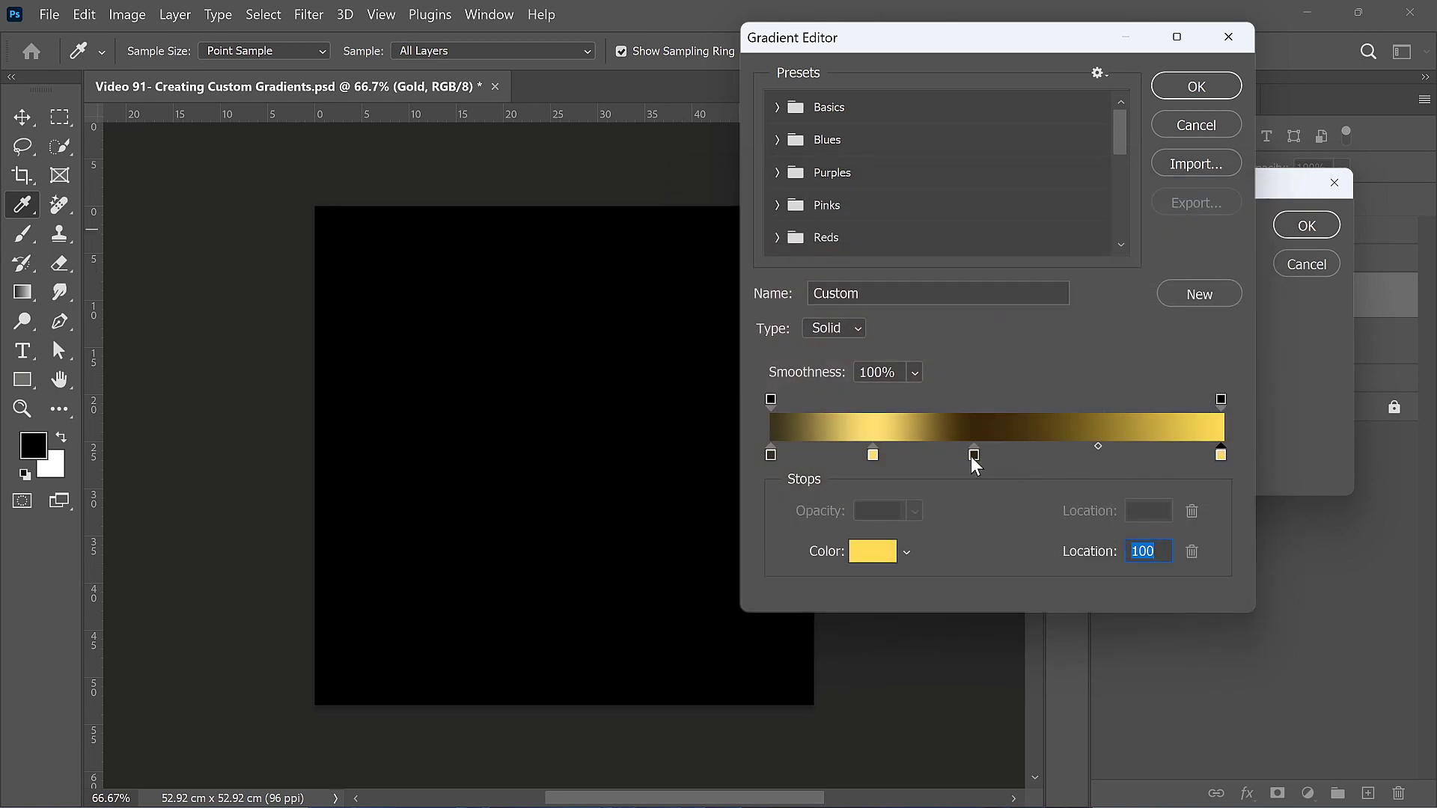
pyautogui.moveTo(974, 455); pyautogui.dragTo(994, 454)
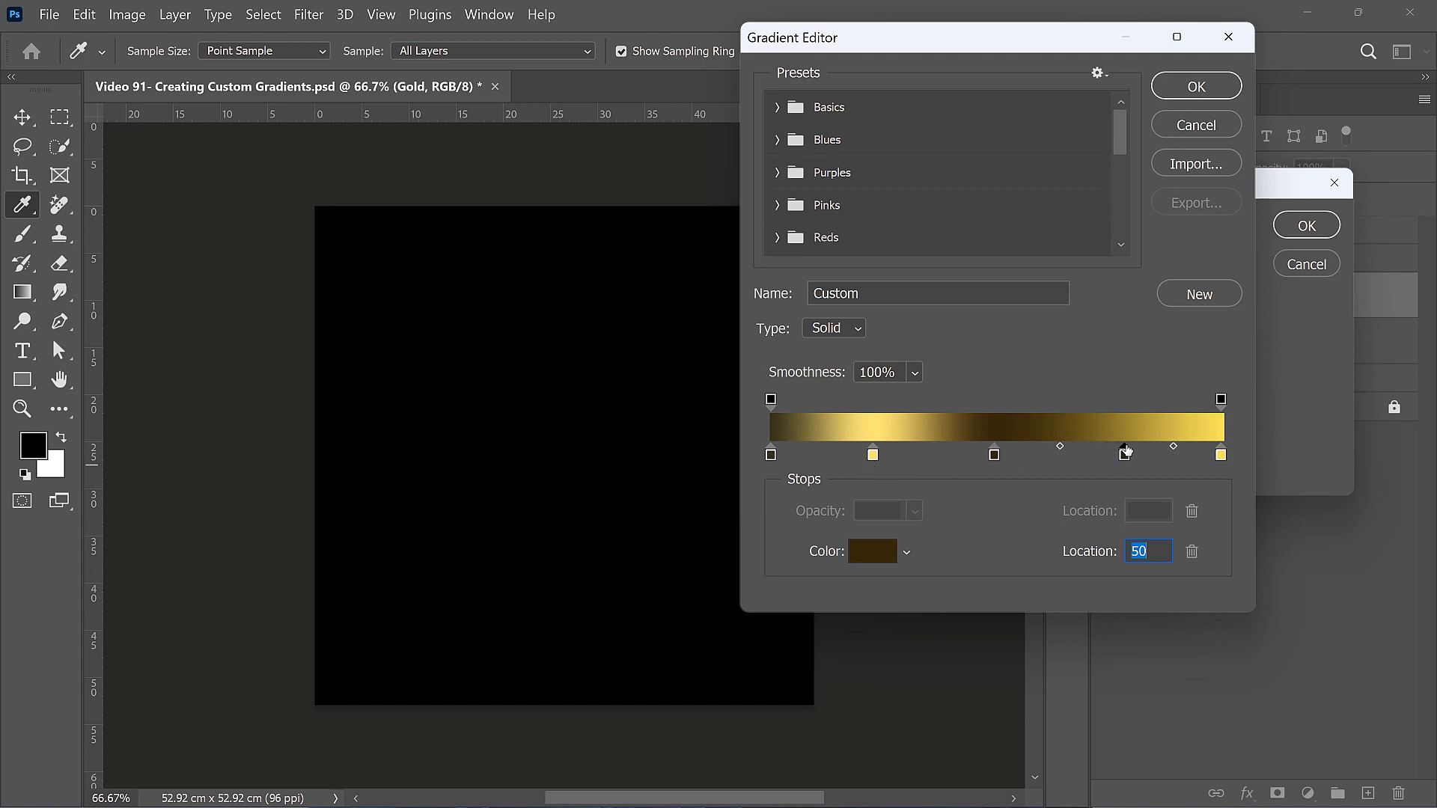
# - Add a light golden brown color stop at location 78 and move the pale golden yellow stop to location 19
pyautogui.click(1122, 454)
pyautogui.doubleClick(1124, 454)
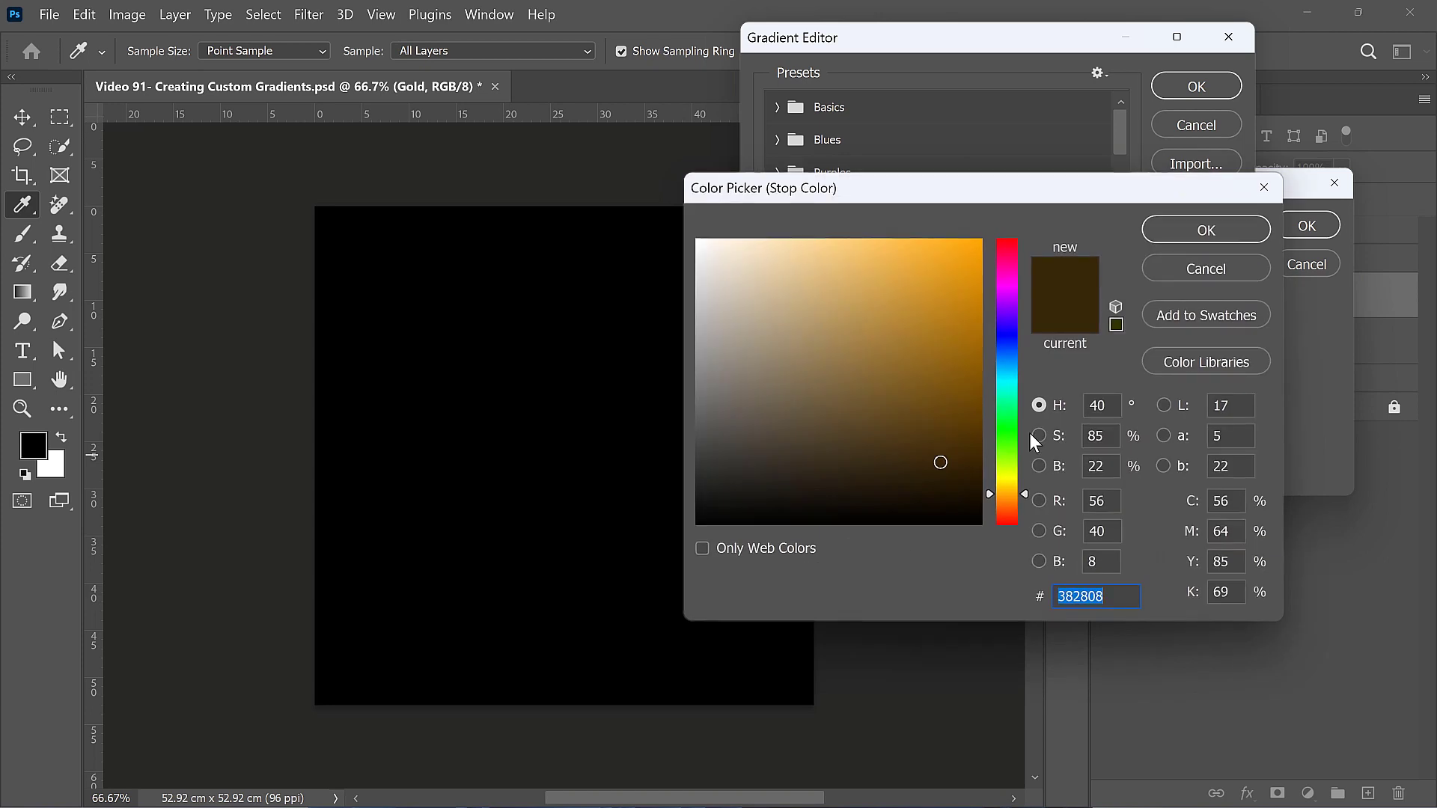
pyautogui.click(871, 341)
pyautogui.click(1205, 230)
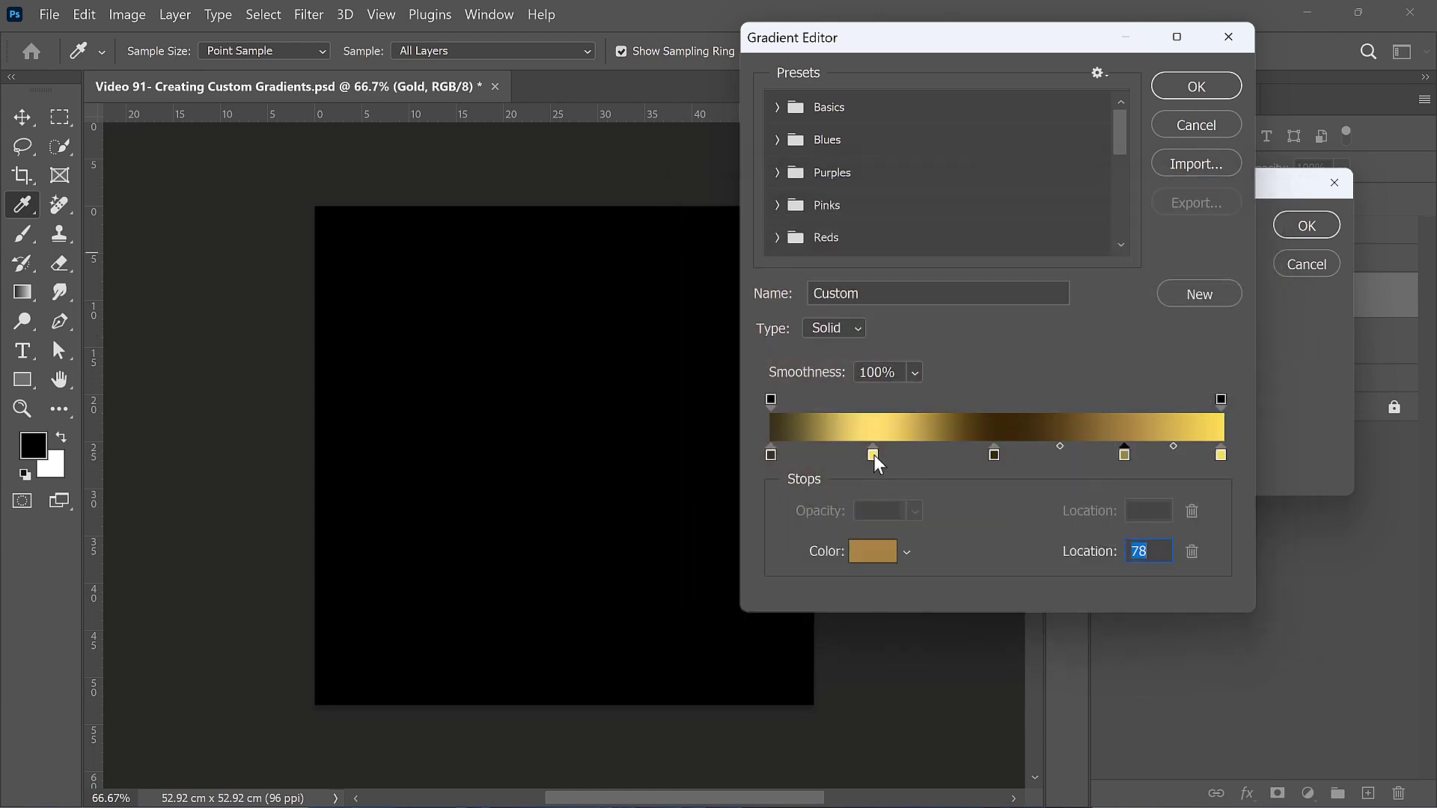
pyautogui.moveTo(873, 455); pyautogui.dragTo(859, 459)
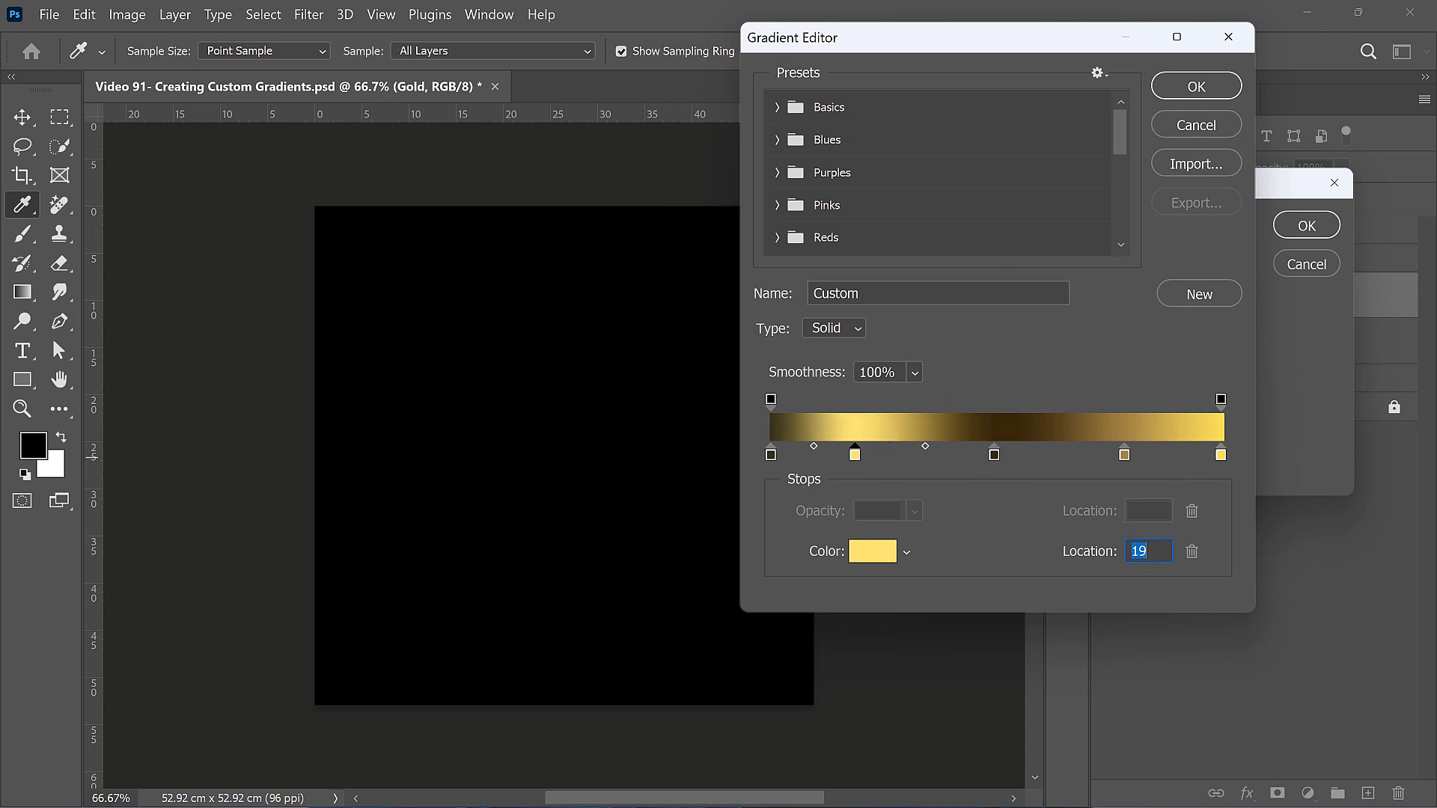
# - Save the gradient as a preset named Gold in the Group 1 preset folder and apply it to the fill layer
pyautogui.click(771, 295)
pyautogui.write('Gold')
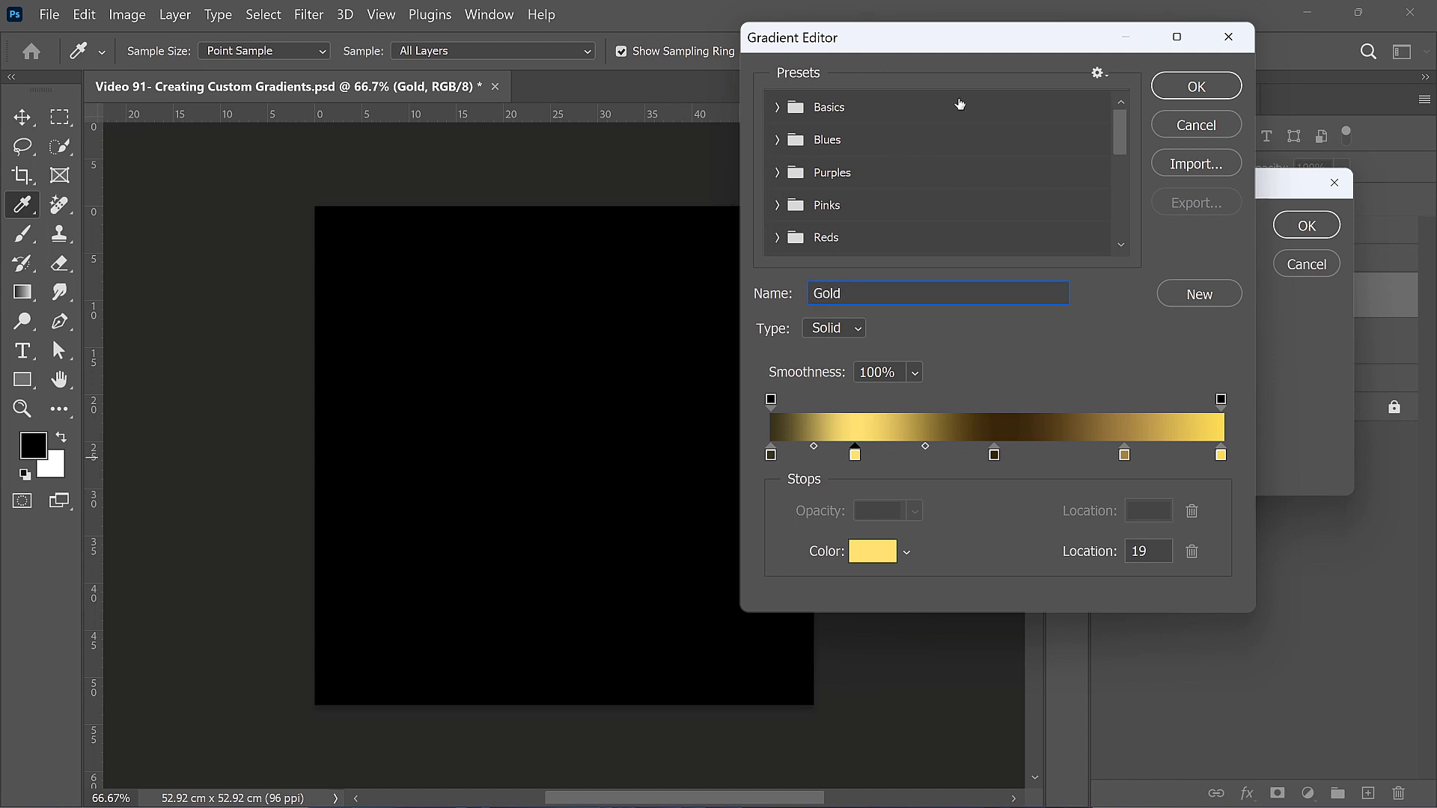
pyautogui.scroll(-3, 866, 195)
pyautogui.scroll(-3, 866, 196)
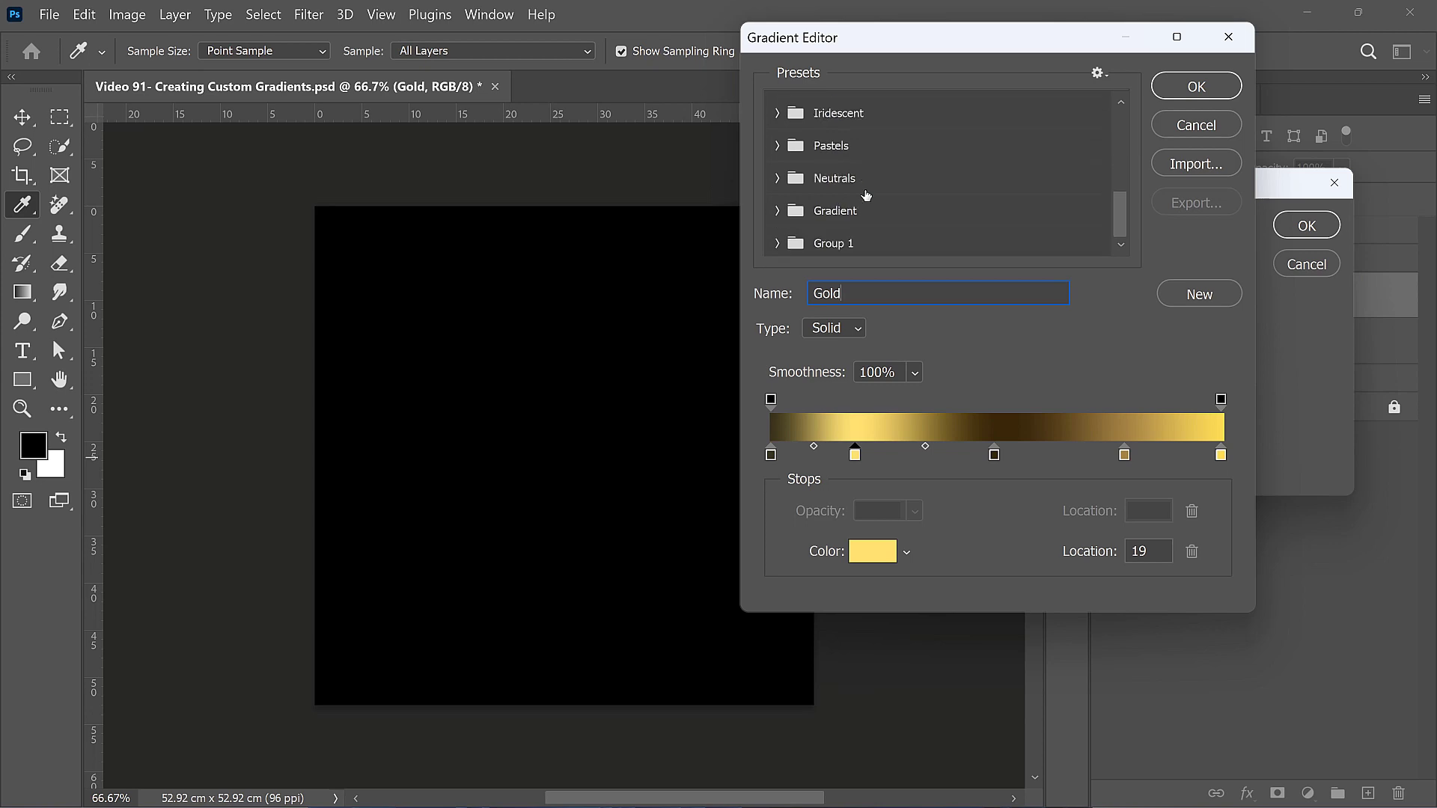
pyautogui.click(819, 240)
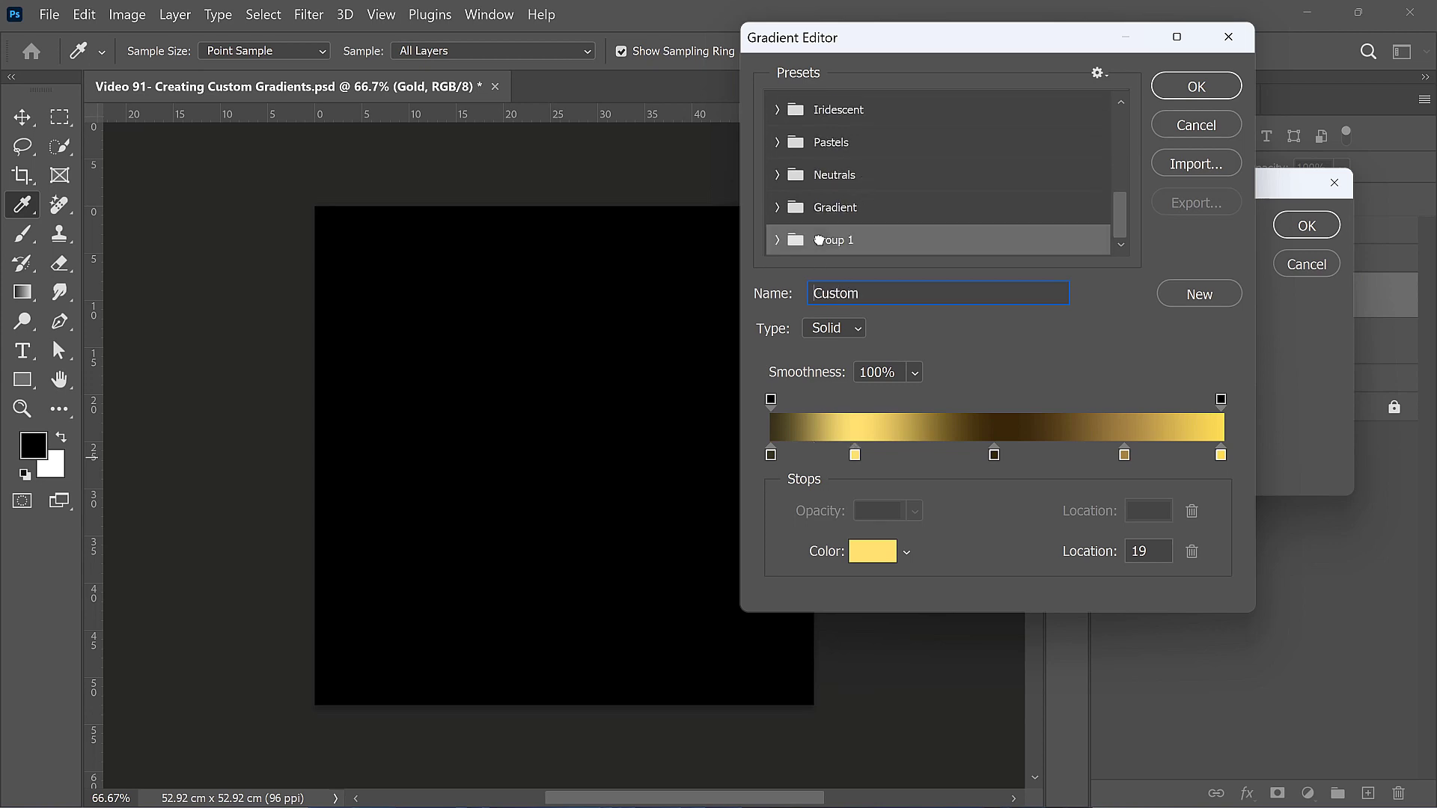
pyautogui.click(777, 239)
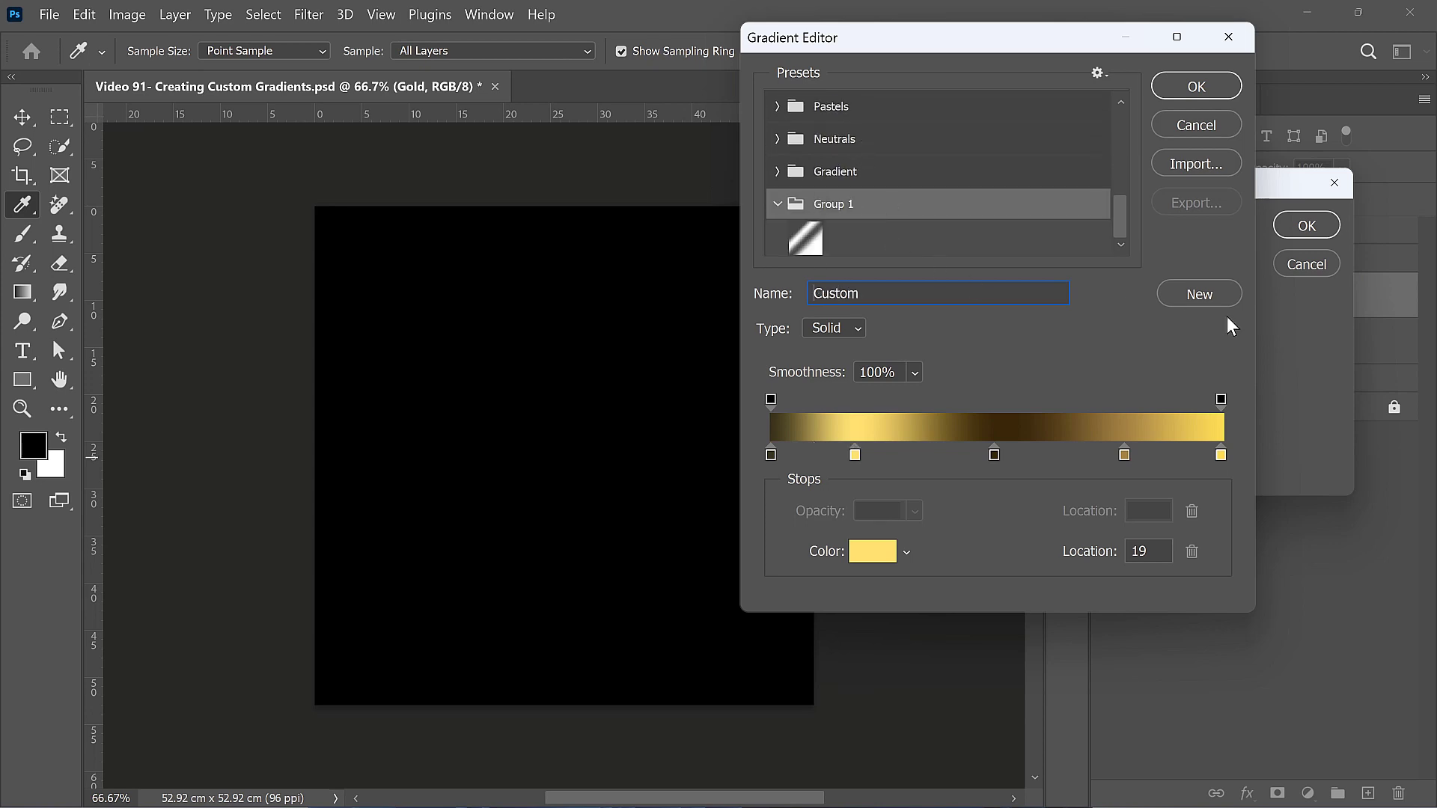
pyautogui.moveTo(861, 294); pyautogui.dragTo(751, 290)
pyautogui.write('Gold')
pyautogui.click(1196, 297)
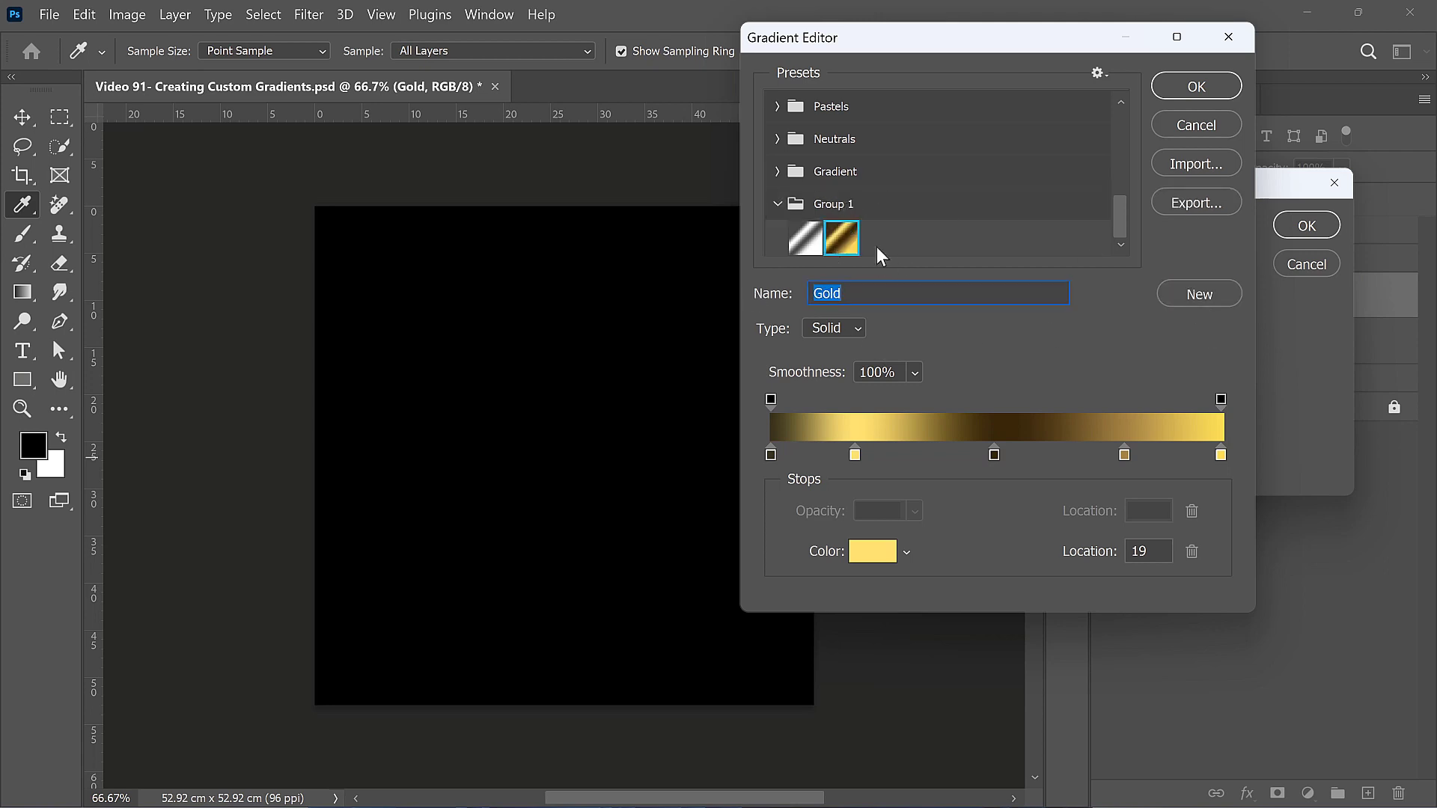
pyautogui.click(1198, 93)
pyautogui.click(1333, 226)
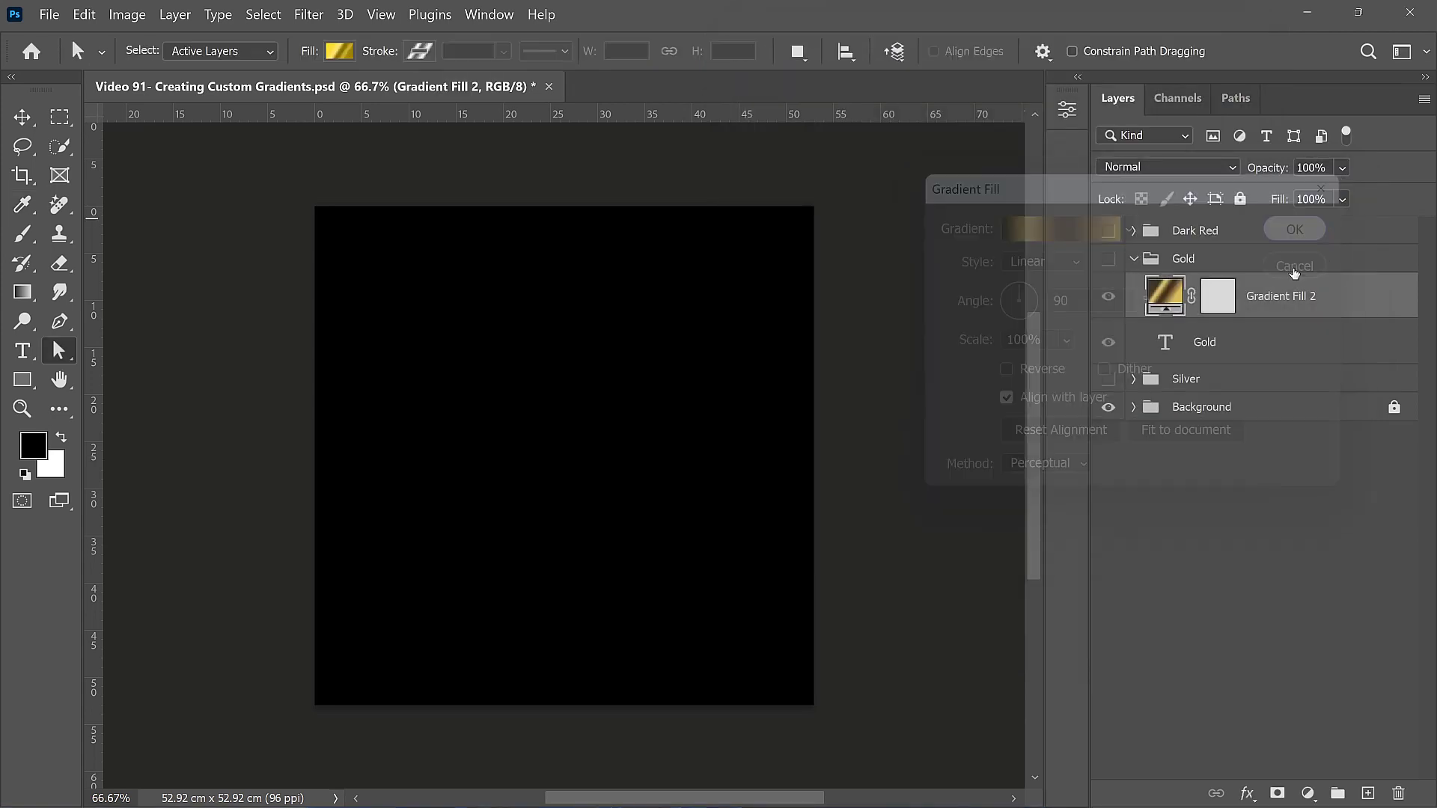
# - Unhide the Gold group with its gradient fill clipped to the Gold text layer, and set the gradient angle to 154.91°
pyautogui.click(1109, 259)
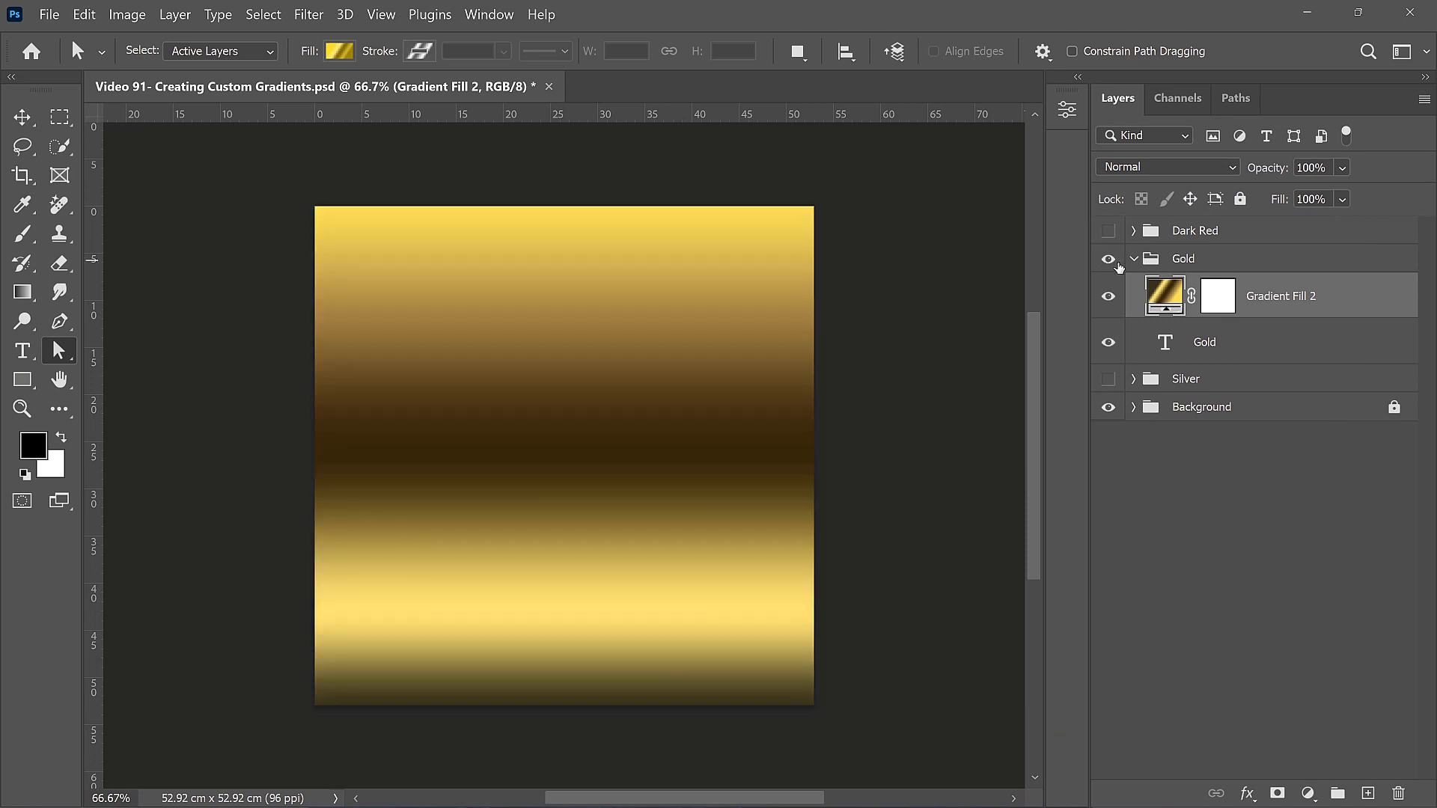
pyautogui.keyDown('alt'); pyautogui.click(1245, 323); pyautogui.keyUp('alt')
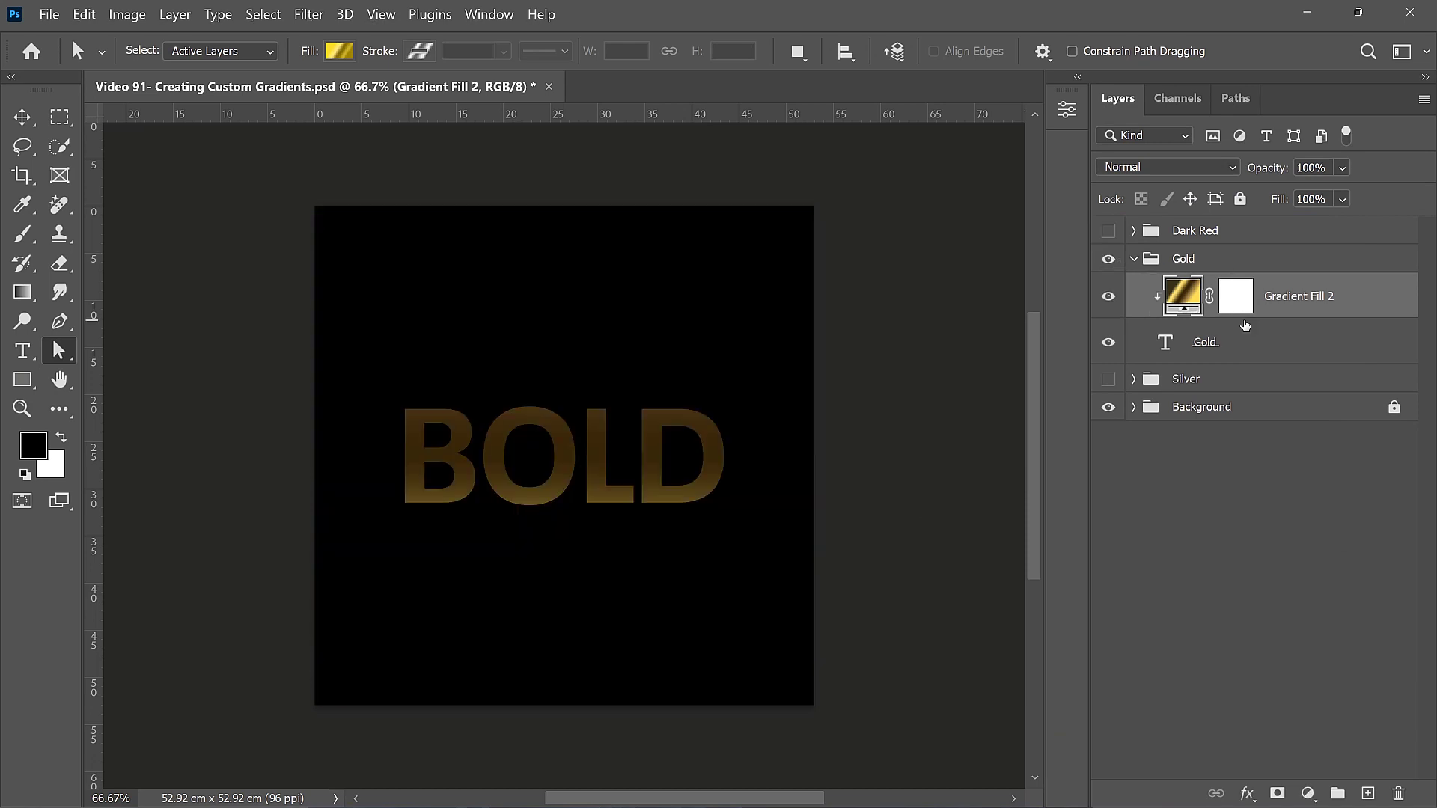
pyautogui.doubleClick(1181, 294)
pyautogui.moveTo(1015, 289)
pyautogui.mouseDown()
pyautogui.moveTo(995, 289)
pyautogui.moveTo(1018, 320)
pyautogui.moveTo(994, 304)
pyautogui.moveTo(1003, 294)
pyautogui.mouseUp()
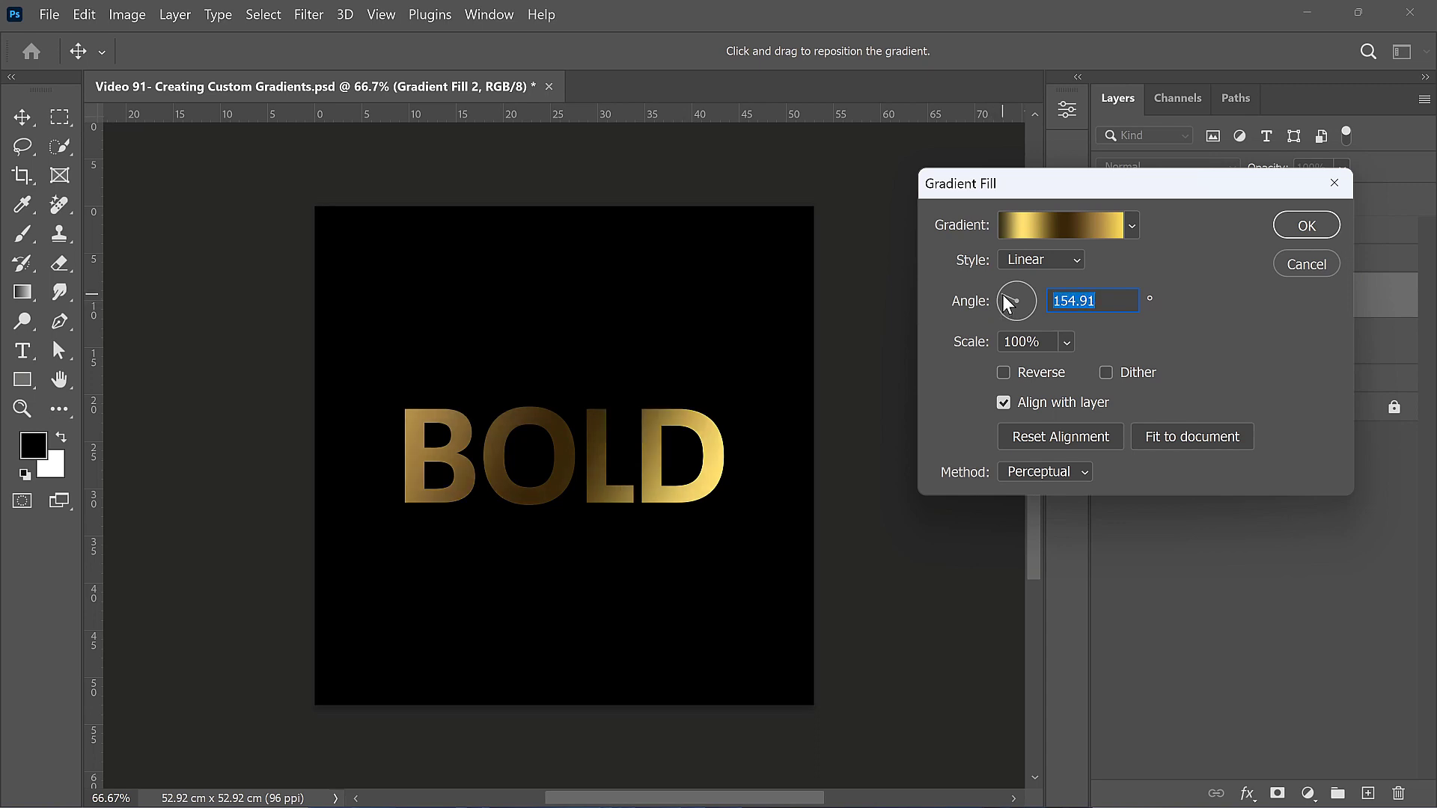
pyautogui.click(1304, 226)
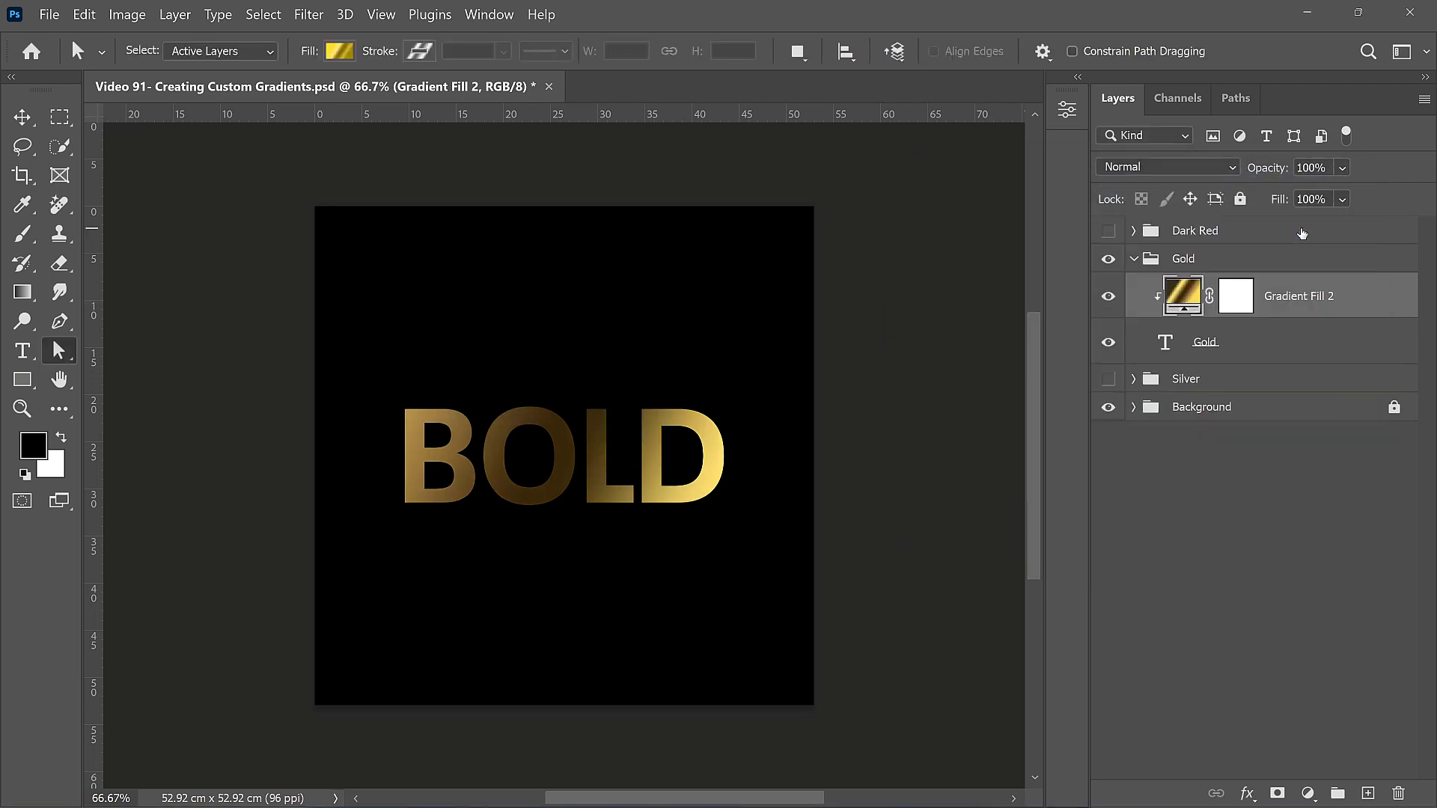
# - Collapse and hide the Gold group, and expand and show the Dark Red group
pyautogui.click(1134, 259)
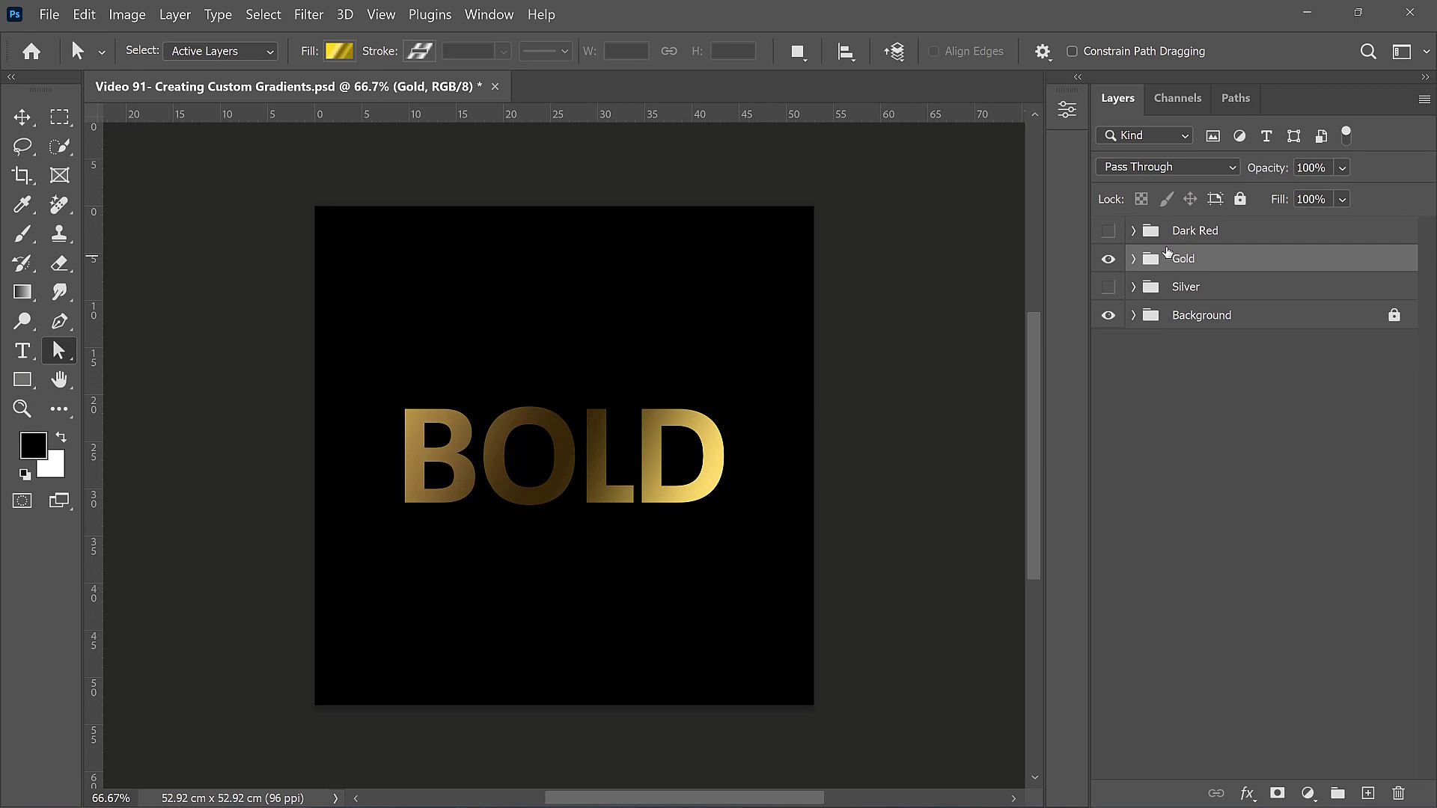
pyautogui.click(1109, 259)
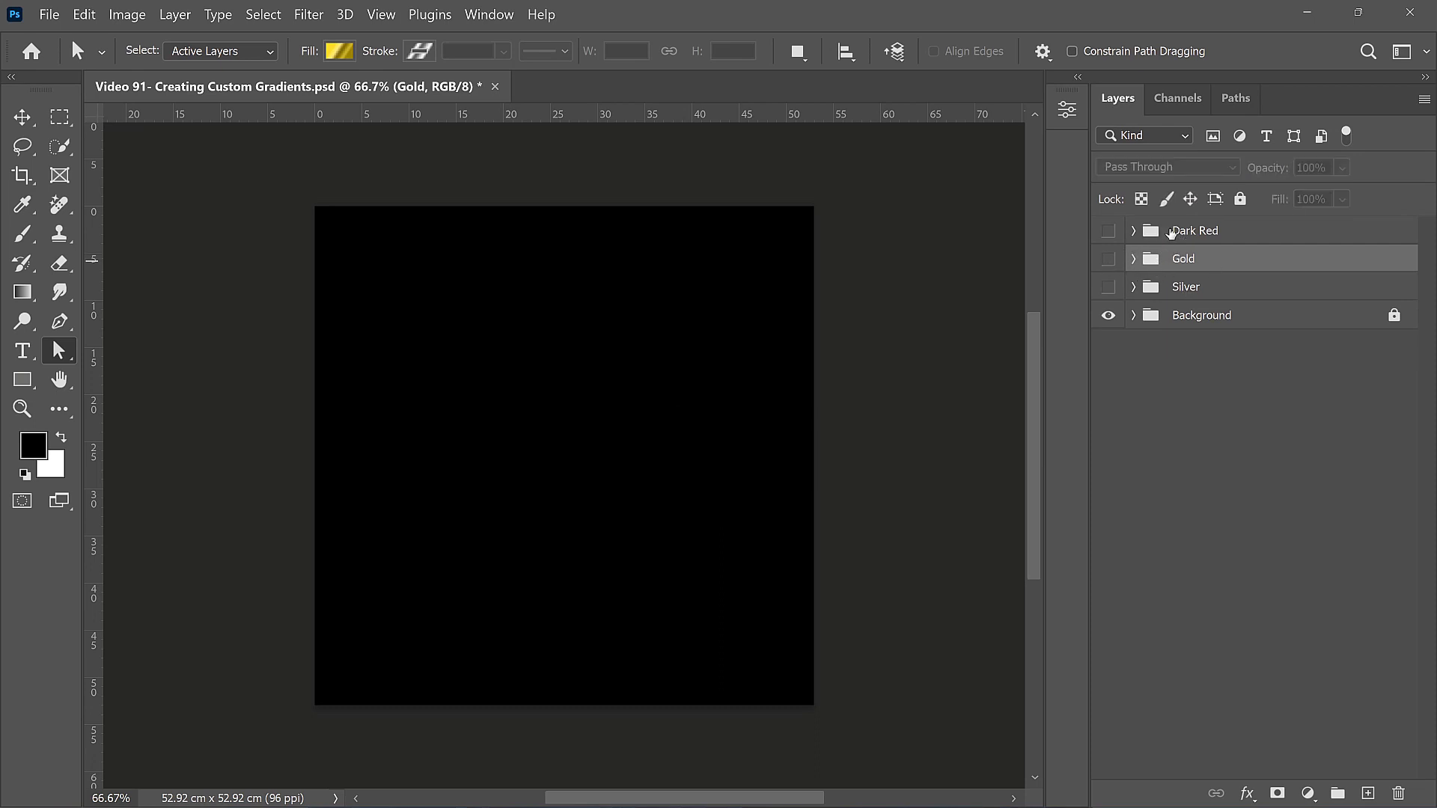
pyautogui.click(1134, 230)
pyautogui.click(1109, 230)
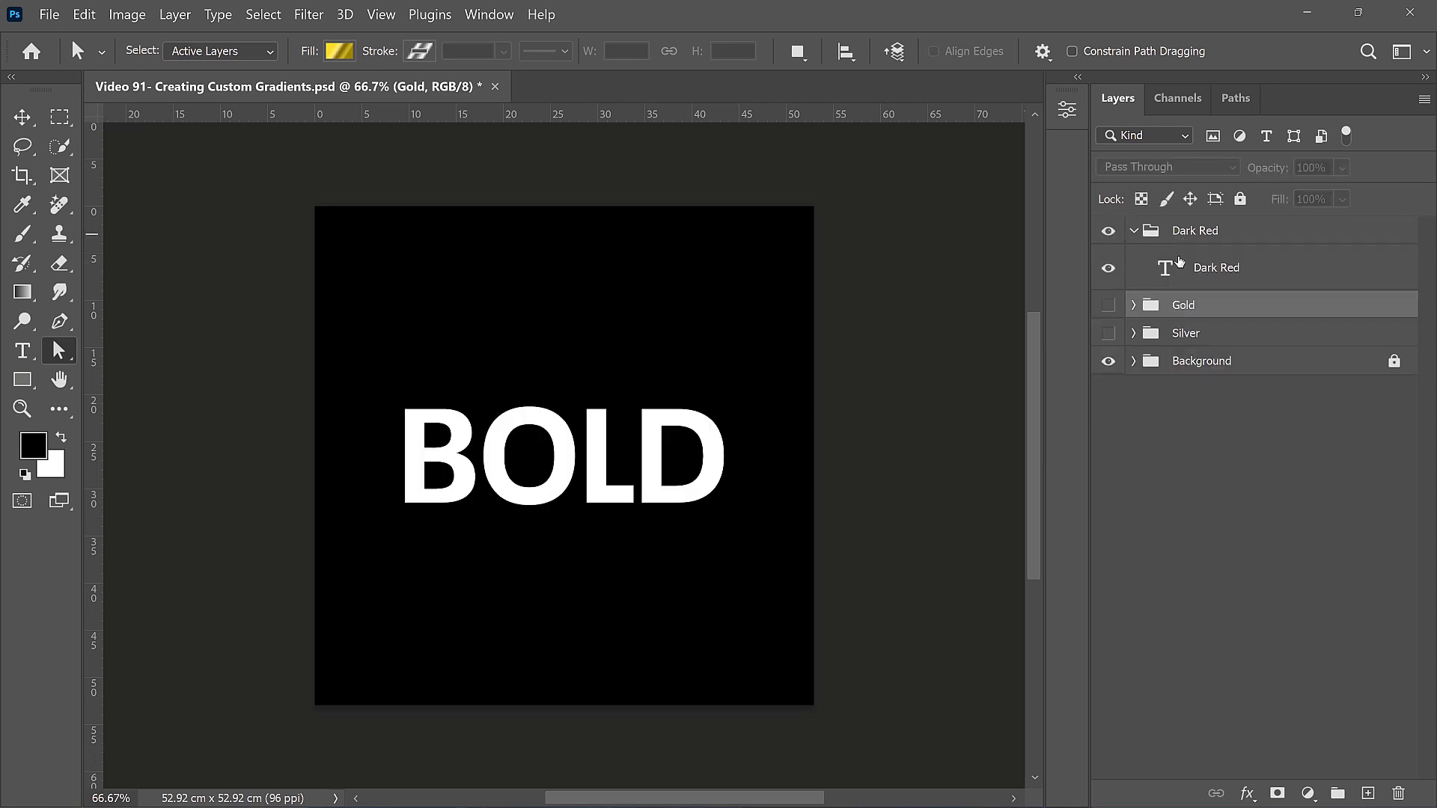
# - Create a gradient fill layer above the Dark Red text layer and open its gradient for editing
pyautogui.click(1213, 270)
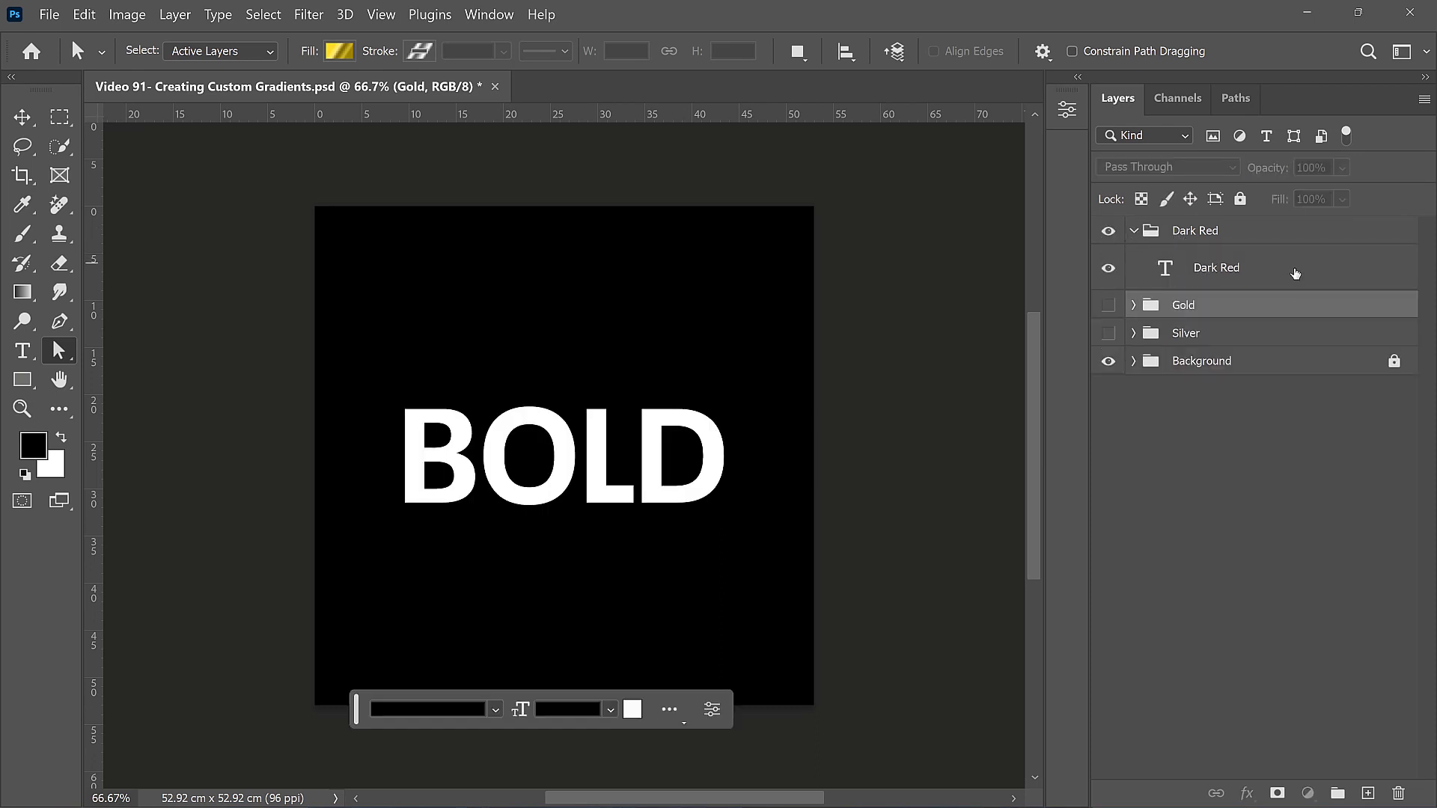
pyautogui.click(1308, 793)
pyautogui.click(1269, 416)
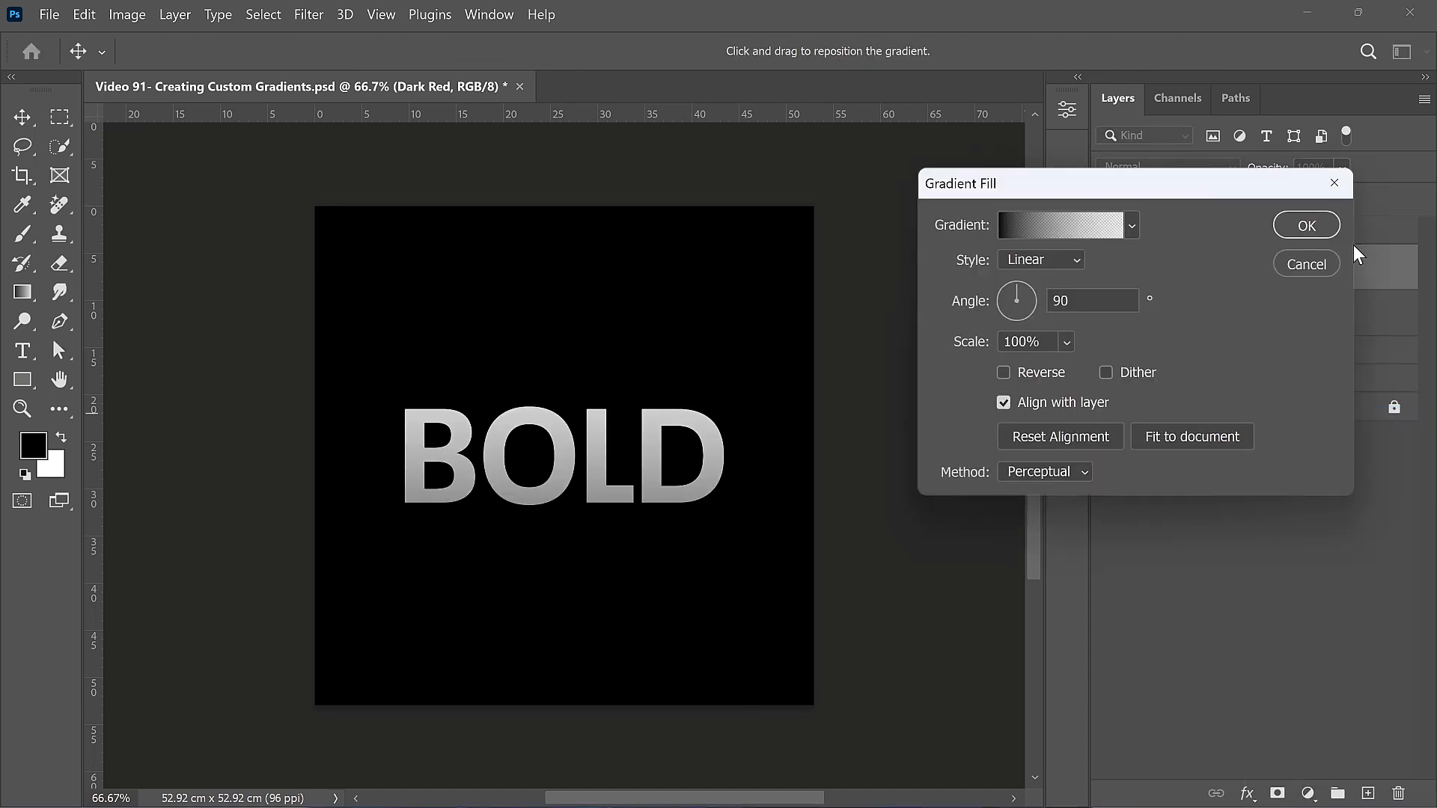
pyautogui.click(1071, 220)
# - Set the end opacity stop of the Dark Red gradient to 100%
pyautogui.click(770, 456)
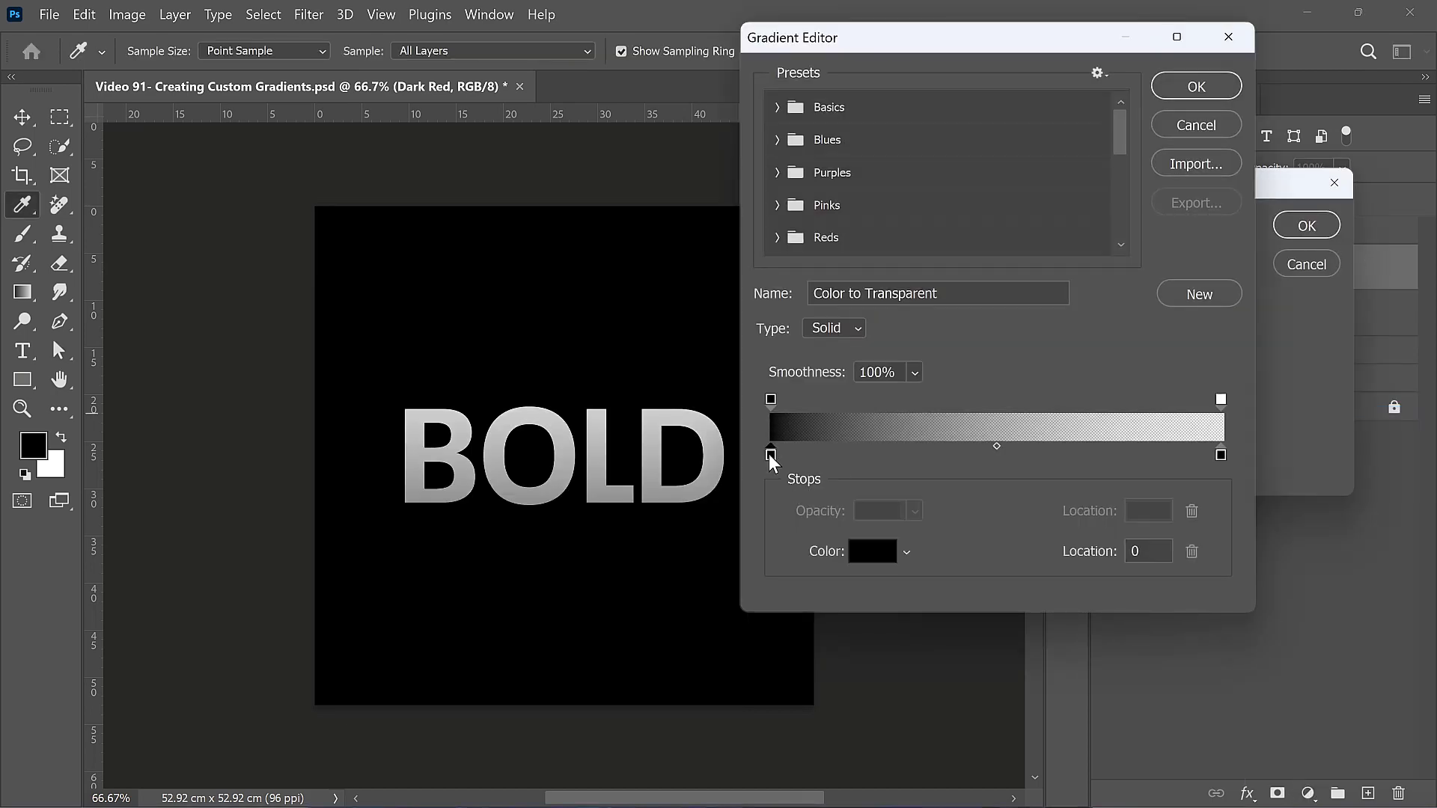
pyautogui.click(1221, 400)
pyautogui.moveTo(816, 517); pyautogui.dragTo(1092, 509)
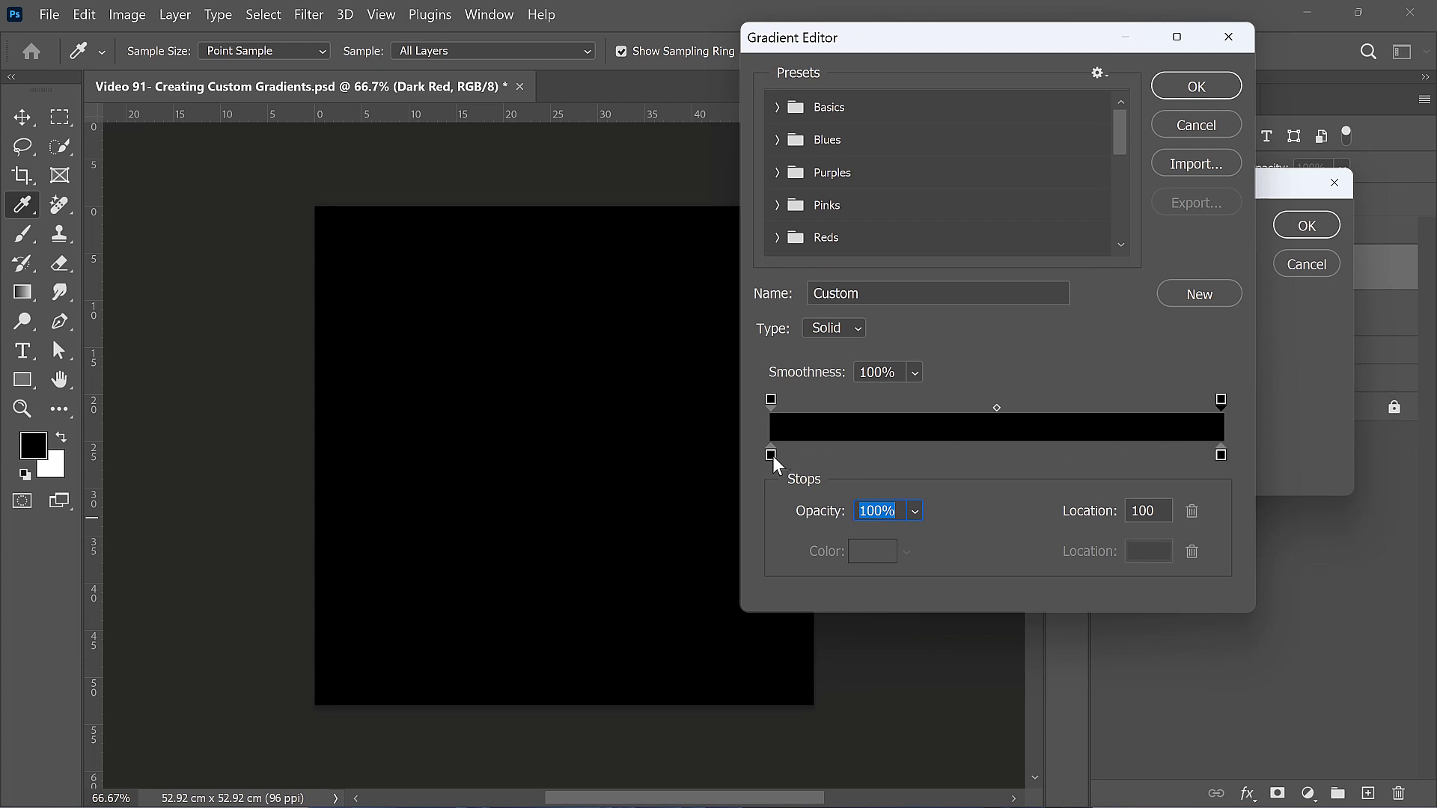
# - Set the gradient's starting color stop to very dark red, 400707
pyautogui.doubleClick(771, 455)
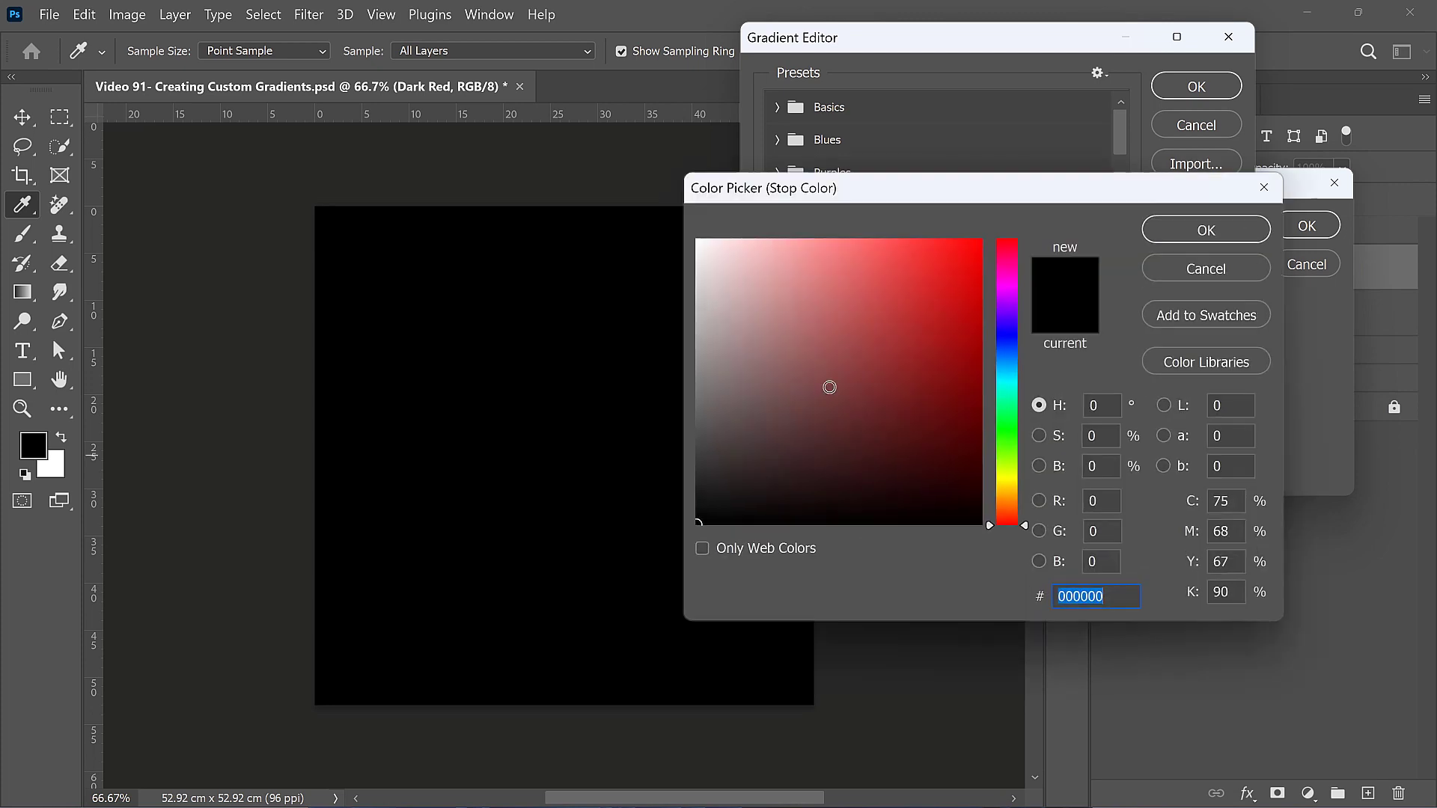
pyautogui.click(952, 453)
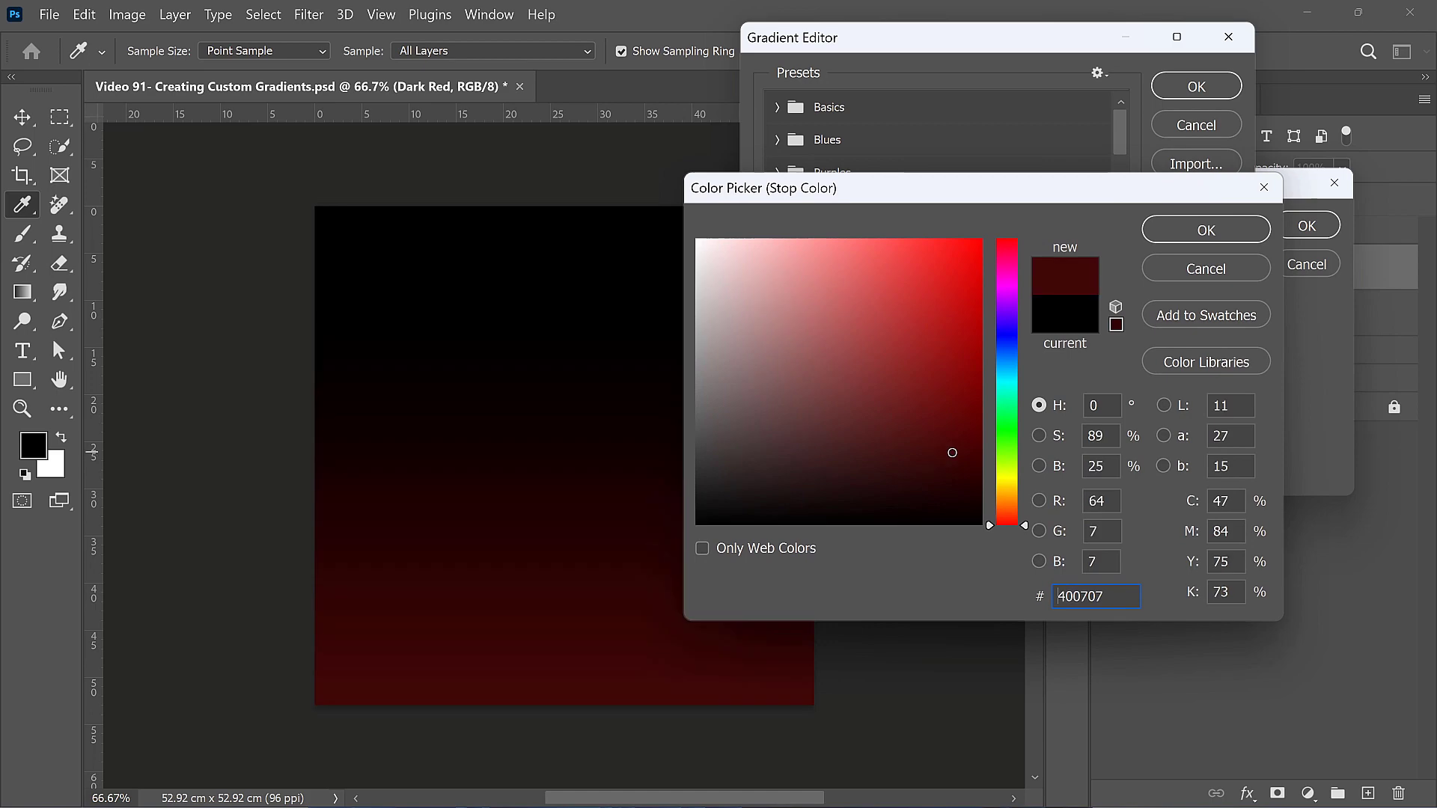
pyautogui.click(1214, 233)
# - Add a color stop at 13% to the Dark Red gradient and set its color to bright red, ff3030
pyautogui.click(828, 451)
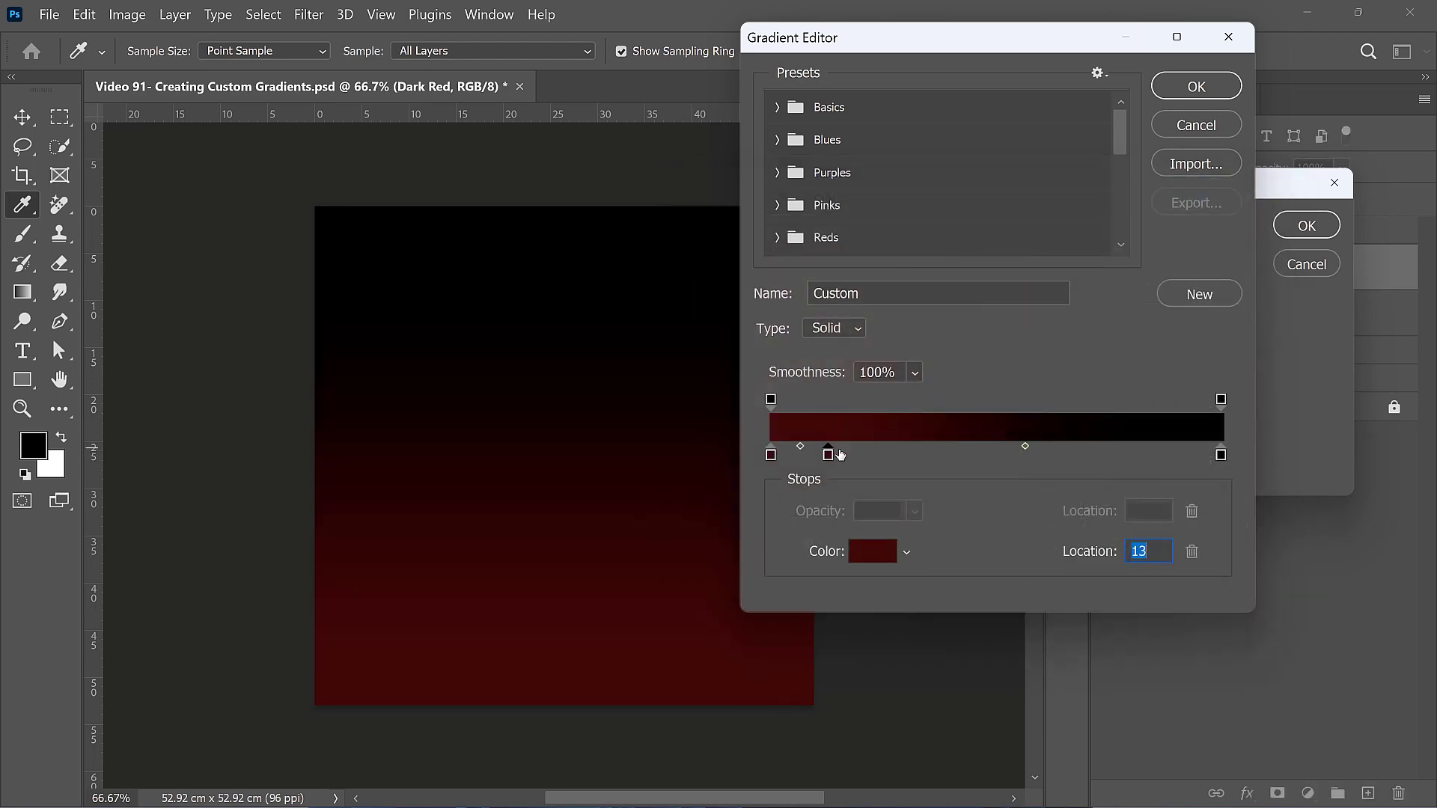
pyautogui.doubleClick(828, 454)
pyautogui.click(928, 240)
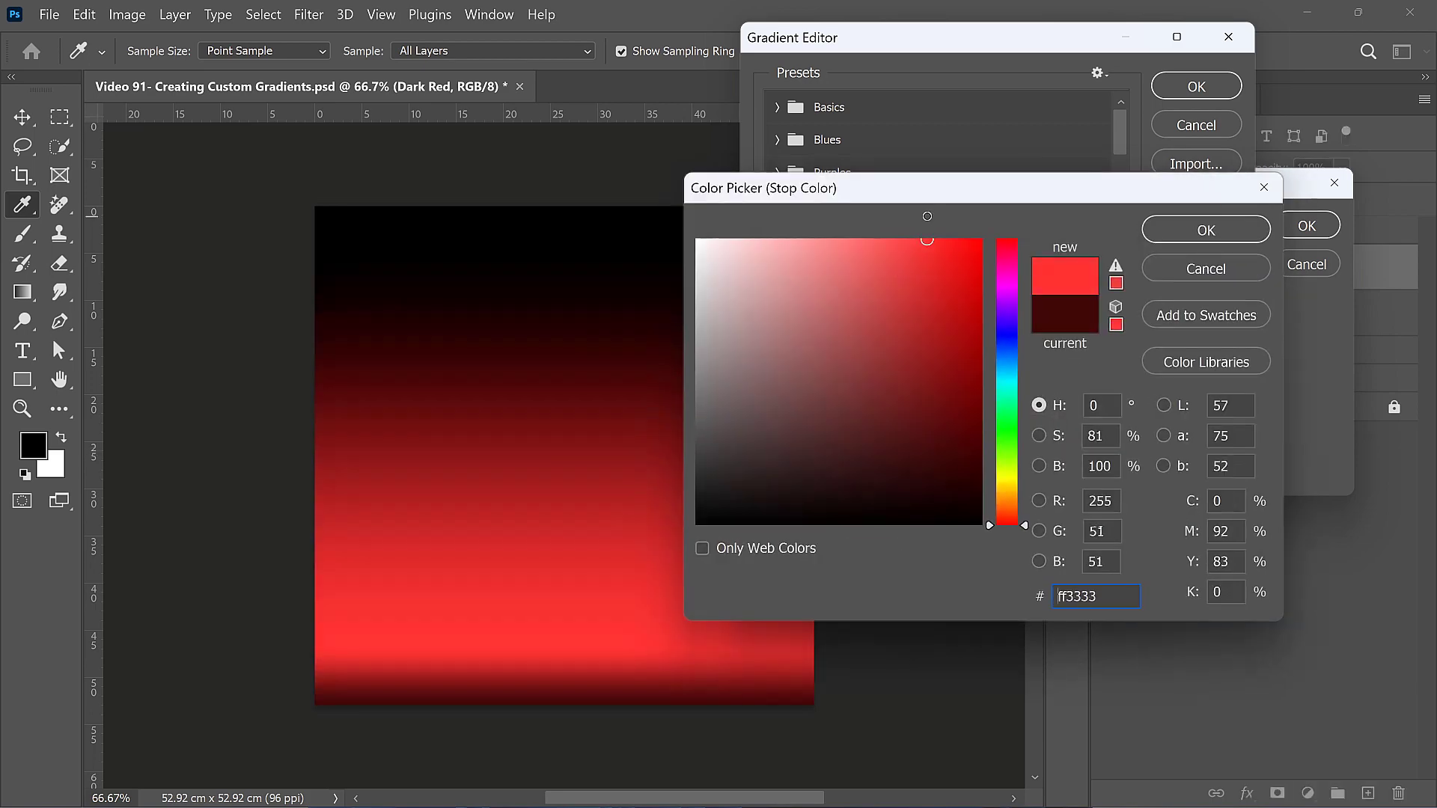
pyautogui.click(1229, 233)
# - Add a color stop at 28% to the gradient and make it very dark red
pyautogui.click(896, 452)
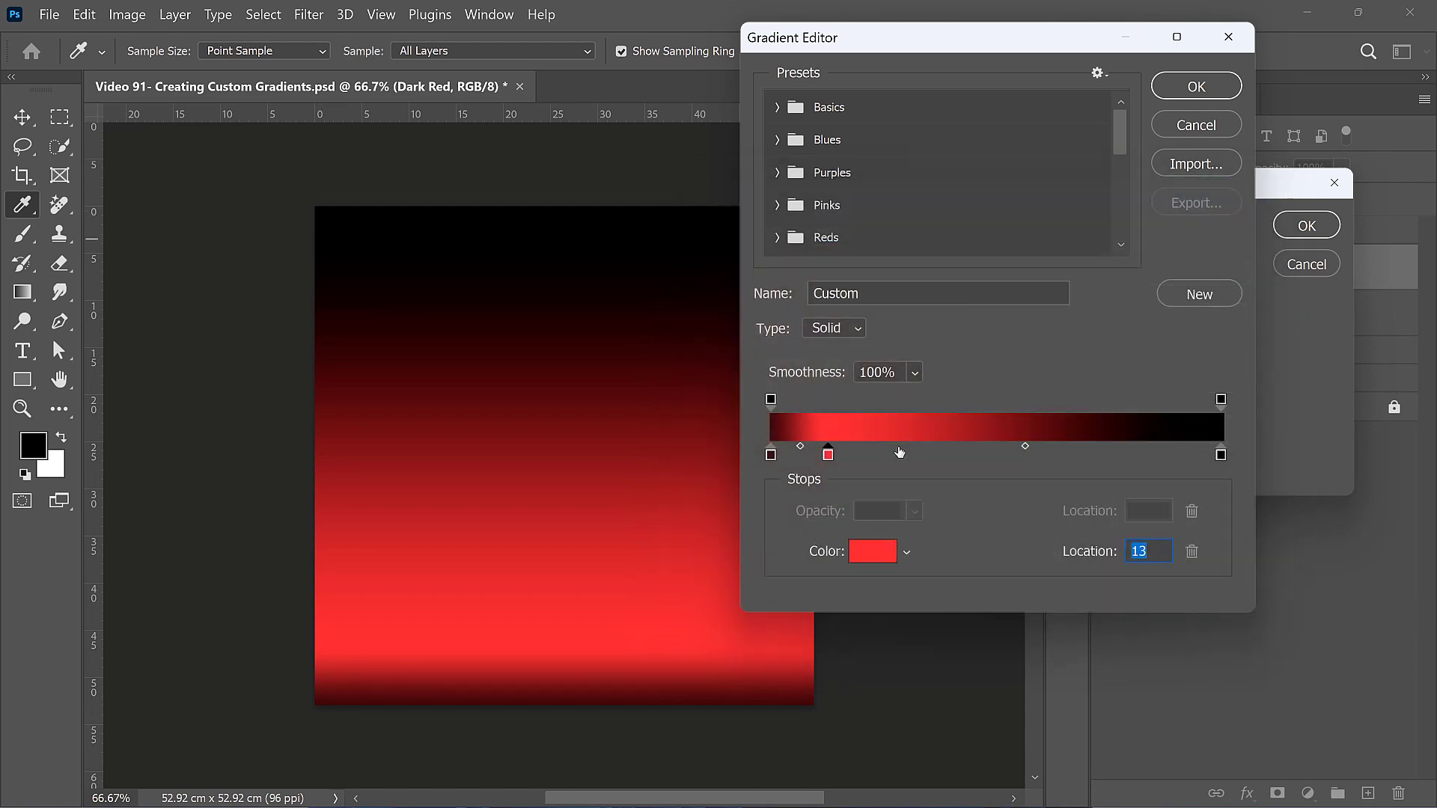
pyautogui.doubleClick(896, 454)
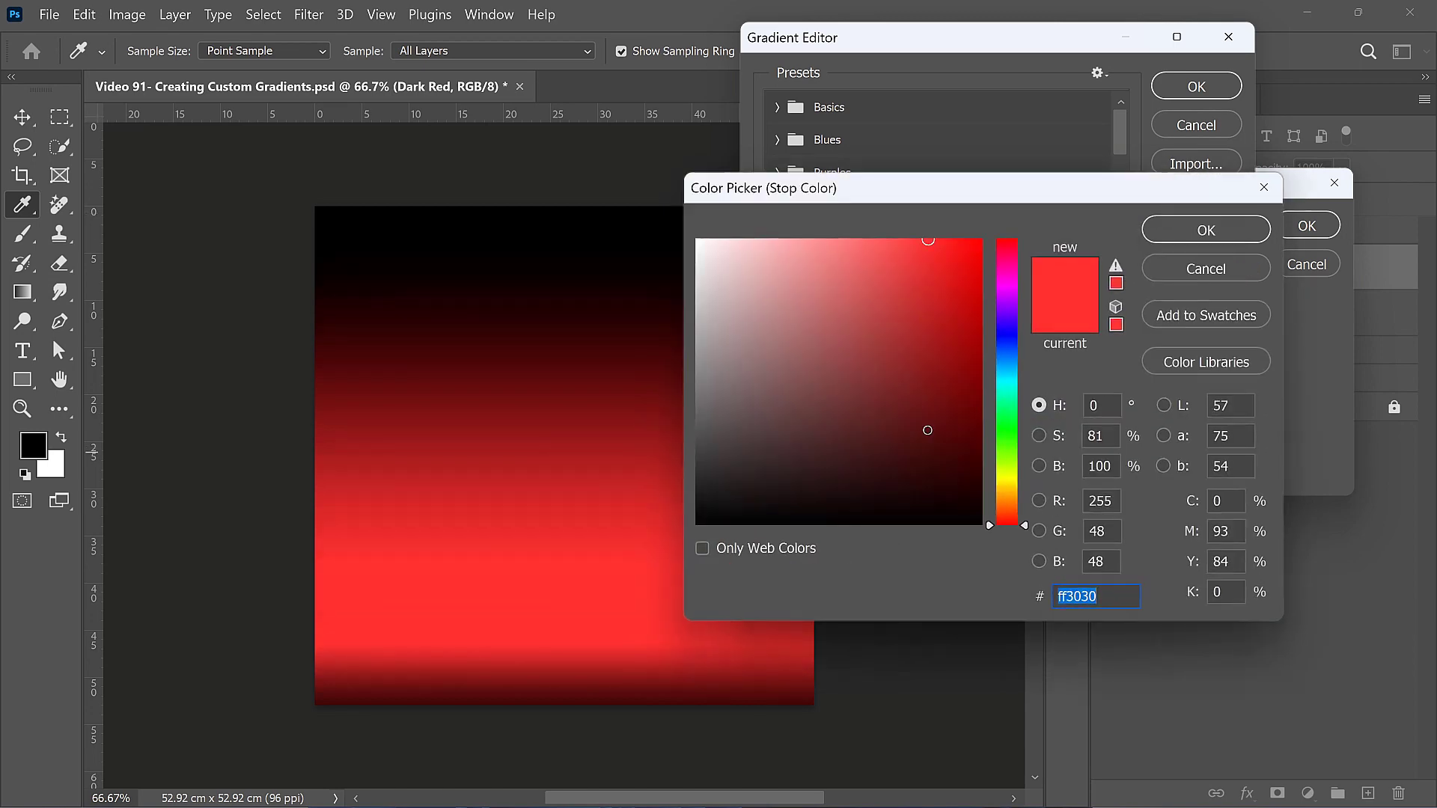
pyautogui.click(946, 471)
pyautogui.click(1205, 231)
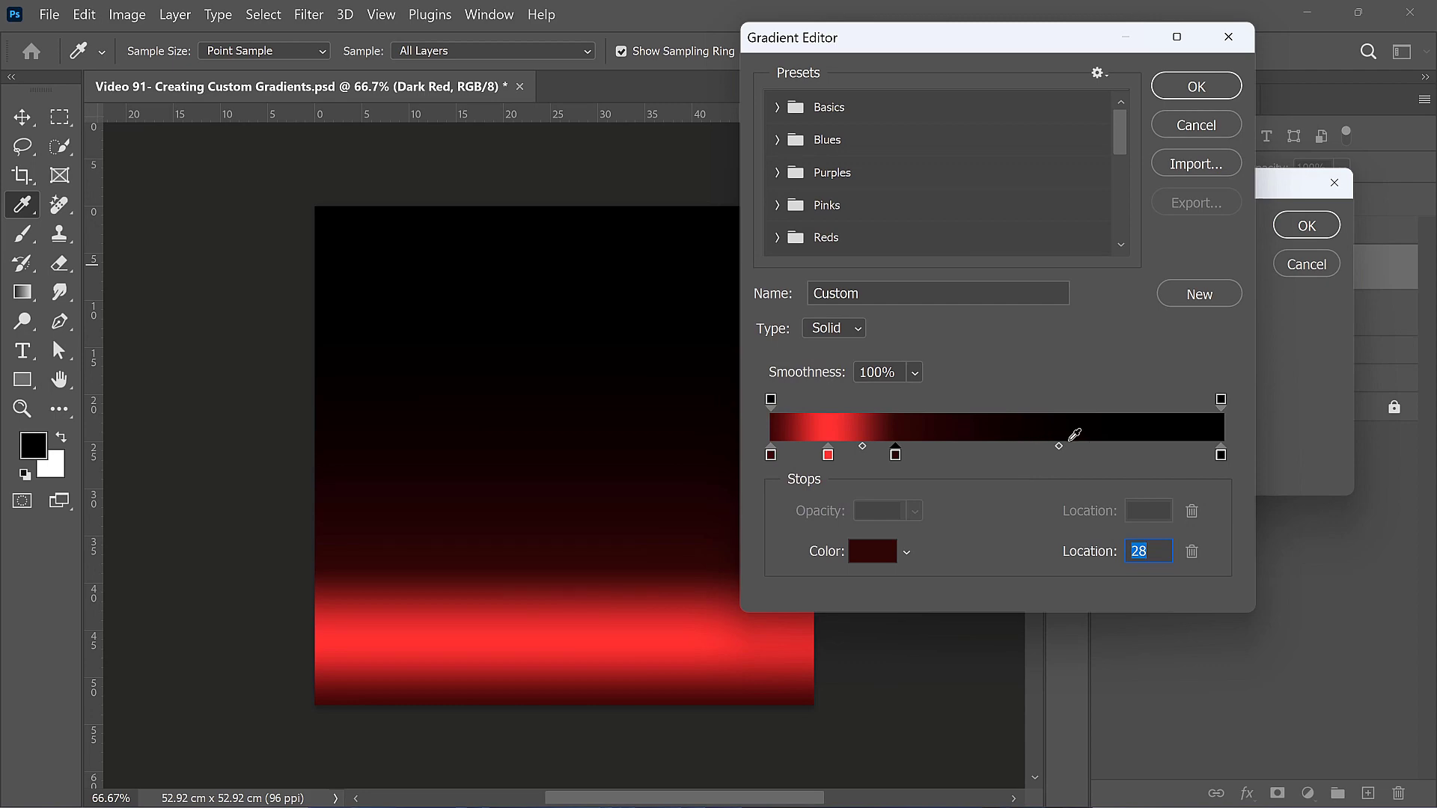
# - Add a color stop at 51% to the gradient and set its color to bright red, about f33030
pyautogui.click(1003, 449)
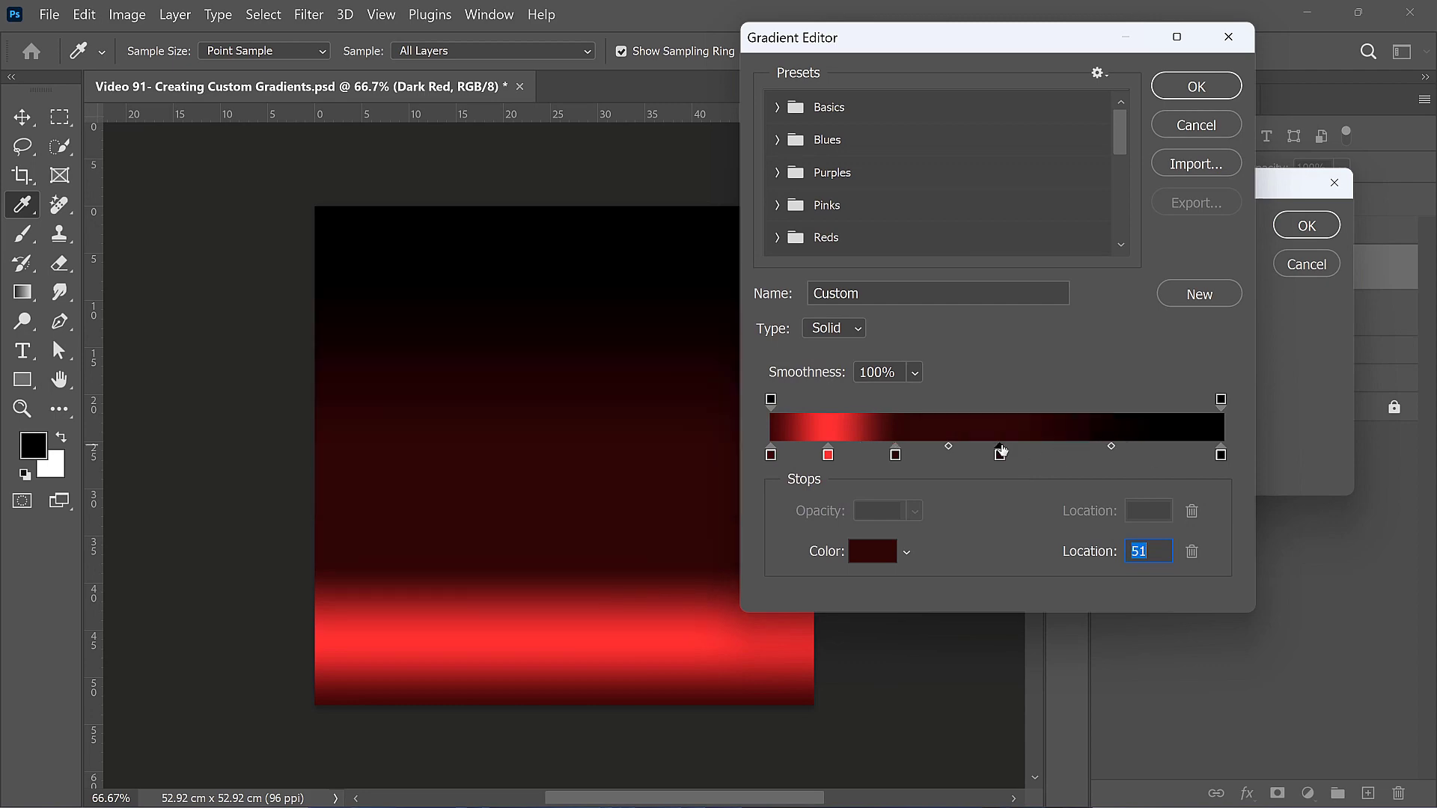
pyautogui.doubleClick(1000, 454)
pyautogui.moveTo(914, 261); pyautogui.dragTo(925, 252)
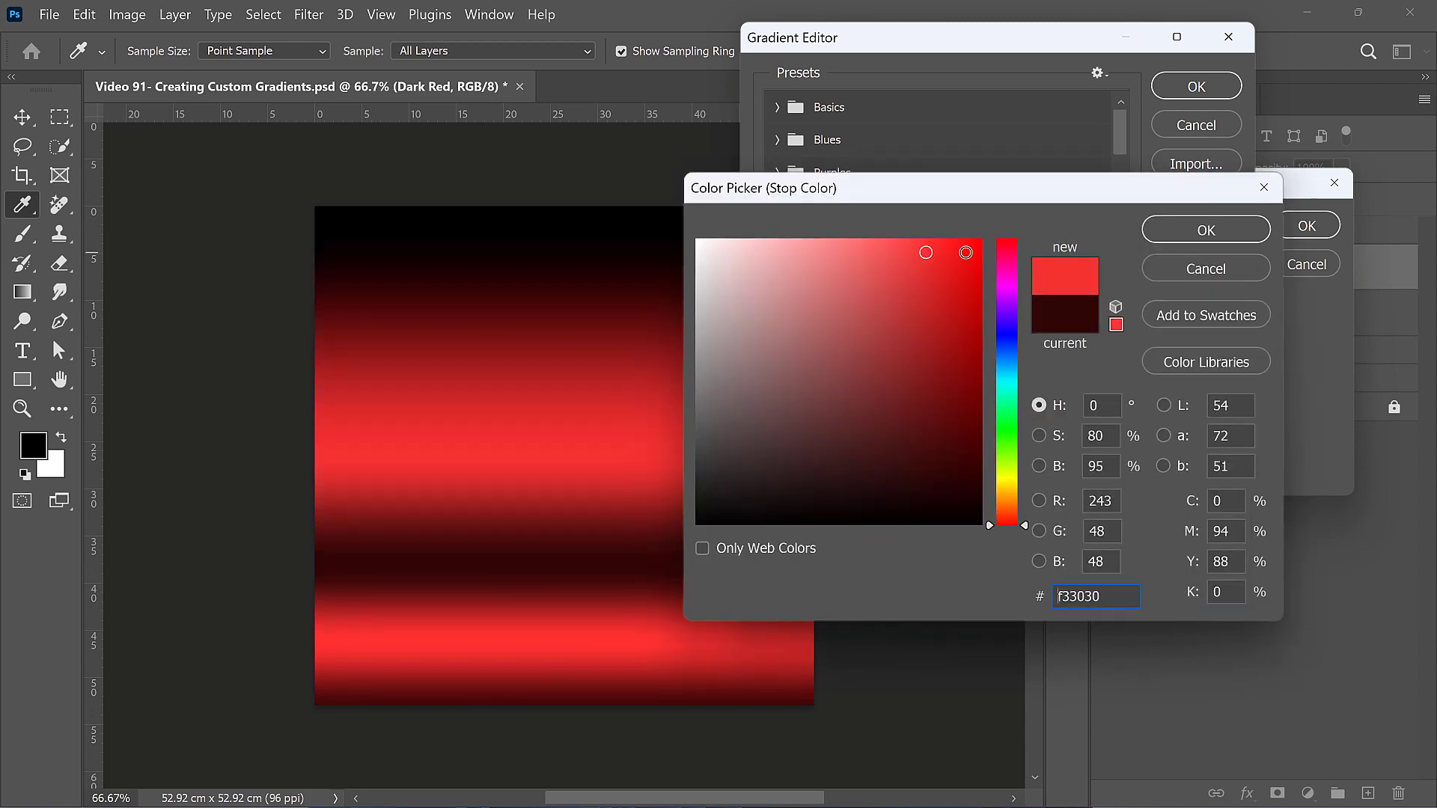
pyautogui.click(1177, 232)
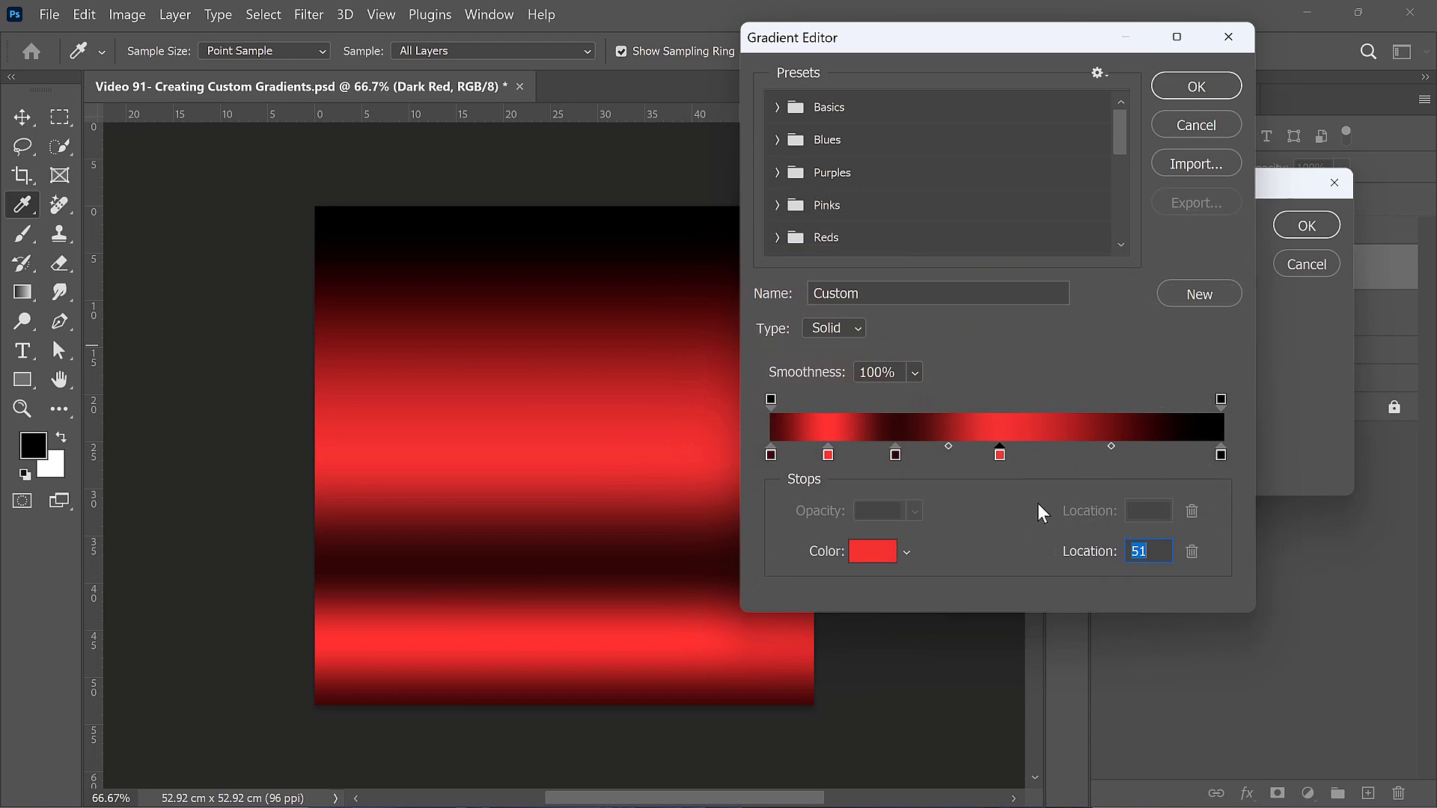
# - Add a color stop at 68% to the gradient and set its color to dark red, 3a0a0a
pyautogui.doubleClick(1079, 454)
pyautogui.moveTo(953, 399); pyautogui.dragTo(931, 459)
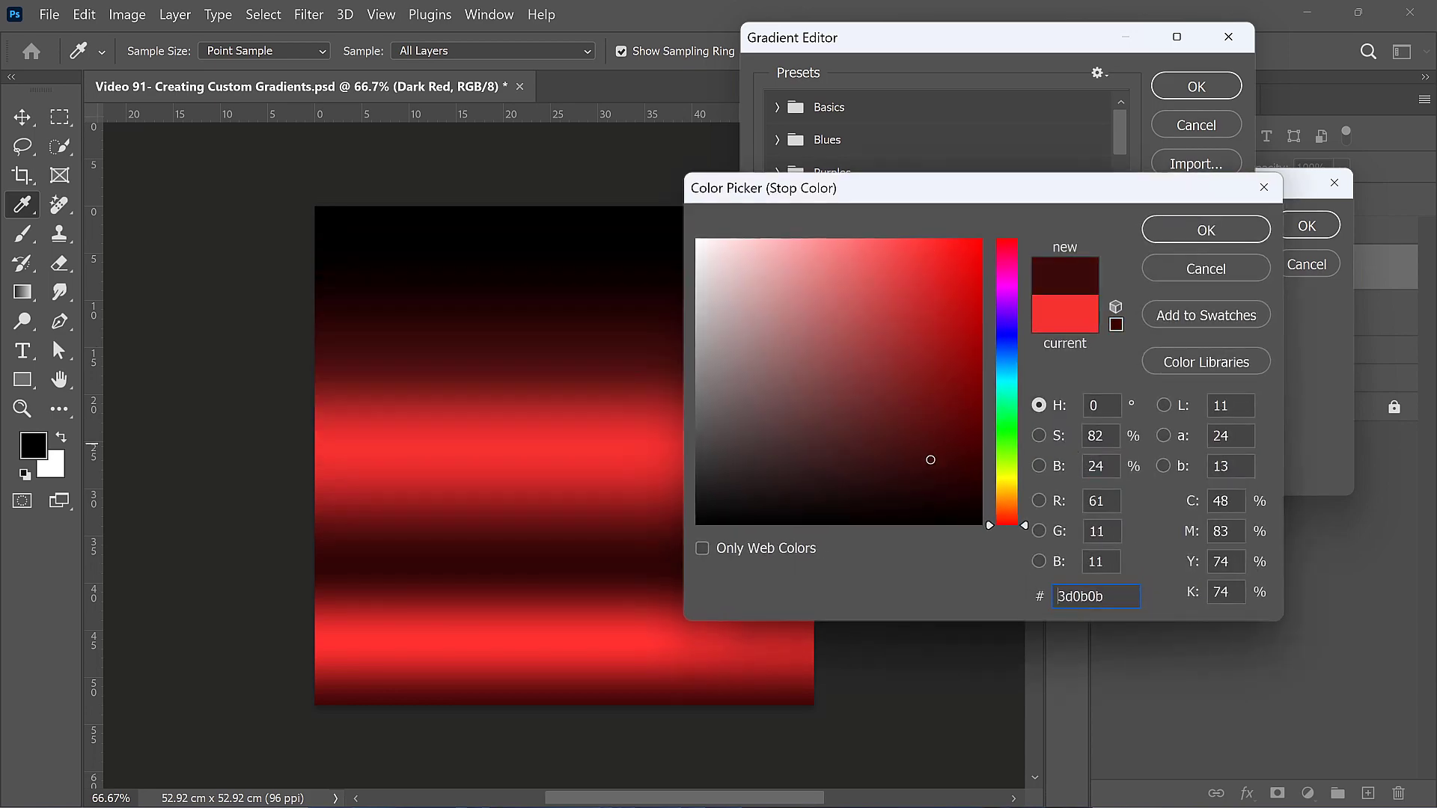
pyautogui.click(1206, 229)
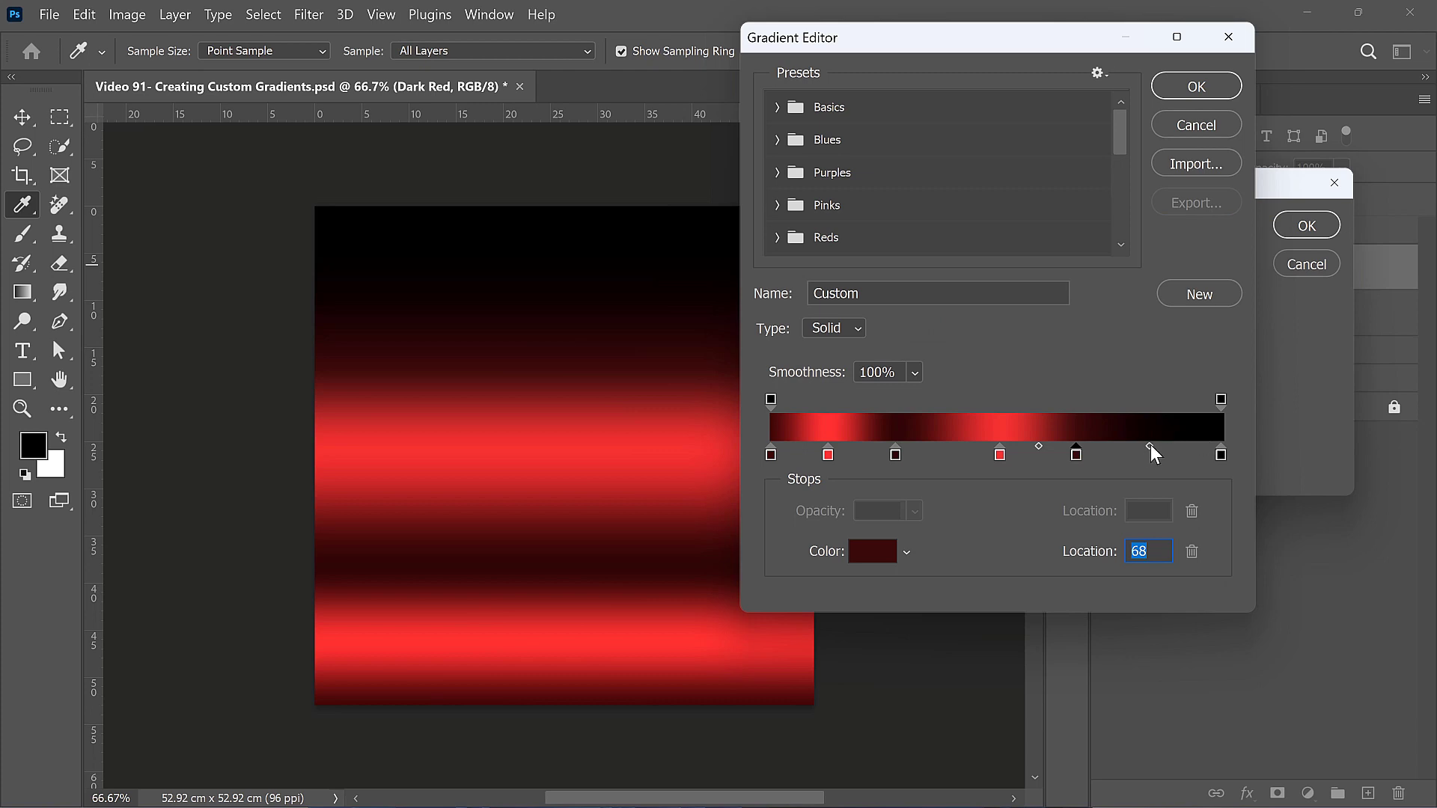
# - Add a color stop between the 68% stop and the gradient's end, colored vivid red f91616
pyautogui.click(1151, 447)
pyautogui.doubleClick(1076, 454)
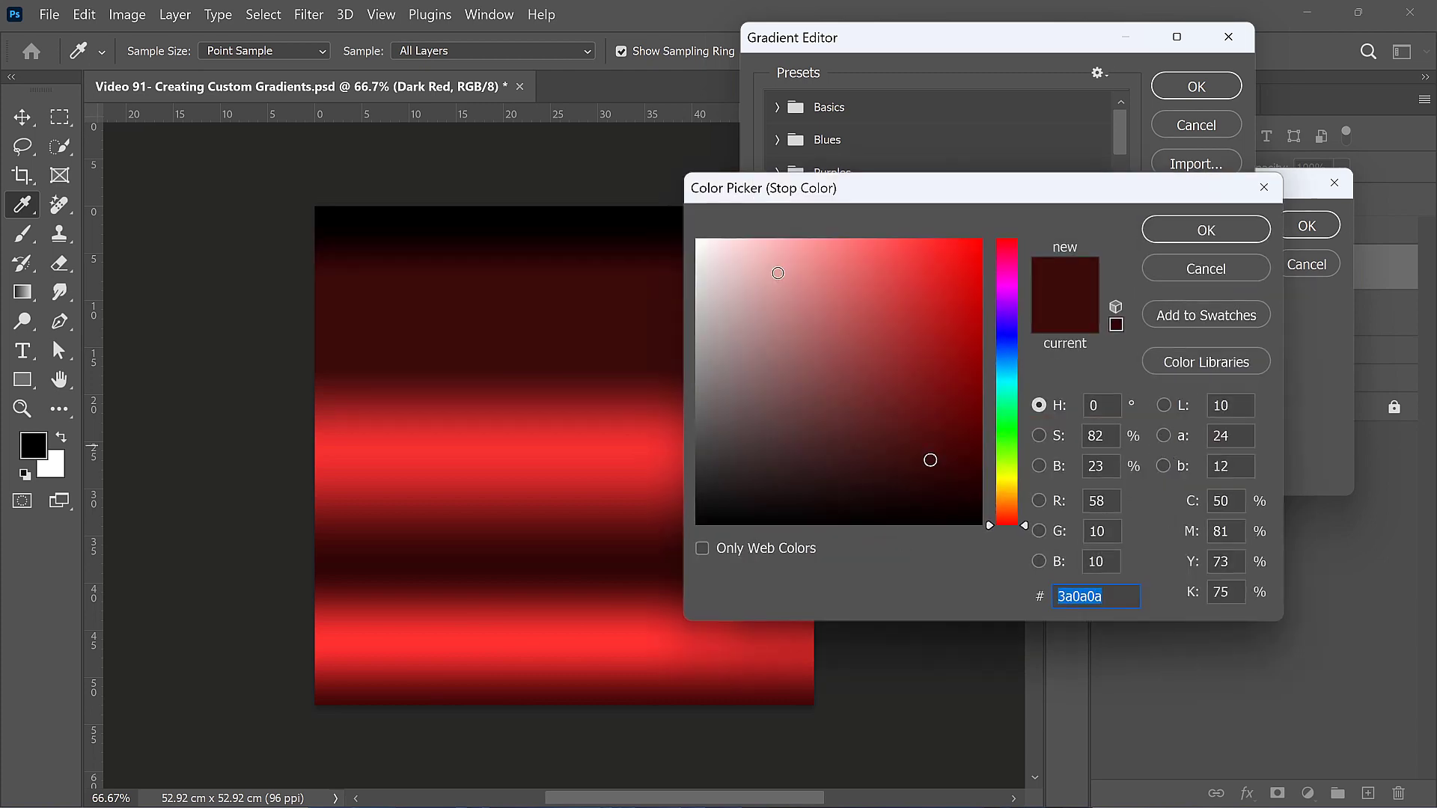
pyautogui.click(935, 258)
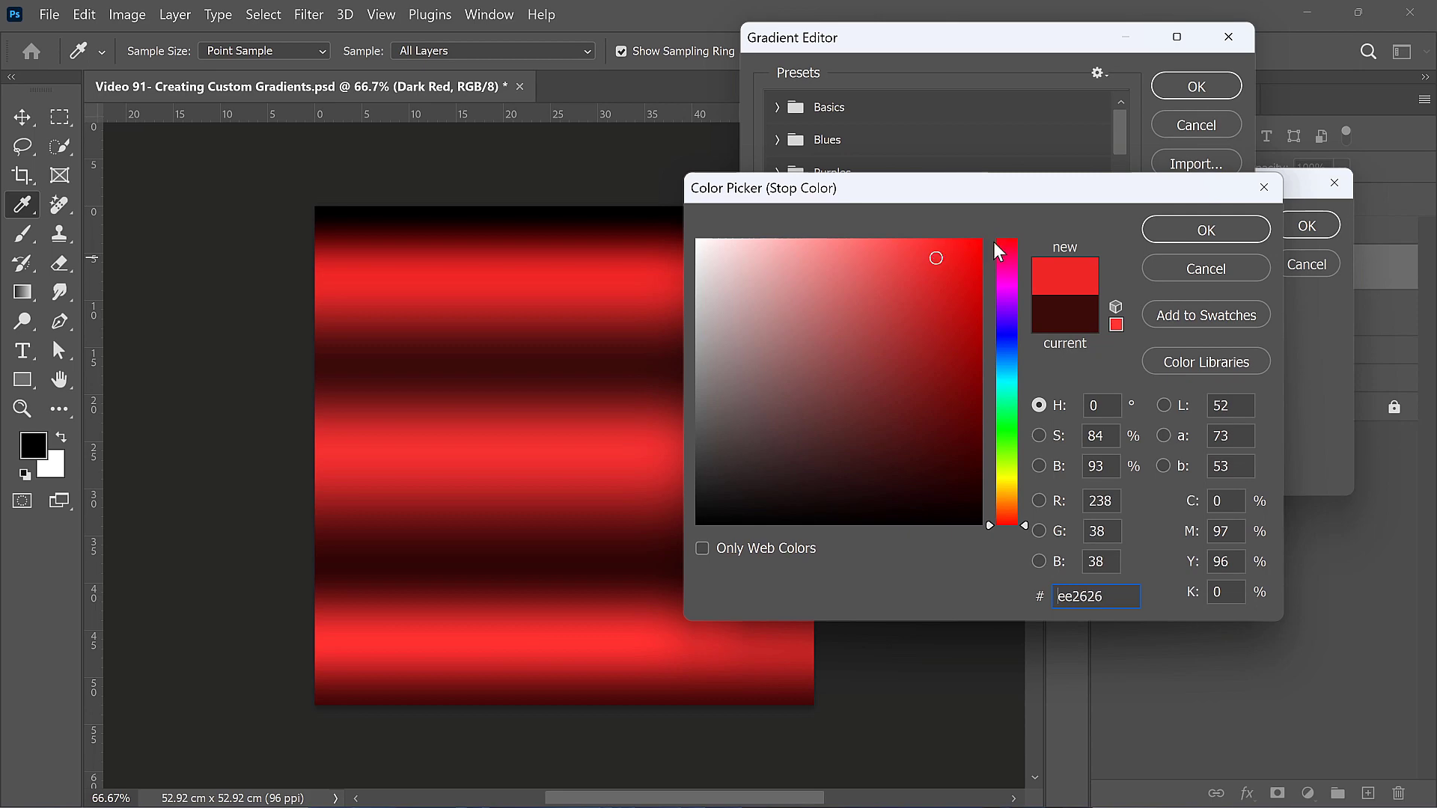
pyautogui.click(956, 245)
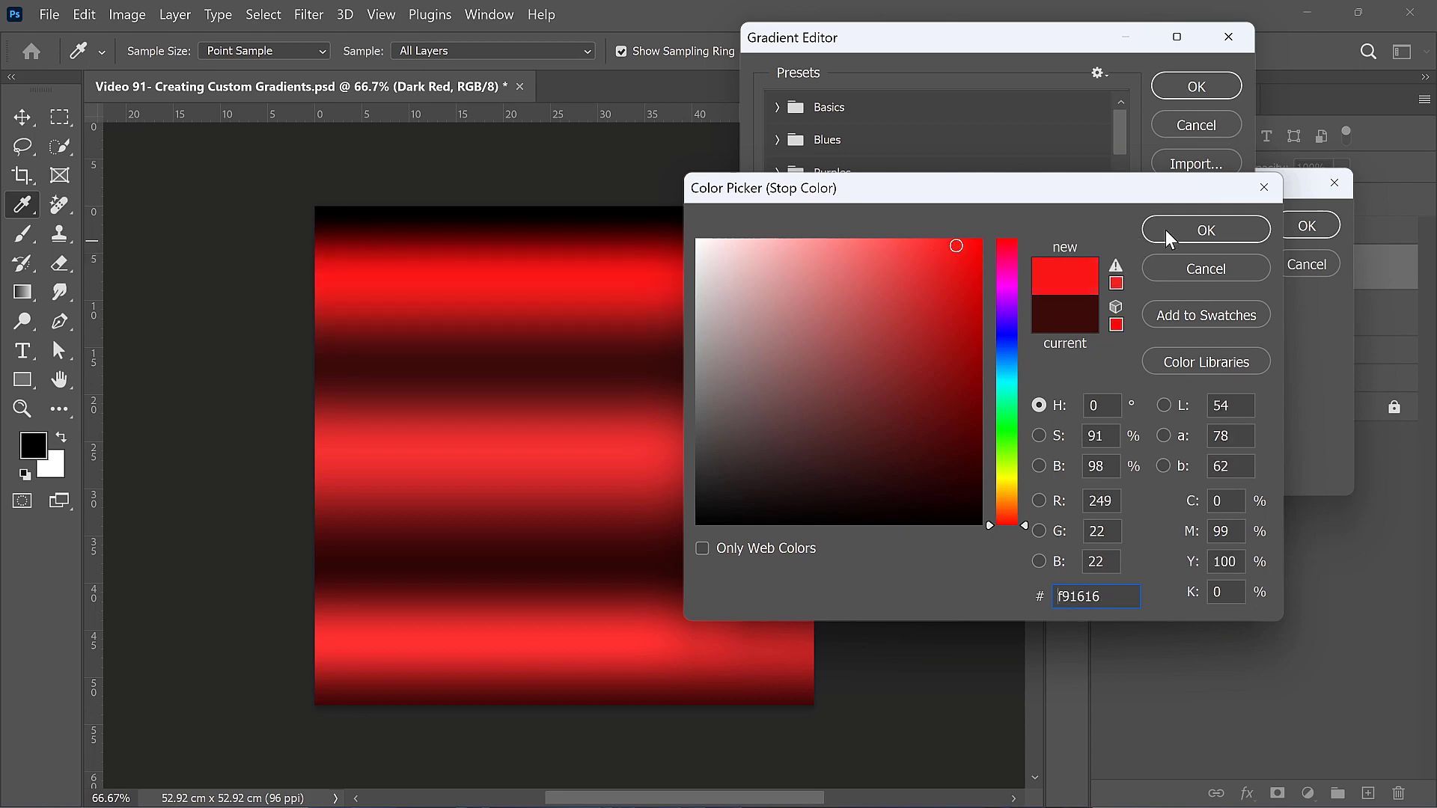
pyautogui.click(1165, 231)
# - Set the gradient's end color stop to very dark red, 2f0505
pyautogui.doubleClick(1220, 454)
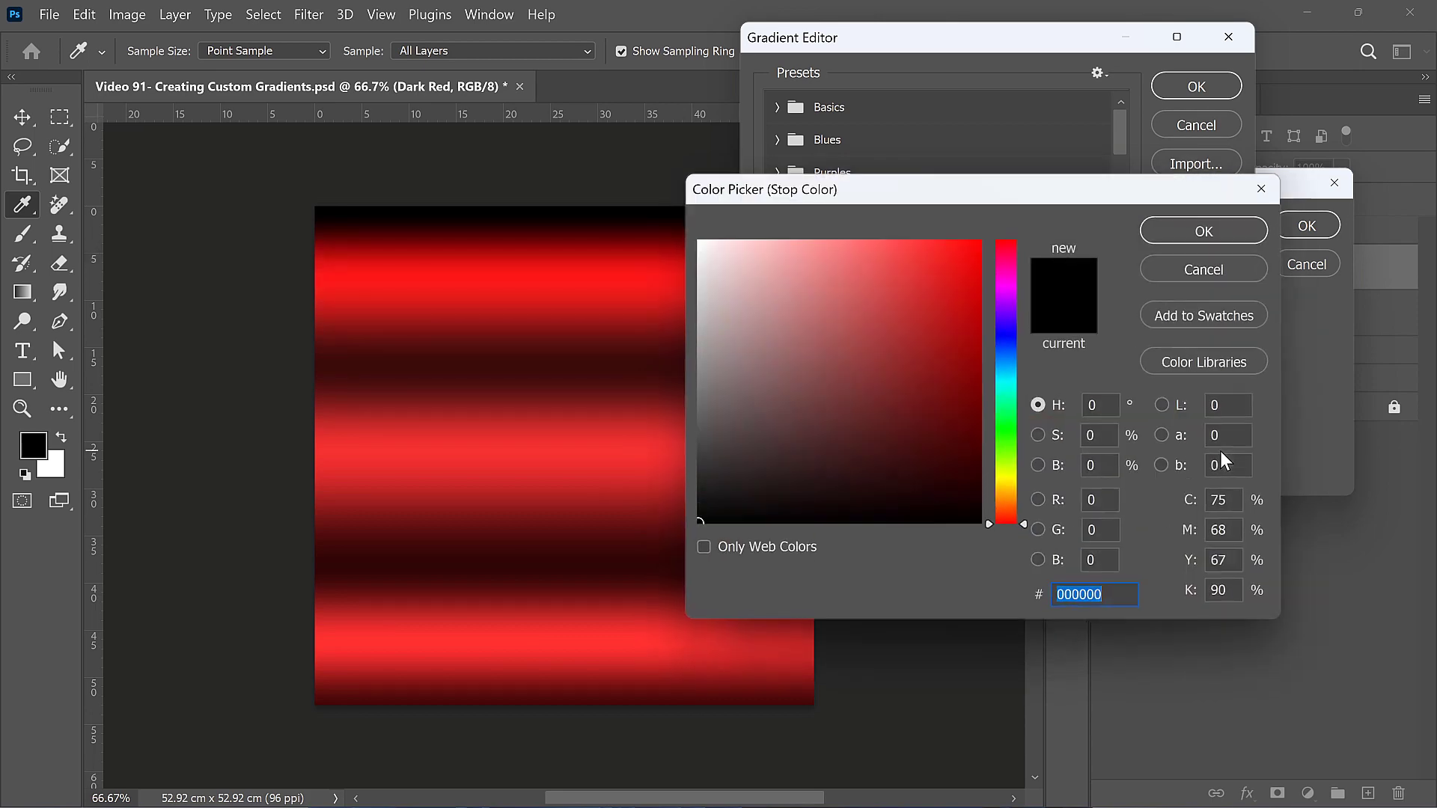
pyautogui.click(944, 483)
pyautogui.moveTo(944, 482); pyautogui.dragTo(953, 473)
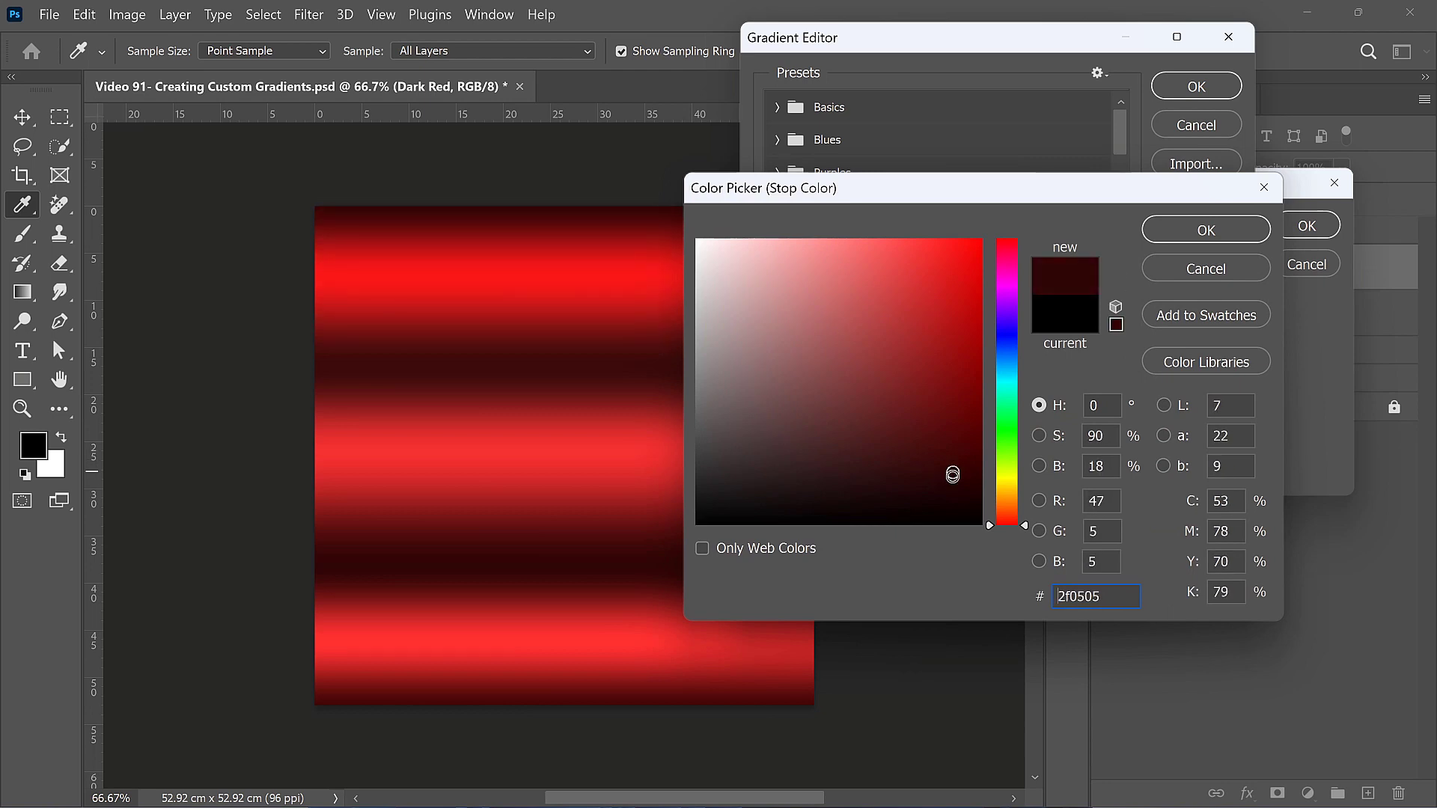
pyautogui.click(1201, 230)
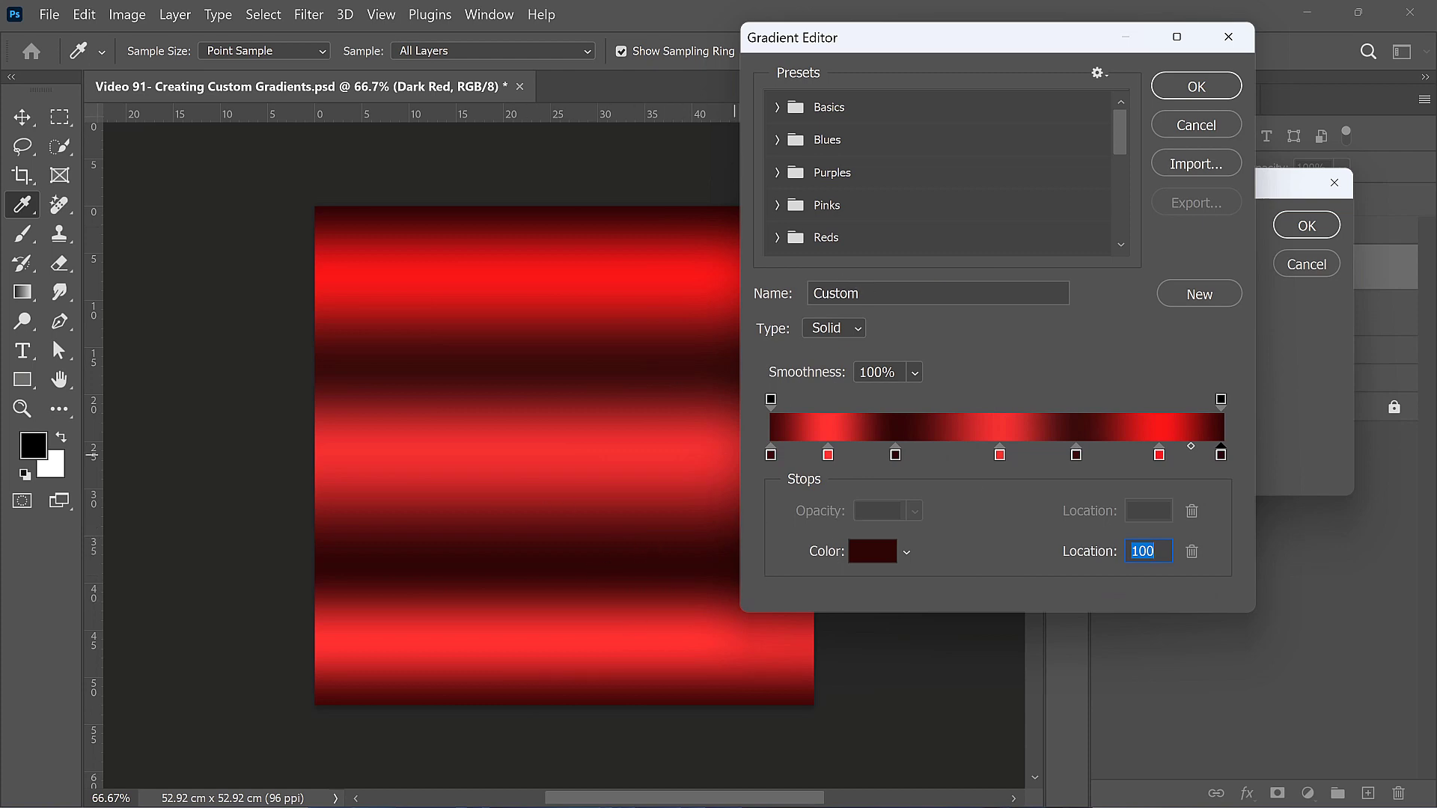
# - Save the gradient as a new preset named Dark Red in the Group 1 preset folder
pyautogui.moveTo(1126, 120); pyautogui.dragTo(1121, 254)
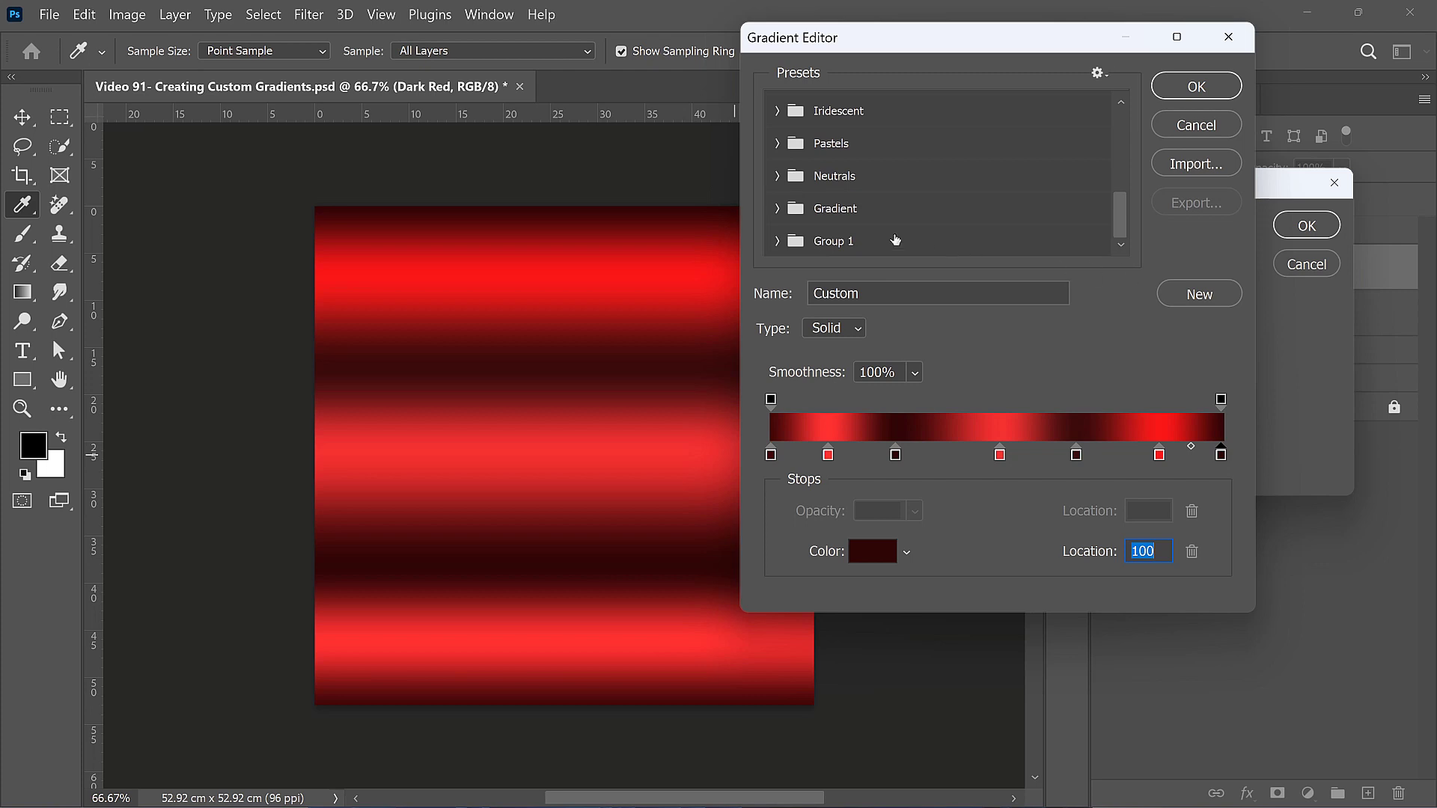
pyautogui.click(854, 250)
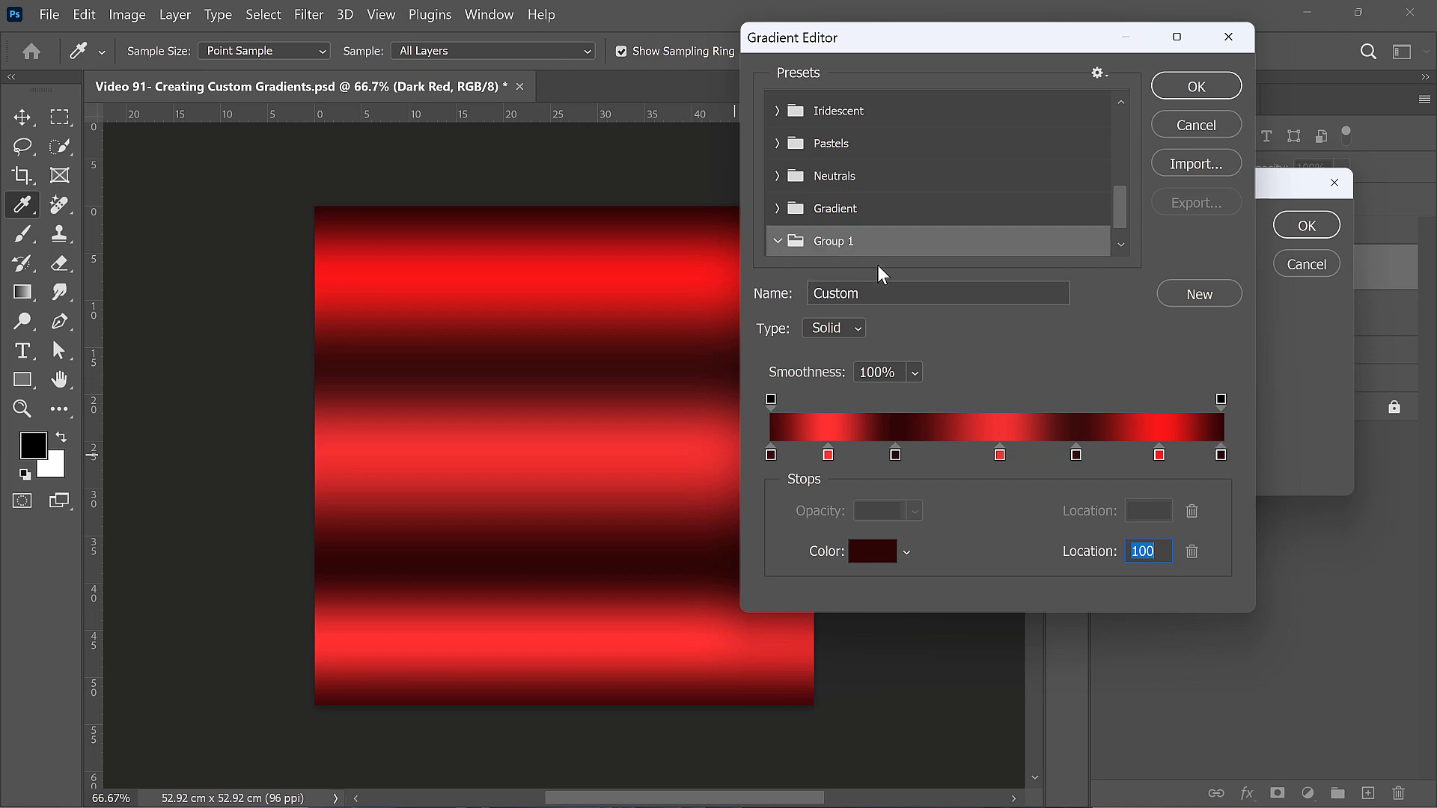
pyautogui.click(882, 247)
pyautogui.moveTo(868, 293); pyautogui.dragTo(770, 295)
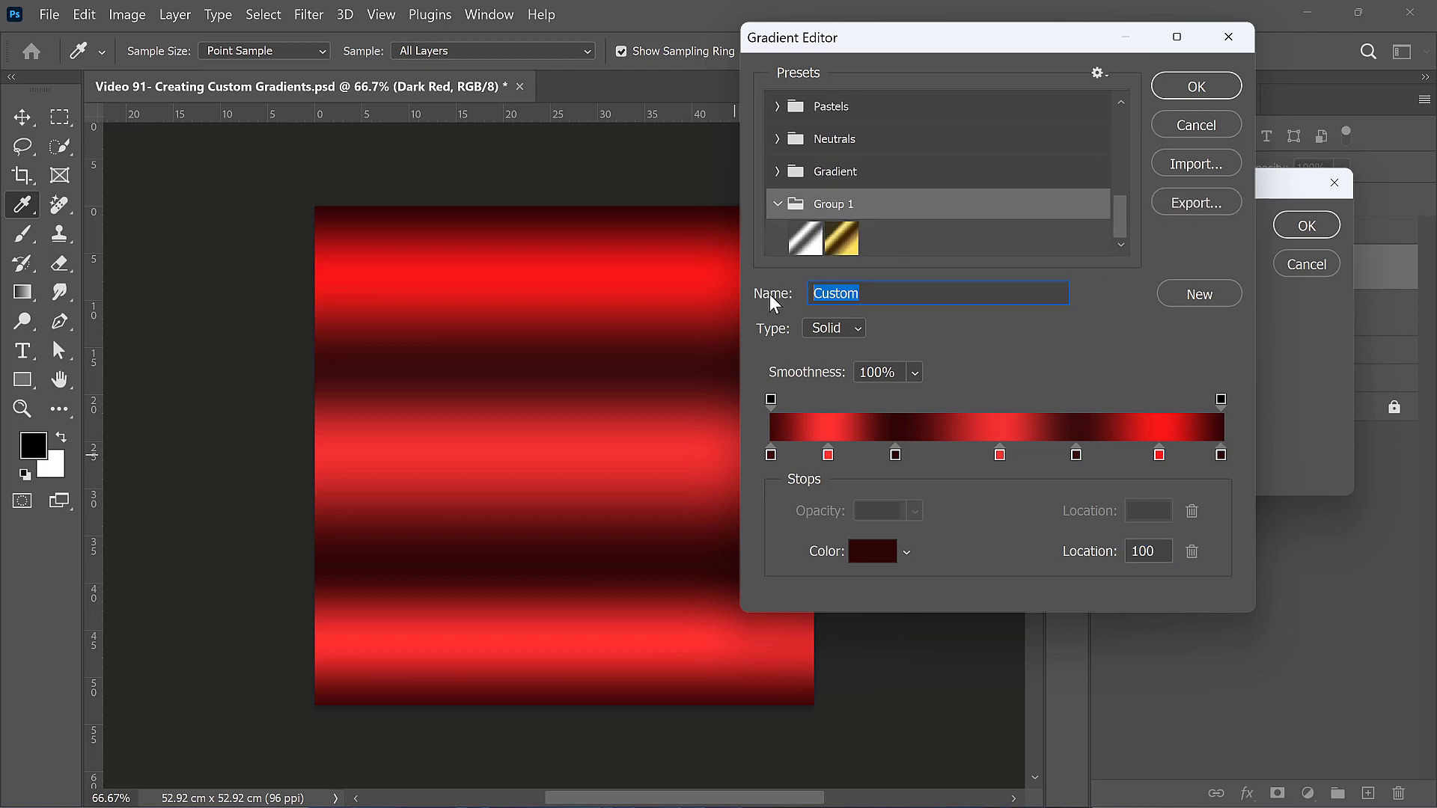
pyautogui.write('Dark Red')
pyautogui.click(1197, 294)
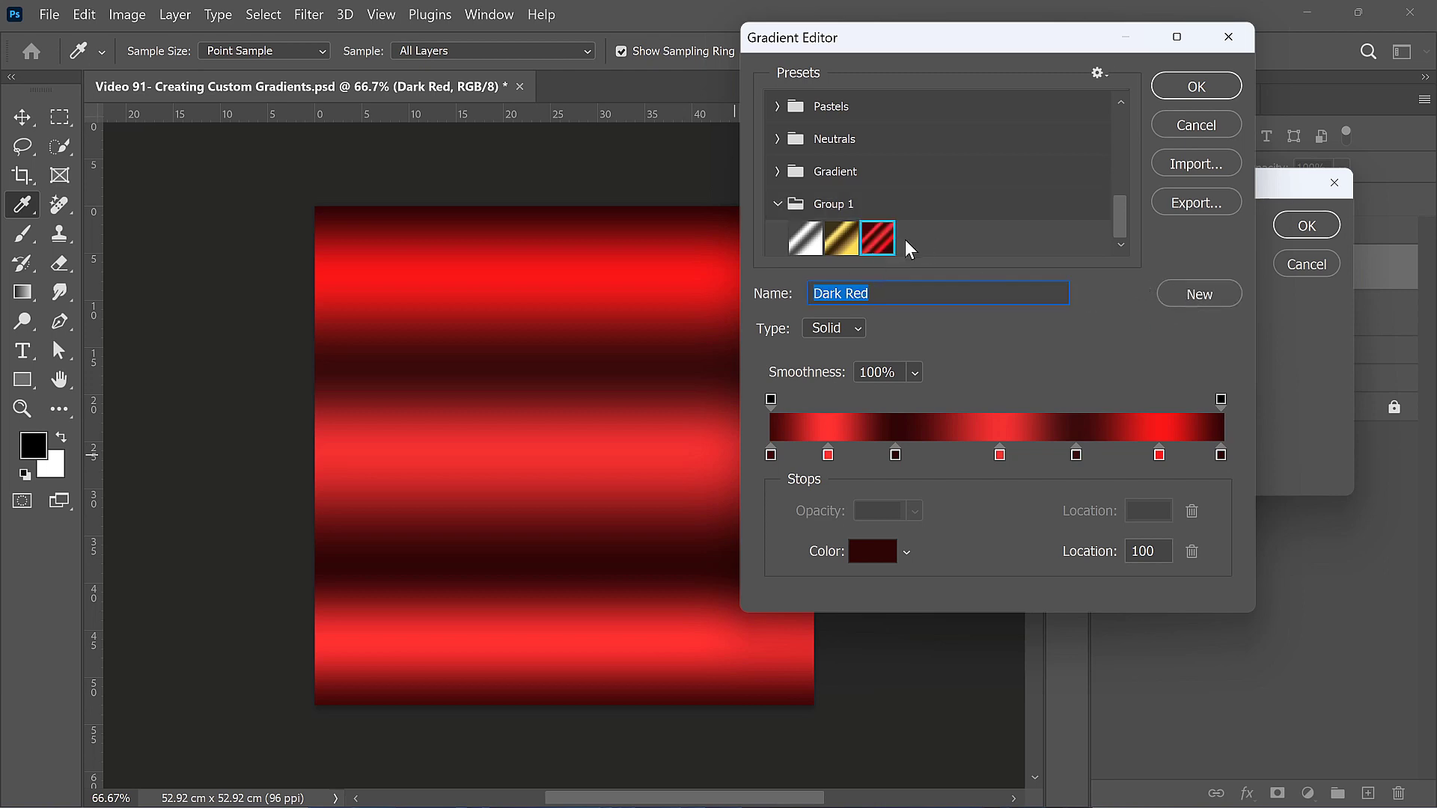
# - Apply the gradient fill layer and clip it to the Dark Red text layer
pyautogui.click(1195, 85)
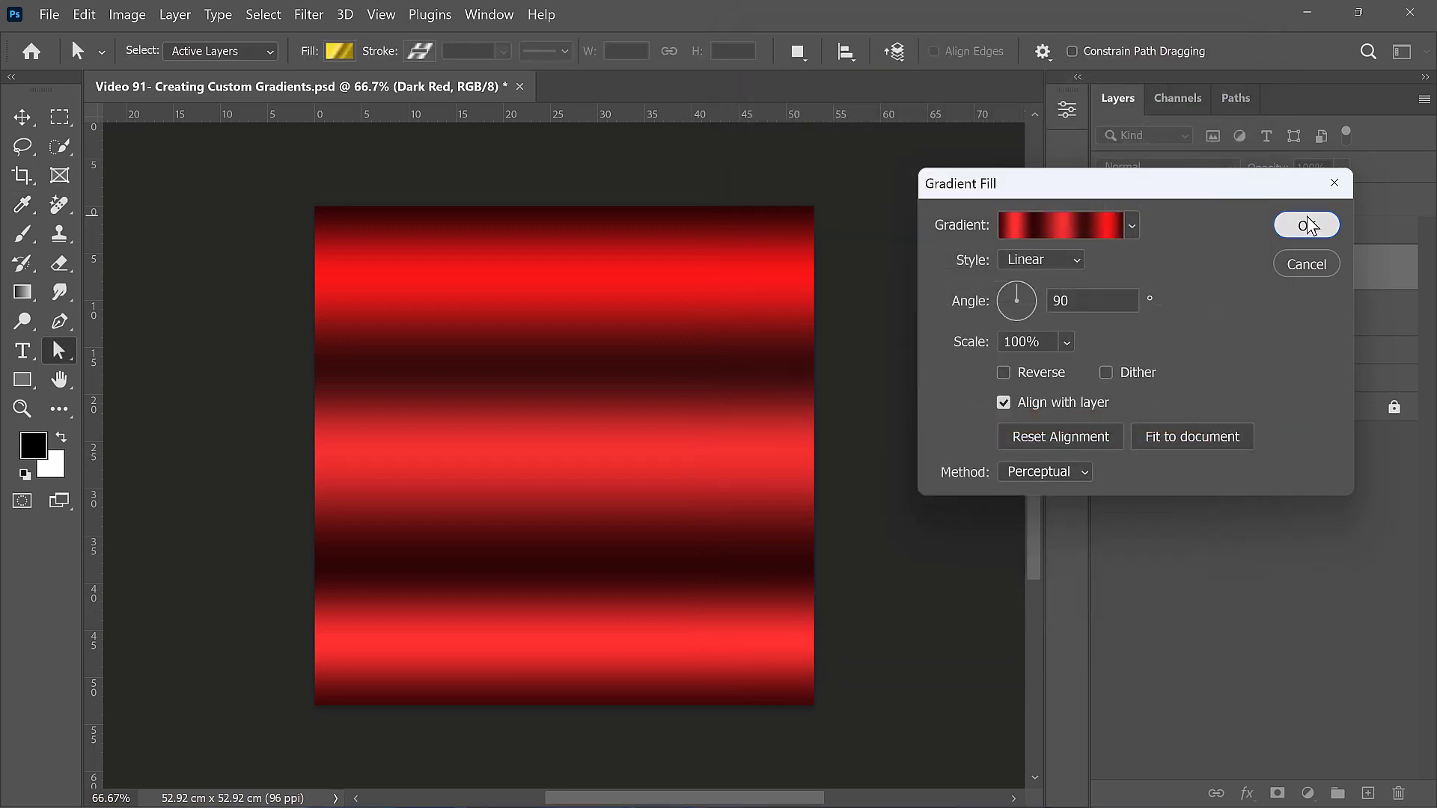
pyautogui.click(1307, 225)
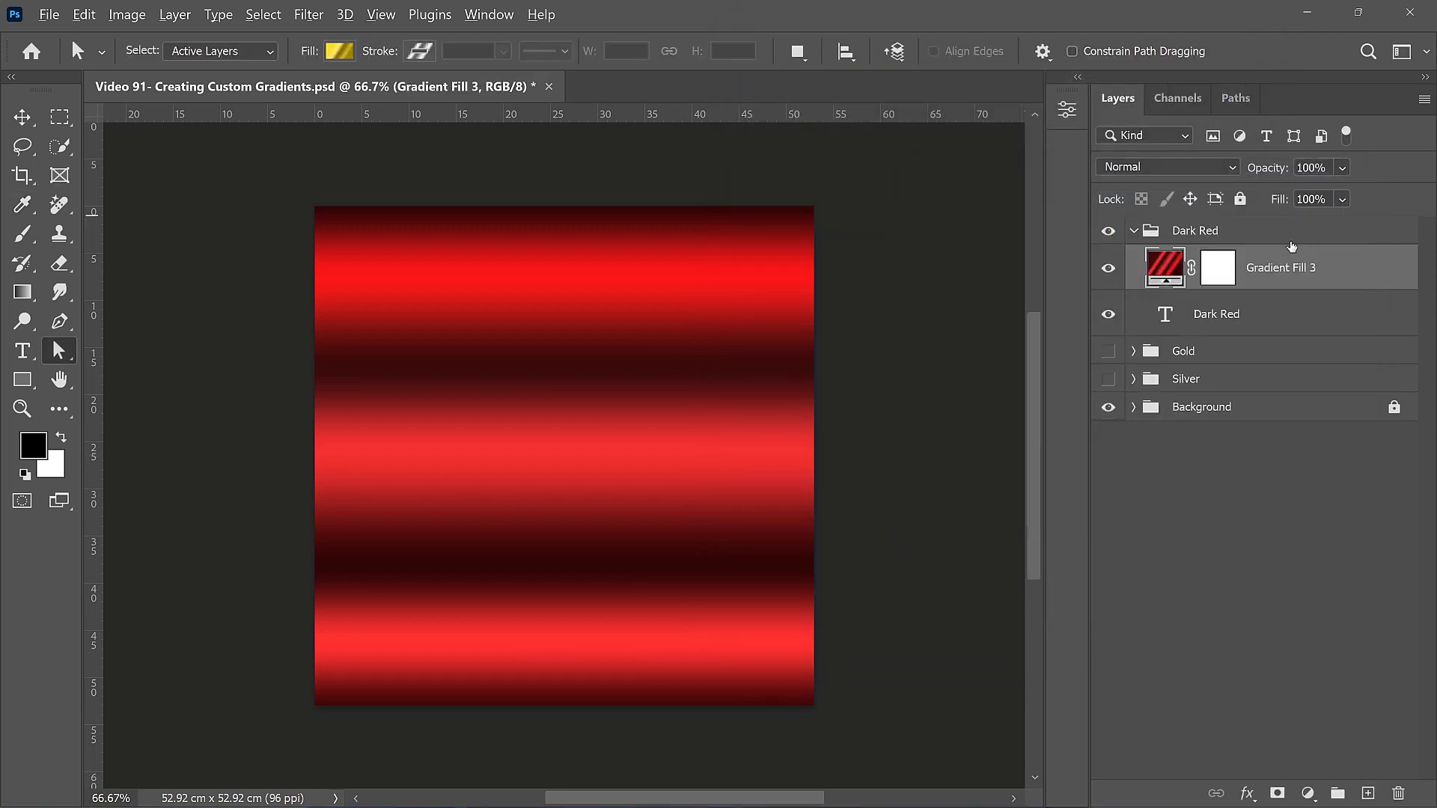
pyautogui.keyDown('alt'); pyautogui.click(1270, 291); pyautogui.keyUp('alt')
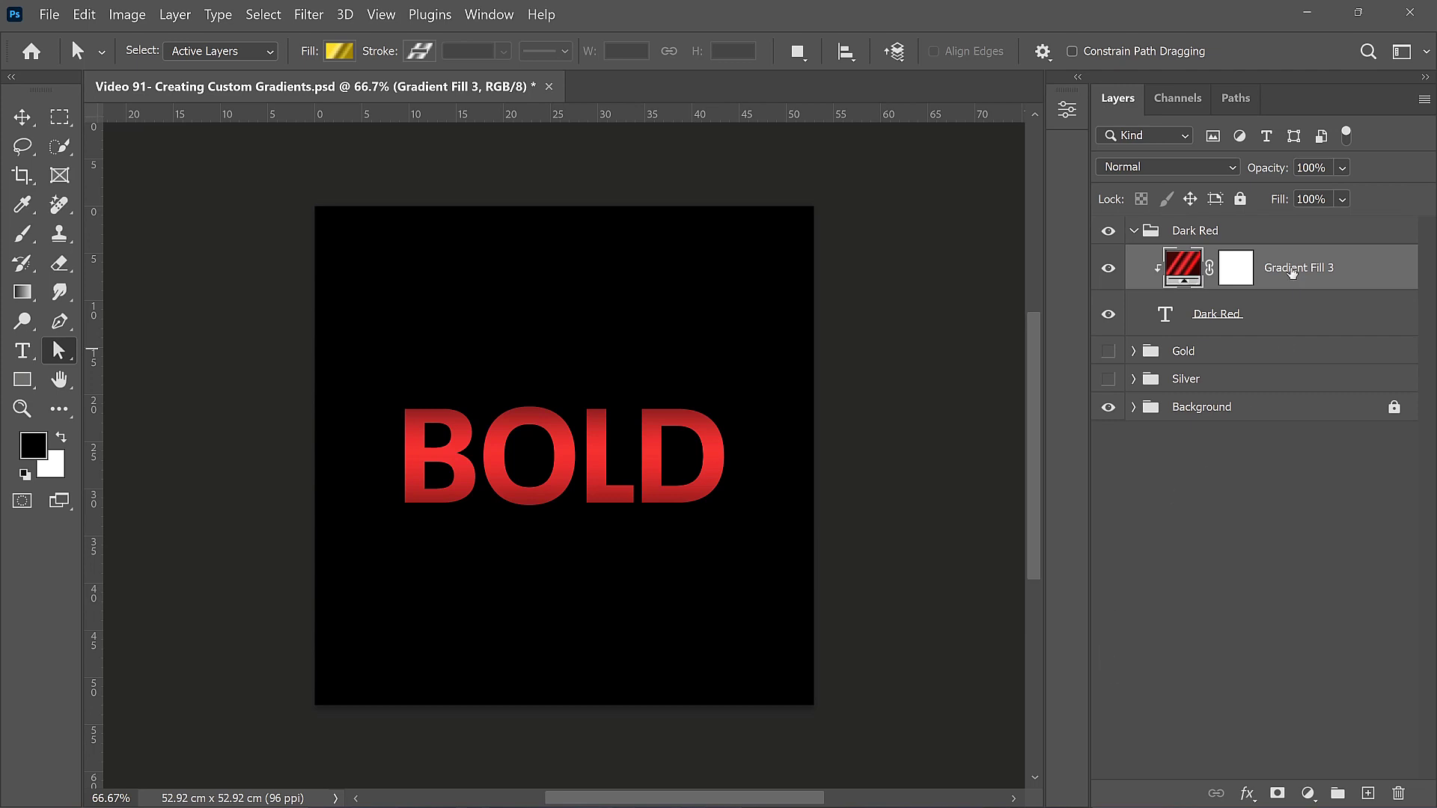
# - Delete the gradient fill layer and convert the Dark Red text layer to a shape
pyautogui.press('Delete')
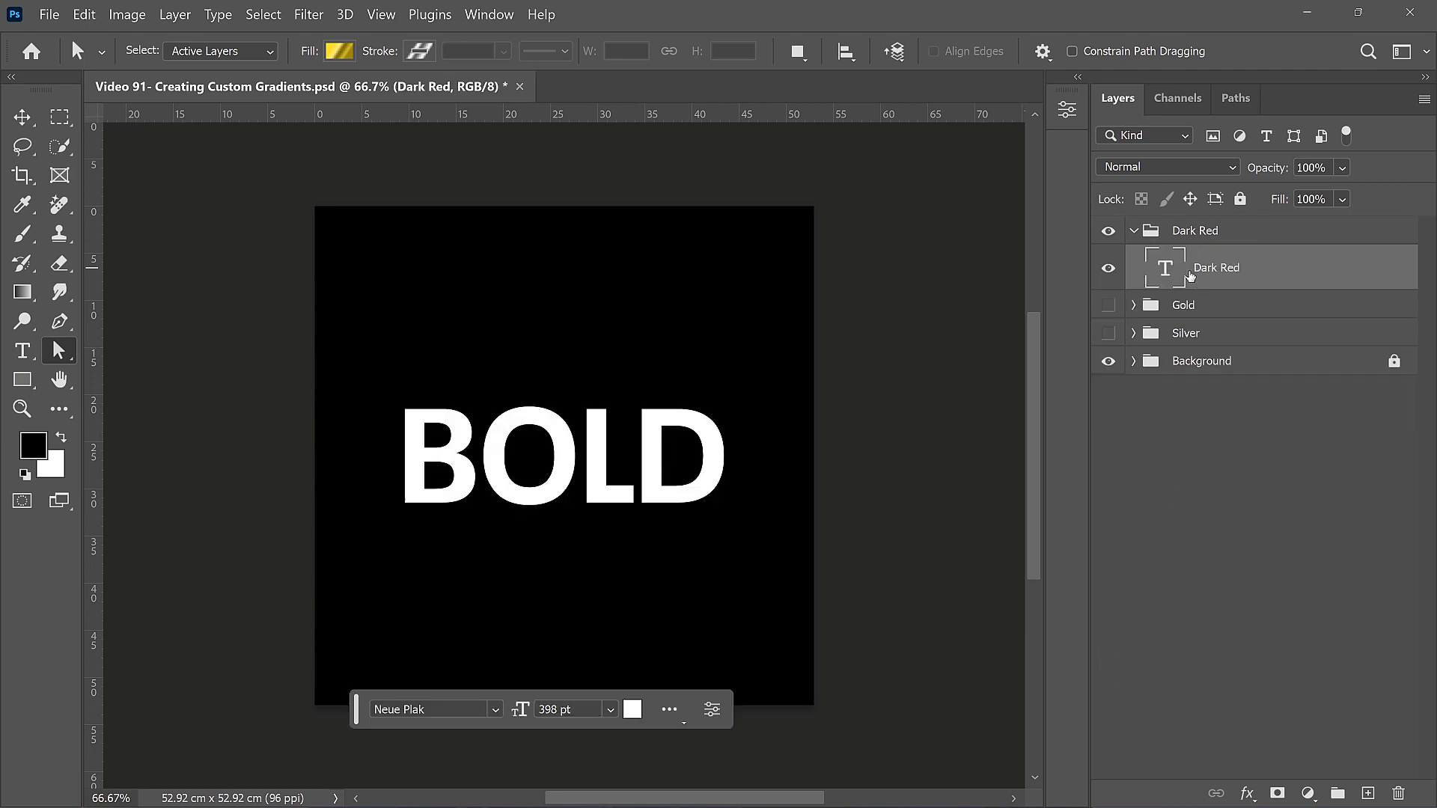
pyautogui.rightClick(1222, 269)
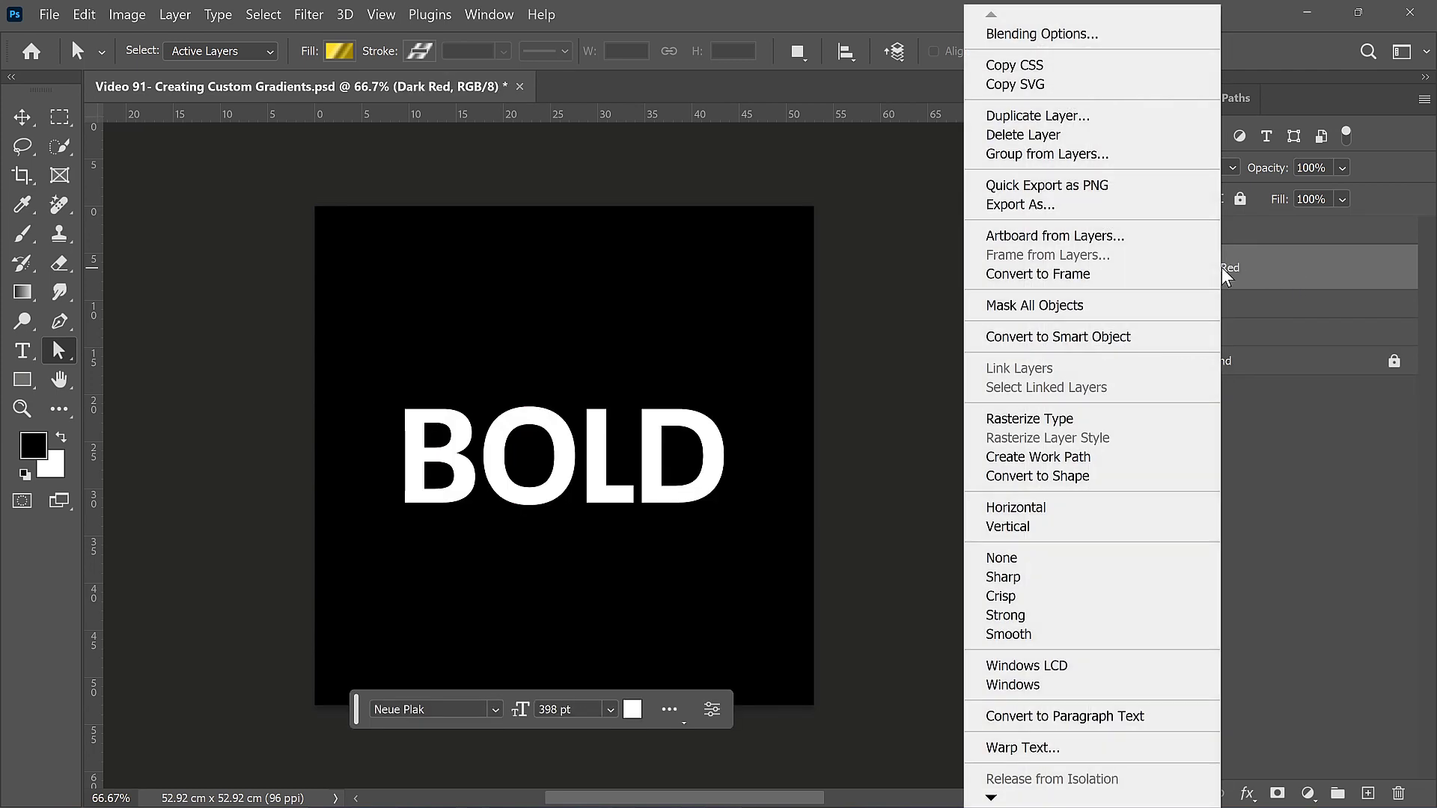
pyautogui.click(1039, 476)
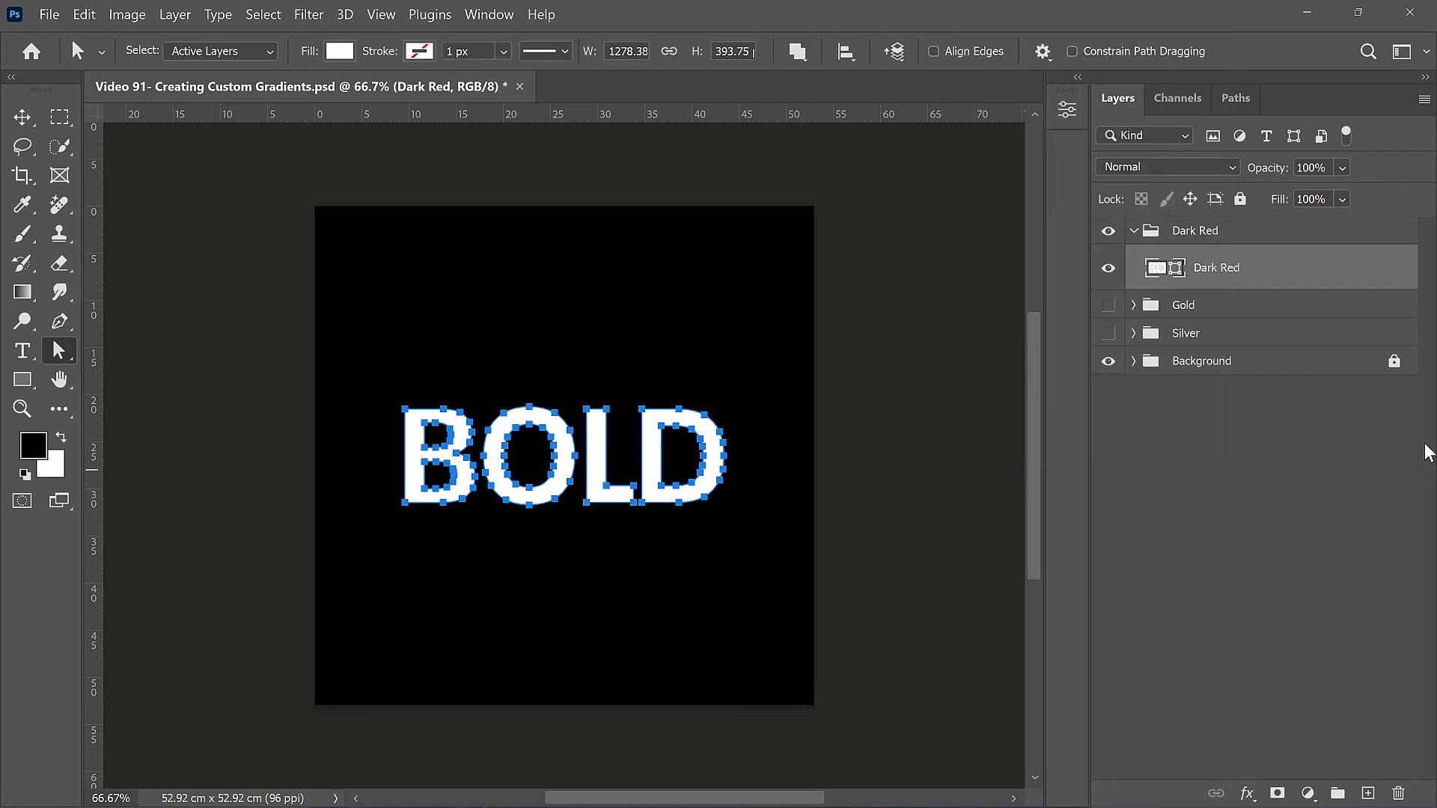
# - Fill the BOLD shape with the saved Dark Red gradient preset
pyautogui.click(337, 52)
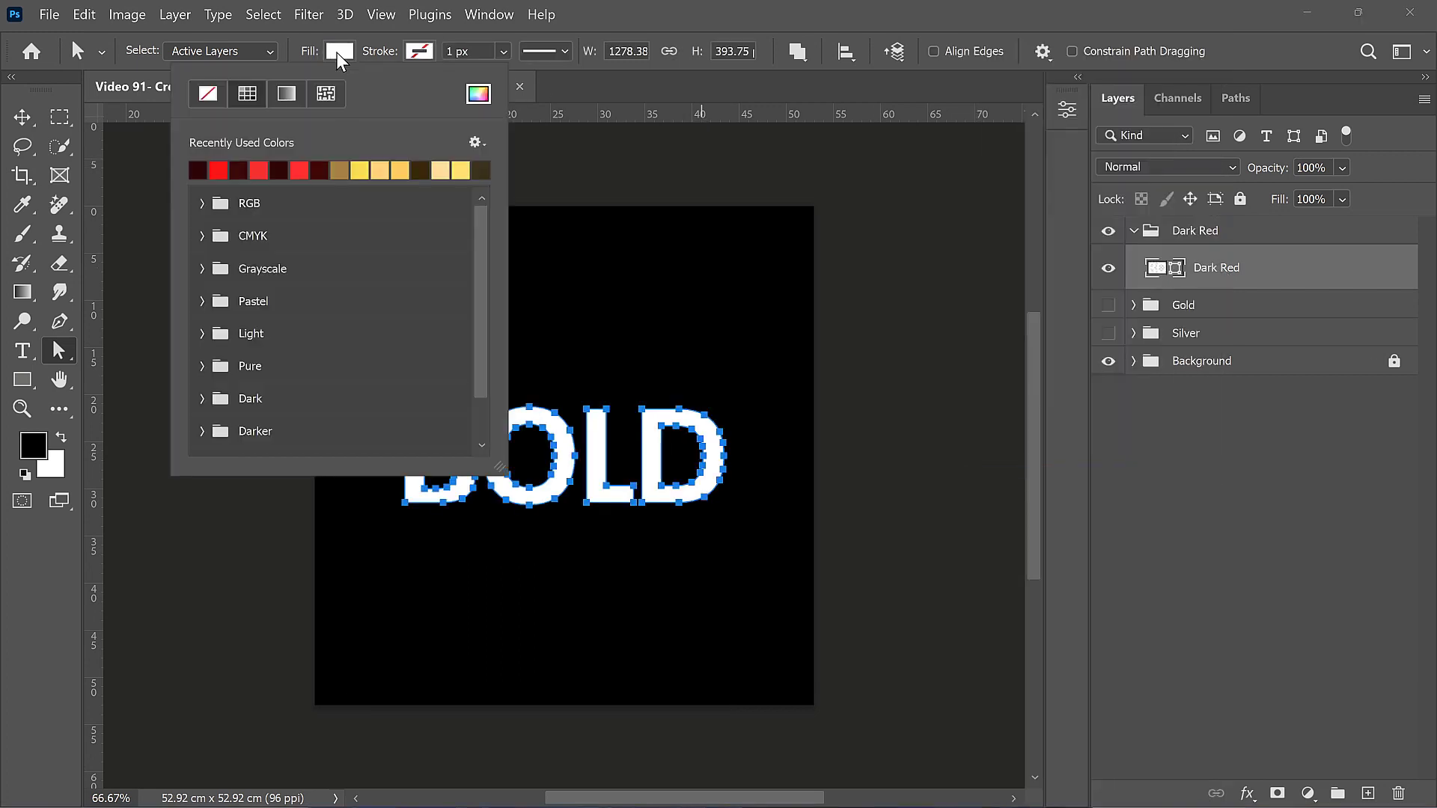
pyautogui.click(280, 91)
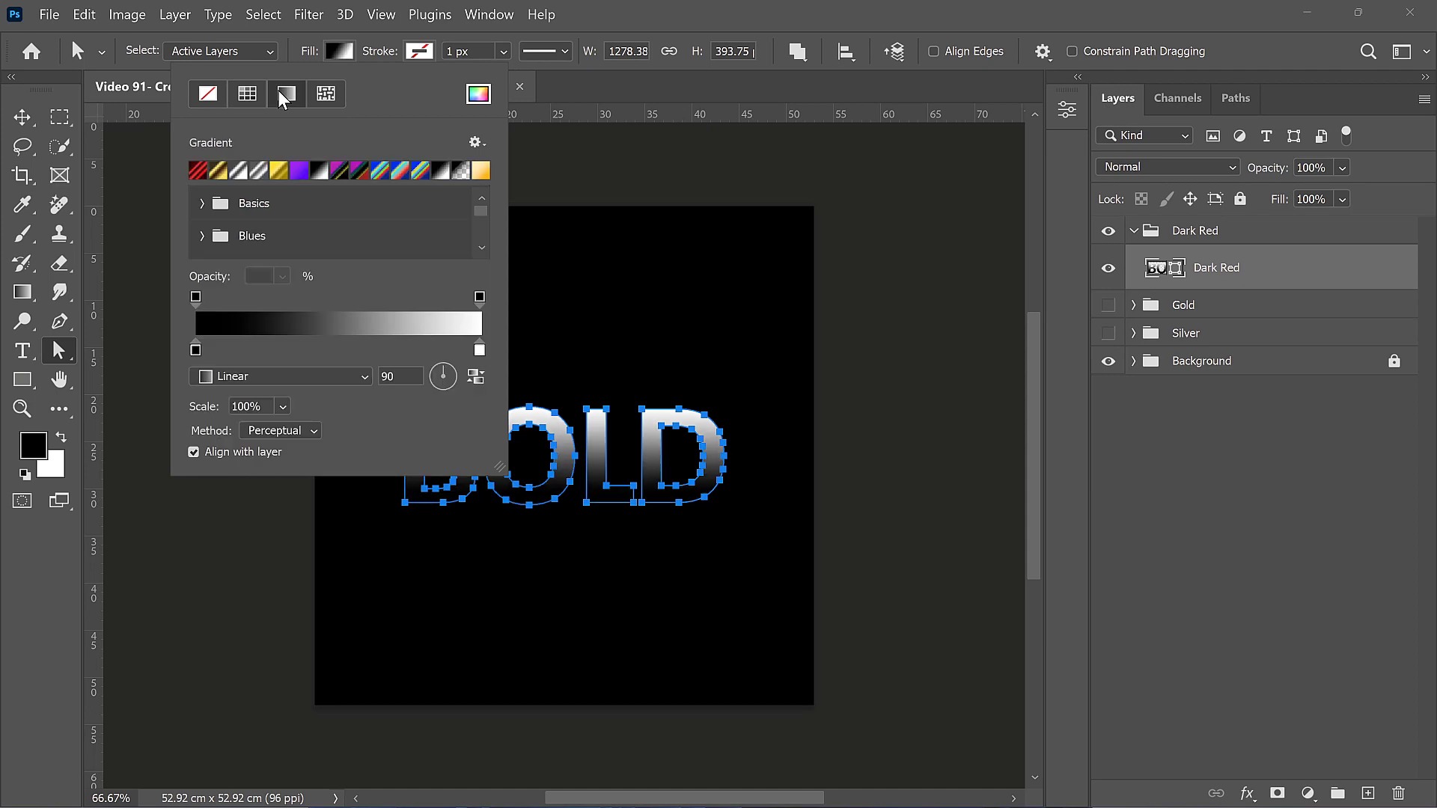
pyautogui.click(197, 169)
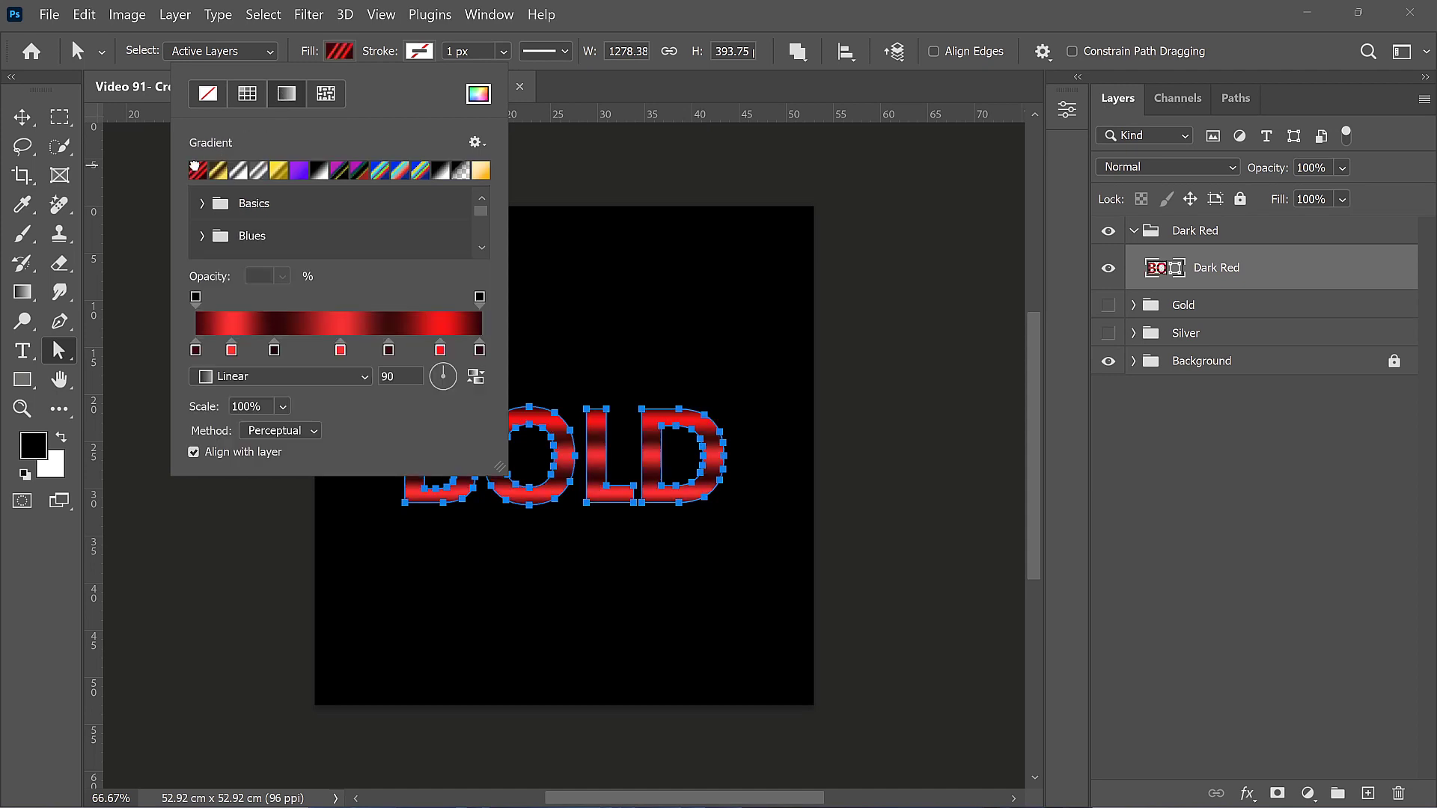
# - Try the Reflected gradient style, return to Linear, and reverse the gradient's colors twice
pyautogui.click(258, 376)
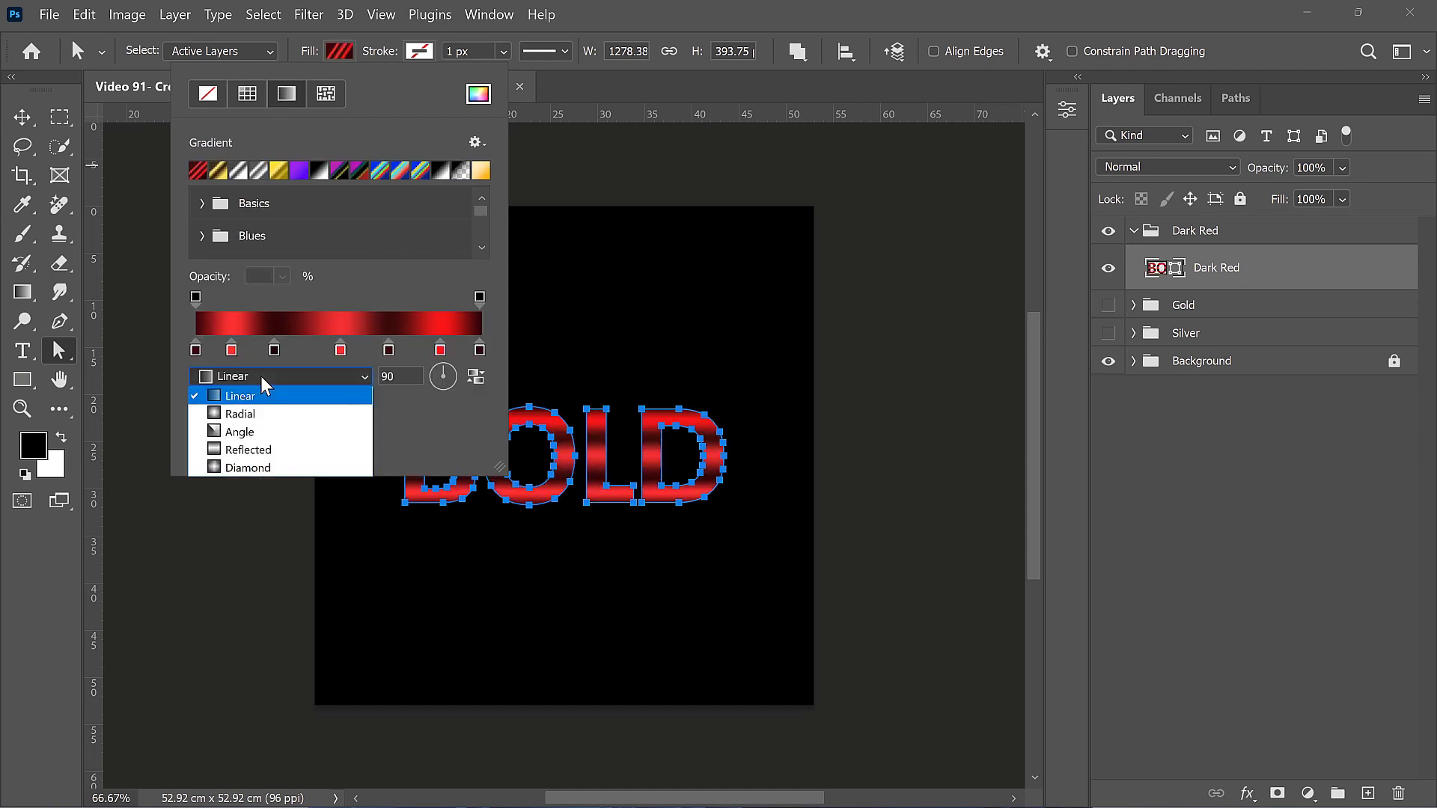
pyautogui.click(246, 450)
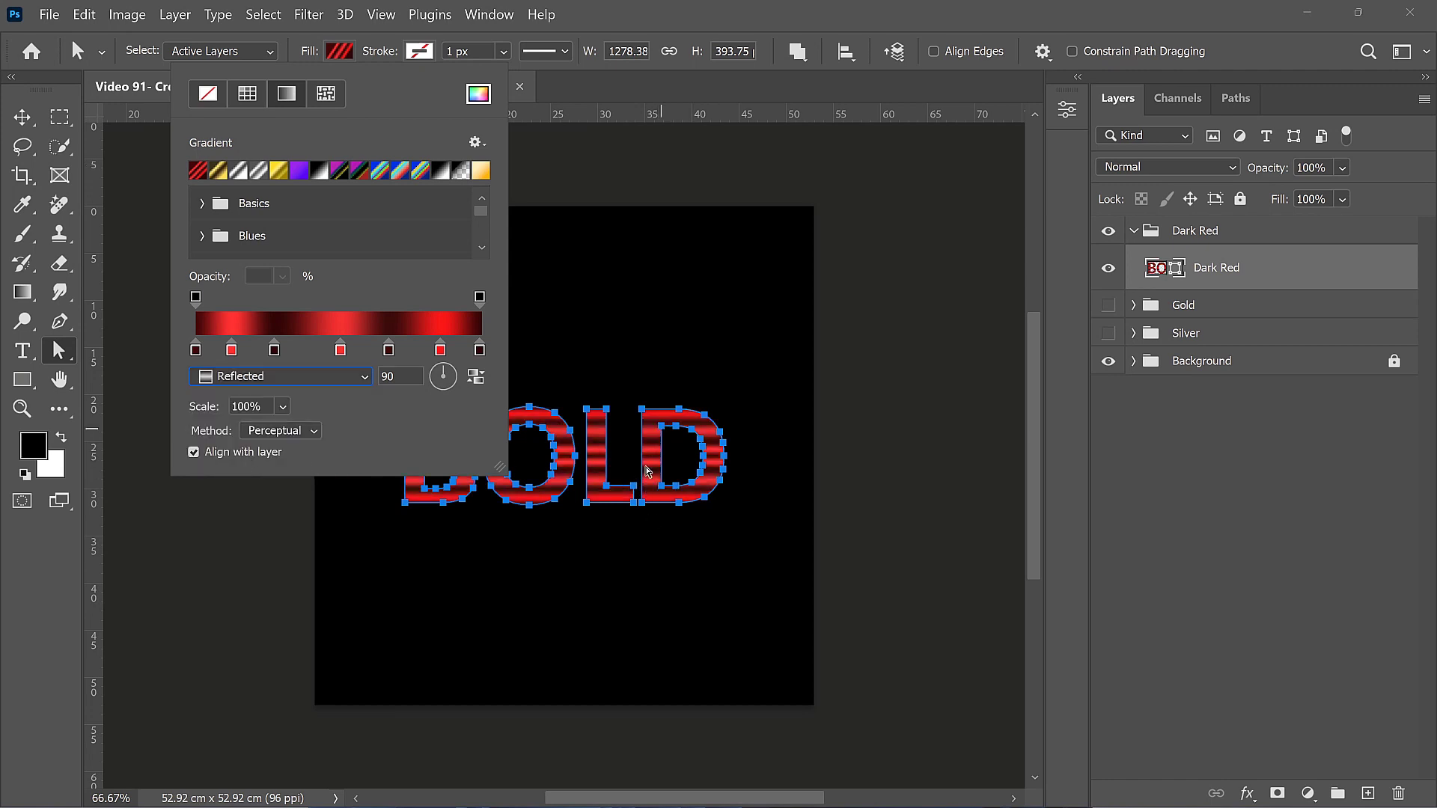
pyautogui.click(317, 375)
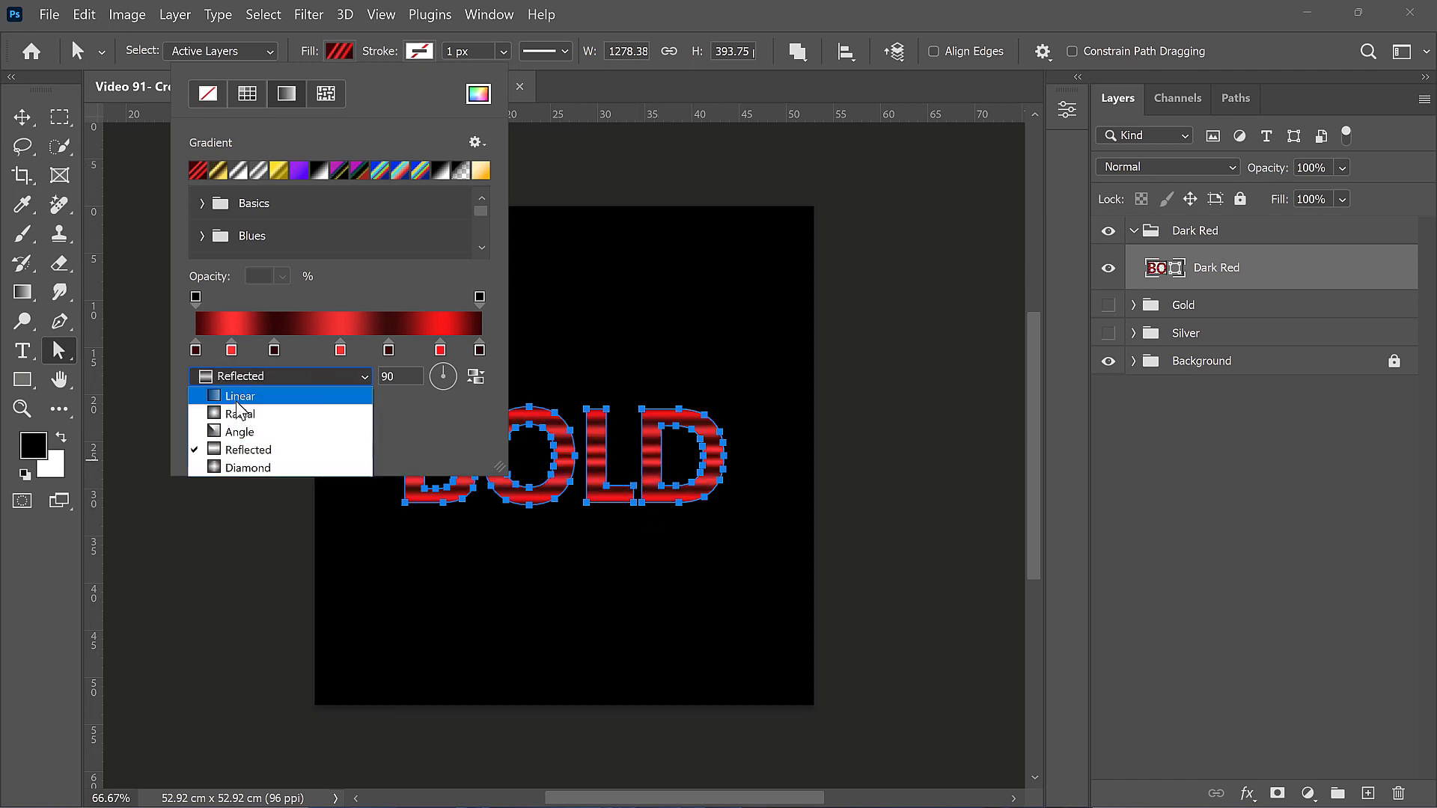
pyautogui.click(232, 390)
pyautogui.click(475, 377)
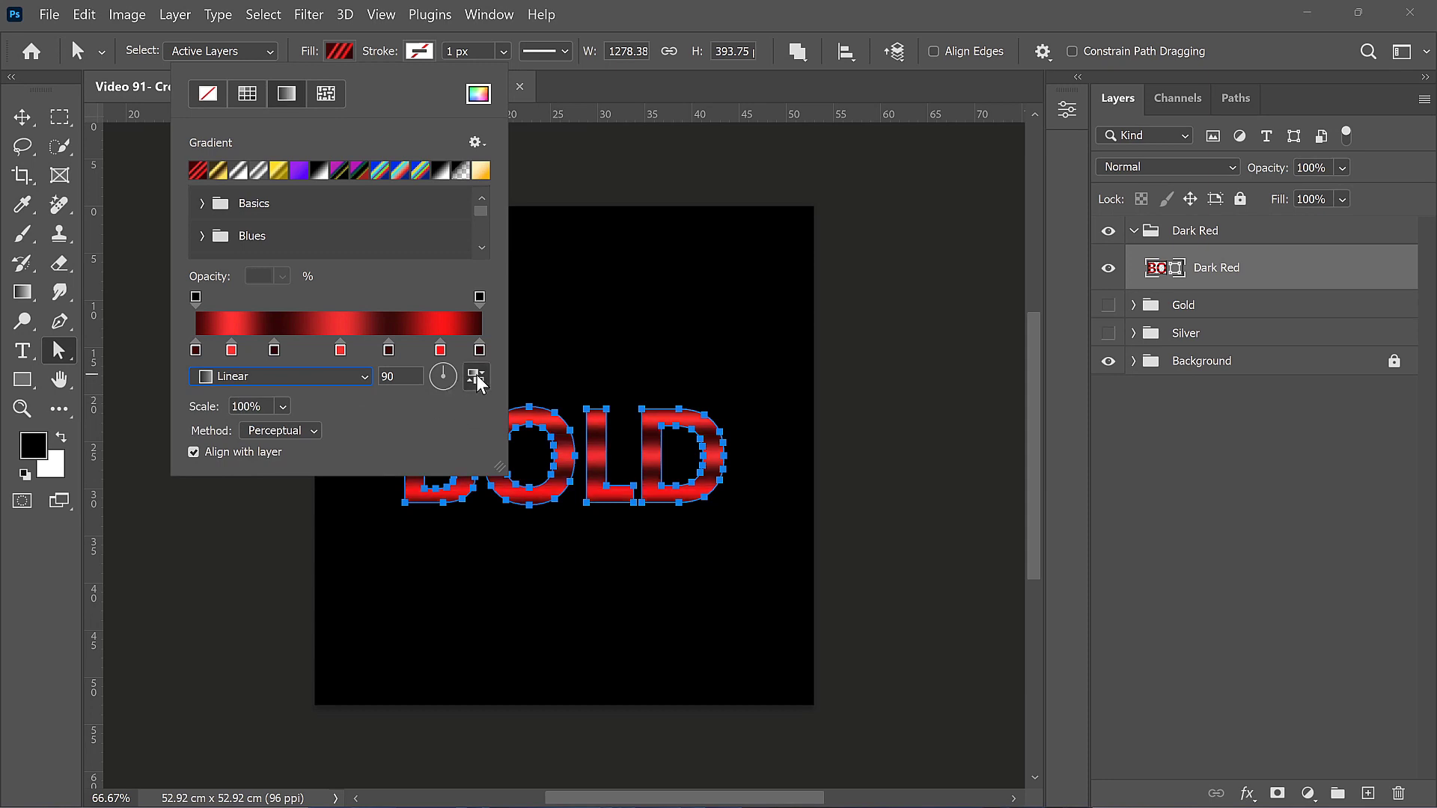
pyautogui.click(476, 377)
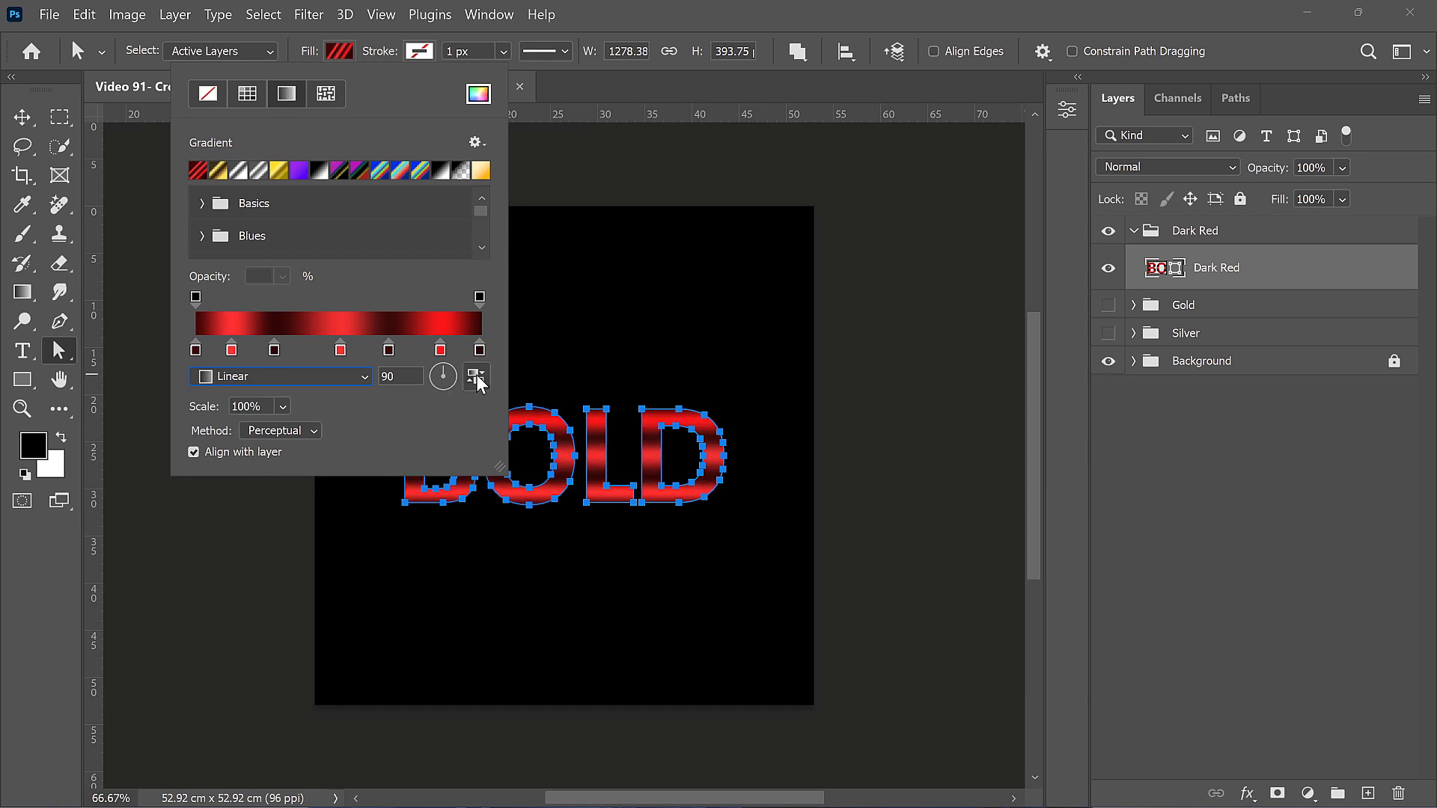
# - Try gradient angles of 167, 108 and 71 degrees on the BOLD shape's fill and restore the angle to 90
pyautogui.click(432, 374)
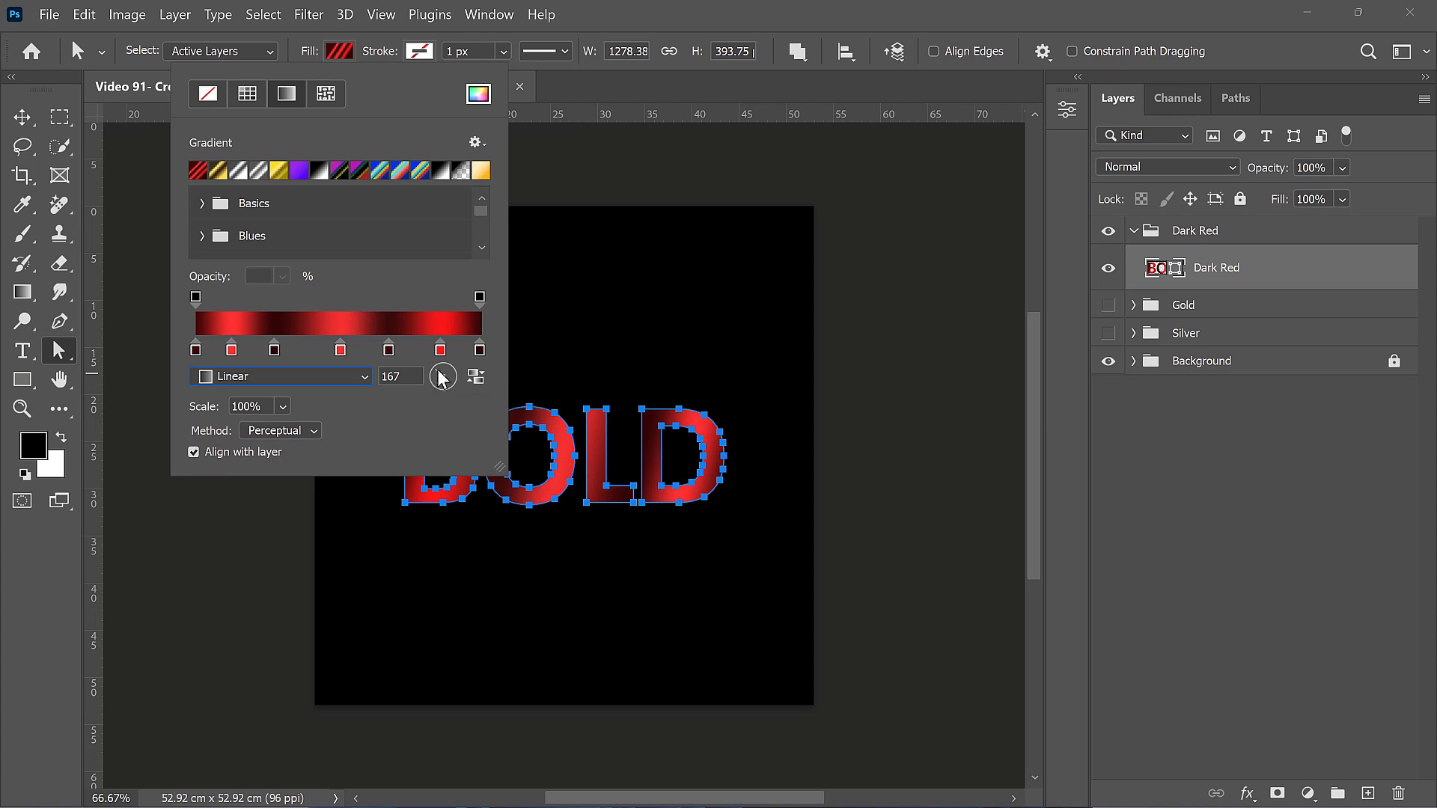
pyautogui.click(441, 369)
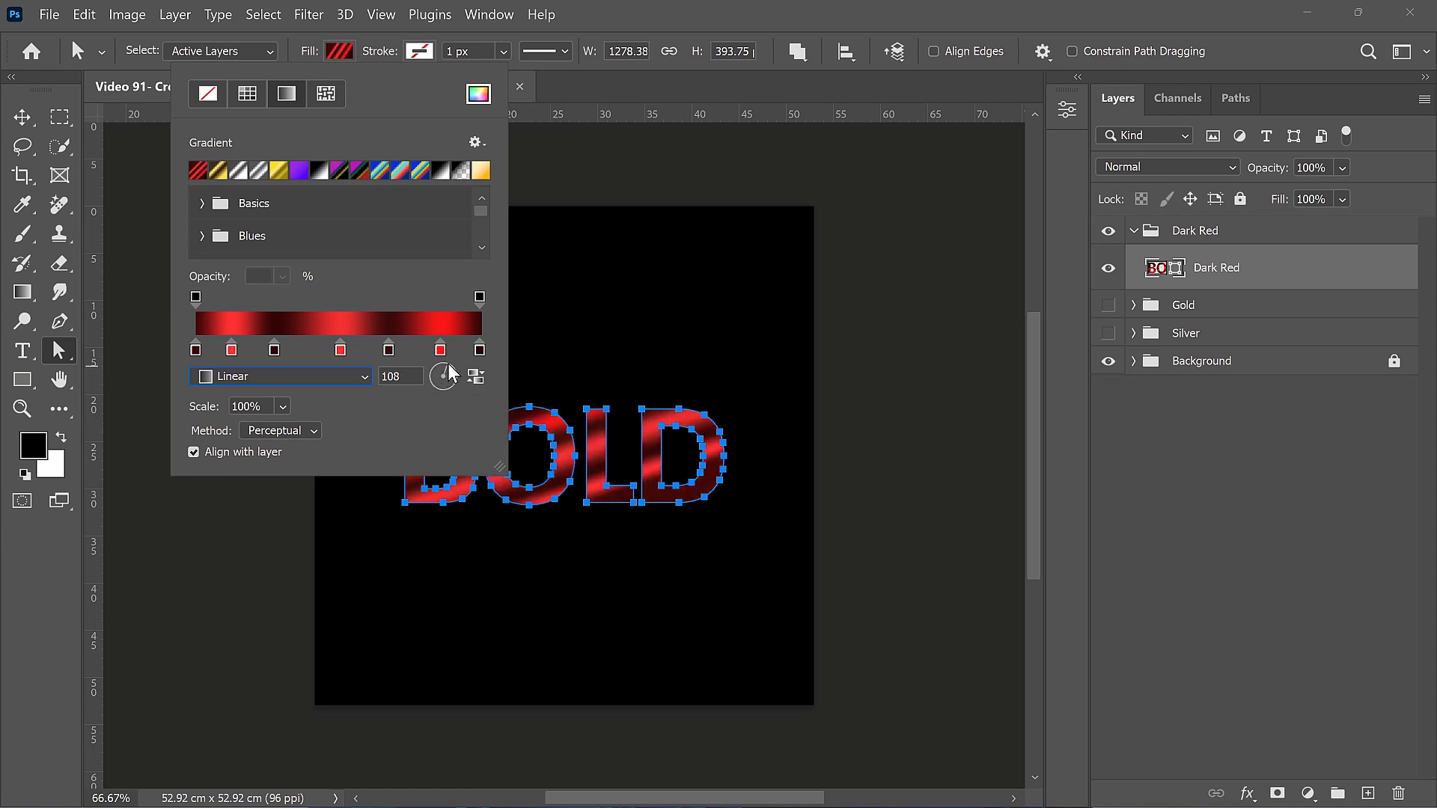
pyautogui.click(449, 365)
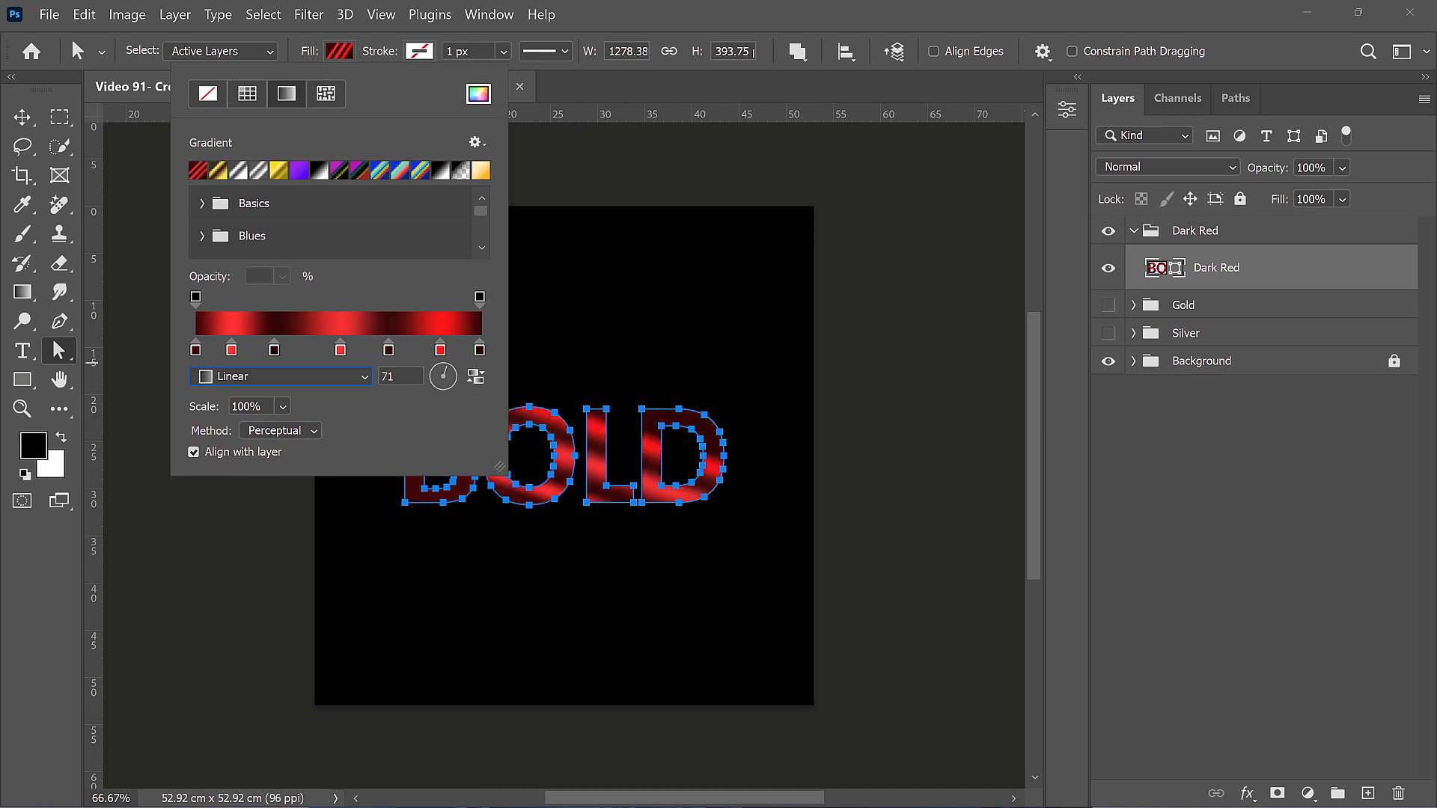
pyautogui.doubleClick(394, 376)
pyautogui.write('90')
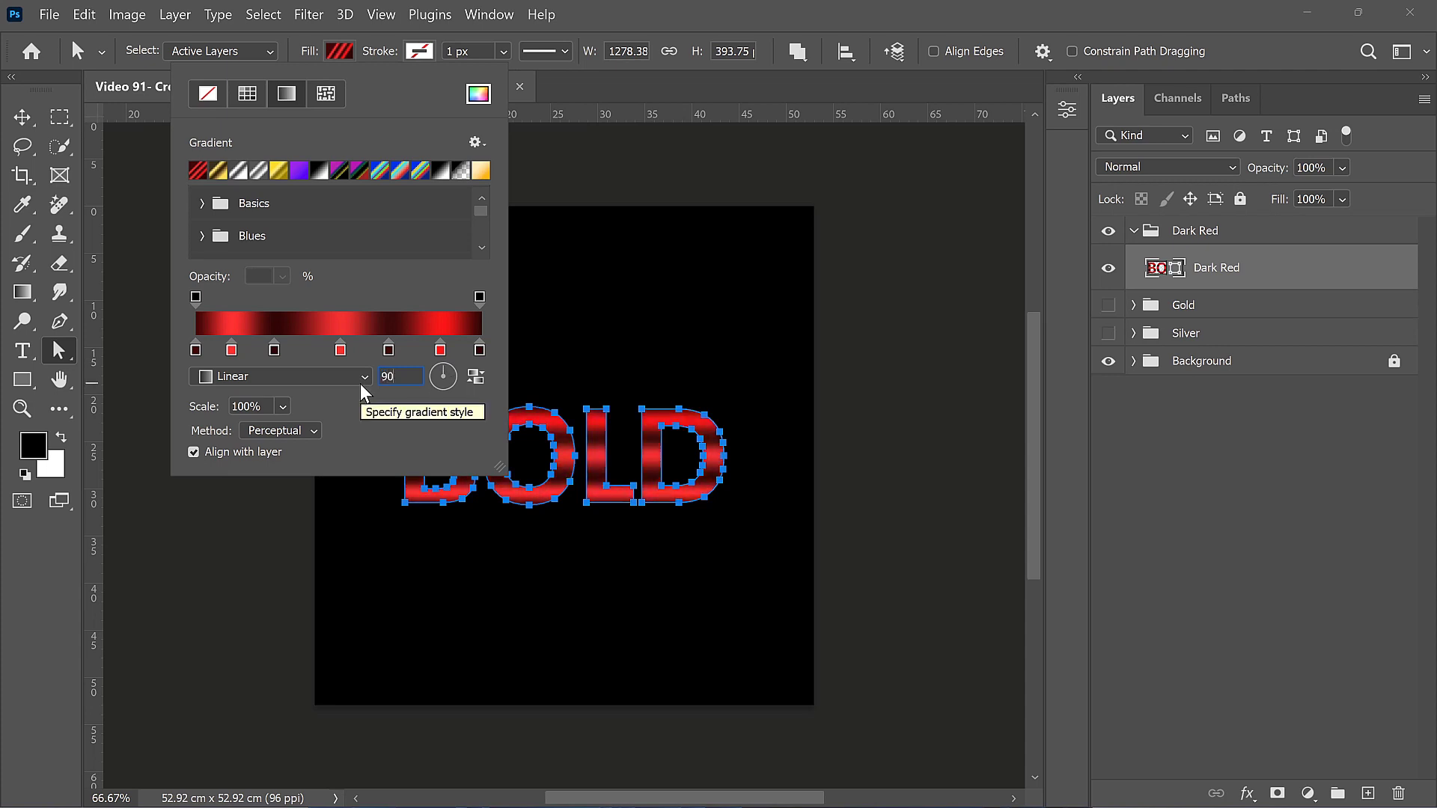
pyautogui.click(596, 89)
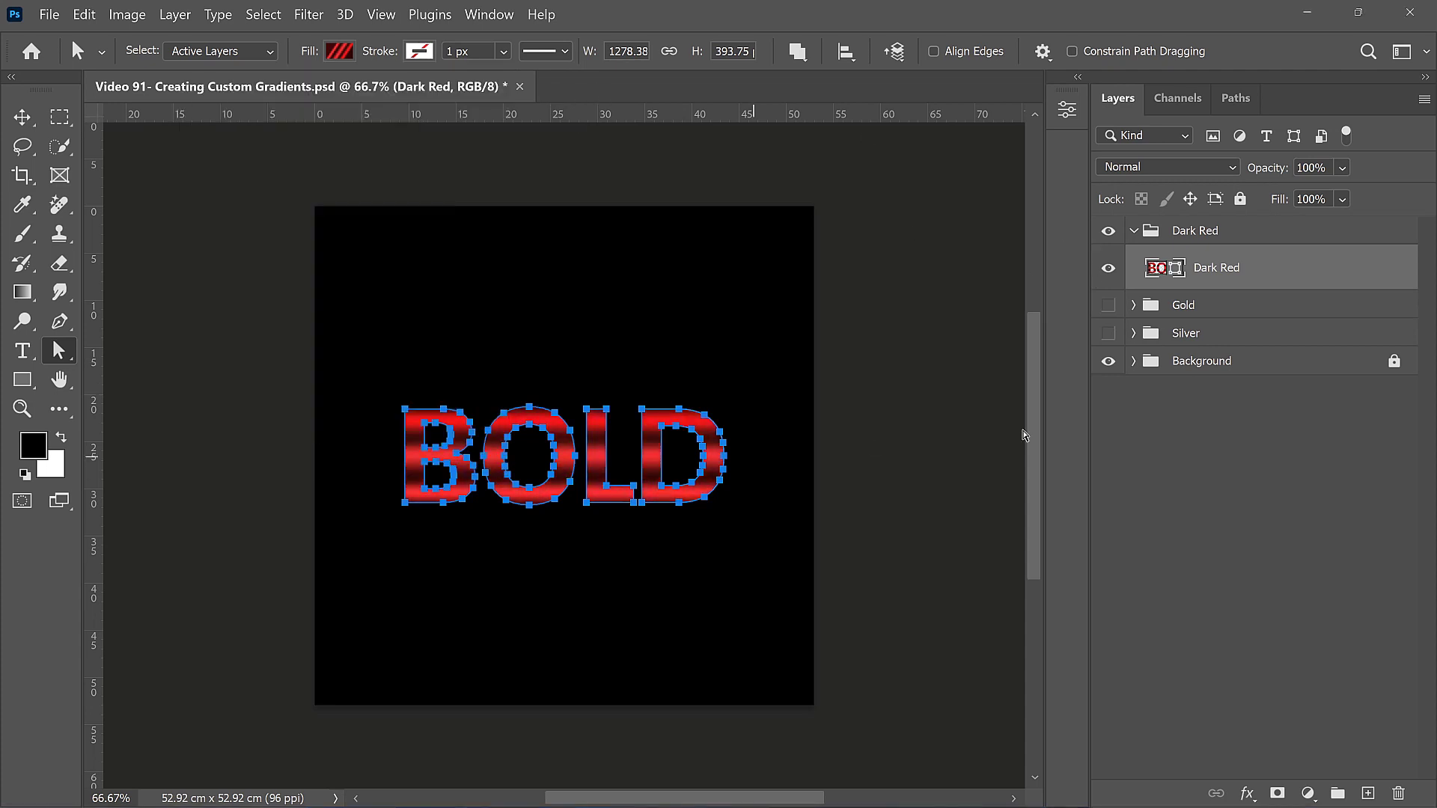
# - Reselect the Dark Red shape layer and set its stroke width to 33 px
pyautogui.click(1286, 392)
pyautogui.click(1251, 269)
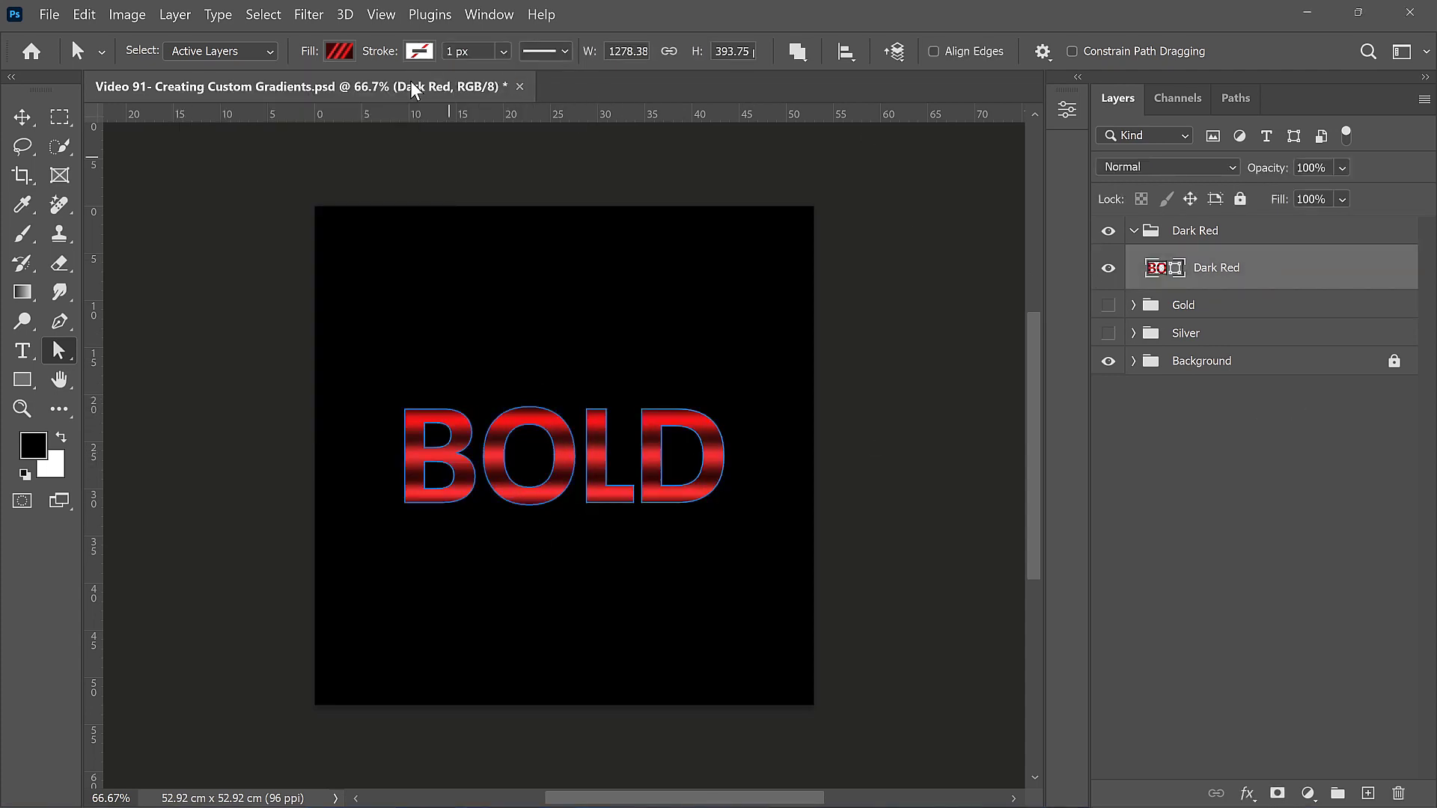
pyautogui.click(420, 53)
pyautogui.moveTo(389, 54); pyautogui.dragTo(416, 52)
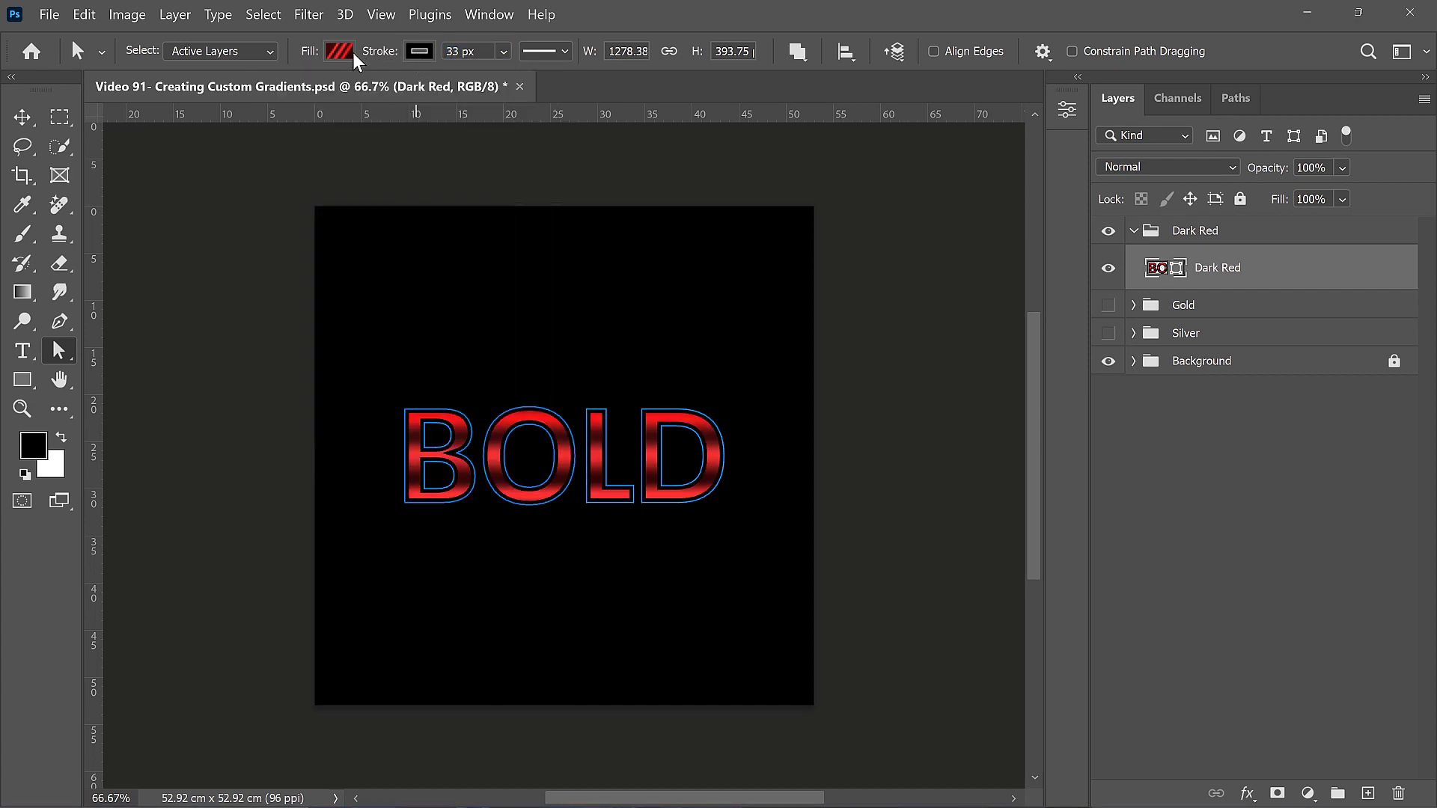
# - Color the Dark Red shape's stroke with the saved silver gradient preset and deselect the layer
pyautogui.click(419, 51)
pyautogui.click(365, 95)
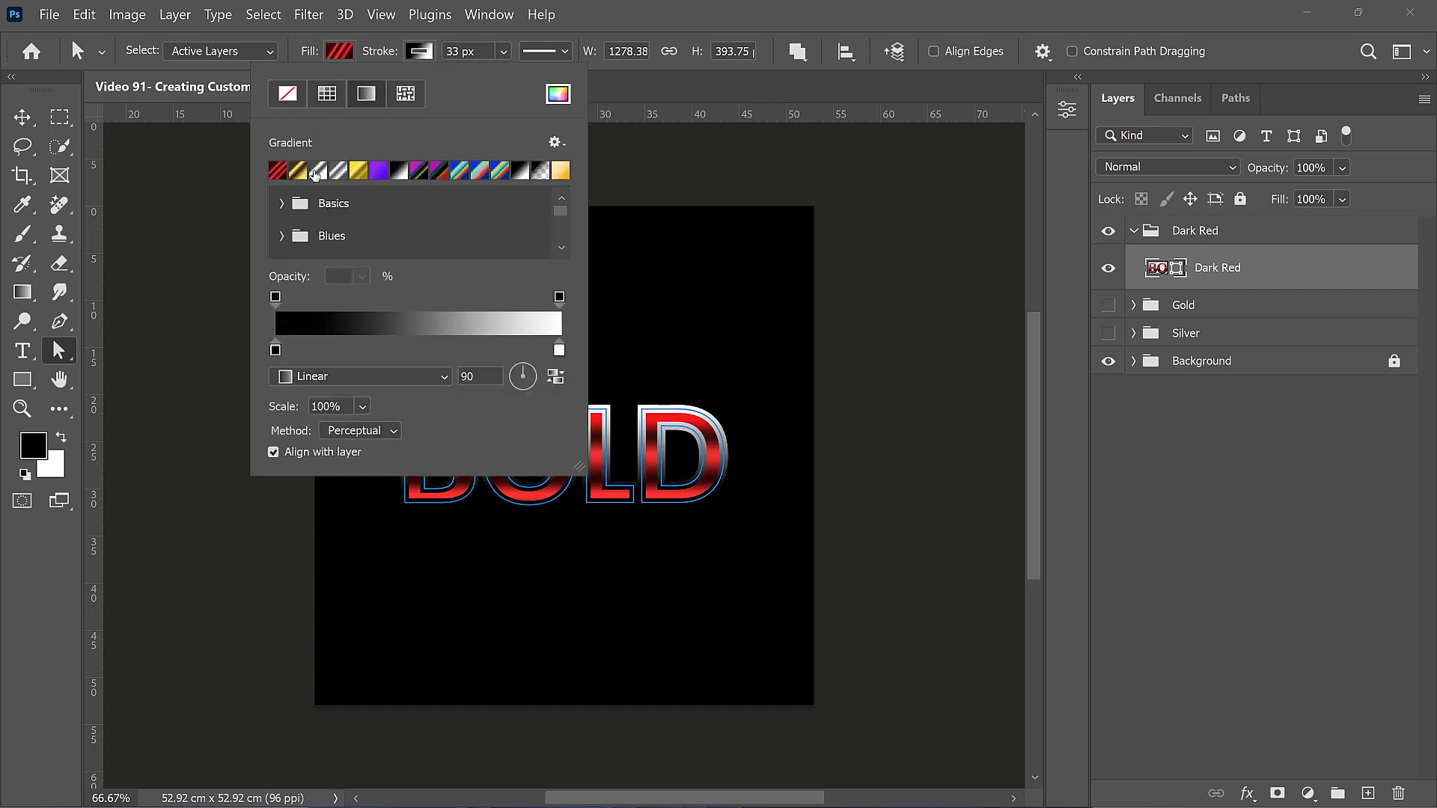
pyautogui.click(315, 173)
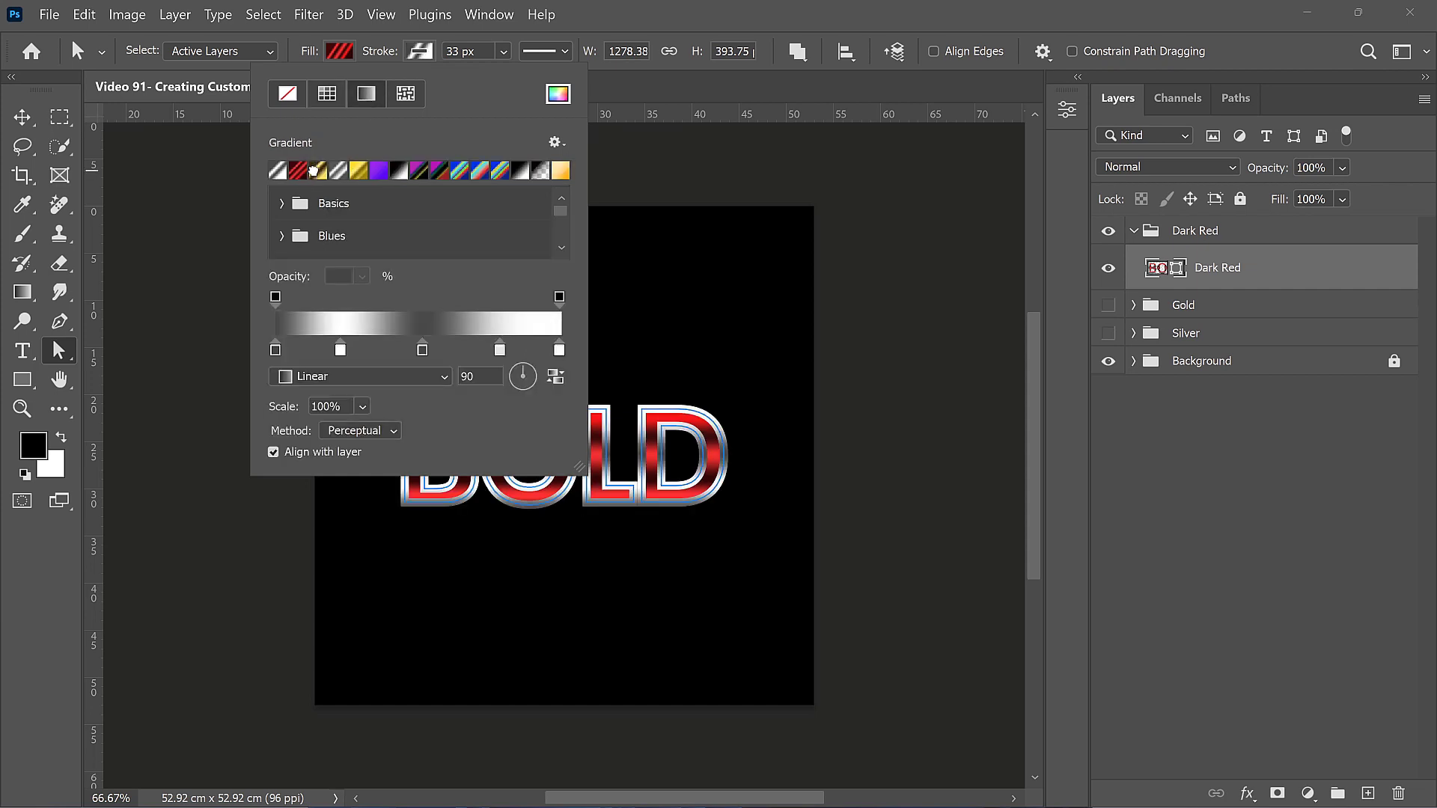
pyautogui.click(424, 52)
pyautogui.click(1244, 458)
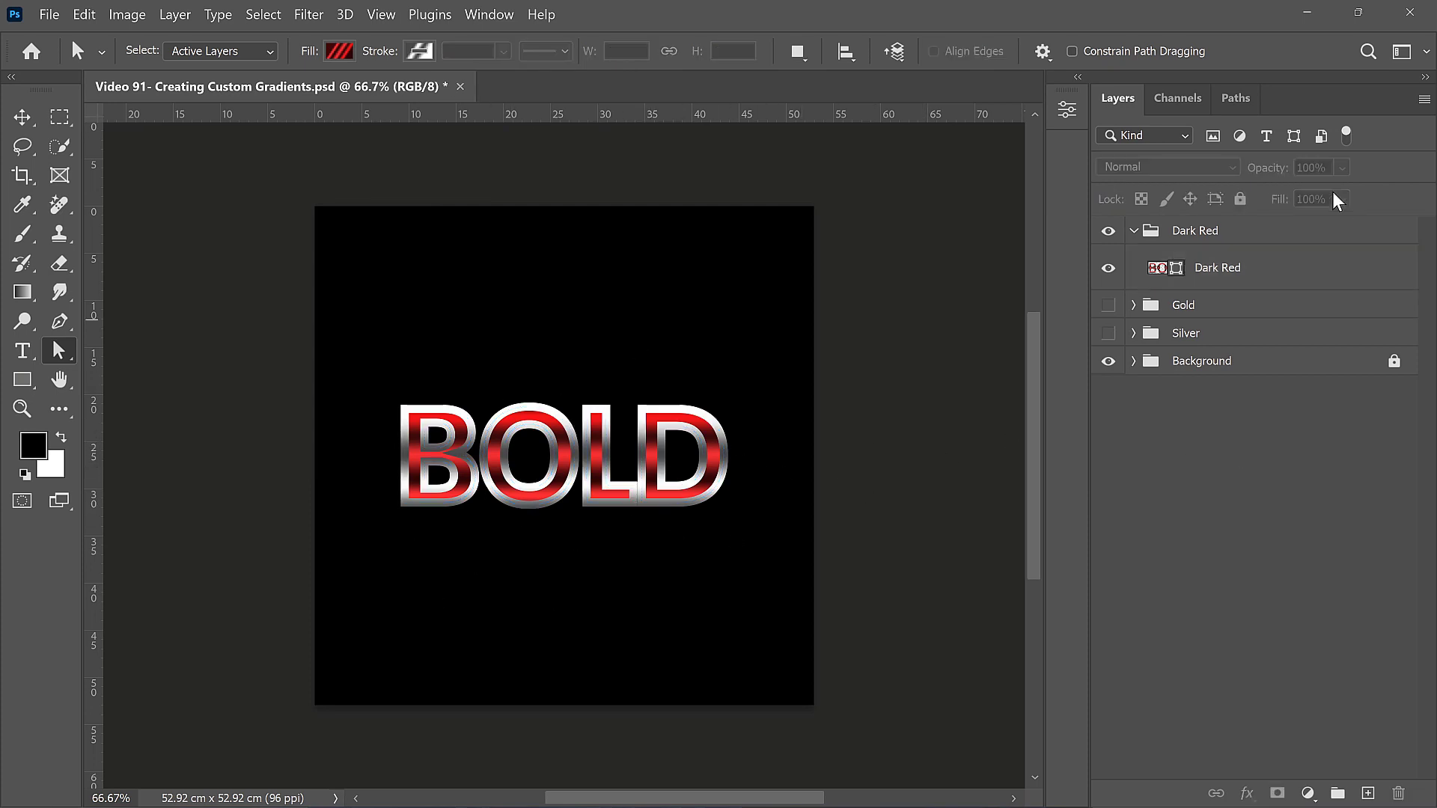
# - Collapse and hide the Dark Red group, and show and expand the Gold group
pyautogui.click(1126, 234)
pyautogui.click(1132, 232)
pyautogui.click(1109, 230)
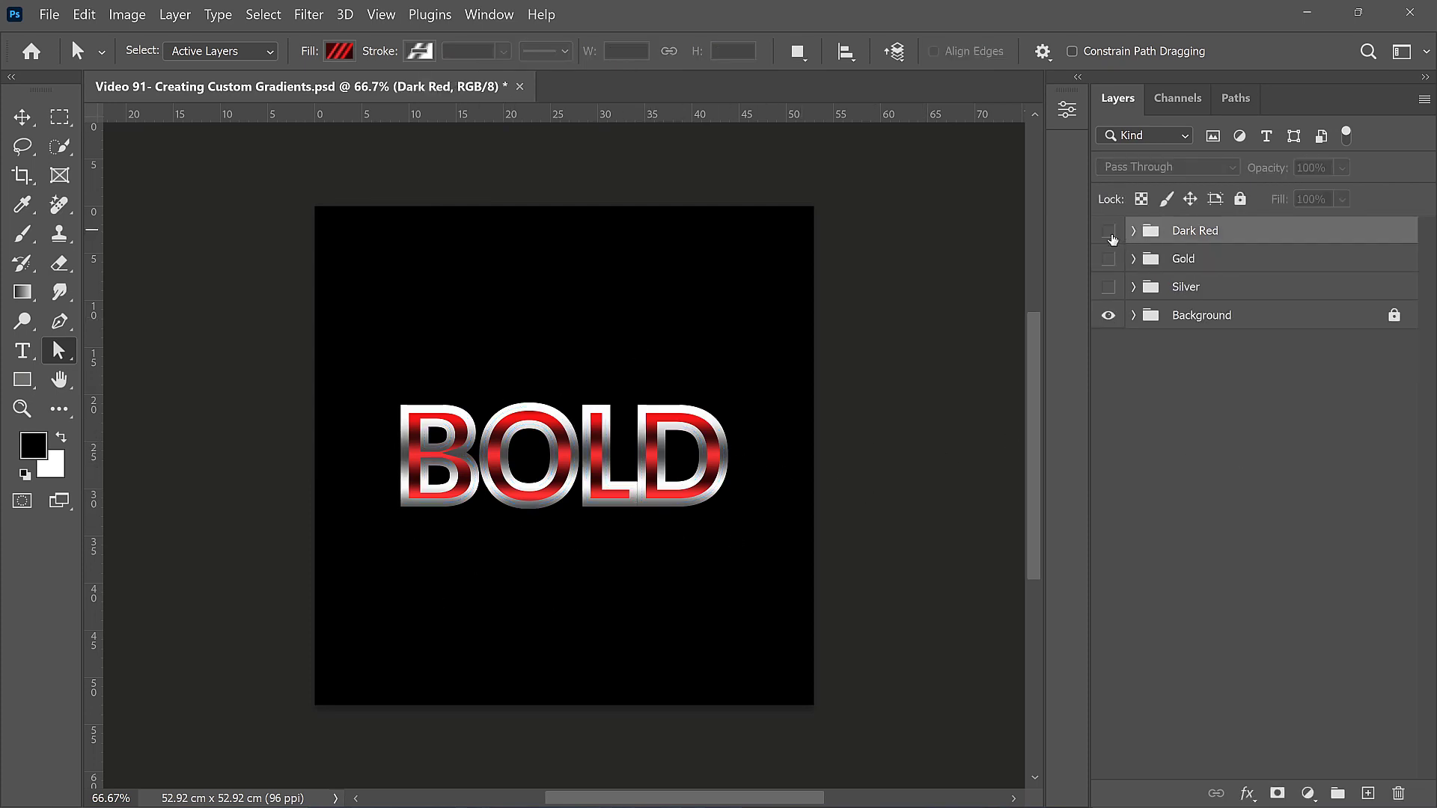
pyautogui.click(1109, 259)
pyautogui.click(1134, 258)
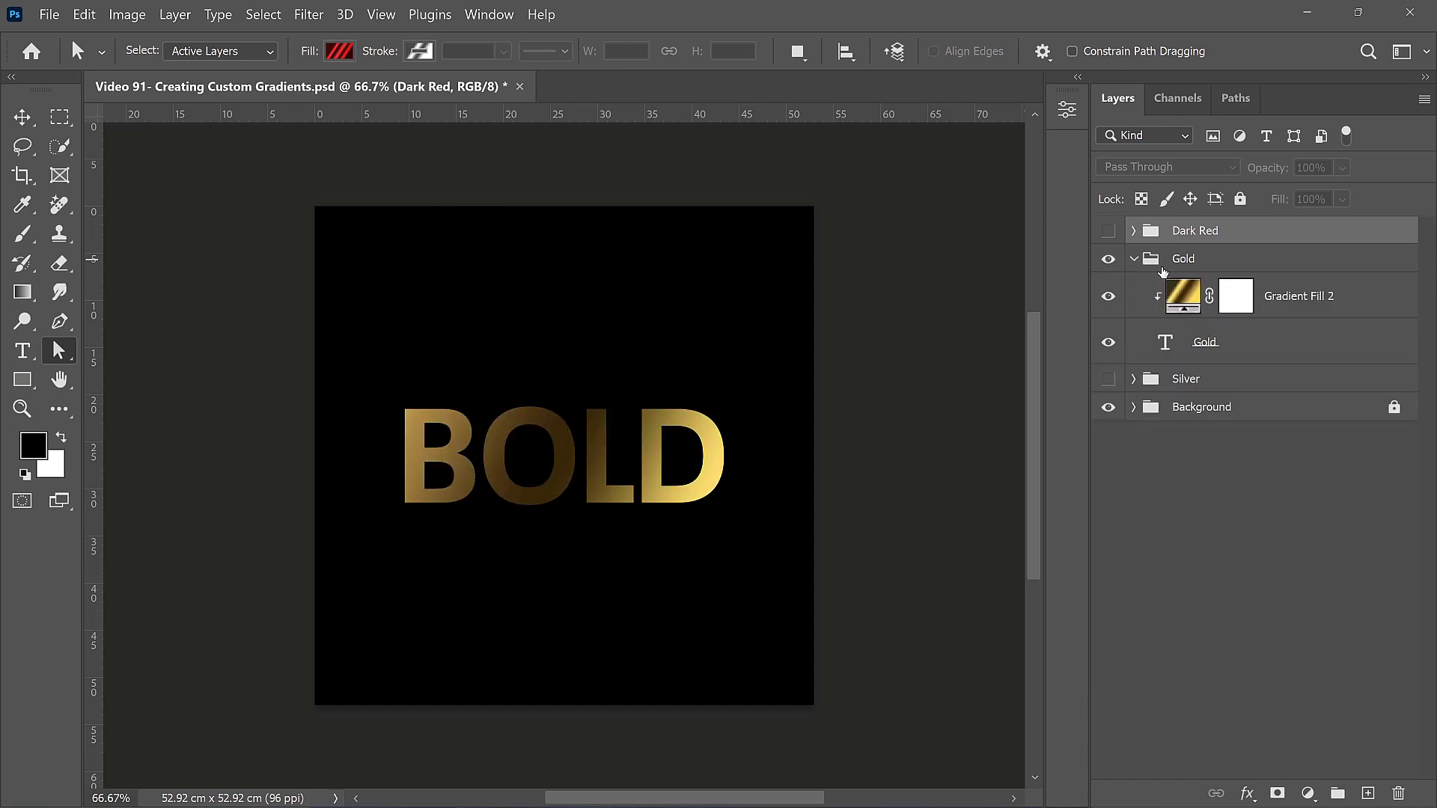
# - Delete the Gold group's gradient fill layer and convert the Gold text layer to a shape
pyautogui.click(1274, 296)
pyautogui.press('Delete')
pyautogui.rightClick(1203, 294)
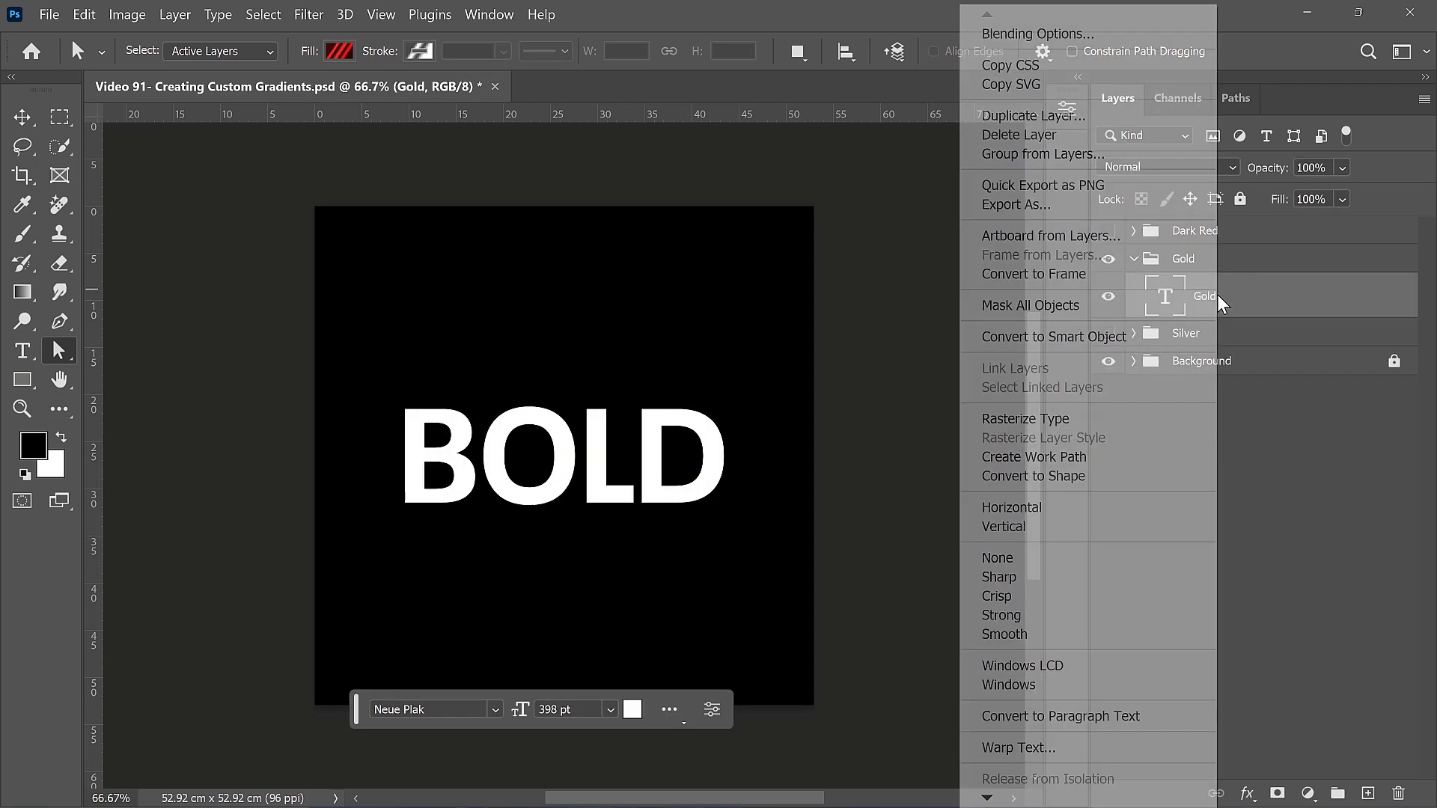
pyautogui.click(1055, 479)
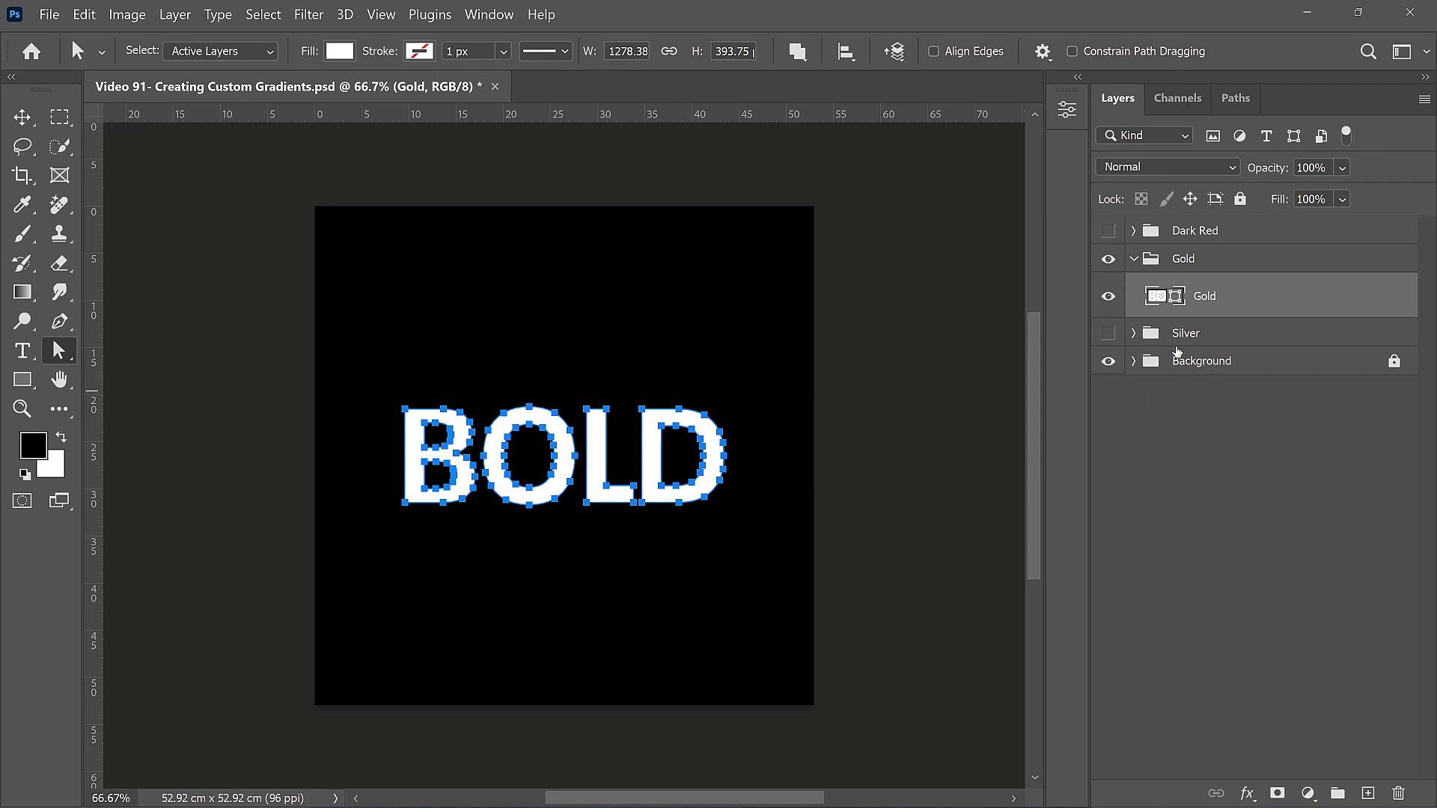
# - Fill the Gold BOLD shape with the saved gold gradient preset
pyautogui.click(339, 52)
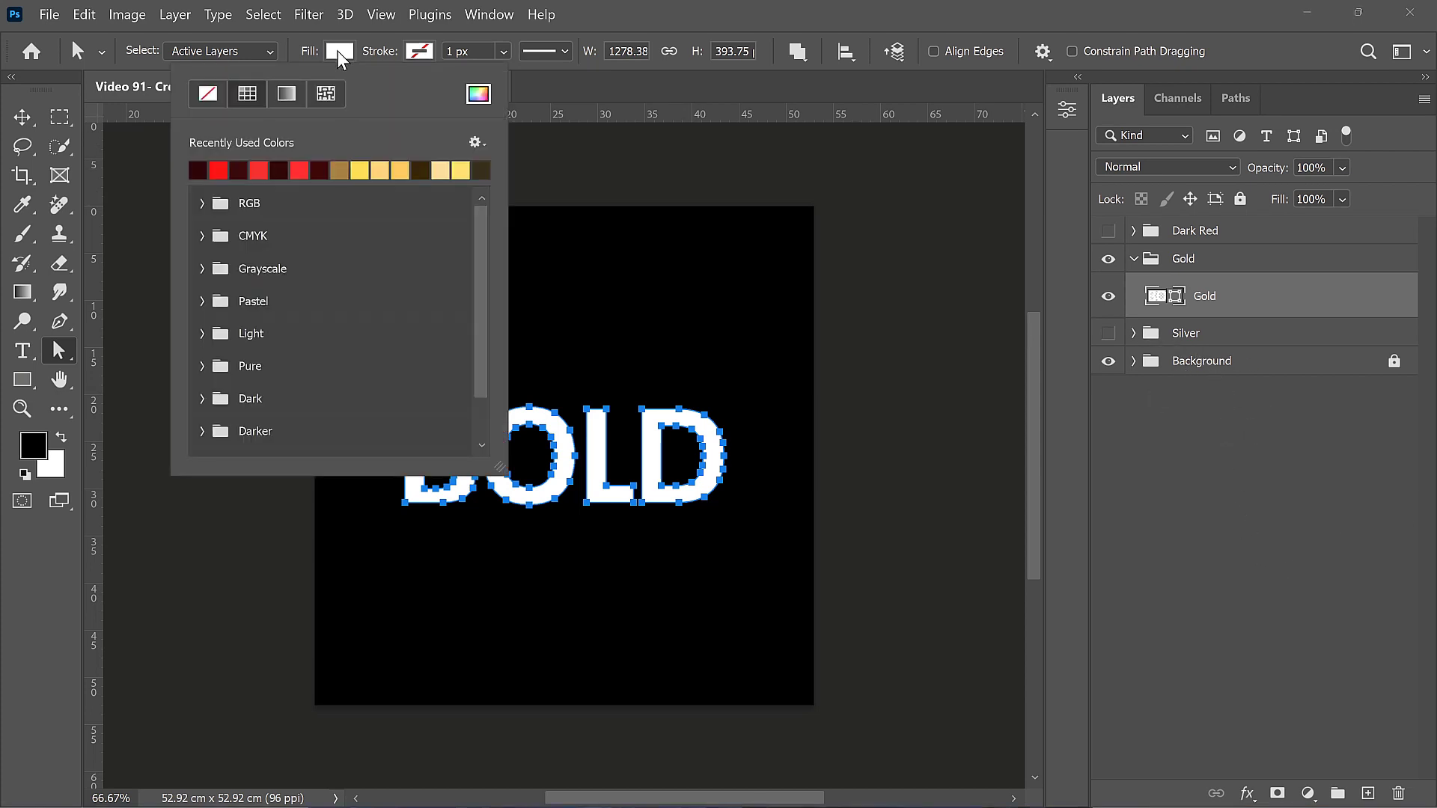
pyautogui.click(284, 93)
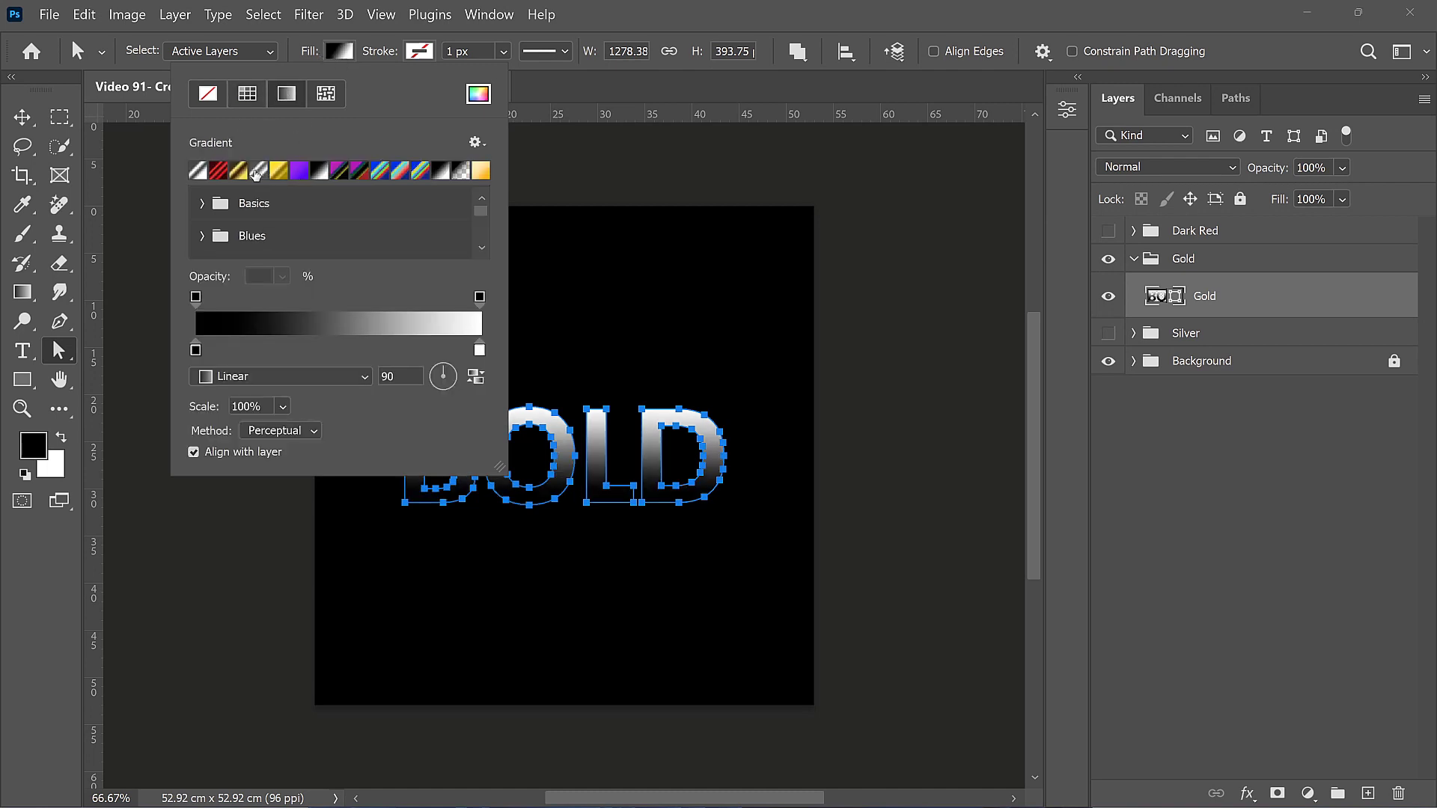
pyautogui.click(230, 171)
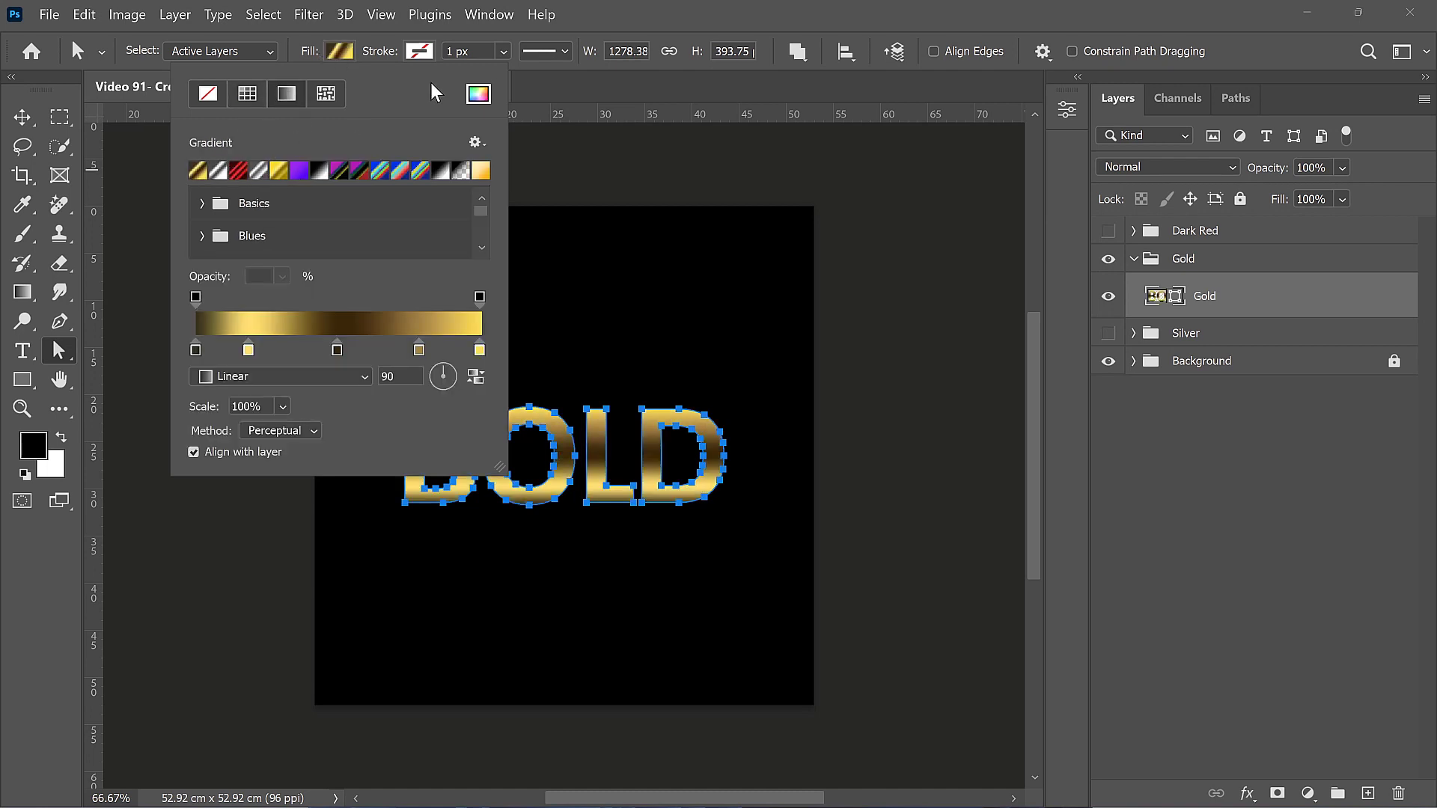
# - Give the Gold BOLD shape a 17 px stroke with the saved dark red gradient preset
pyautogui.moveTo(410, 56); pyautogui.dragTo(399, 63)
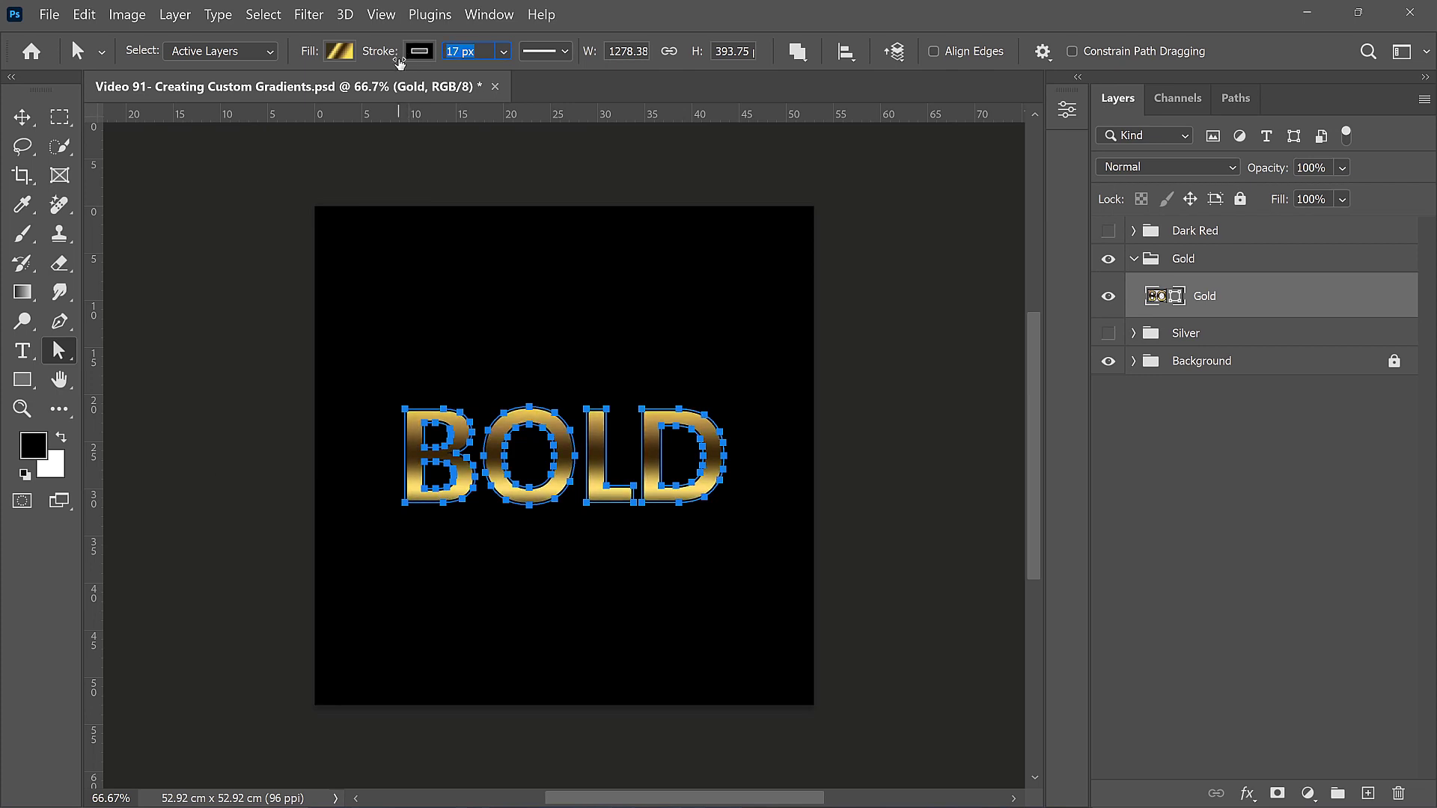
pyautogui.click(419, 51)
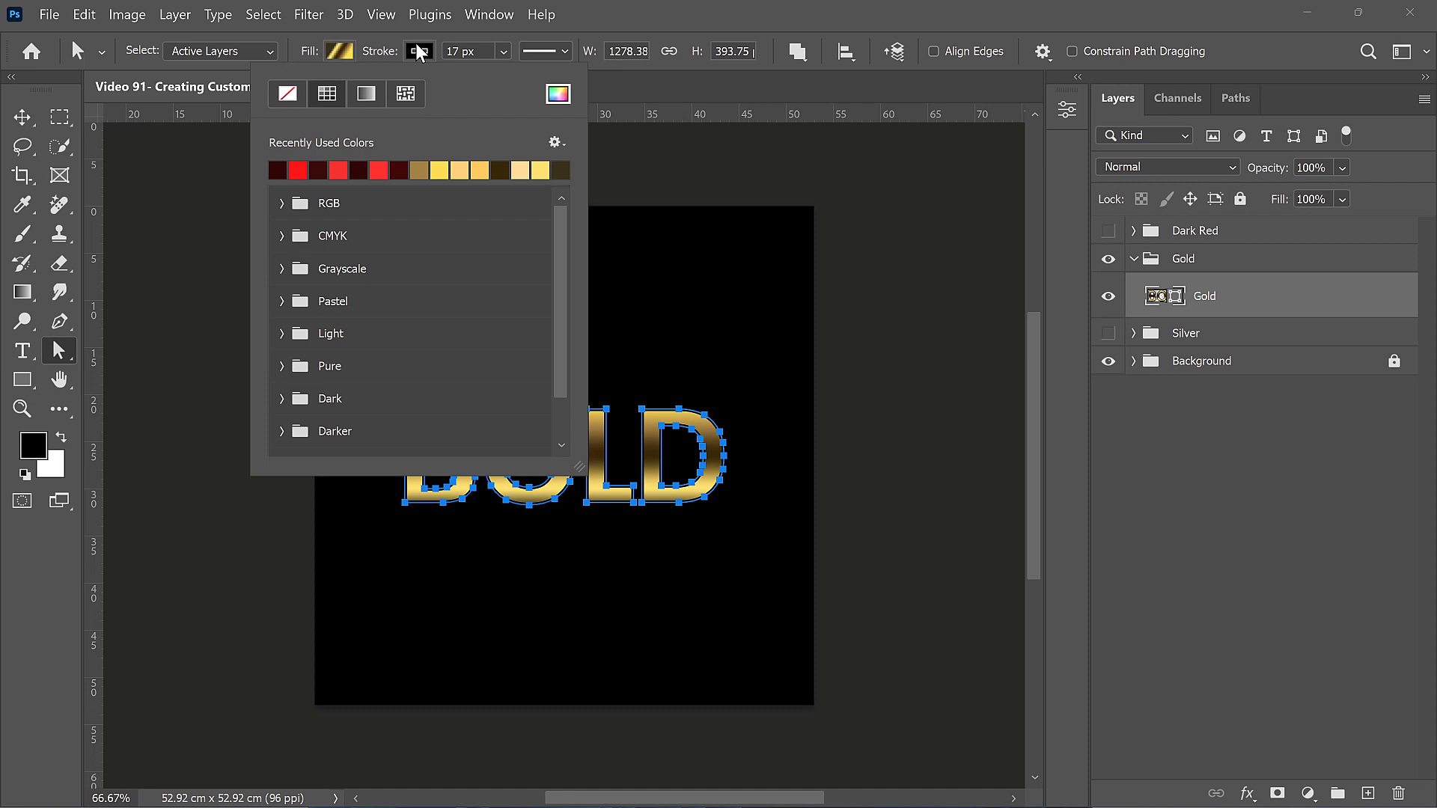
pyautogui.click(369, 101)
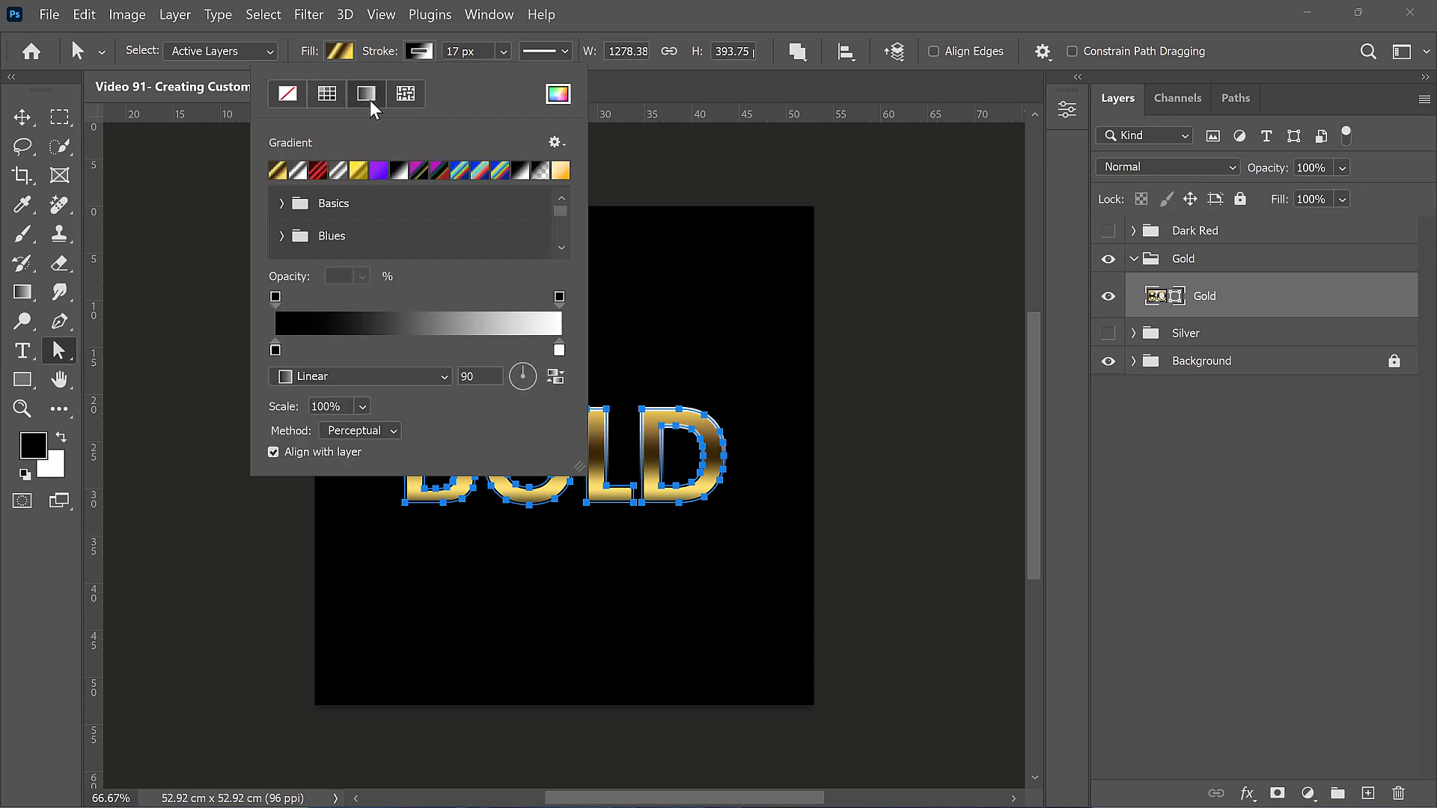
pyautogui.click(321, 172)
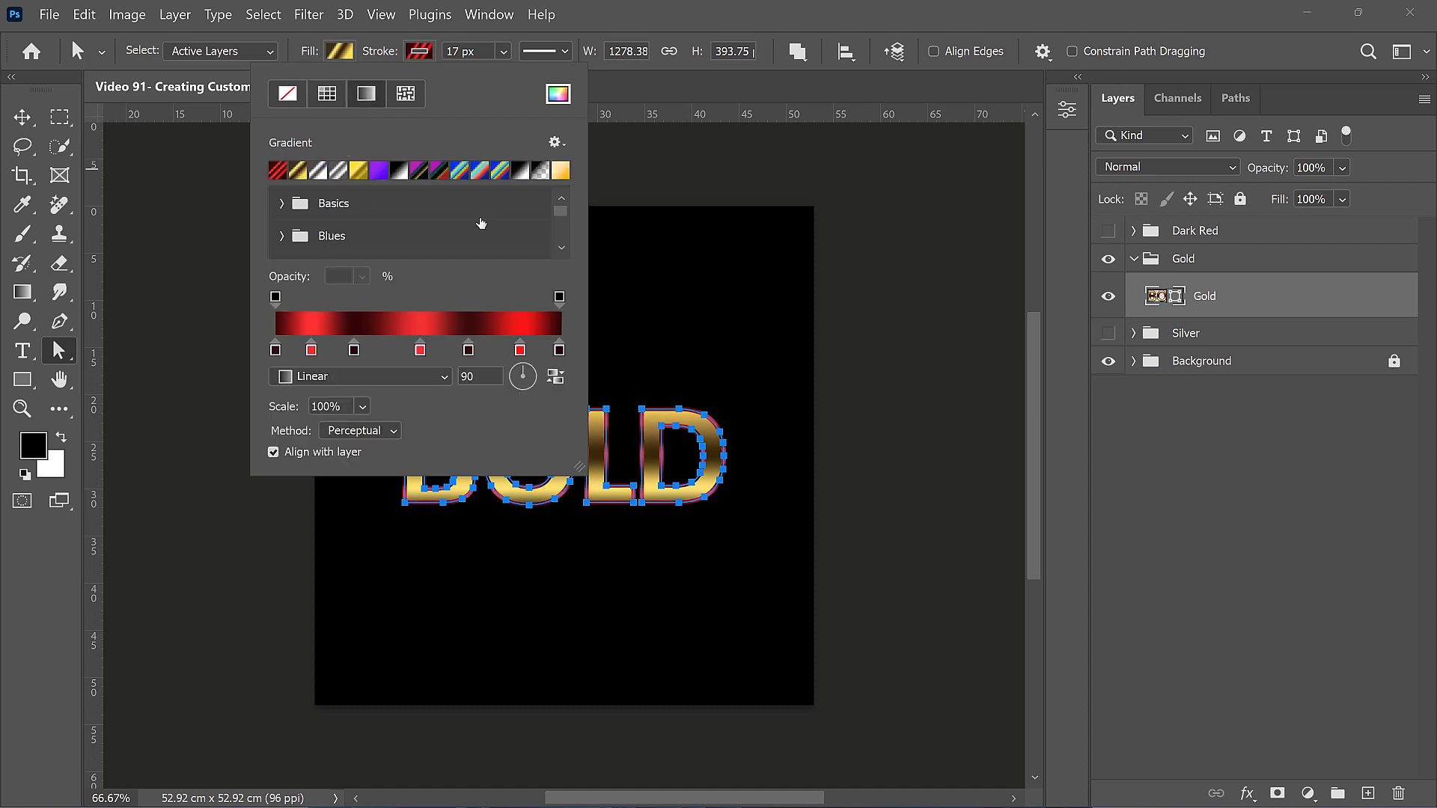
pyautogui.click(1252, 464)
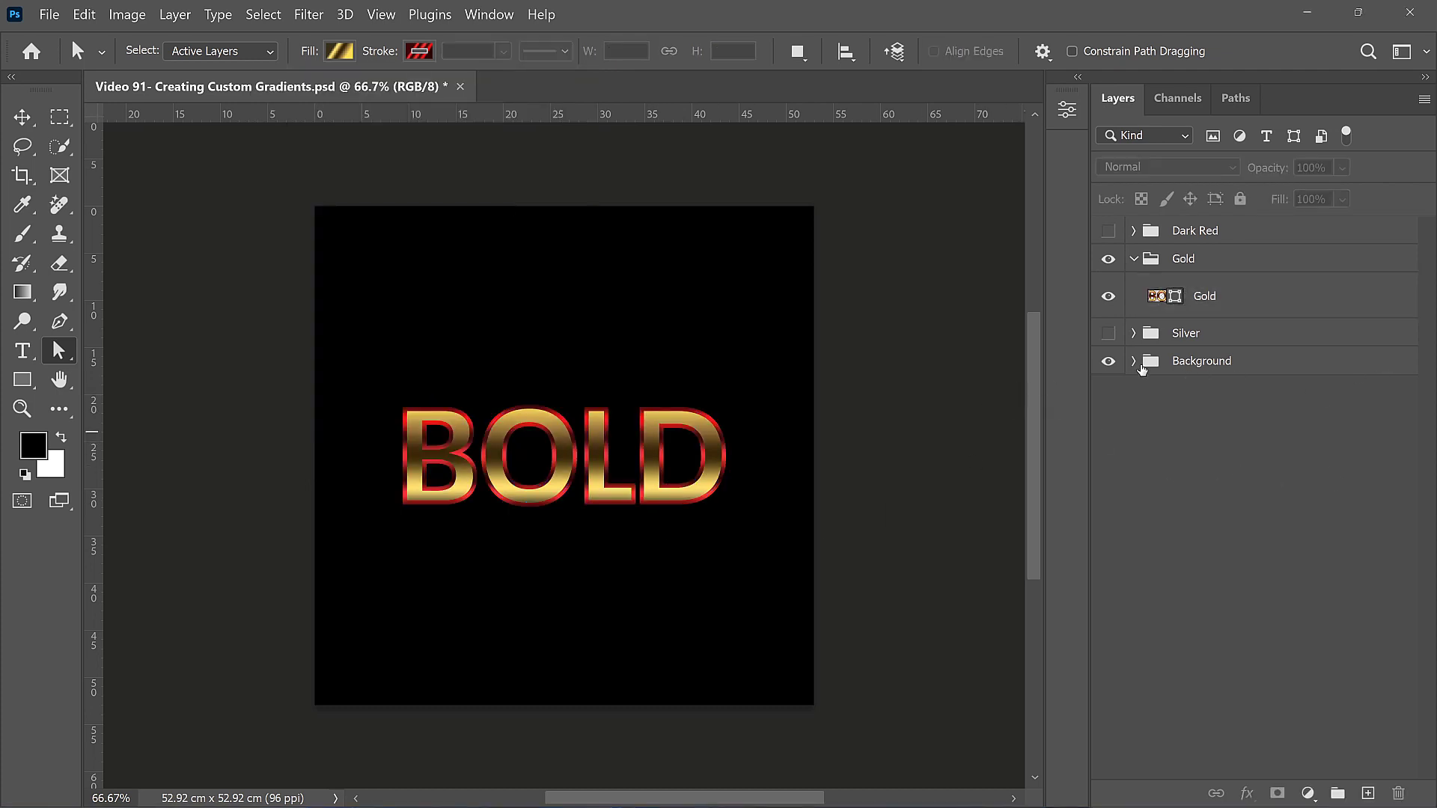
# - Change the Background group's solid color fill to dark gray #535353 and lock the collapsed group
pyautogui.click(1136, 363)
pyautogui.doubleClick(1171, 397)
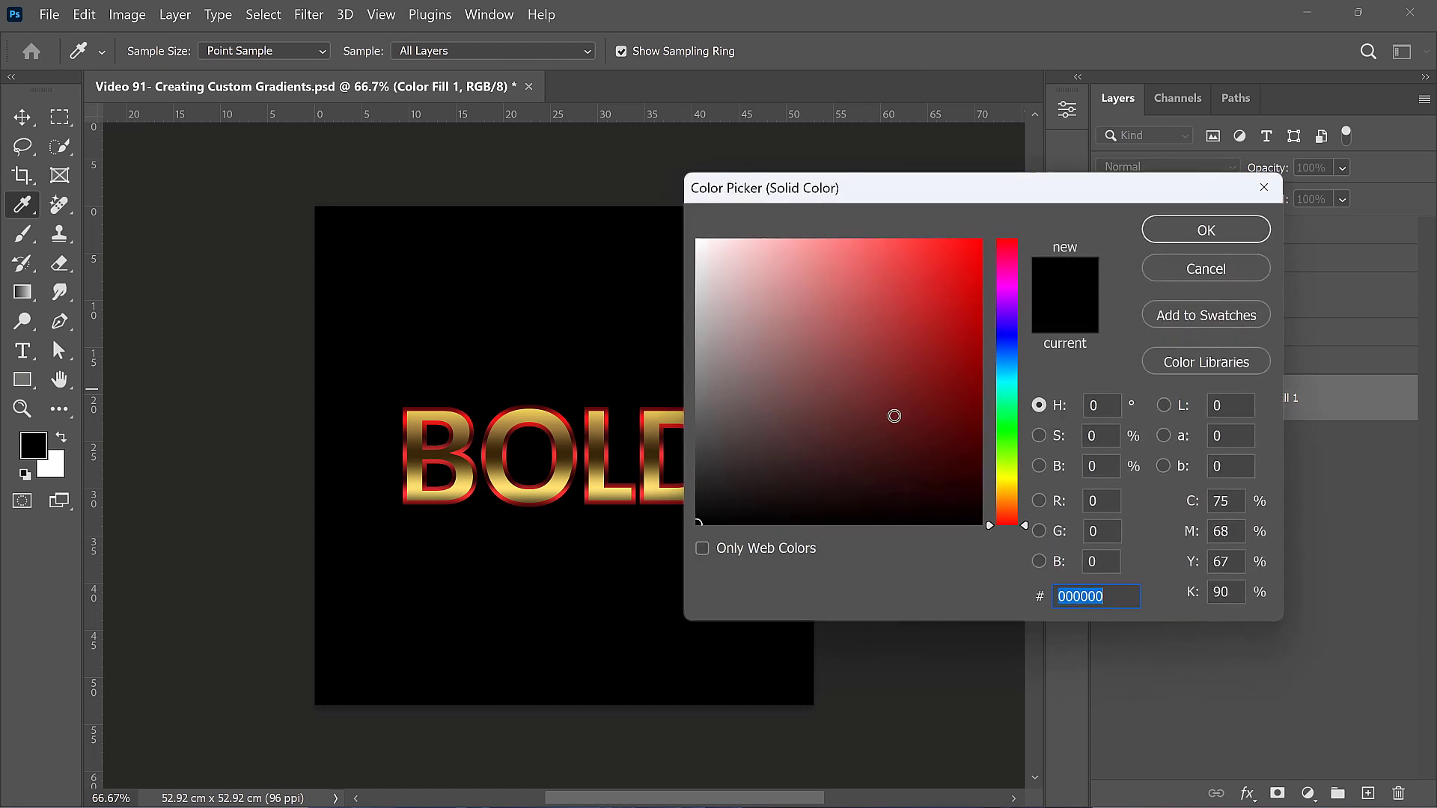
pyautogui.moveTo(712, 449)
pyautogui.mouseDown()
pyautogui.moveTo(683, 458)
pyautogui.moveTo(692, 483)
pyautogui.moveTo(662, 432)
pyautogui.mouseUp()
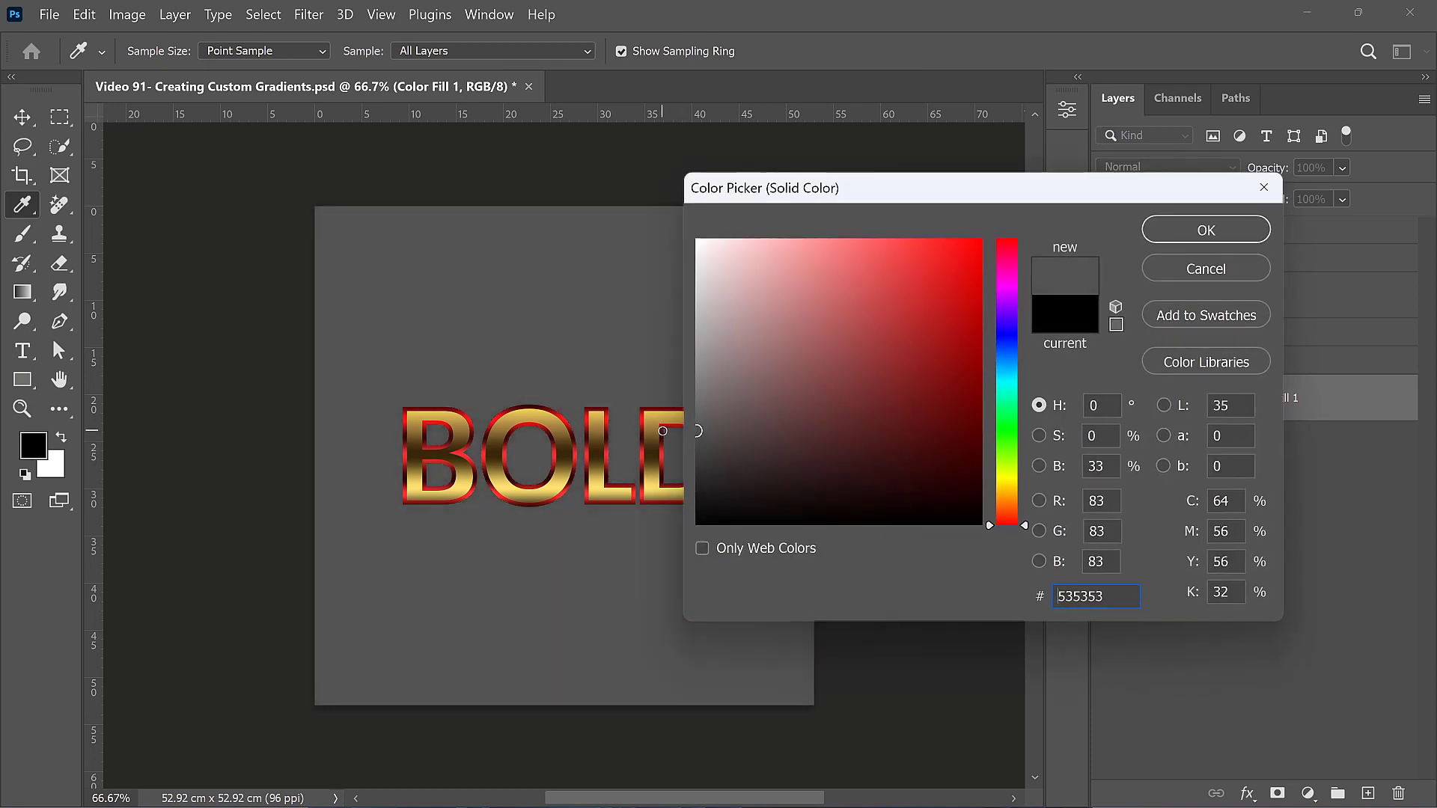
pyautogui.click(1206, 236)
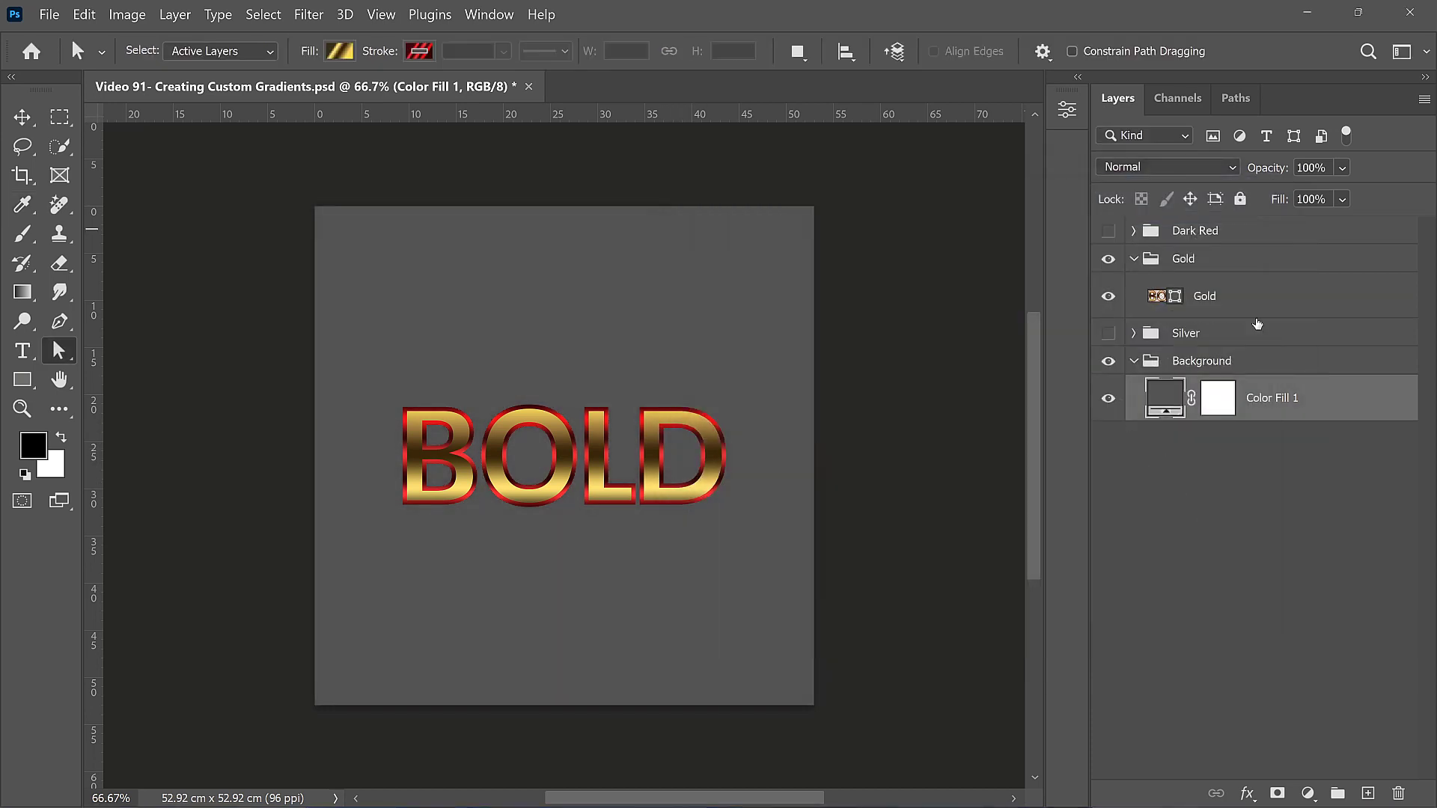
pyautogui.click(1134, 361)
pyautogui.click(1240, 199)
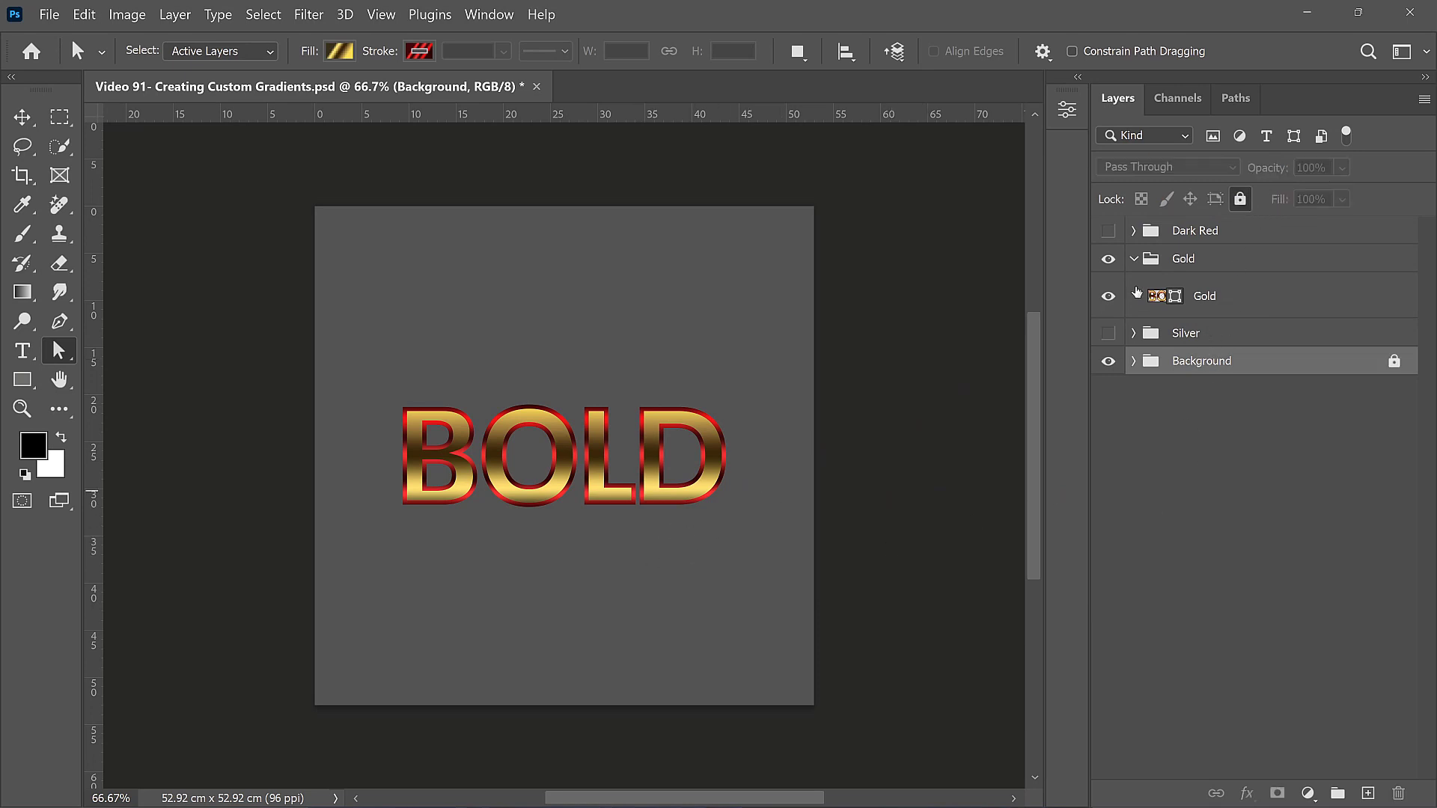
# - Collapse the Gold group and toggle its visibility several times, leaving it hidden
pyautogui.click(1134, 259)
pyautogui.click(1110, 261)
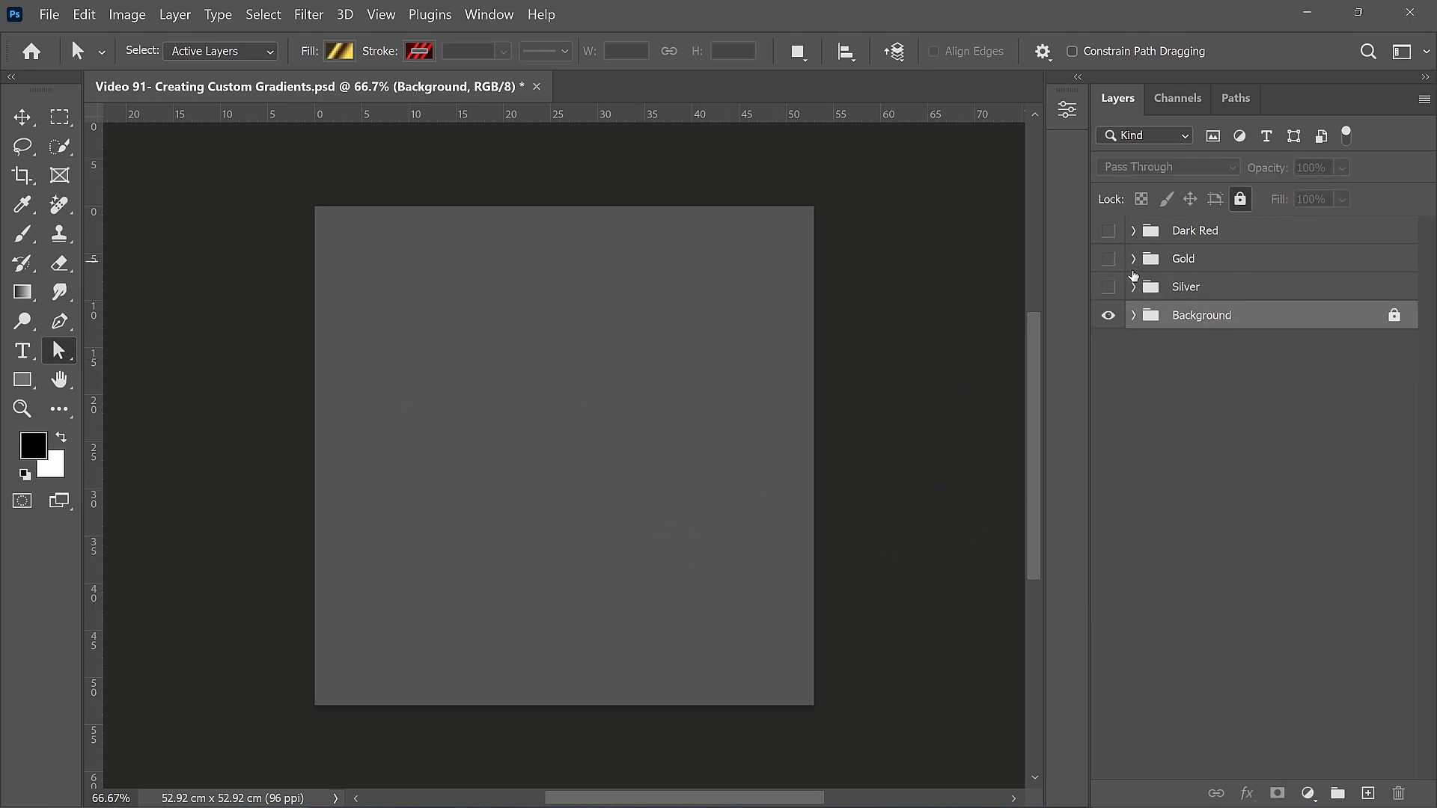
pyautogui.click(1111, 261)
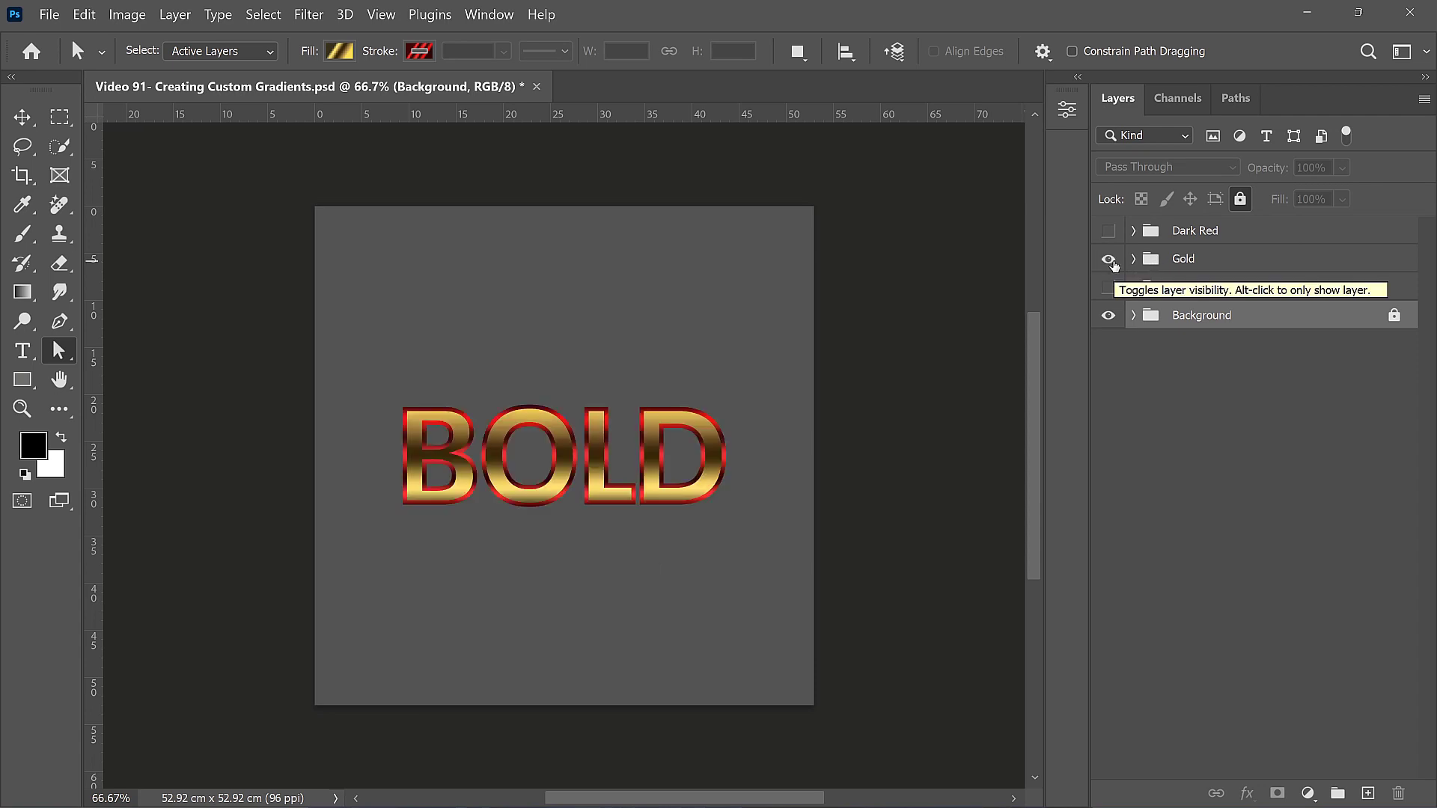
pyautogui.click(1111, 262)
pyautogui.click(1108, 261)
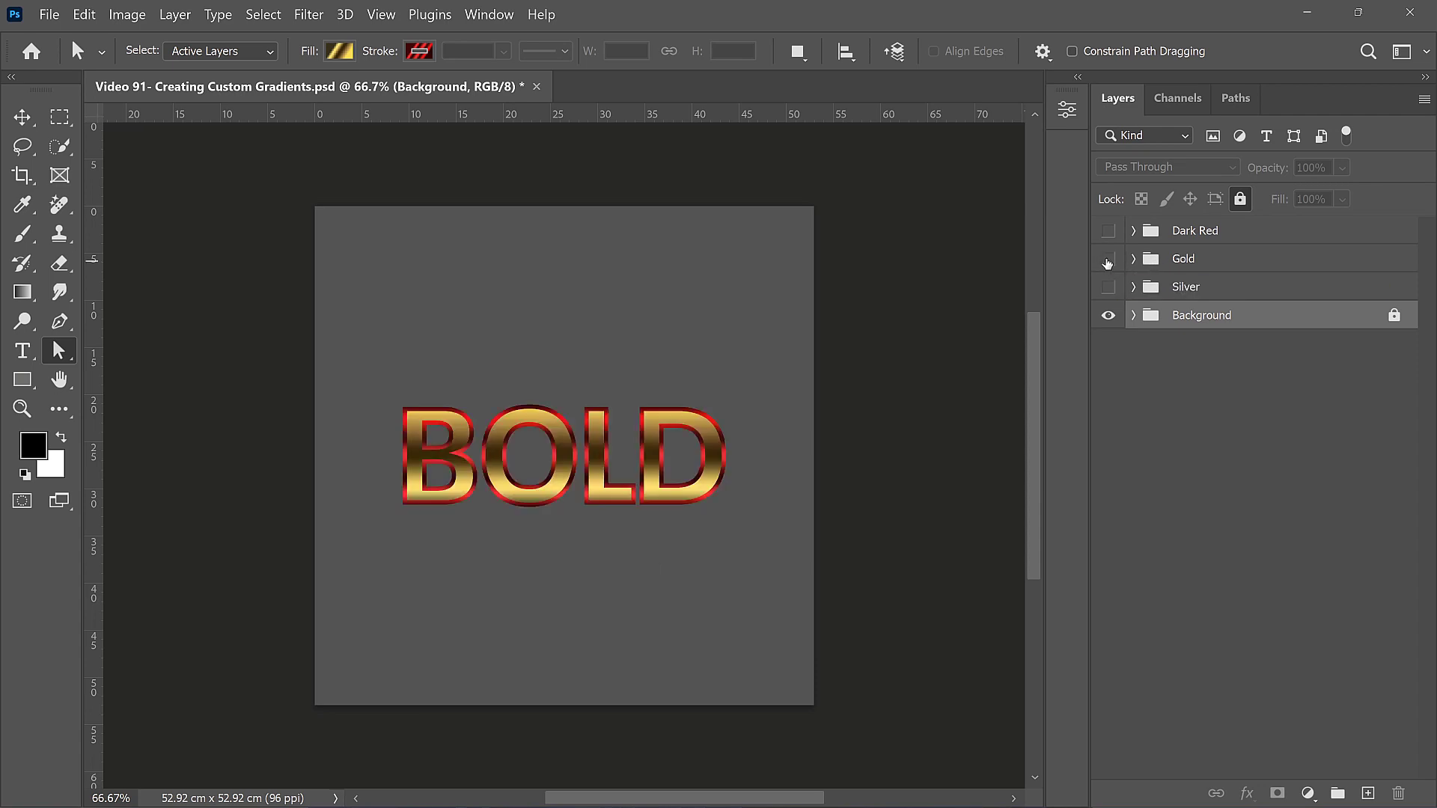
pyautogui.click(1107, 261)
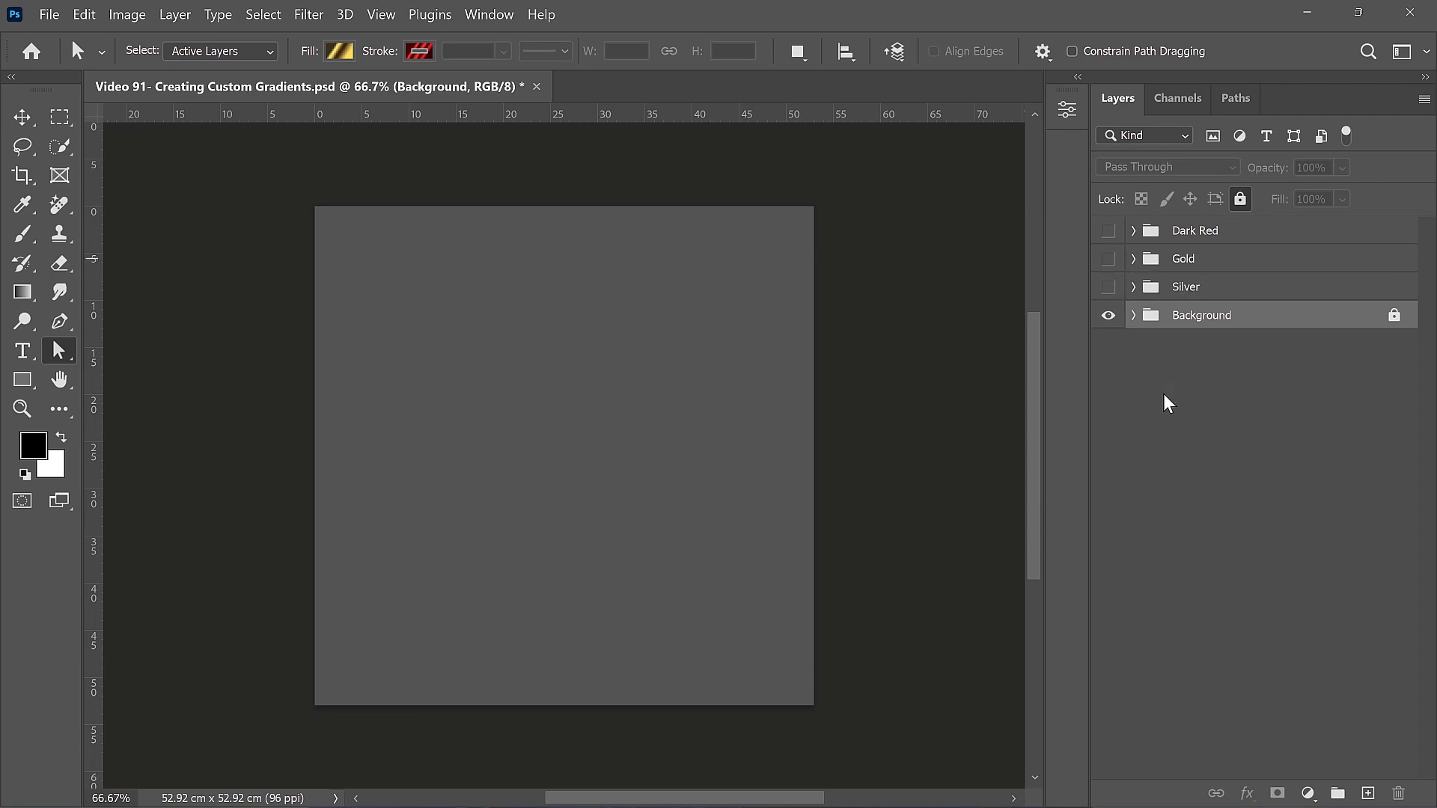
# - Show and expand the Silver group and delete its gradient fill layer
pyautogui.click(1109, 289)
pyautogui.click(1133, 287)
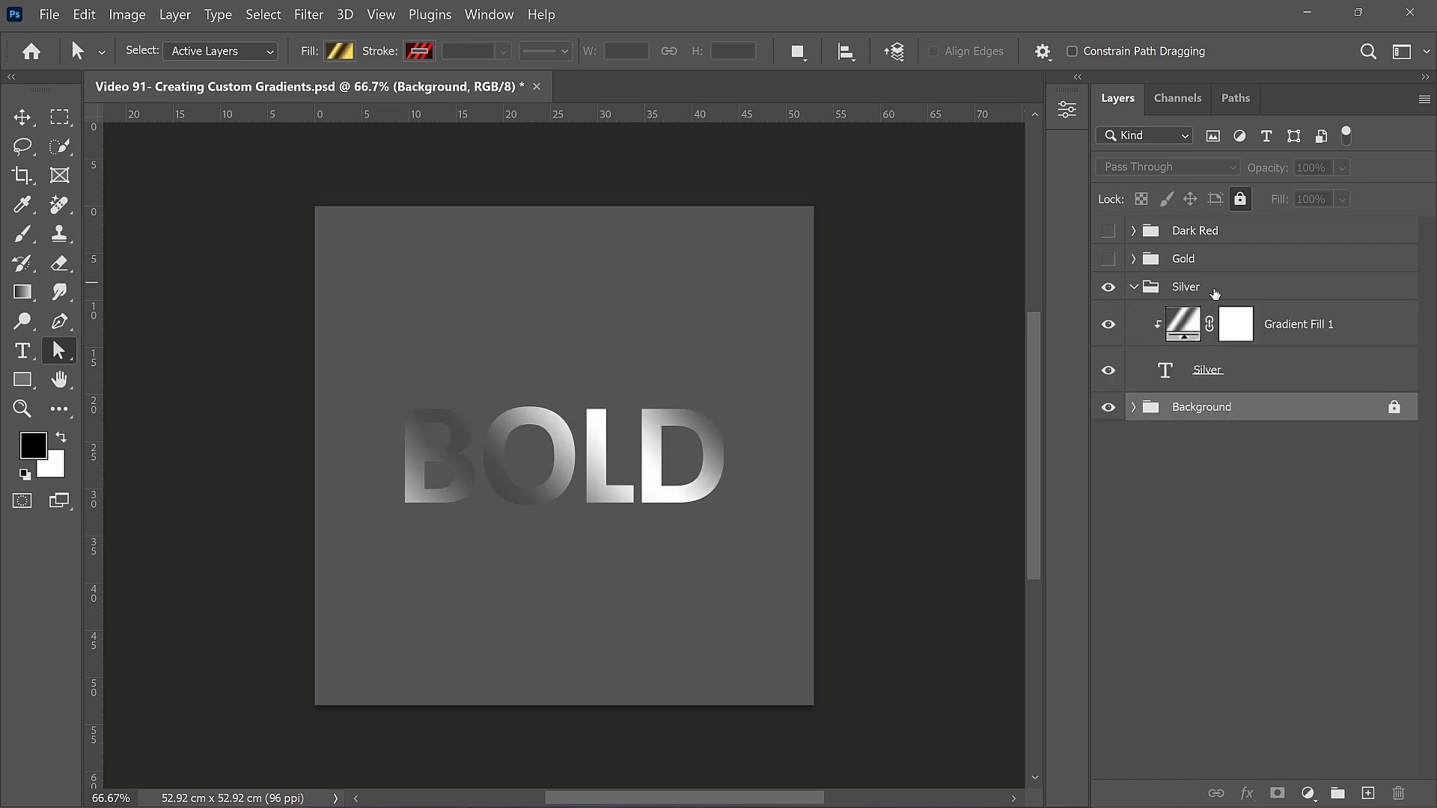
pyautogui.click(1308, 327)
pyautogui.press('Delete')
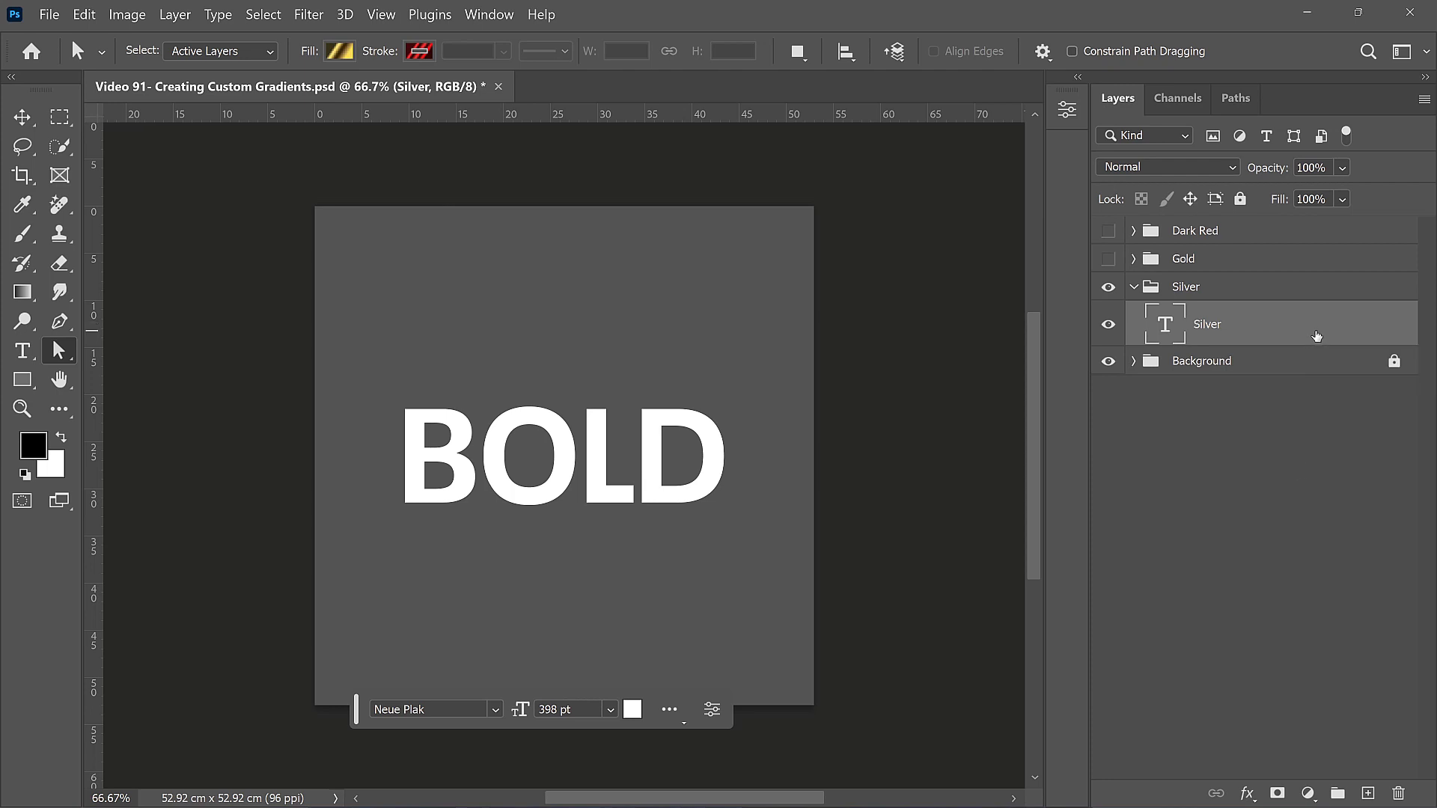
# - Add a gradient fill layer above the Silver text using the dark red preset from Group 1
pyautogui.click(1308, 792)
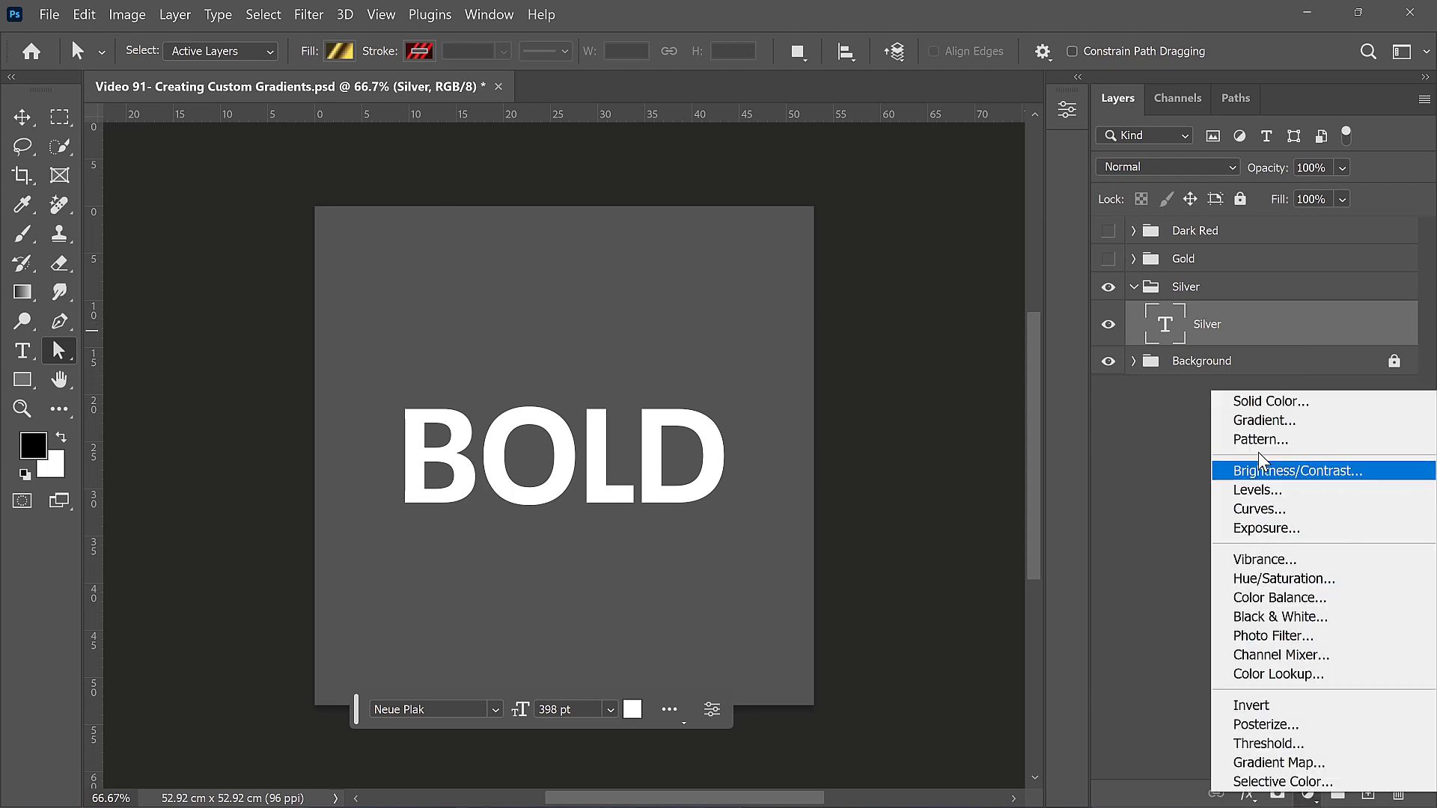
pyautogui.click(1251, 421)
pyautogui.click(1066, 232)
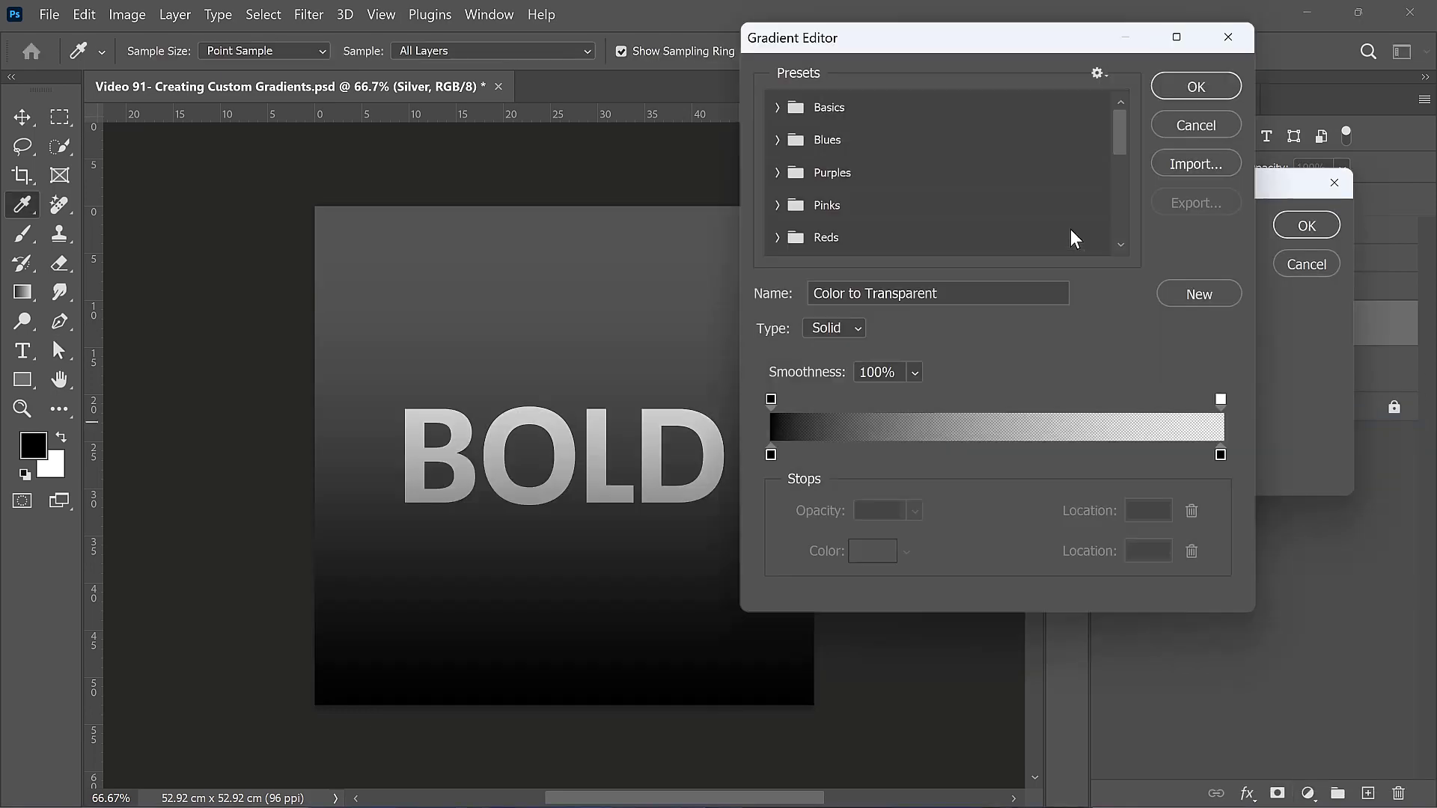
pyautogui.moveTo(1119, 123); pyautogui.dragTo(1100, 269)
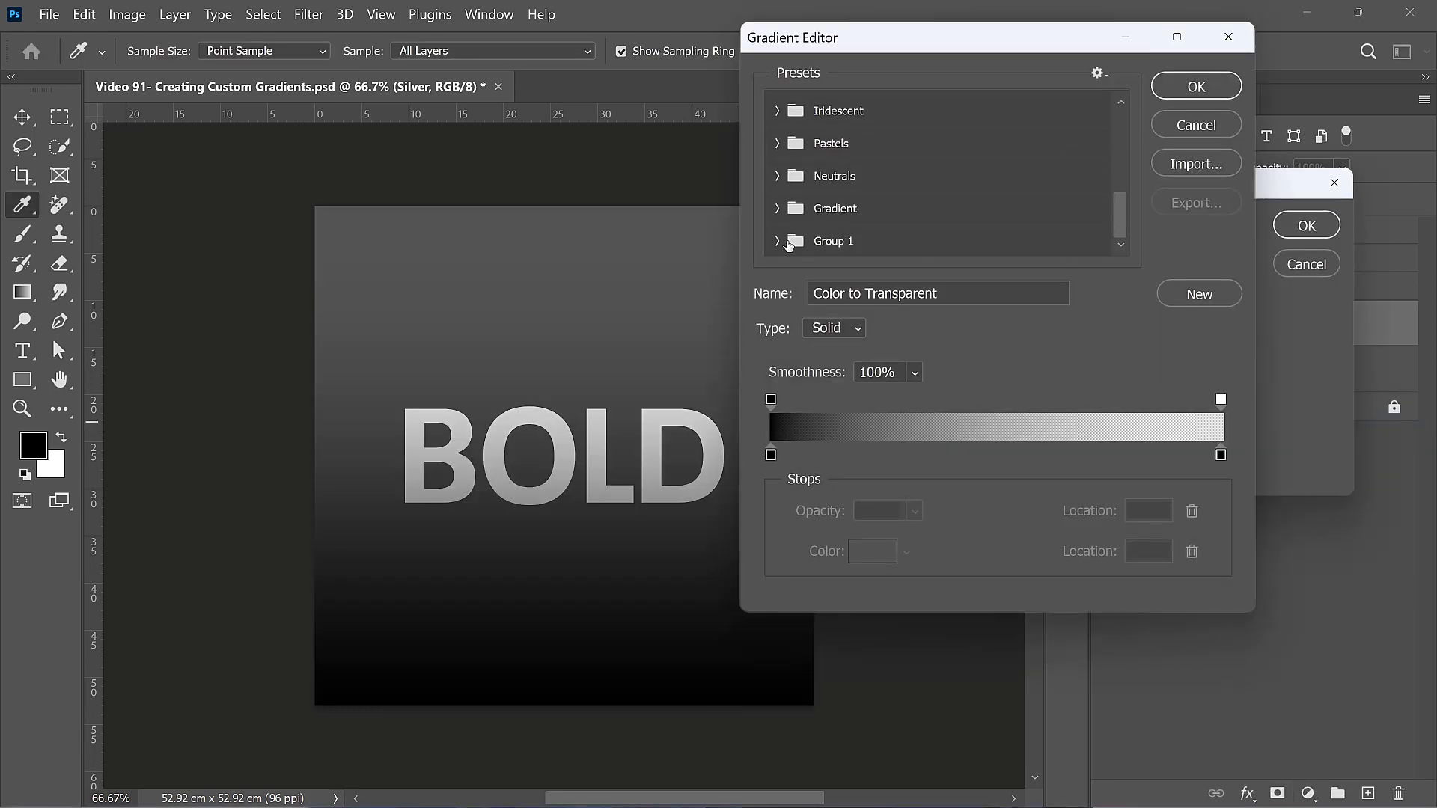
pyautogui.click(801, 240)
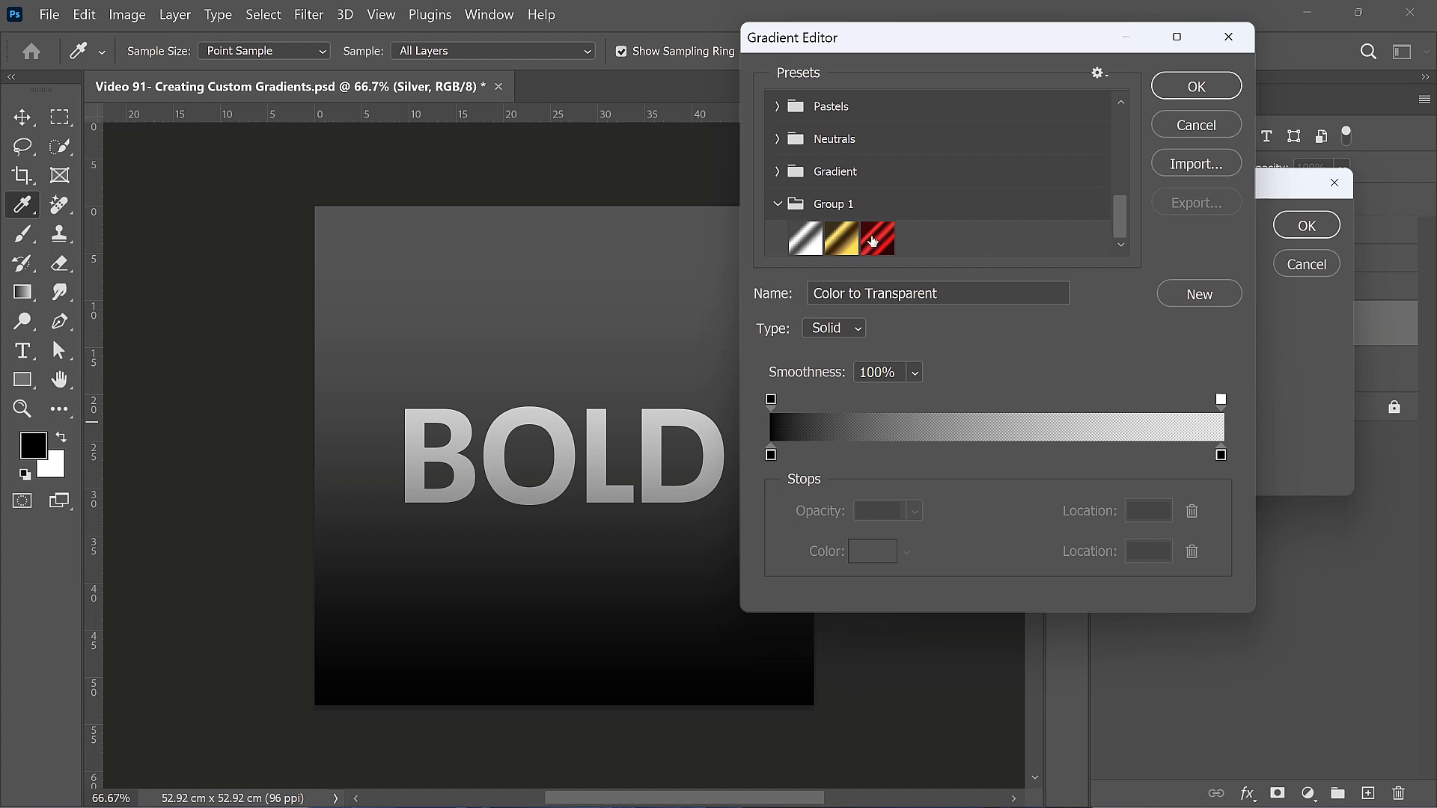
pyautogui.click(877, 238)
pyautogui.click(1196, 85)
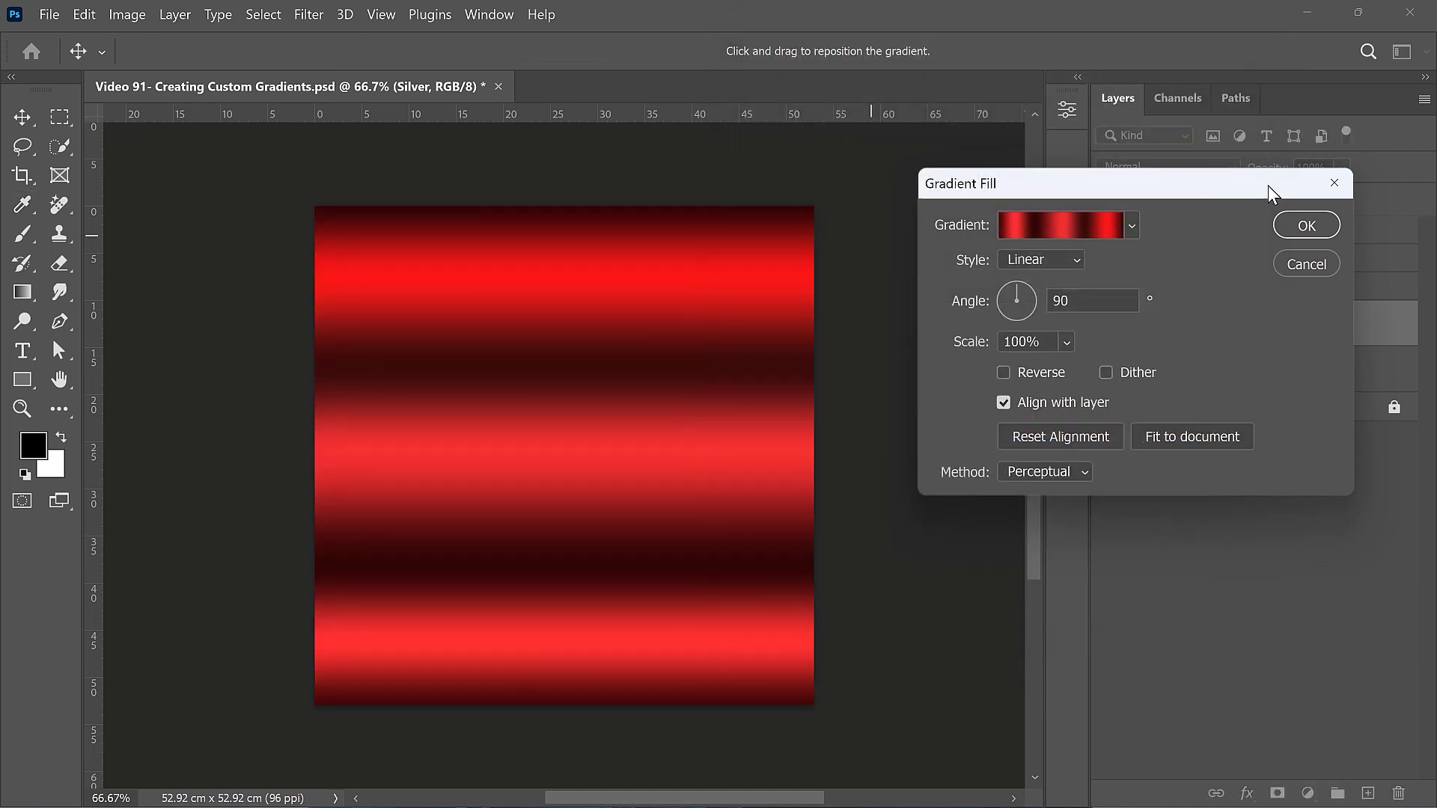
pyautogui.click(1306, 226)
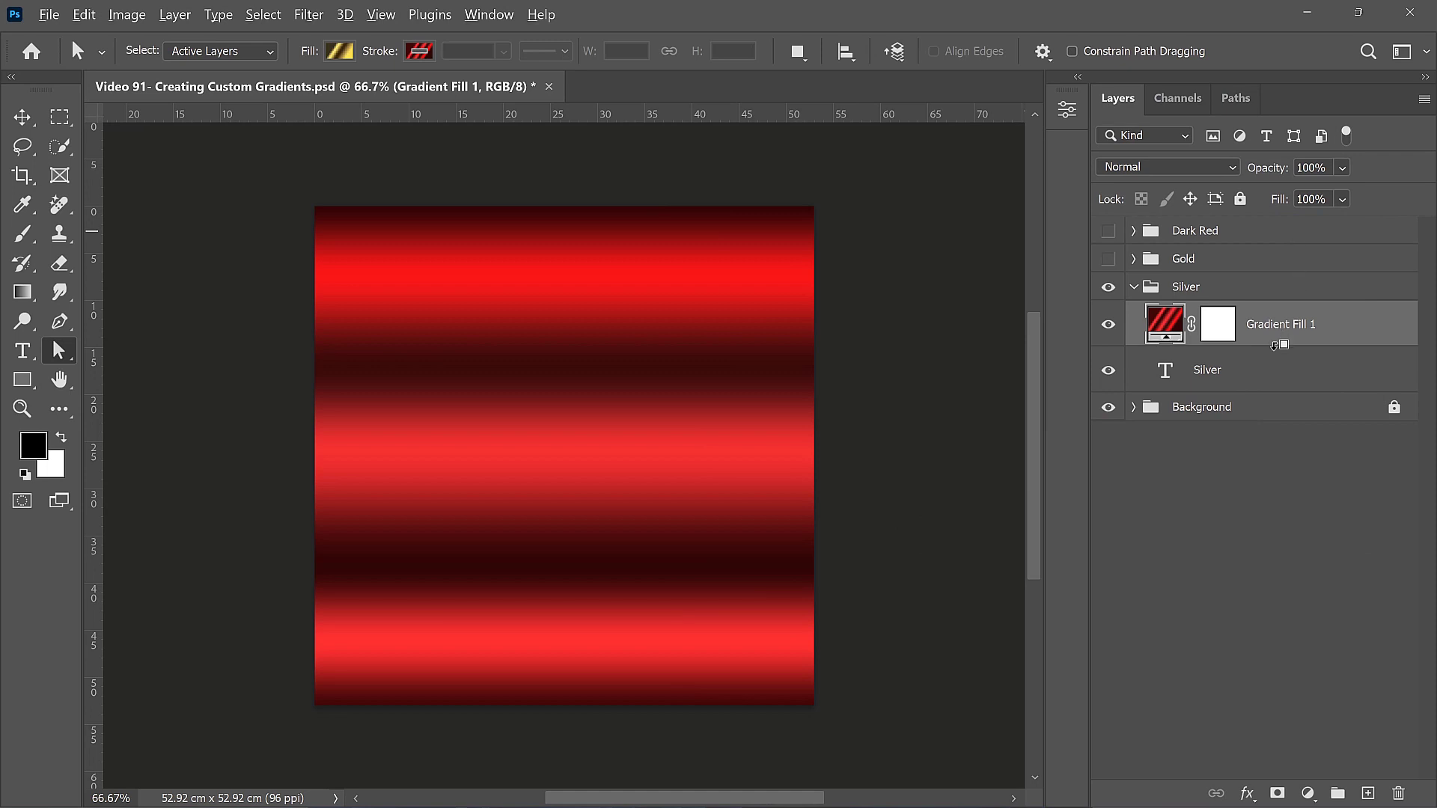
# - Clip the gradient fill to the Silver text and set its scale to 28% and angle to 48.18°
pyautogui.keyDown('alt'); pyautogui.click(1276, 349); pyautogui.keyUp('alt')
pyautogui.doubleClick(1170, 309)
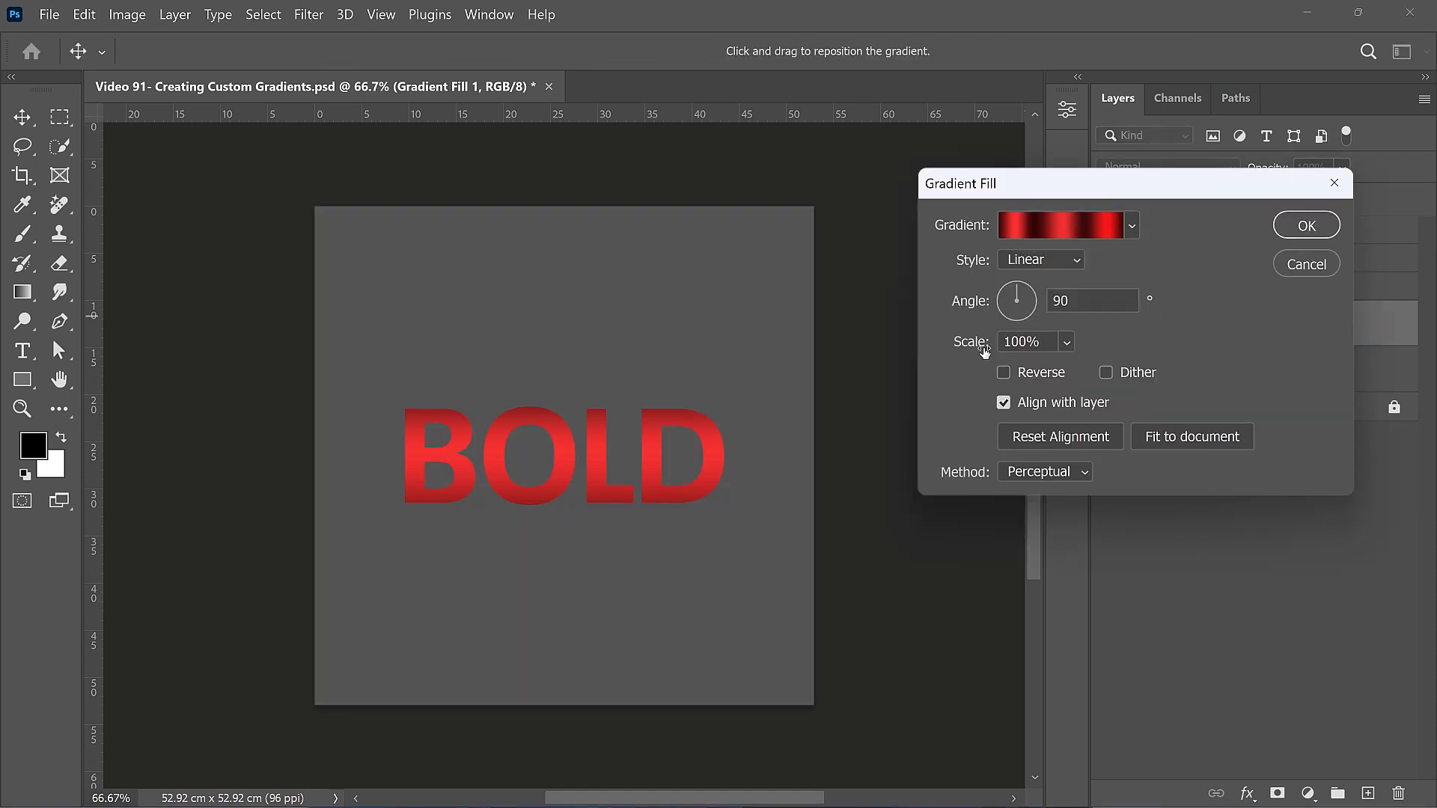
pyautogui.moveTo(973, 342)
pyautogui.mouseDown()
pyautogui.moveTo(929, 347)
pyautogui.moveTo(979, 348)
pyautogui.moveTo(965, 351)
pyautogui.mouseUp()
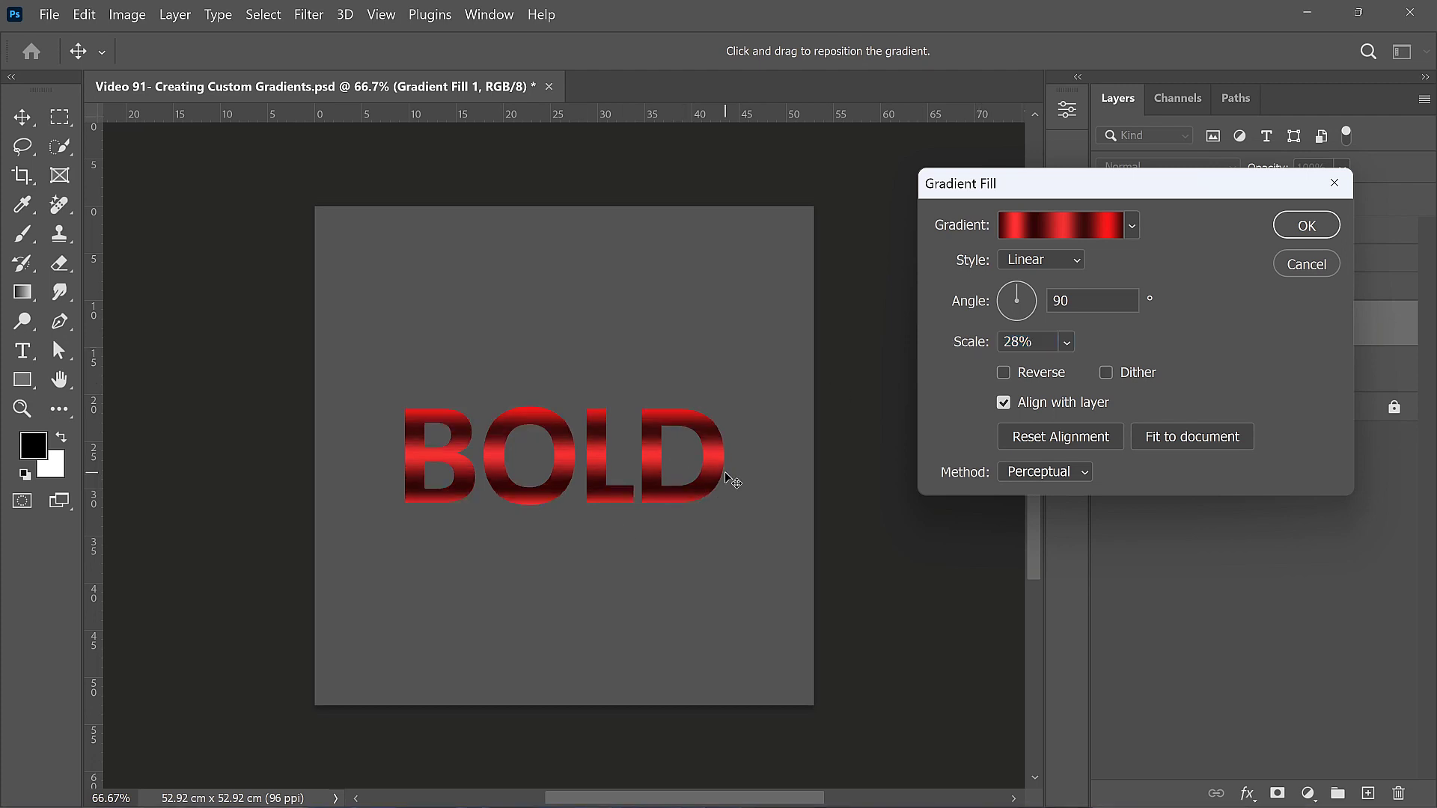
pyautogui.moveTo(1021, 293); pyautogui.dragTo(1032, 299)
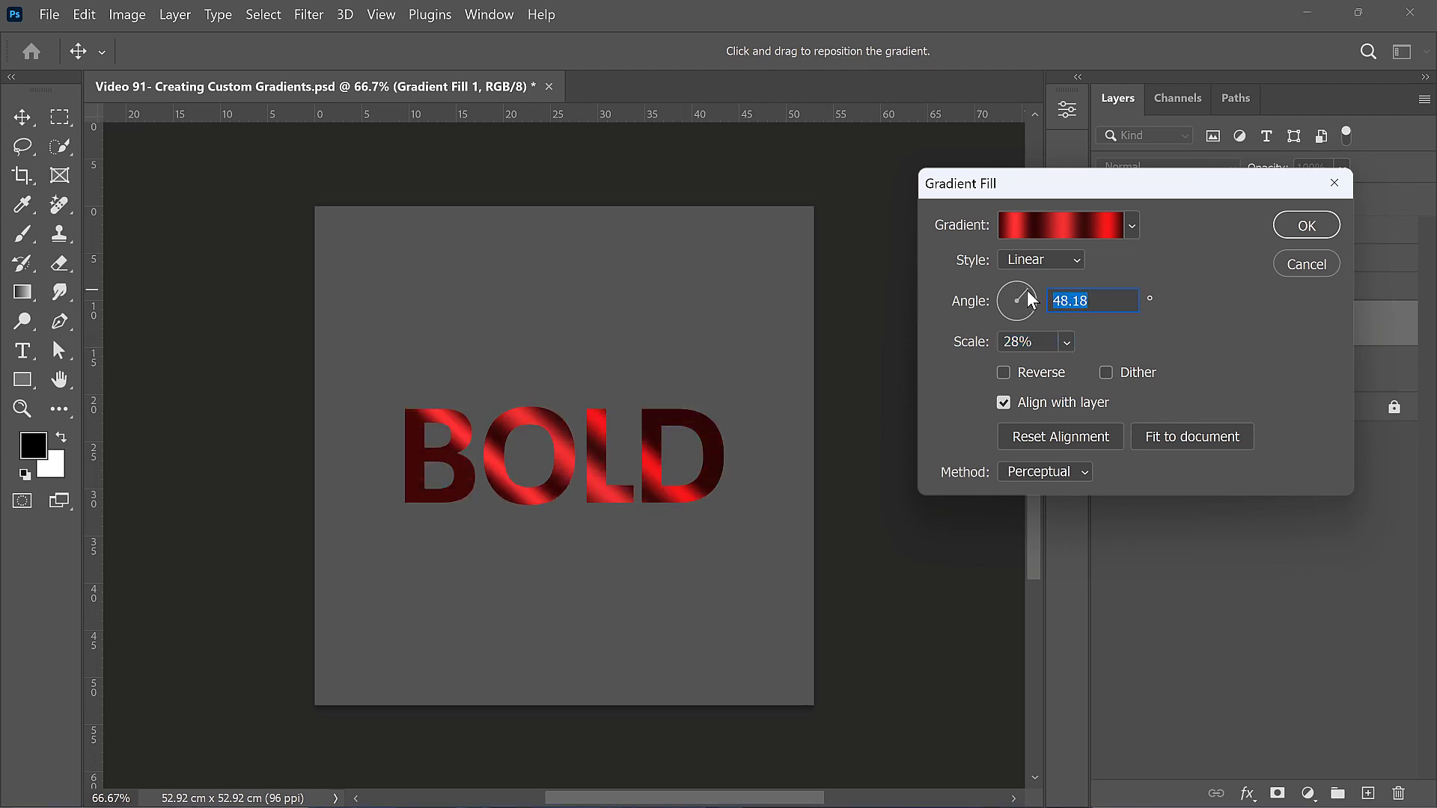
pyautogui.click(1303, 226)
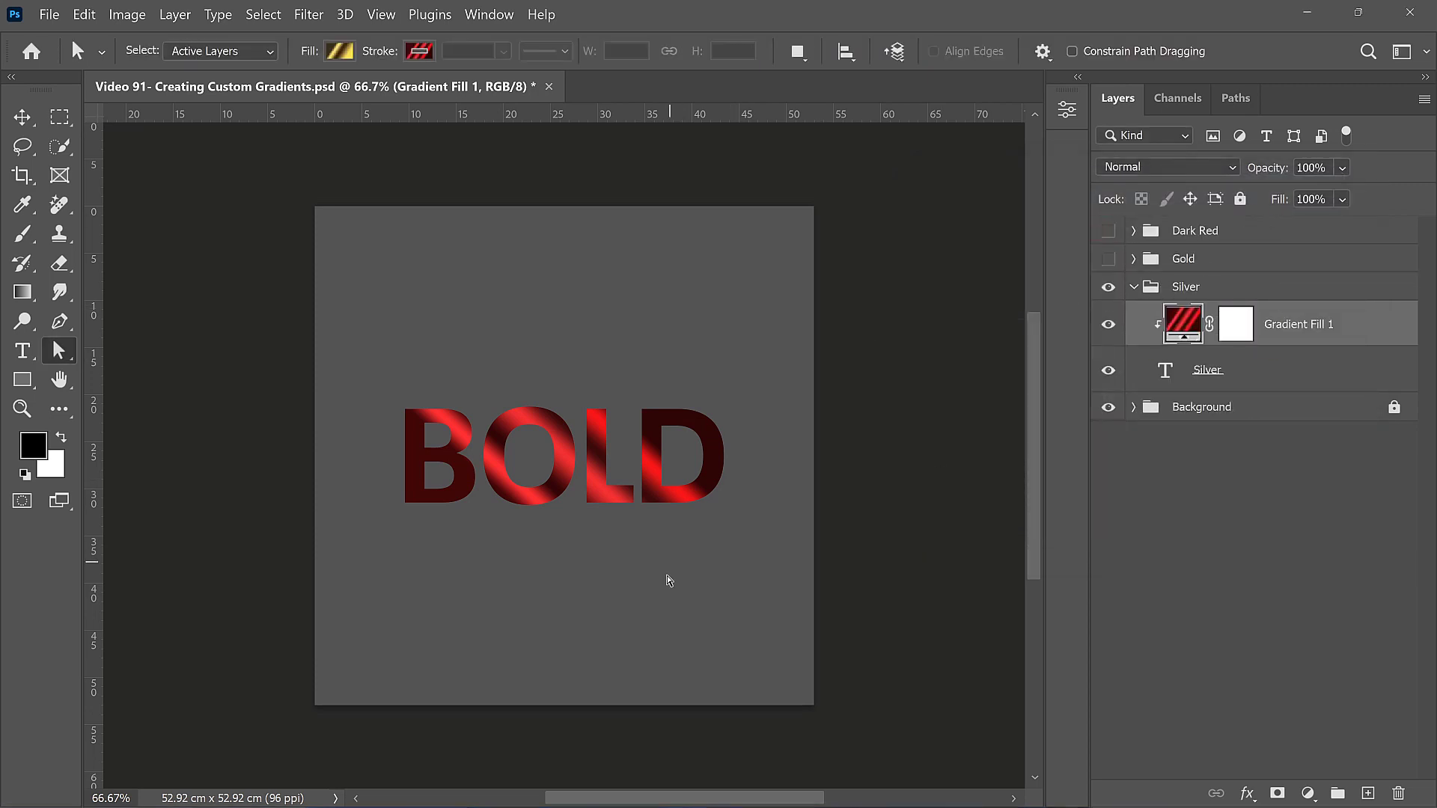
# - Collapse the Silver group and add a 16 px inside Stroke effect to it
pyautogui.click(1134, 288)
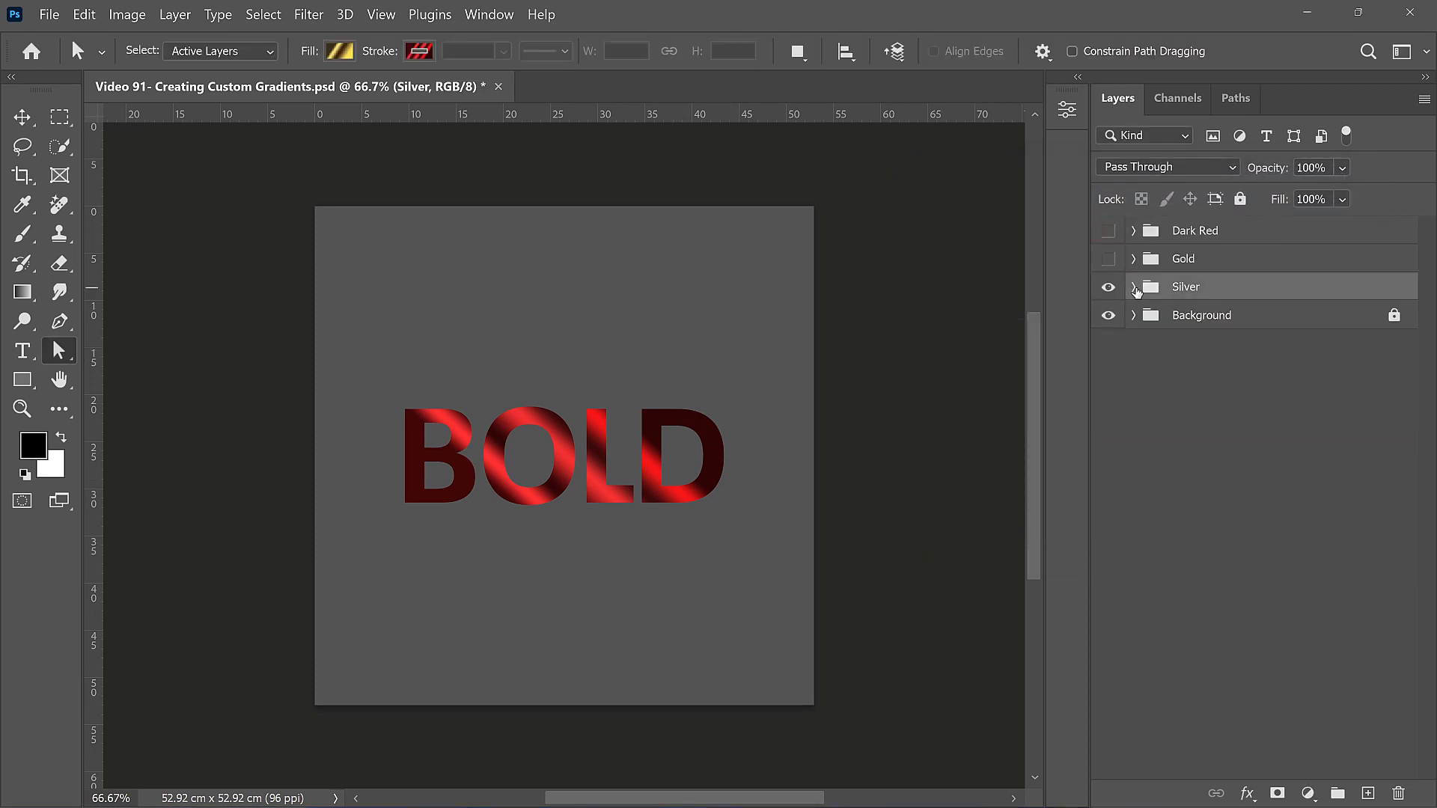
pyautogui.rightClick(1252, 291)
pyautogui.click(1089, 43)
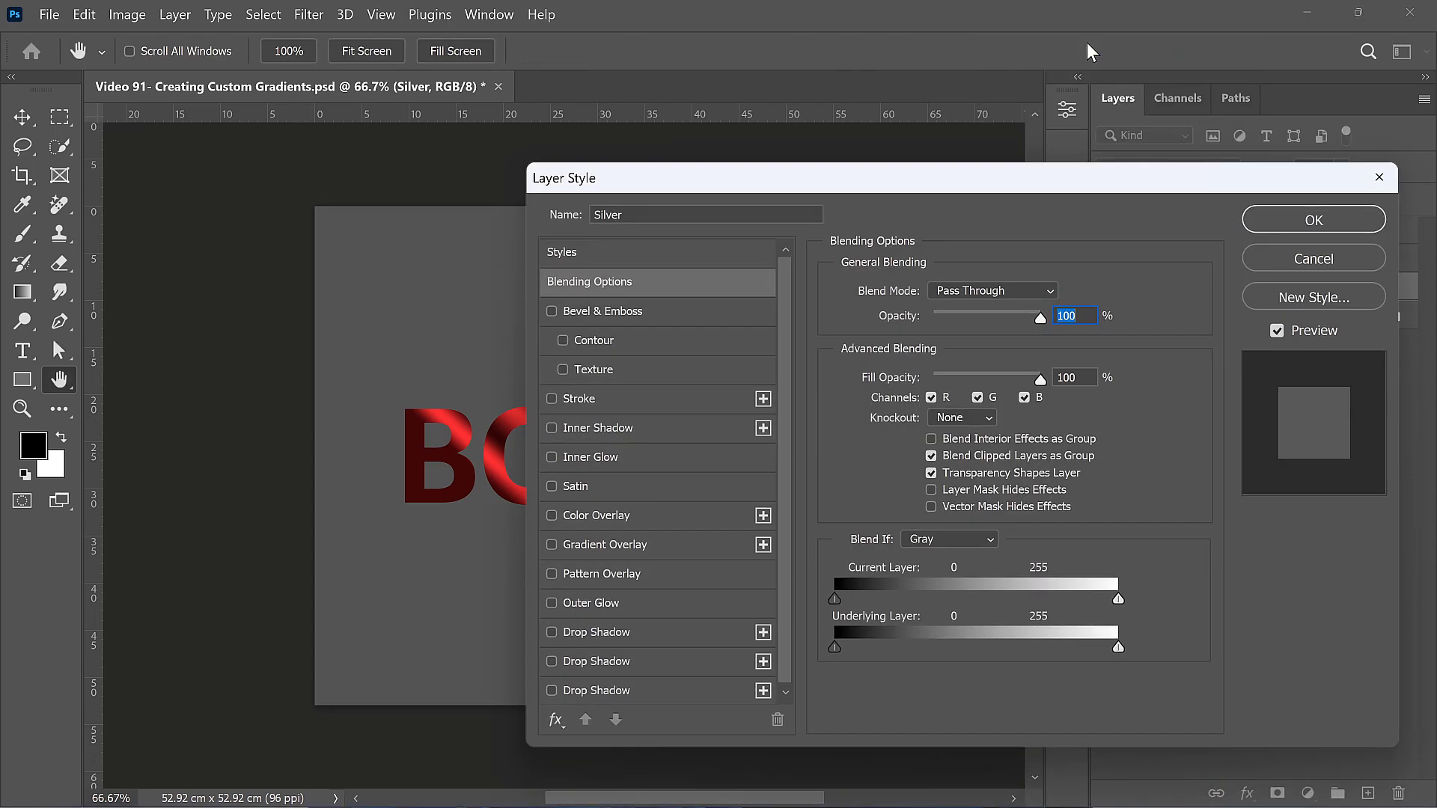
pyautogui.click(572, 399)
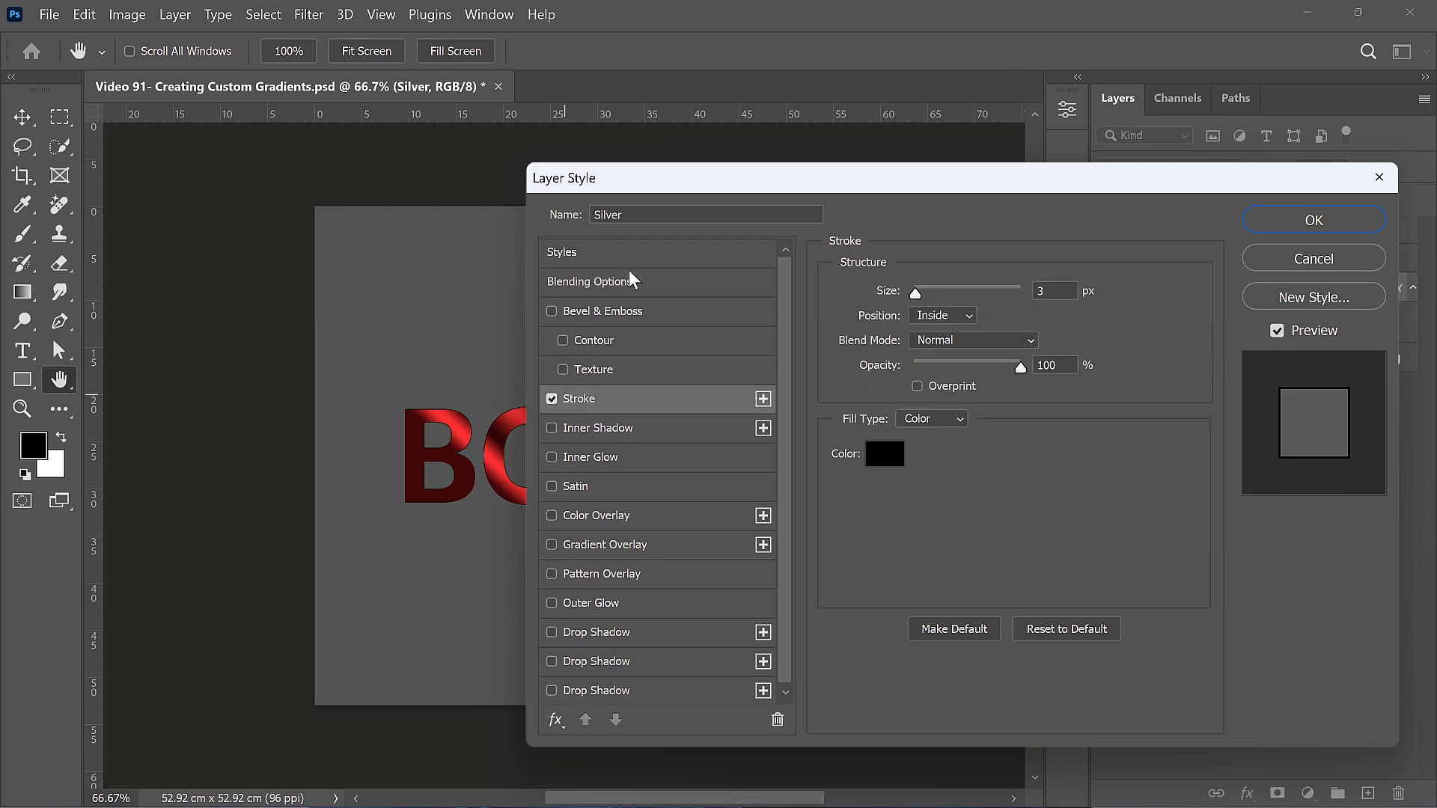
pyautogui.moveTo(699, 182); pyautogui.dragTo(876, 93)
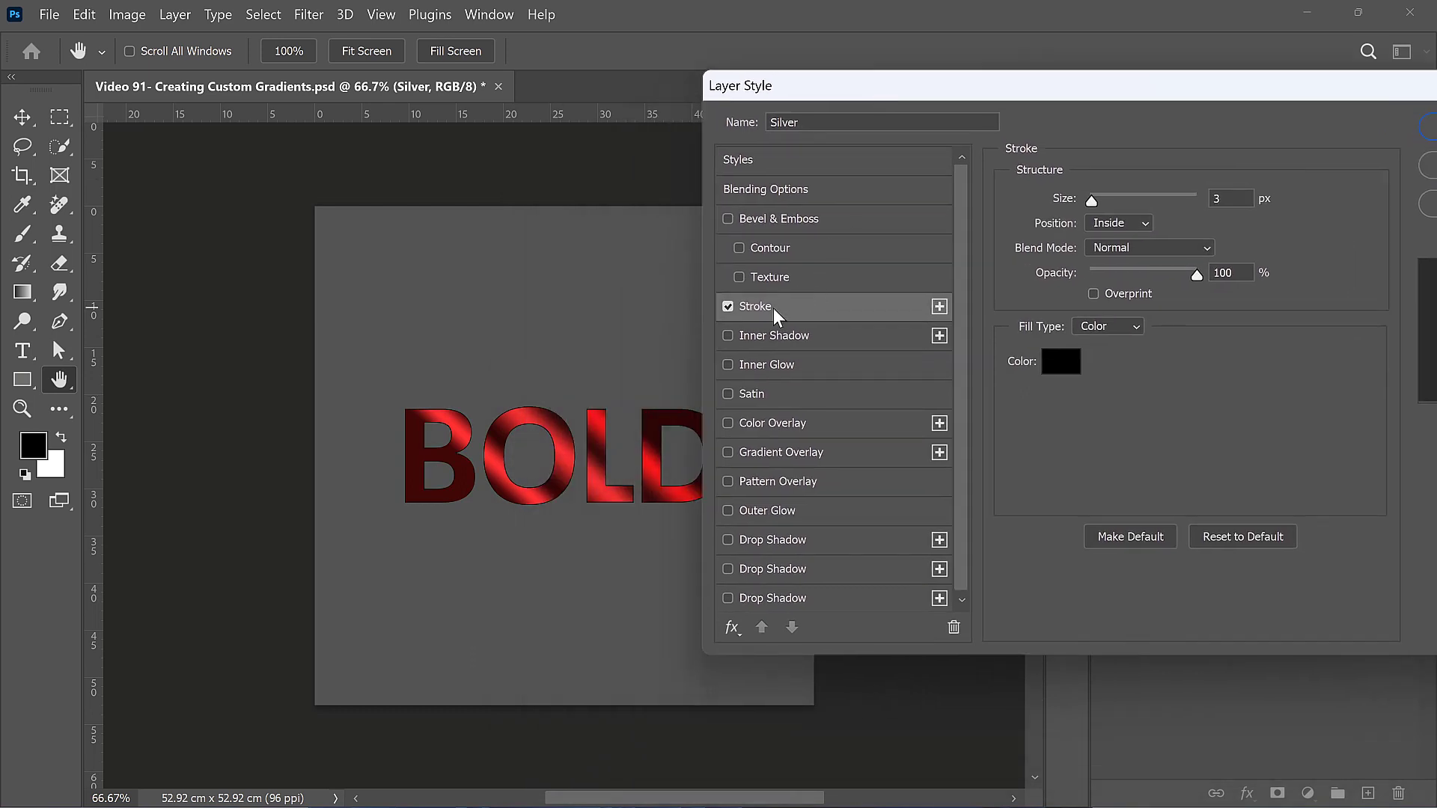
pyautogui.moveTo(1092, 201)
pyautogui.mouseDown()
pyautogui.moveTo(1123, 199)
pyautogui.moveTo(1104, 208)
pyautogui.mouseUp()
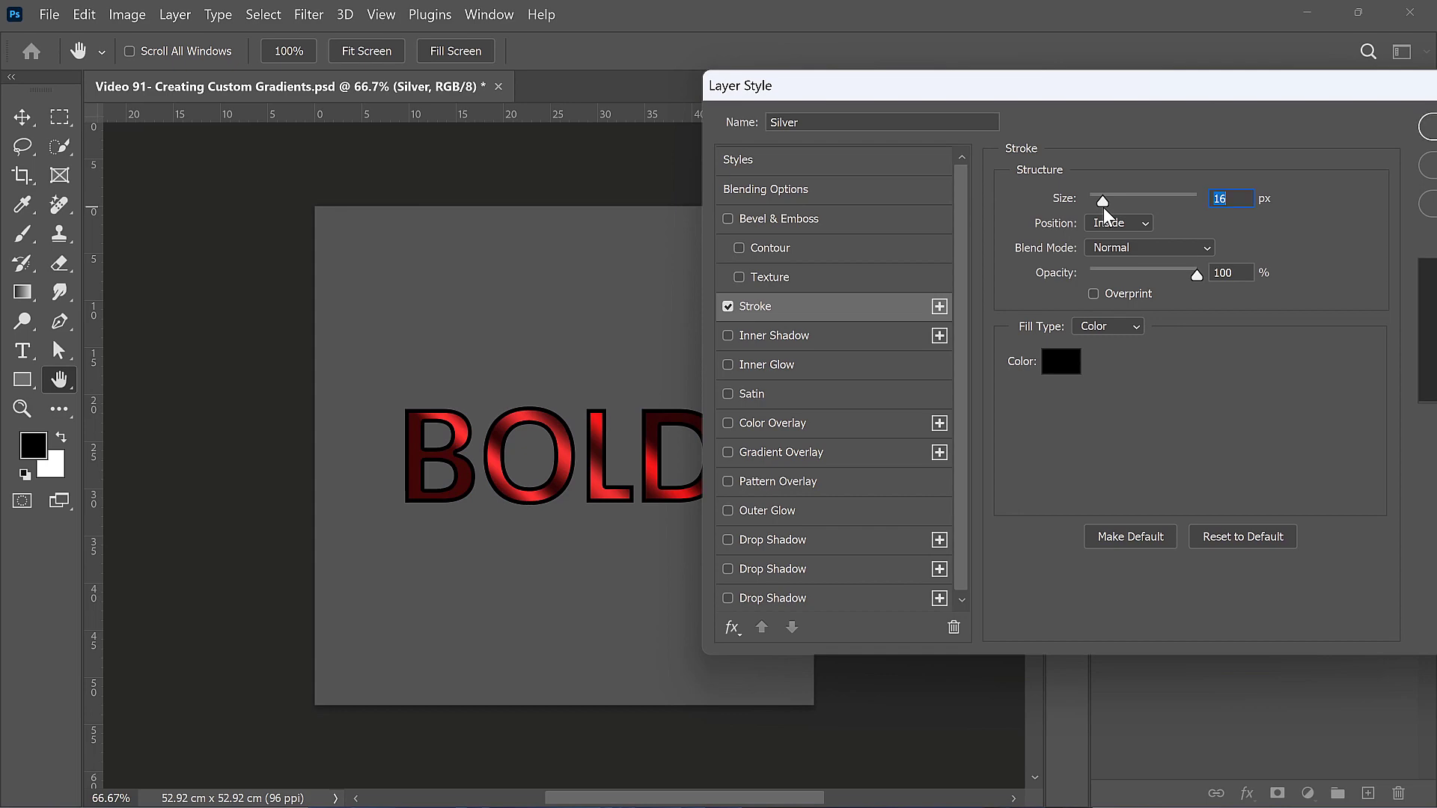
# - Change the Silver group's stroke color to white
pyautogui.click(1060, 361)
pyautogui.moveTo(717, 282); pyautogui.dragTo(690, 226)
pyautogui.click(1230, 234)
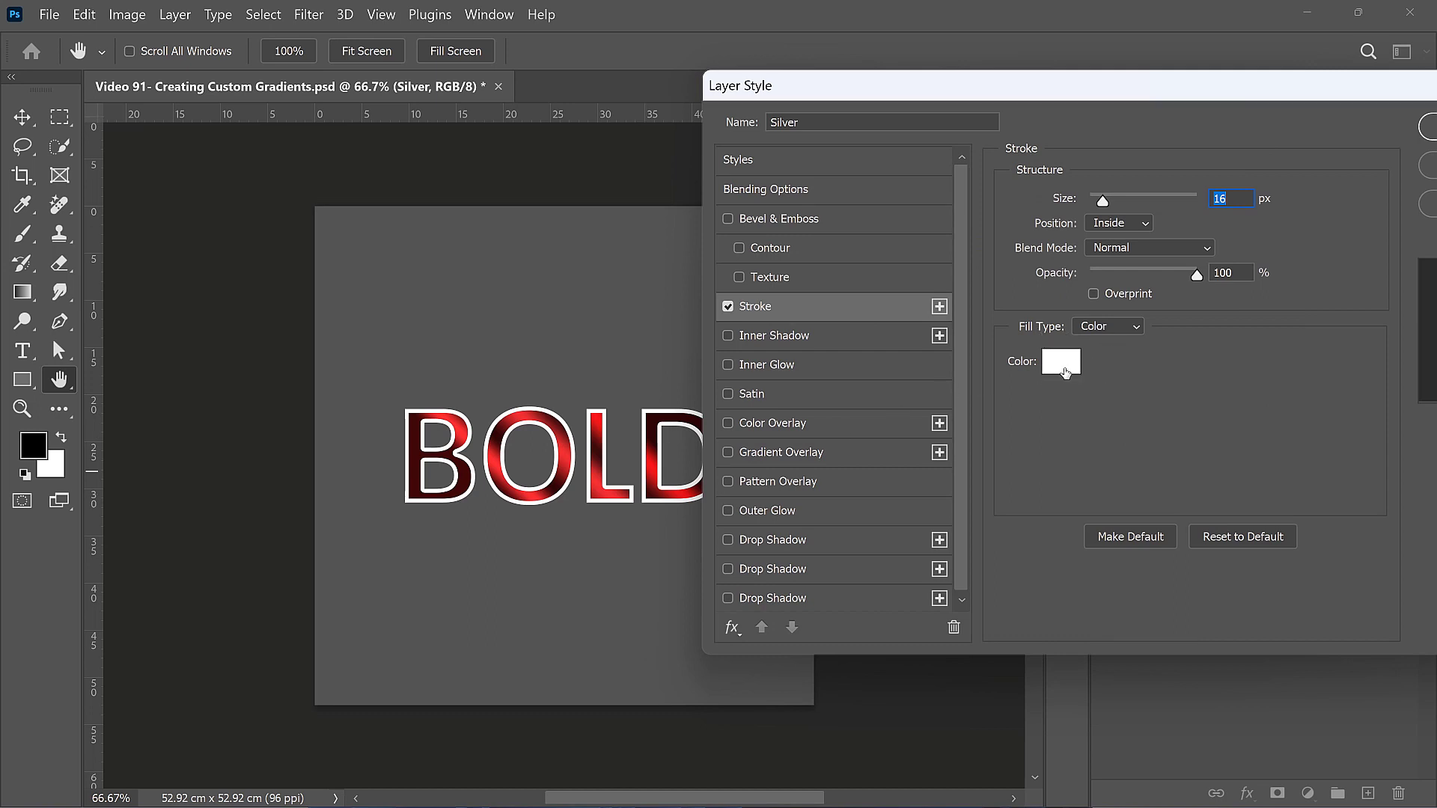
# - Switch the stroke's fill type to Gradient and apply the gold preset from Group 1
pyautogui.click(1110, 327)
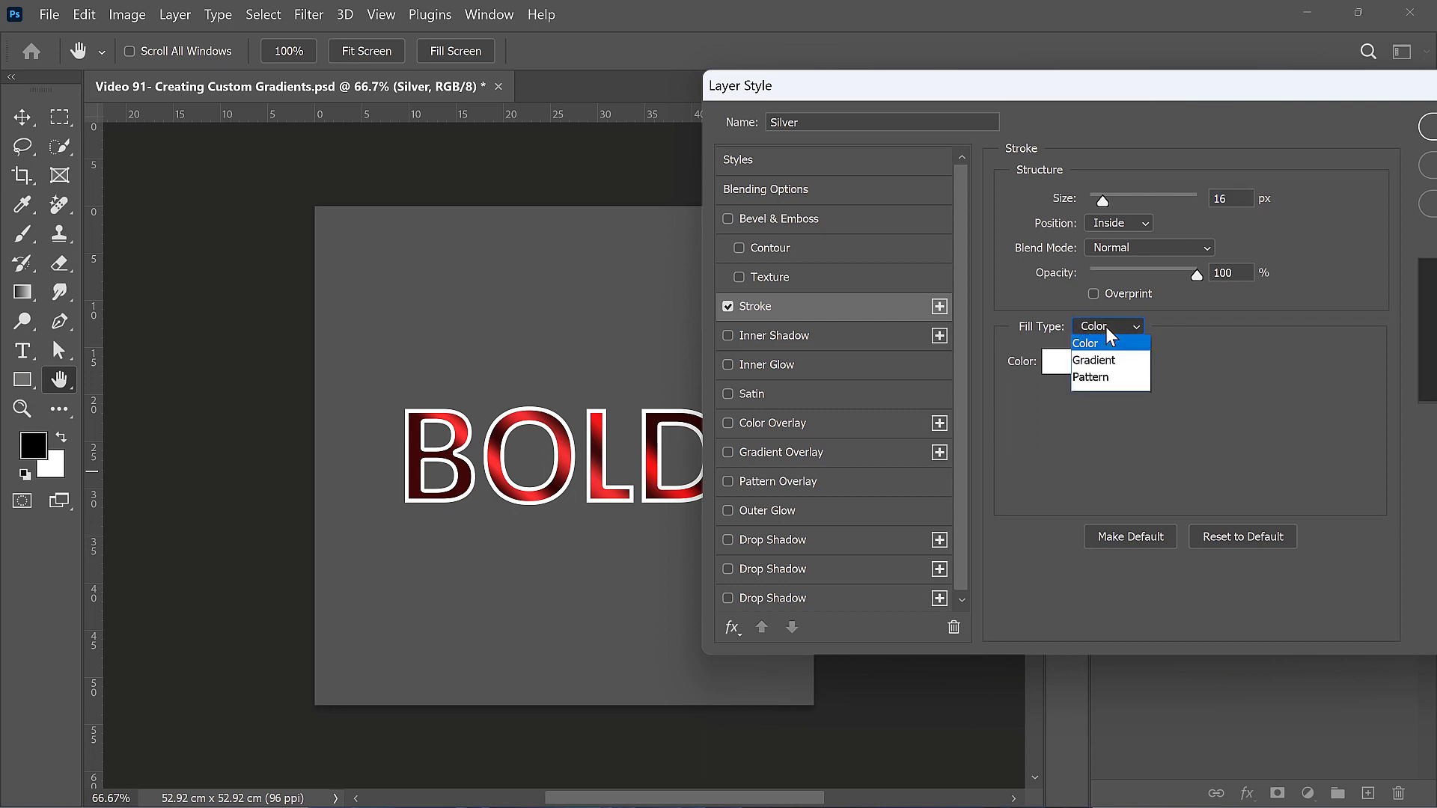
pyautogui.click(1112, 356)
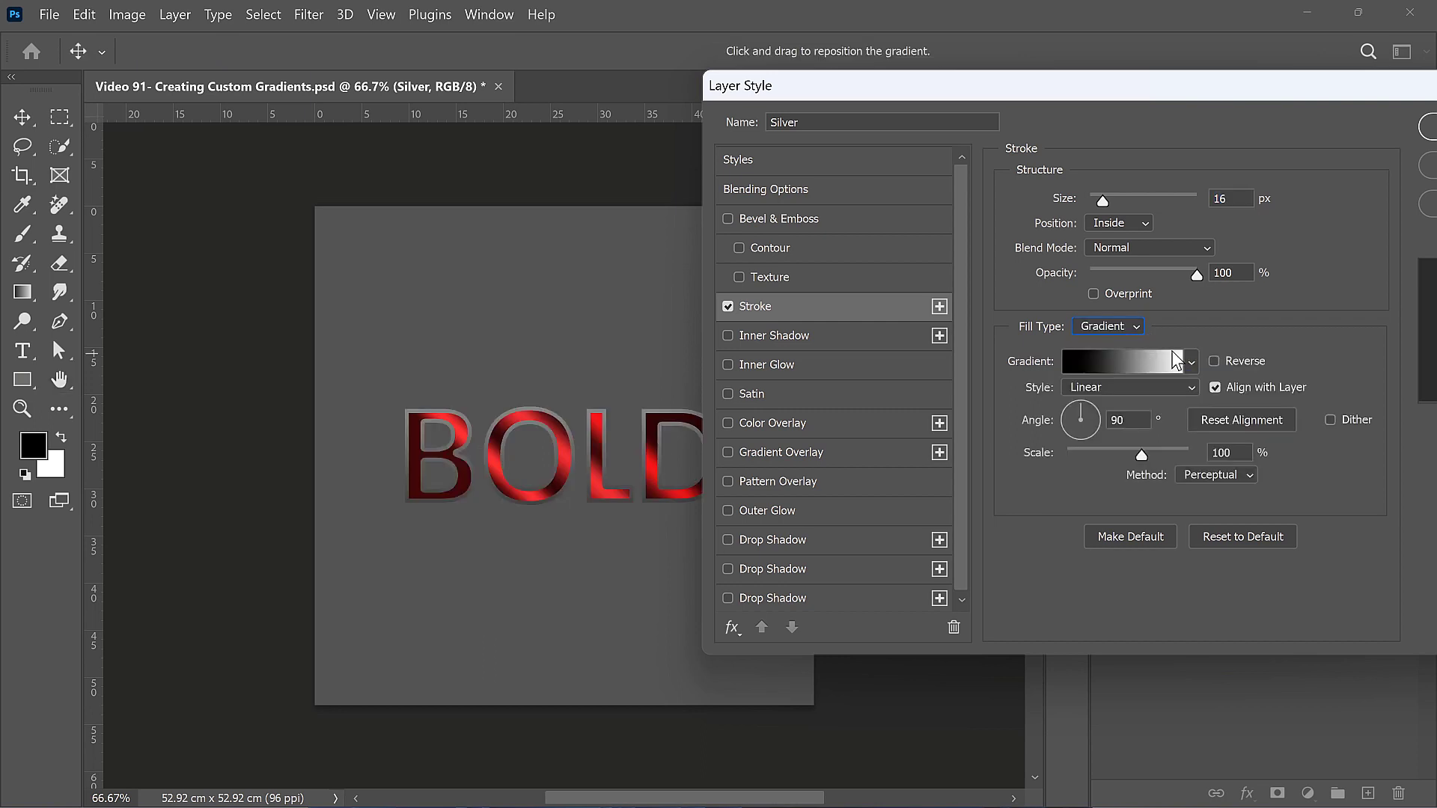
pyautogui.click(1191, 362)
pyautogui.moveTo(1216, 419); pyautogui.dragTo(1218, 500)
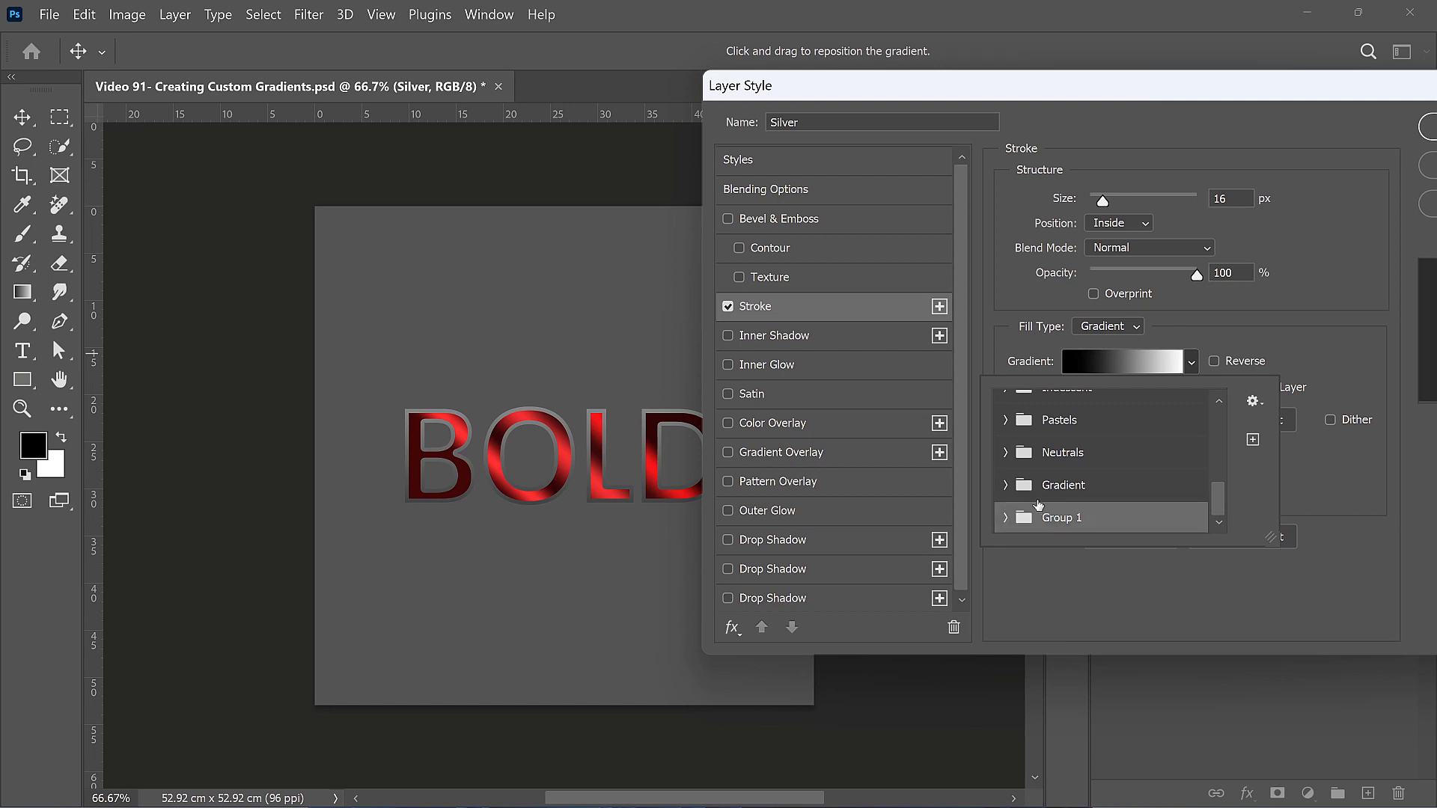
pyautogui.click(1003, 517)
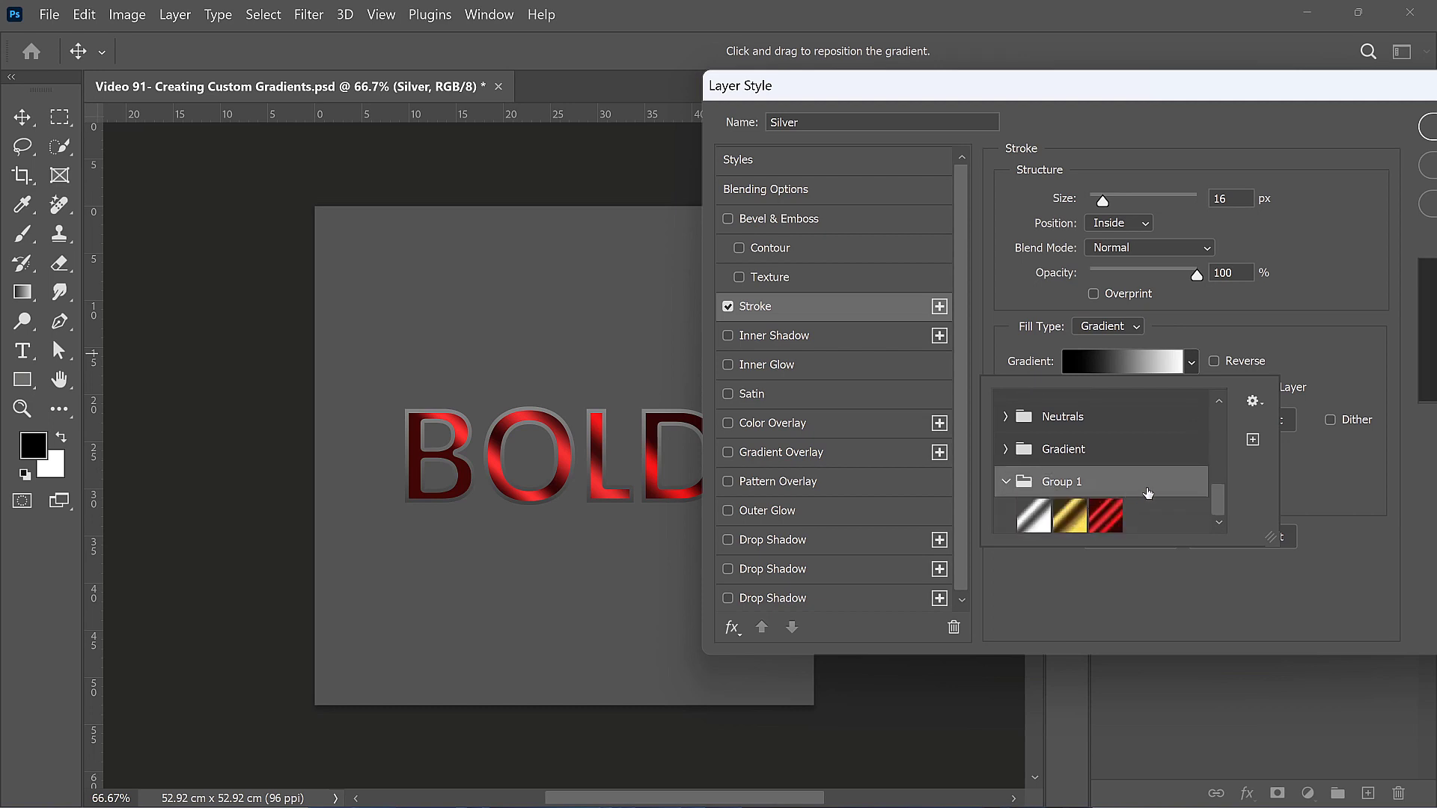
pyautogui.click(1068, 516)
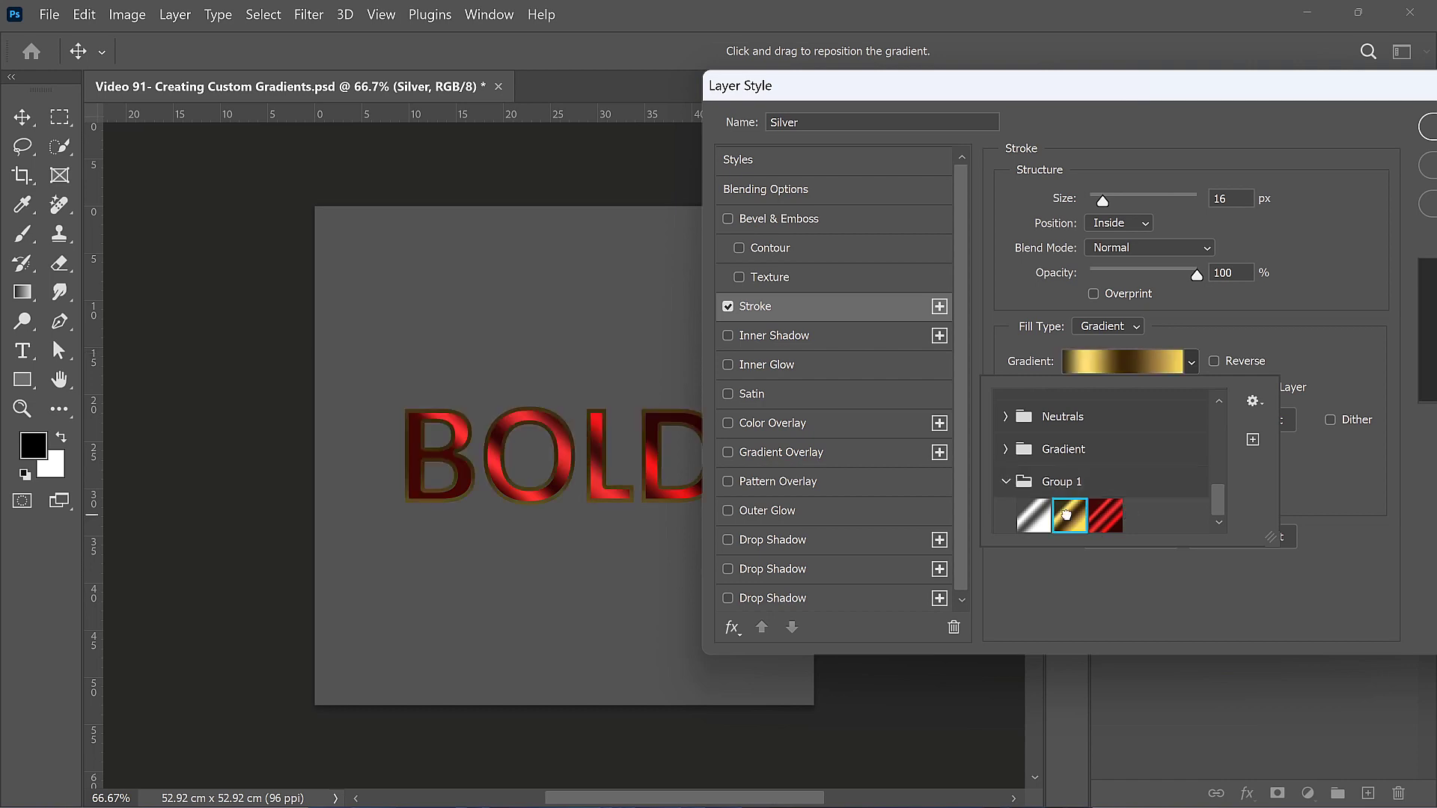
pyautogui.doubleClick(1067, 515)
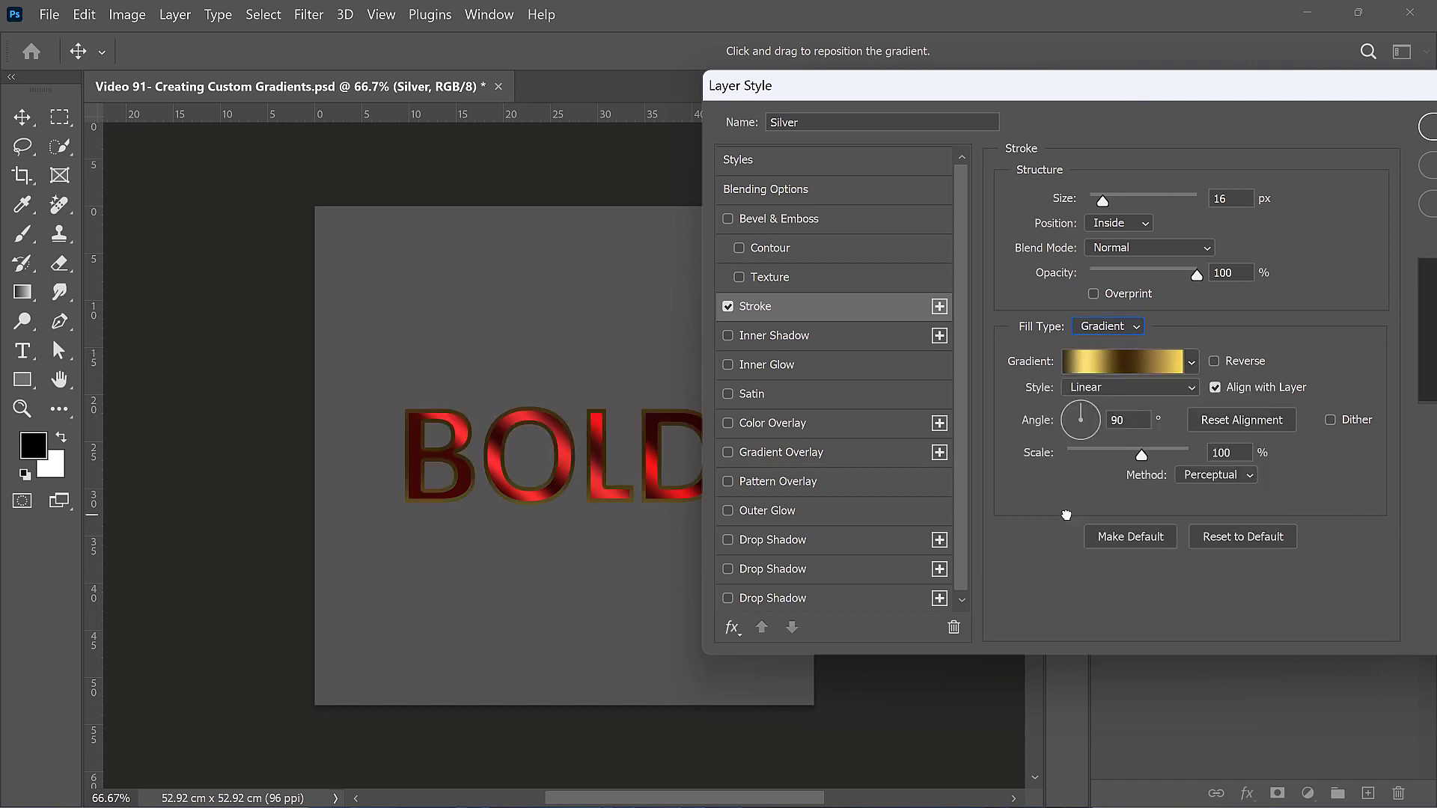
# - Set the stroke gradient's angle to 104° and scale to 31%, reduce the stroke size to 10 px, and apply the layer style
pyautogui.moveTo(1084, 424)
pyautogui.mouseDown()
pyautogui.moveTo(1075, 413)
pyautogui.moveTo(1070, 434)
pyautogui.moveTo(1087, 404)
pyautogui.mouseUp()
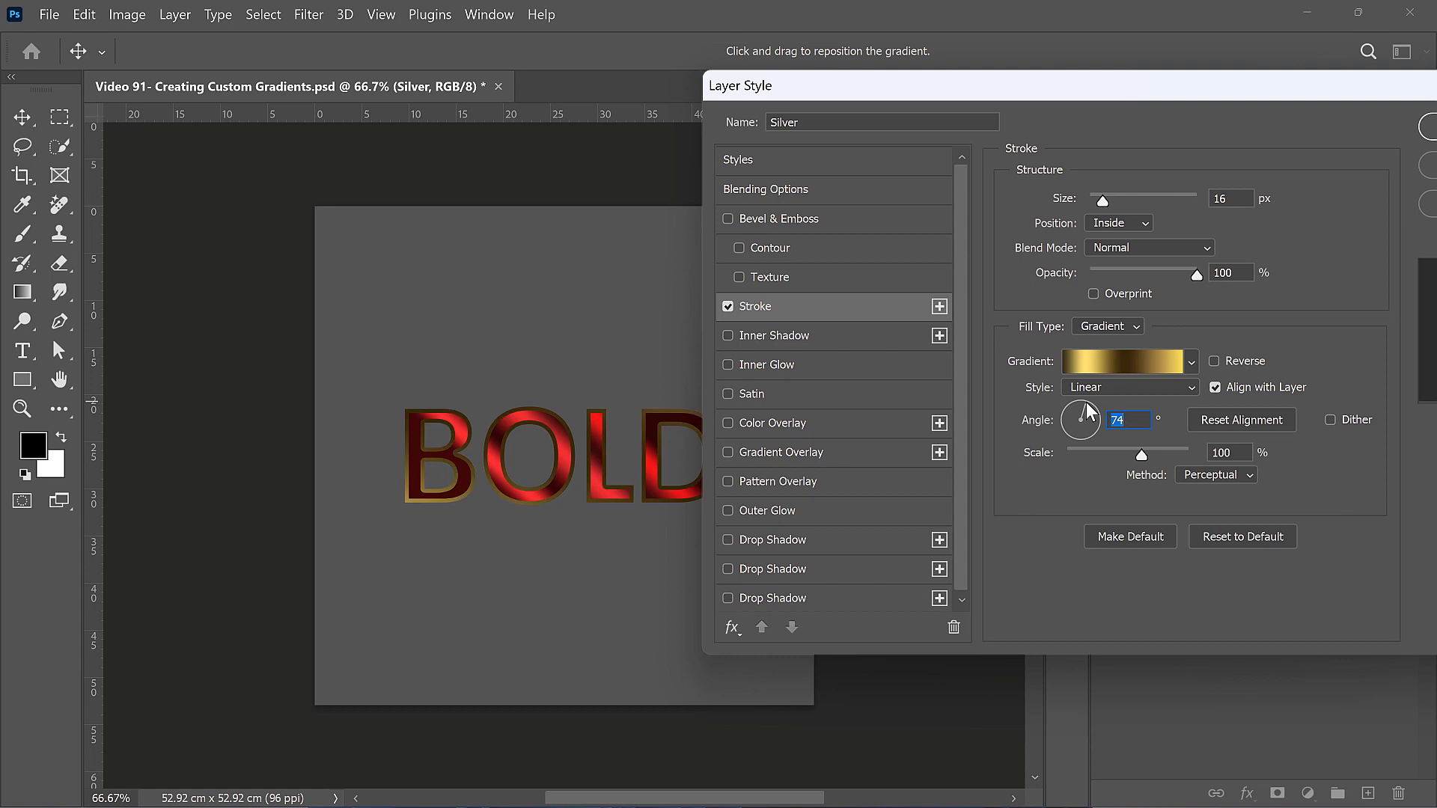
pyautogui.moveTo(1141, 454)
pyautogui.mouseDown()
pyautogui.moveTo(1084, 467)
pyautogui.moveTo(1079, 411)
pyautogui.mouseUp()
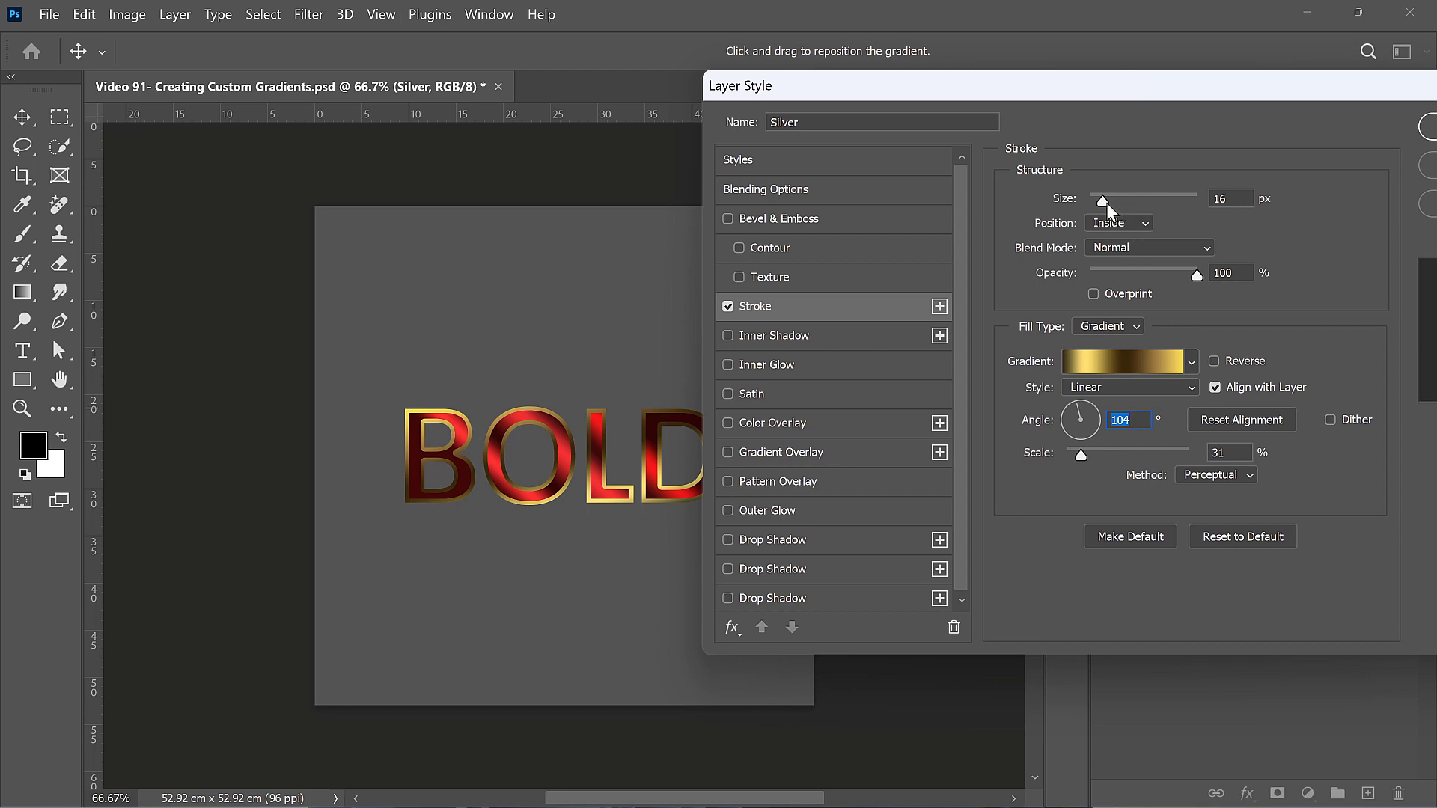
pyautogui.moveTo(1104, 201); pyautogui.dragTo(1102, 201)
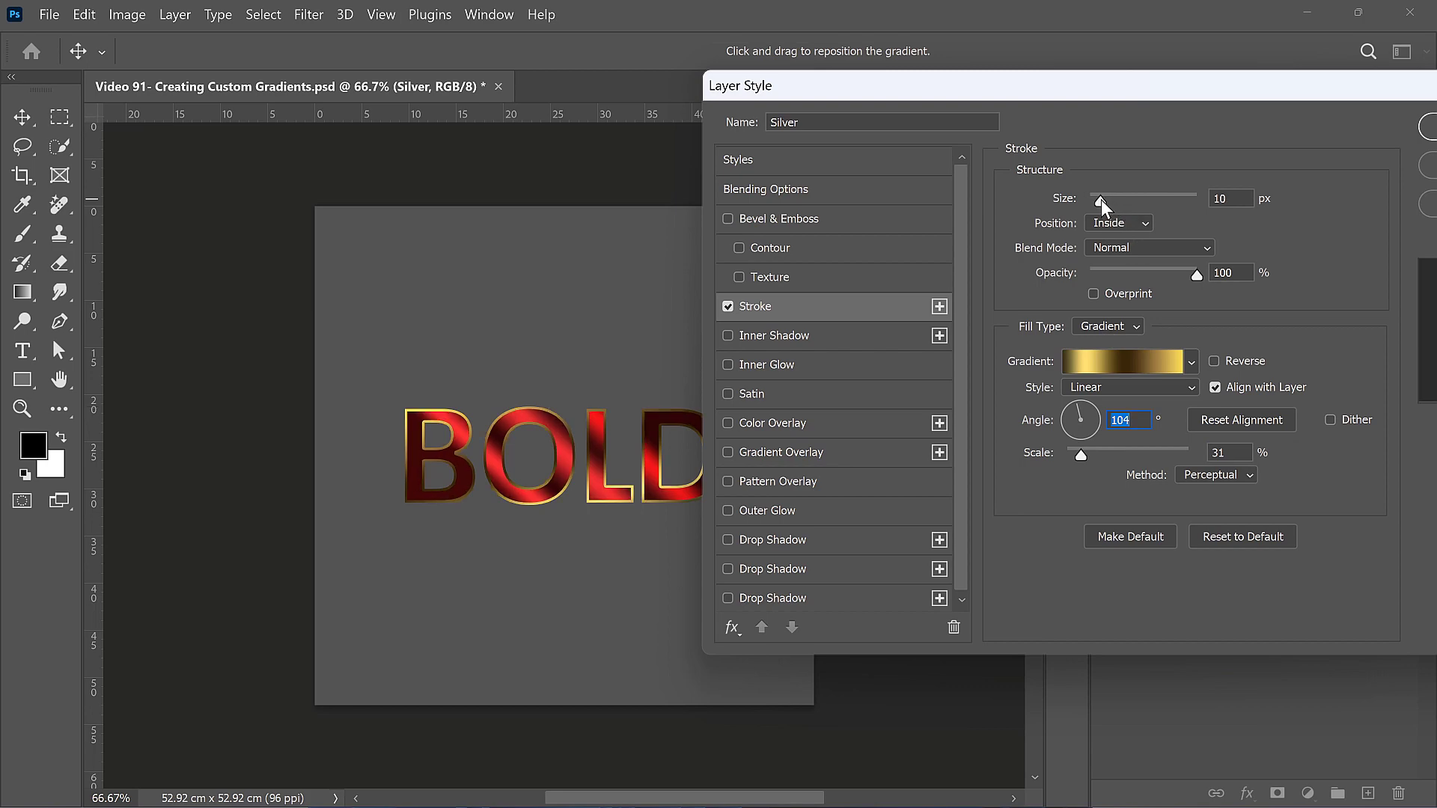
pyautogui.moveTo(1153, 91); pyautogui.dragTo(1005, 87)
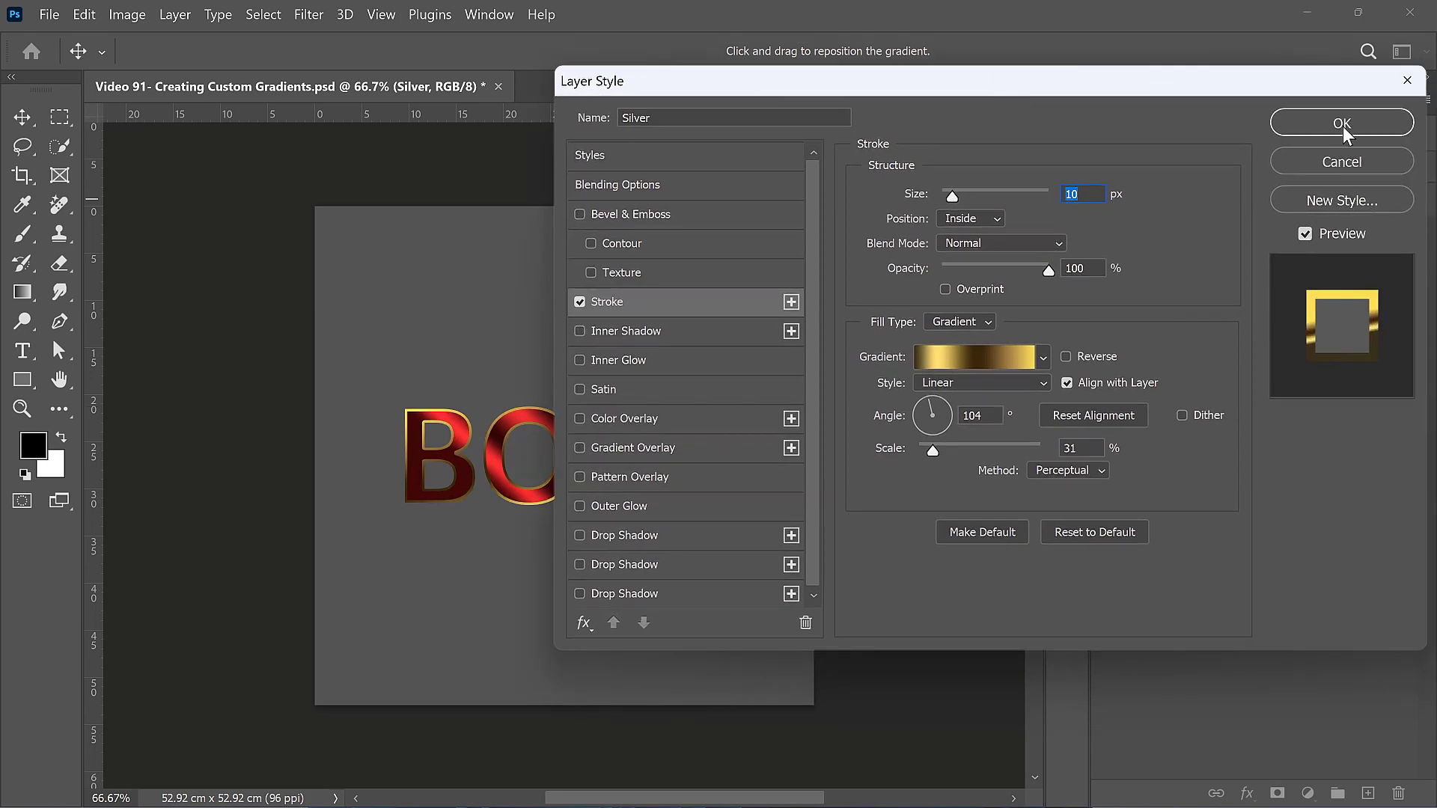
pyautogui.click(1343, 126)
# - Collapse the Silver group's effects list, hide the Silver group and show the Gold group, leaving both groups collapsed
pyautogui.click(1229, 398)
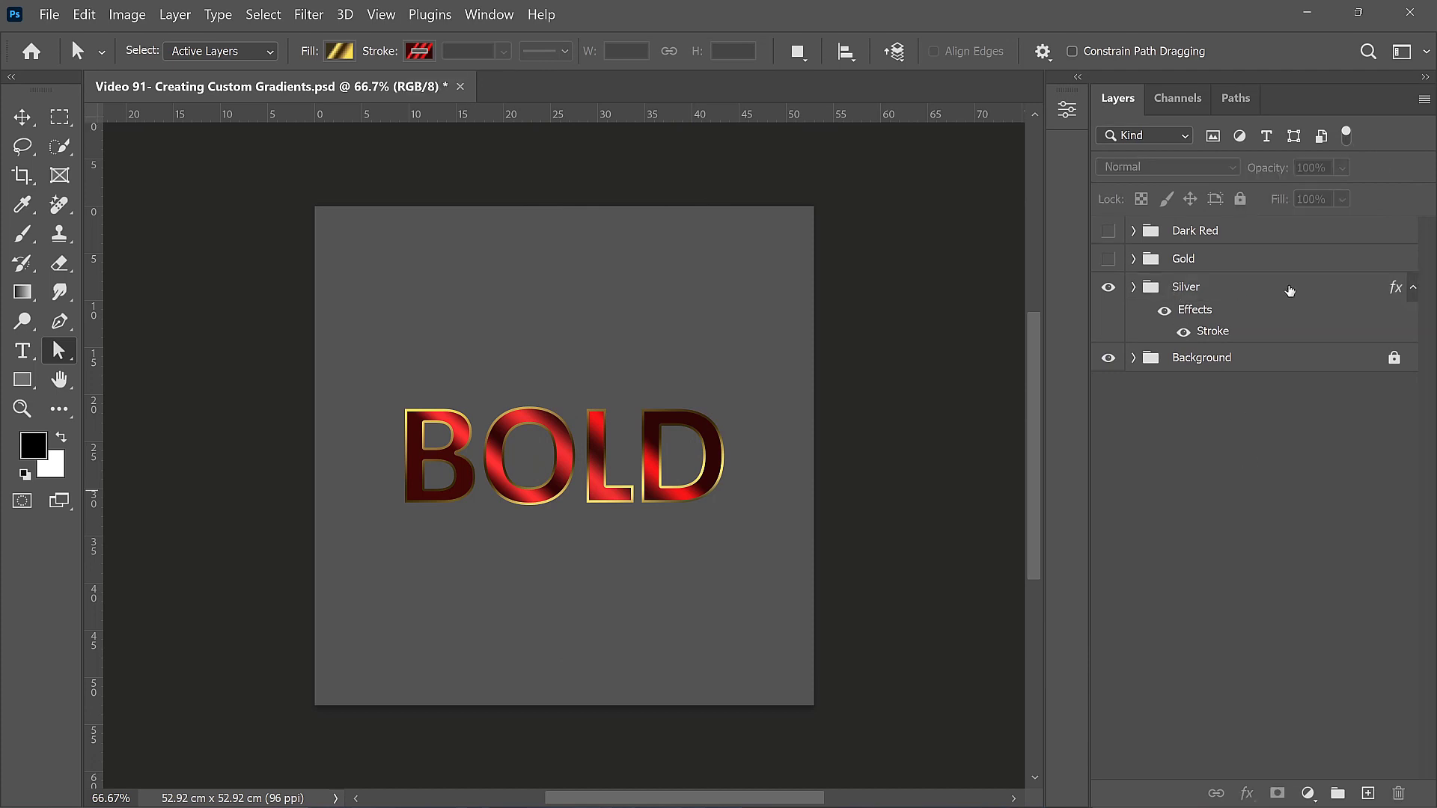
pyautogui.click(1413, 287)
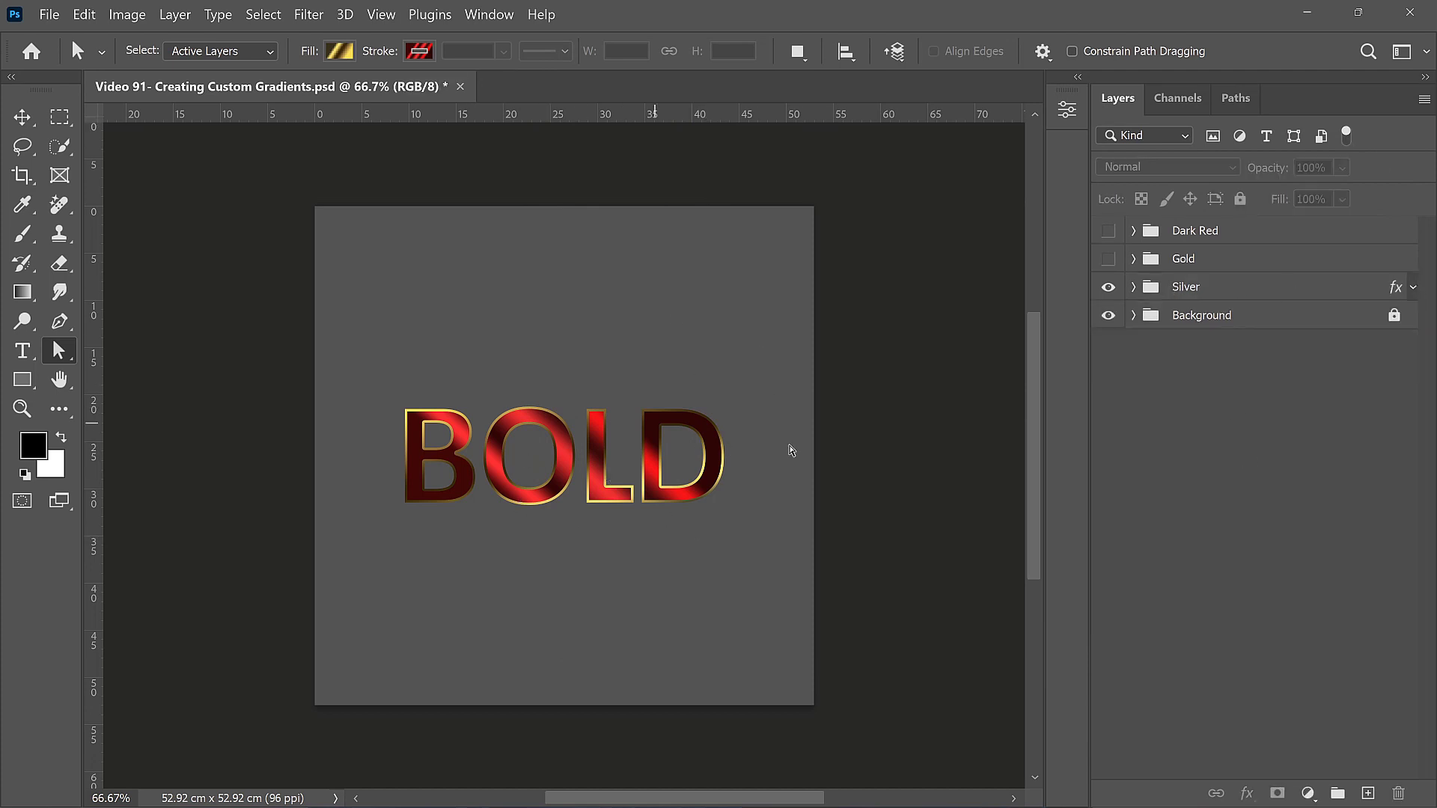
pyautogui.click(1106, 288)
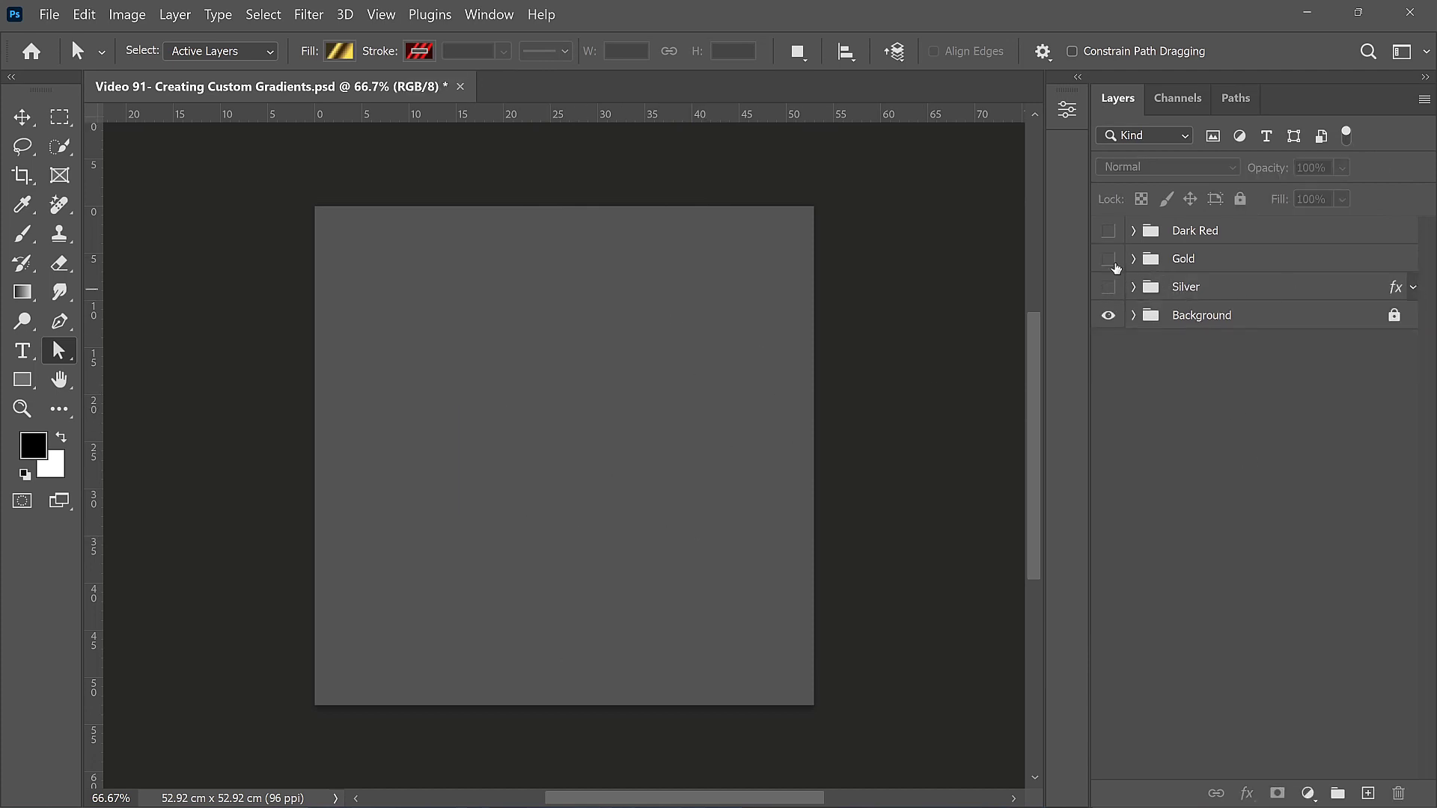
pyautogui.click(1109, 259)
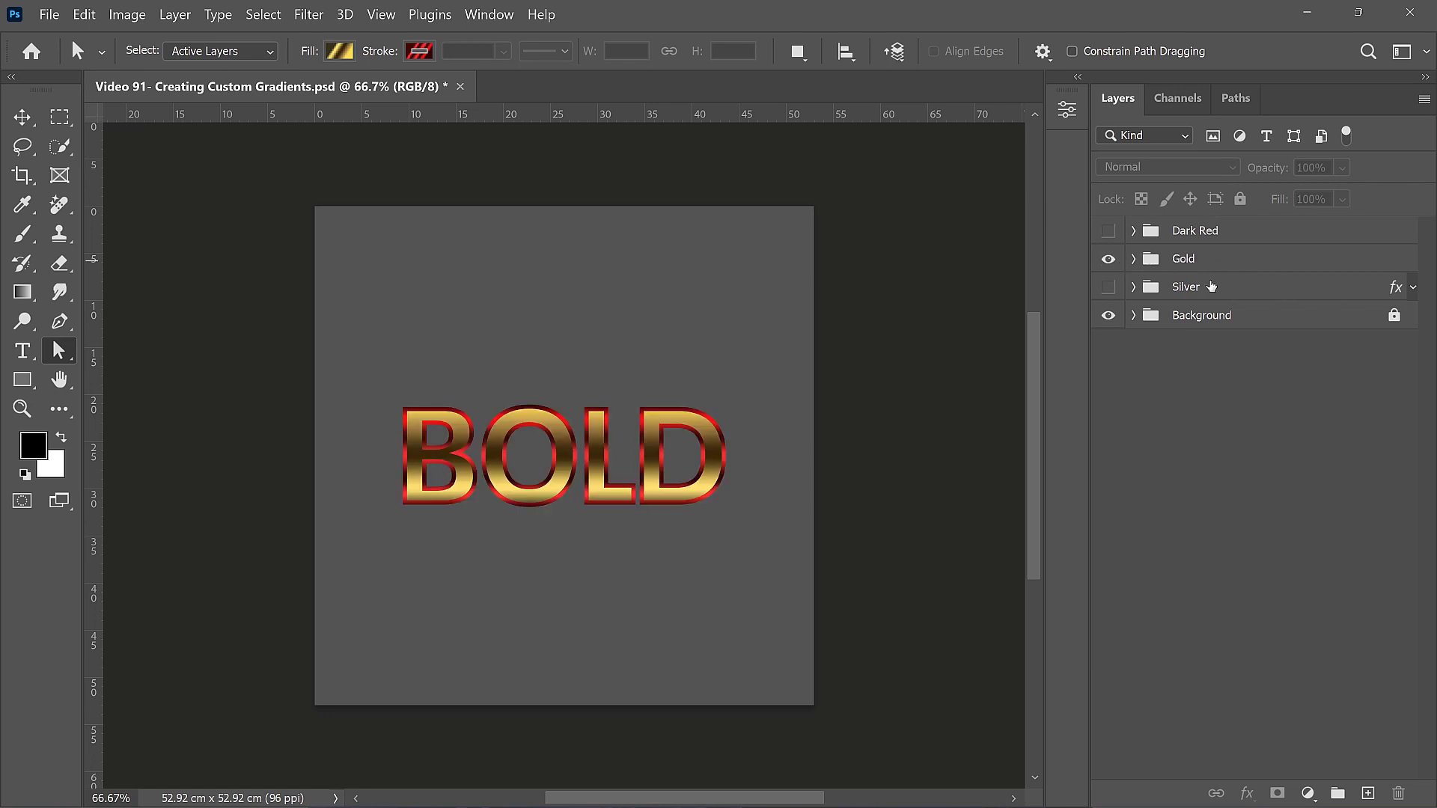
pyautogui.click(1134, 287)
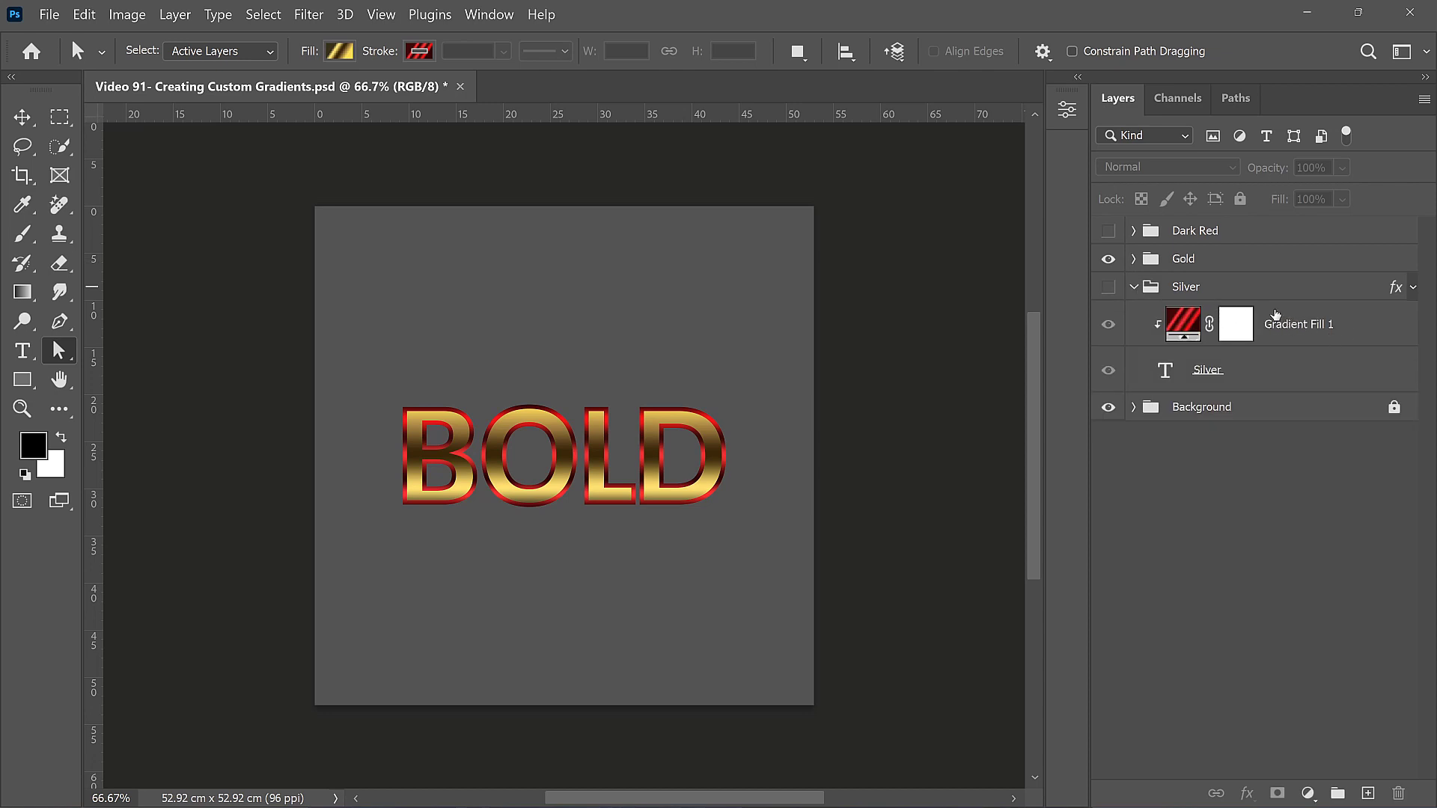
pyautogui.click(1136, 287)
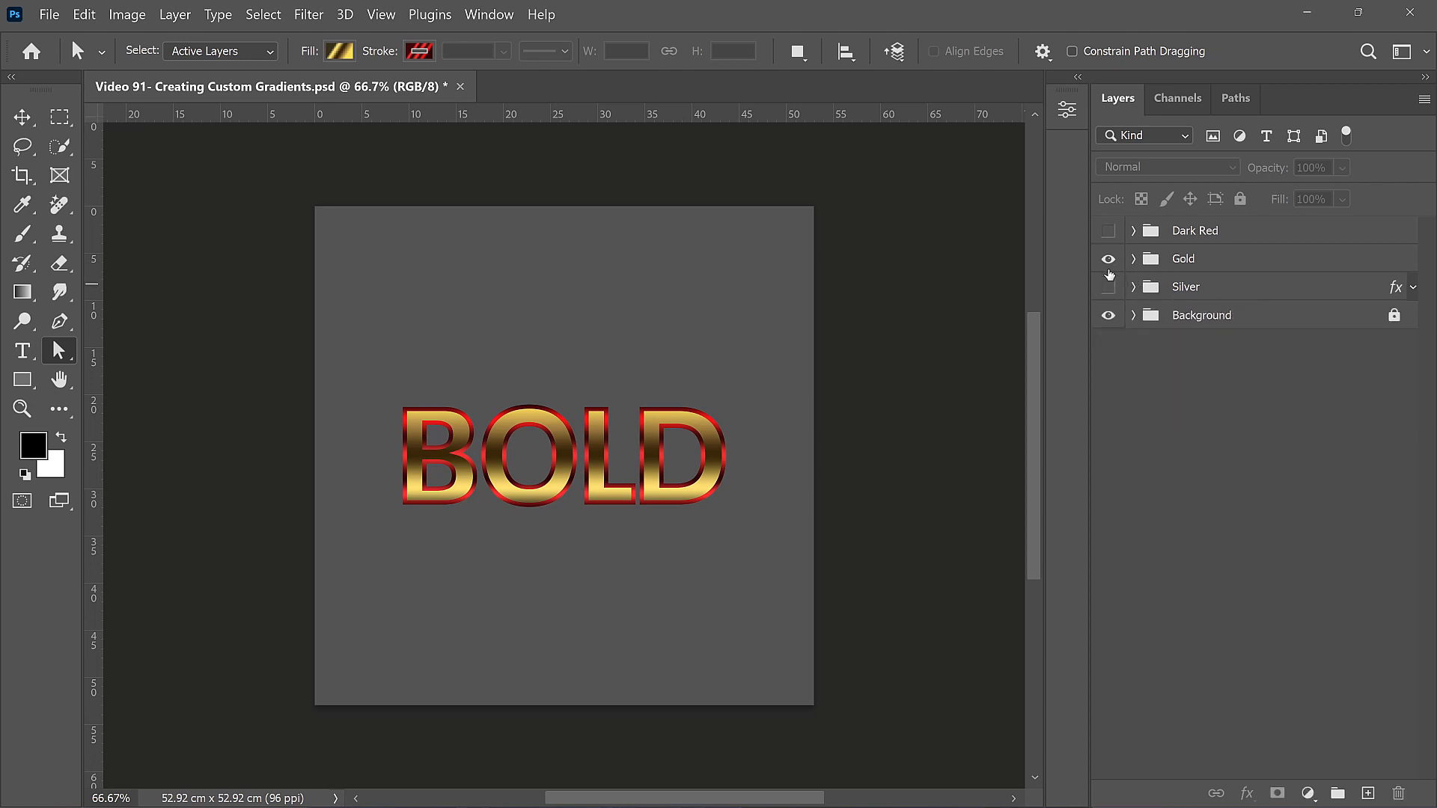